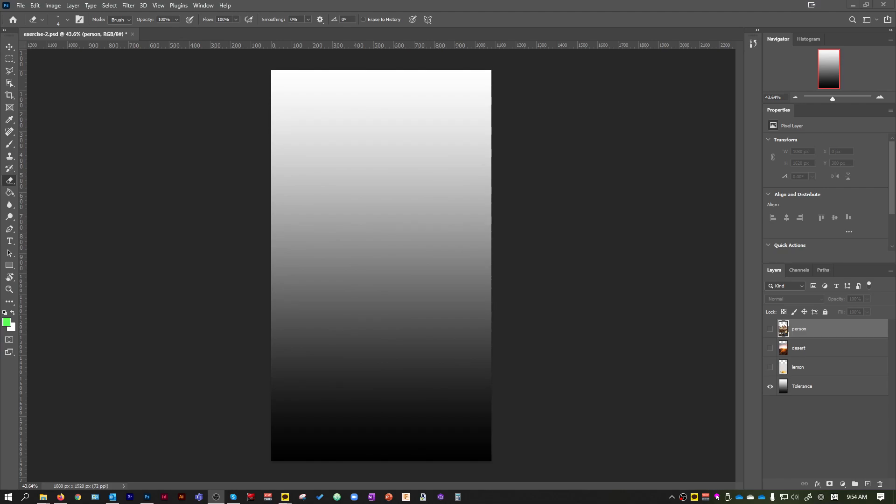
Step: Show the desert and person layers and hide the Tolerance layer
{"action": "left_click", "coordinate": [770, 350]}
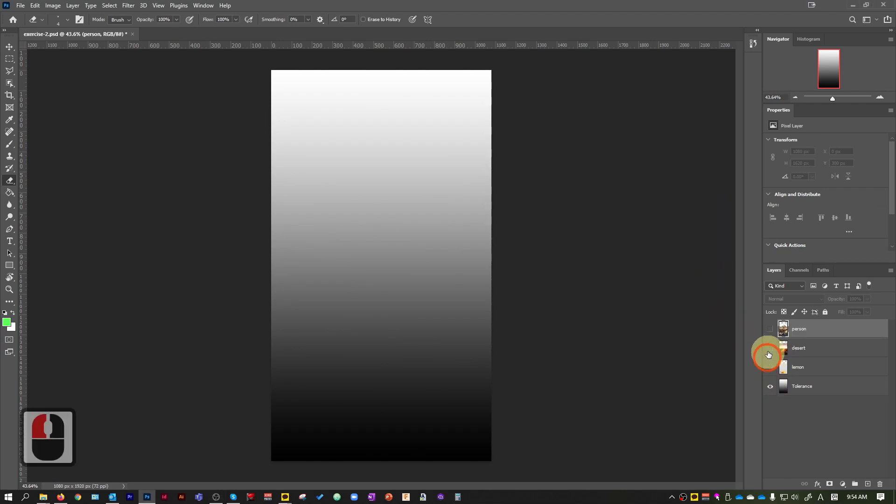
{"action": "left_click", "coordinate": [772, 371]}
{"action": "left_click", "coordinate": [770, 387]}
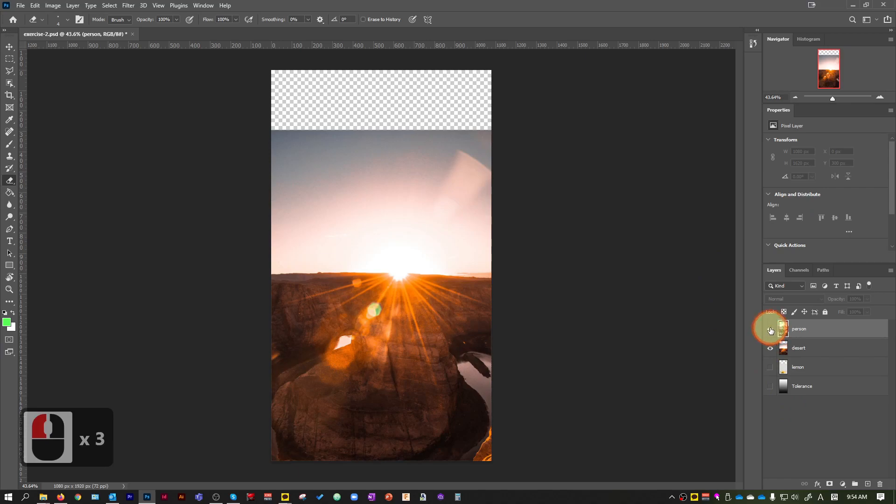
{"action": "left_click", "coordinate": [771, 329]}
Step: Examine the person photo up close and compare it with the desert background by toggling the person layer's visibility
{"action": "scroll", "coordinate": [294, 340], "scroll_direction": "up", "scroll_amount": 6}
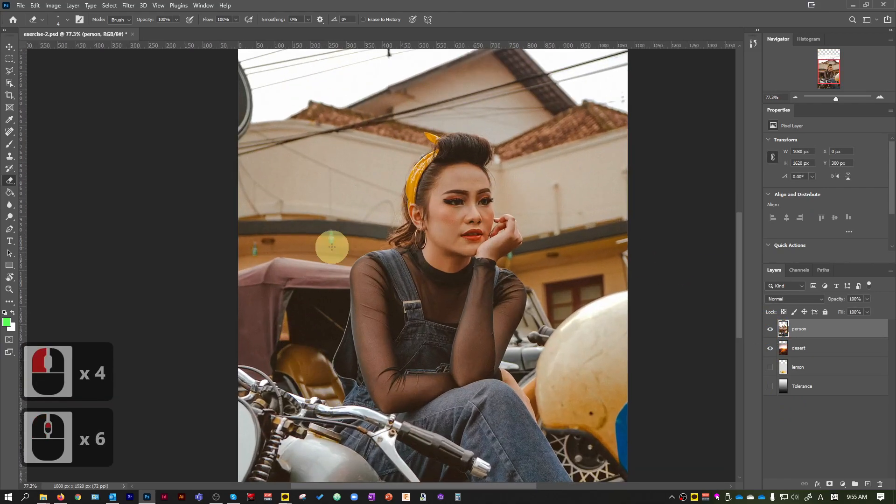
{"action": "scroll", "coordinate": [332, 247], "scroll_direction": "down", "scroll_amount": 6}
{"action": "scroll", "coordinate": [655, 300], "scroll_direction": "up", "scroll_amount": 4}
{"action": "scroll", "coordinate": [654, 300], "scroll_direction": "down", "scroll_amount": 4}
{"action": "left_click", "coordinate": [772, 330]}
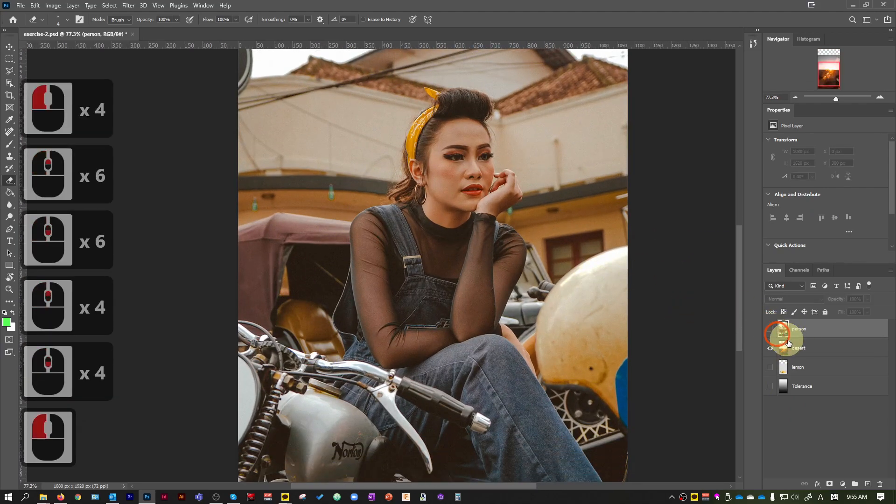
{"action": "scroll", "coordinate": [513, 233], "scroll_direction": "up", "scroll_amount": 4}
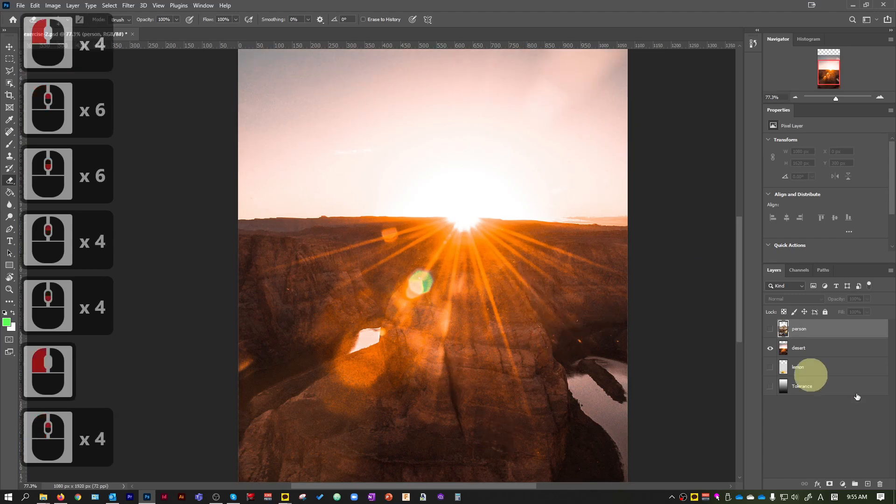
{"action": "left_click", "coordinate": [771, 330]}
{"action": "scroll", "coordinate": [491, 309], "scroll_direction": "down", "scroll_amount": 9}
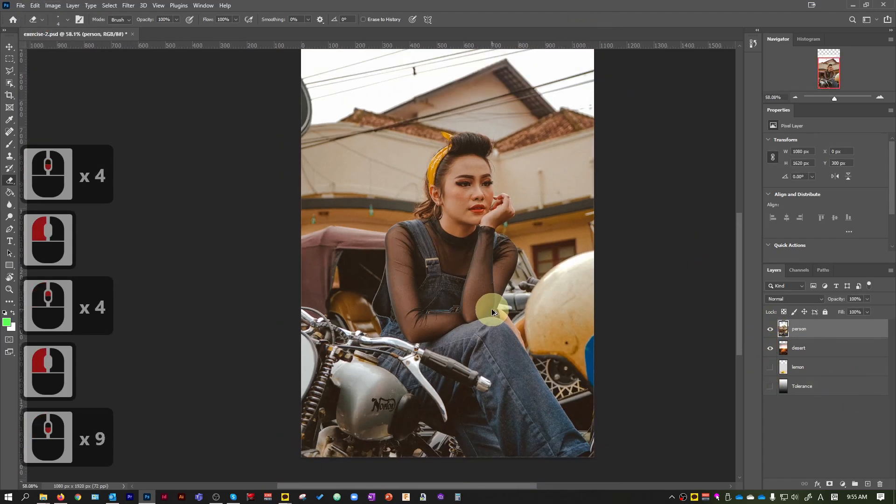
{"action": "scroll", "coordinate": [492, 309], "scroll_direction": "down", "scroll_amount": 1}
{"action": "scroll", "coordinate": [612, 430], "scroll_direction": "up", "scroll_amount": 5}
{"action": "scroll", "coordinate": [494, 272], "scroll_direction": "up", "scroll_amount": 1}
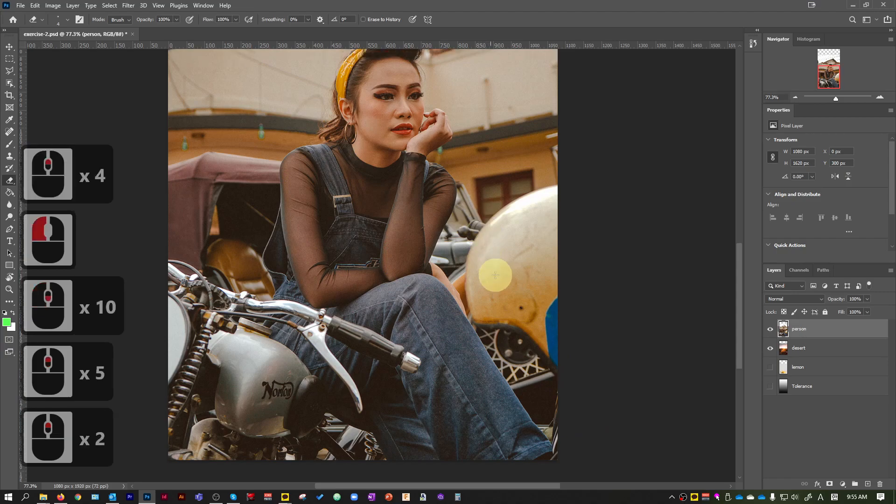
{"action": "scroll", "coordinate": [494, 273], "scroll_direction": "up", "scroll_amount": 4}
Step: Enlarge the Eraser to 45 px and erase a patch of the cream-coloured motorcycle body beside the woman on the person layer
{"action": "left_click", "coordinate": [543, 294]}
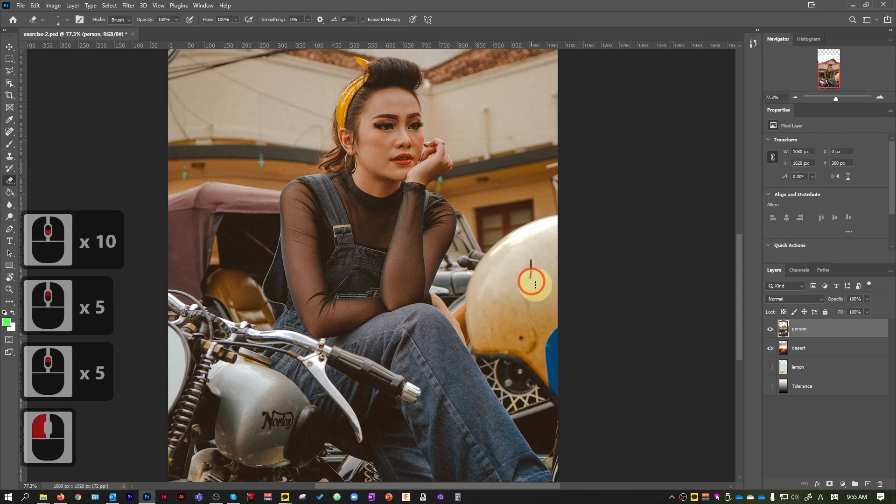
{"action": "key", "text": "bracketright"}
{"action": "key", "text": "bracketright"}
{"action": "key", "text": "bracketright"}
{"action": "key", "text": "bracketright"}
{"action": "key", "text": "bracketright"}
{"action": "key", "text": "bracketright"}
{"action": "key", "text": "bracketright"}
{"action": "key", "text": "bracketright"}
{"action": "key", "text": "bracketright"}
{"action": "key", "text": "bracketright"}
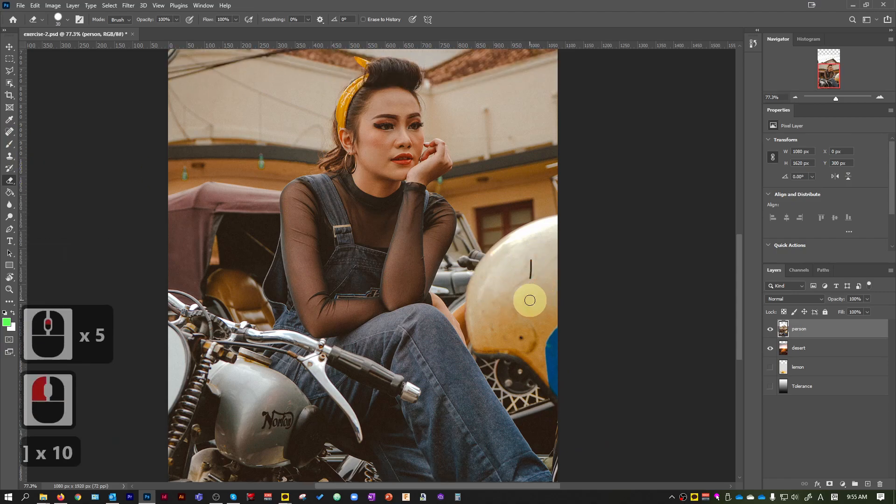
{"action": "mouse_move", "coordinate": [520, 256]}
{"action": "left_mouse_down"}
{"action": "mouse_move", "coordinate": [556, 347]}
{"action": "mouse_move", "coordinate": [534, 309]}
{"action": "mouse_move", "coordinate": [508, 292]}
{"action": "left_mouse_up"}
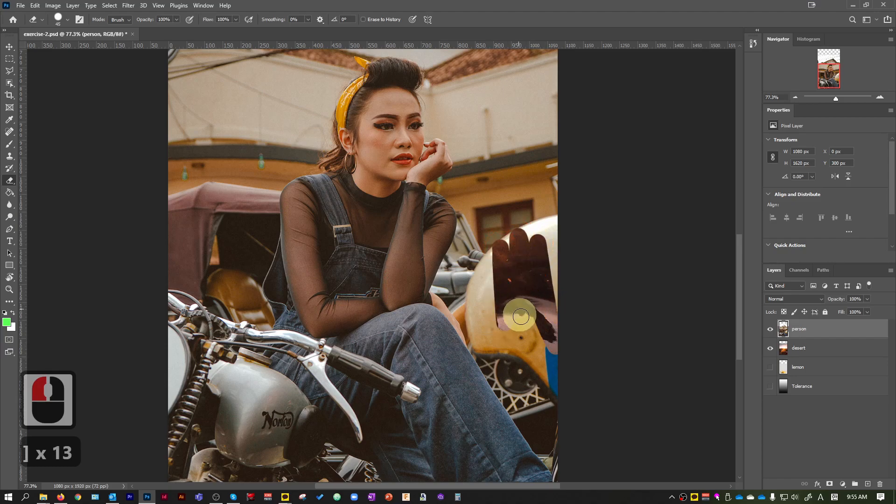
{"action": "mouse_move", "coordinate": [517, 324]}
{"action": "left_mouse_down"}
{"action": "mouse_move", "coordinate": [537, 338]}
{"action": "mouse_move", "coordinate": [519, 345]}
{"action": "left_mouse_up"}
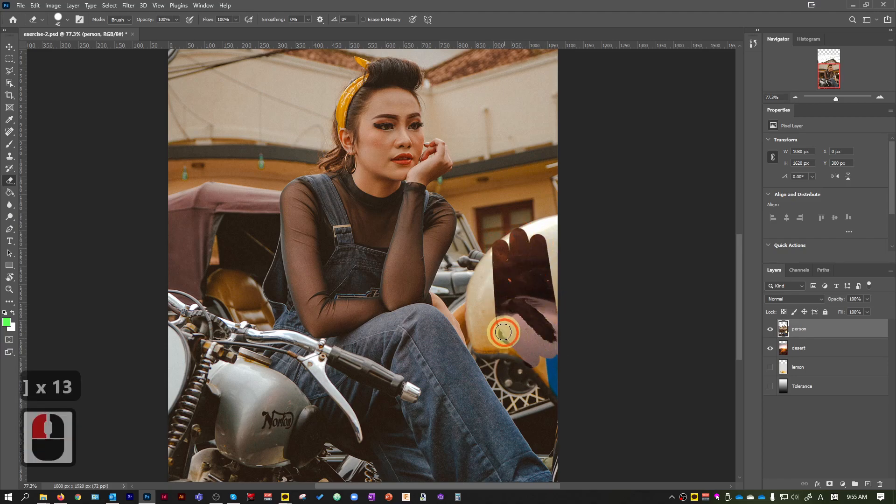
Step: Erase a rough outline around the woman, from the lower leg up over her head and down the other side to the canvas edge
{"action": "scroll", "coordinate": [543, 379], "scroll_direction": "down", "scroll_amount": 5}
{"action": "mouse_move", "coordinate": [559, 412]}
{"action": "left_mouse_down"}
{"action": "mouse_move", "coordinate": [470, 248]}
{"action": "mouse_move", "coordinate": [481, 150]}
{"action": "left_mouse_up"}
{"action": "scroll", "coordinate": [480, 150], "scroll_direction": "up", "scroll_amount": 5}
{"action": "mouse_move", "coordinate": [467, 236]}
{"action": "left_mouse_down"}
{"action": "mouse_move", "coordinate": [455, 189]}
{"action": "mouse_move", "coordinate": [471, 178]}
{"action": "mouse_move", "coordinate": [476, 136]}
{"action": "mouse_move", "coordinate": [442, 114]}
{"action": "mouse_move", "coordinate": [429, 84]}
{"action": "mouse_move", "coordinate": [356, 73]}
{"action": "mouse_move", "coordinate": [325, 93]}
{"action": "left_mouse_up"}
{"action": "scroll", "coordinate": [460, 114], "scroll_direction": "up", "scroll_amount": 5}
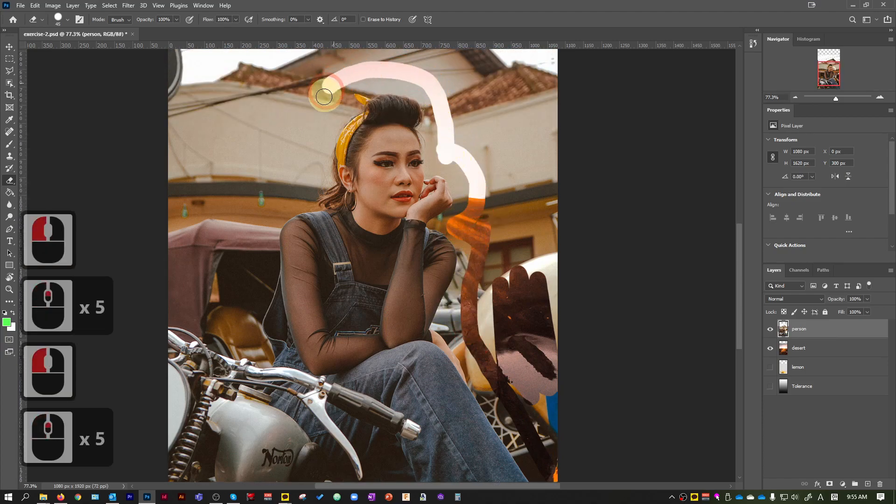
{"action": "mouse_move", "coordinate": [314, 153]}
{"action": "left_mouse_down"}
{"action": "mouse_move", "coordinate": [262, 226]}
{"action": "mouse_move", "coordinate": [242, 329]}
{"action": "mouse_move", "coordinate": [145, 299]}
{"action": "left_mouse_up"}
Step: Add a new empty layer directly above the desert layer
{"action": "left_click", "coordinate": [795, 349]}
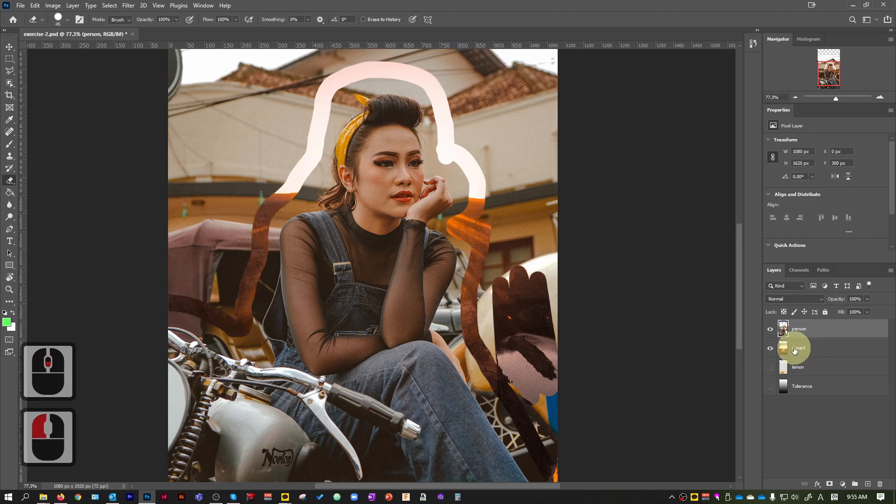
{"action": "scroll", "coordinate": [438, 270], "scroll_direction": "down", "scroll_amount": 5}
{"action": "scroll", "coordinate": [471, 282], "scroll_direction": "left", "scroll_amount": 1}
{"action": "scroll", "coordinate": [507, 292], "scroll_direction": "down", "scroll_amount": 4}
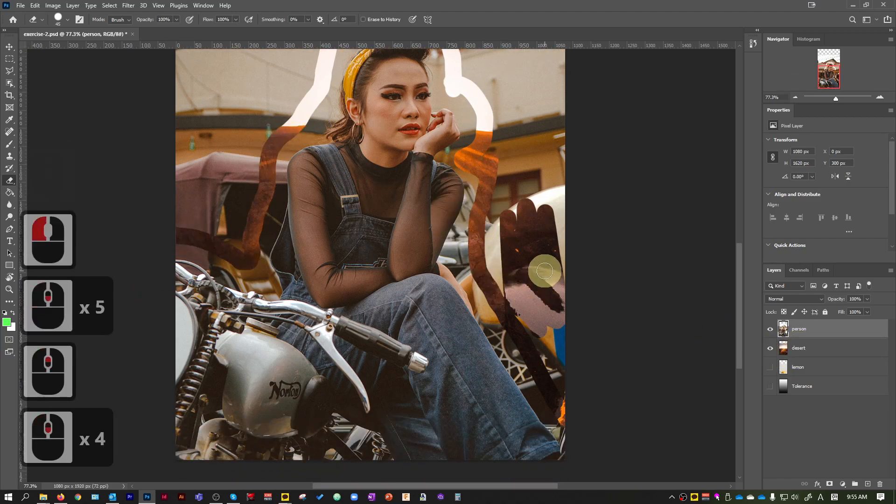
{"action": "scroll", "coordinate": [534, 268], "scroll_direction": "up", "scroll_amount": 7}
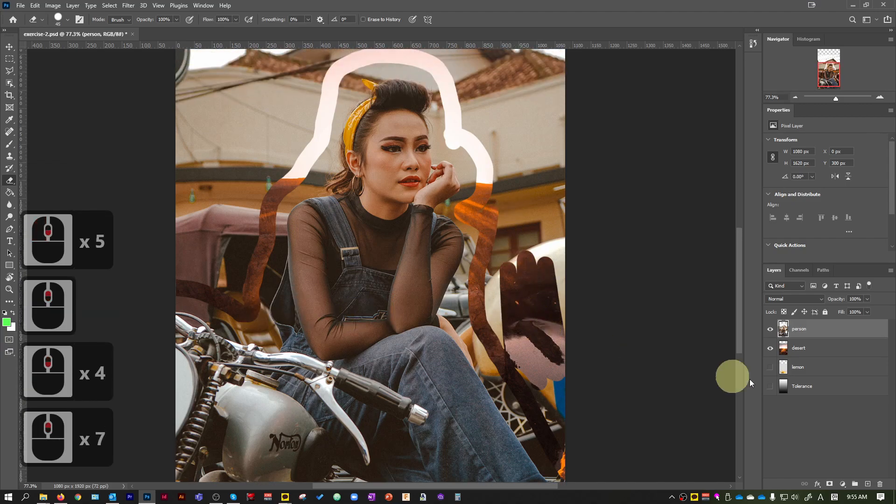
{"action": "left_click", "coordinate": [867, 351]}
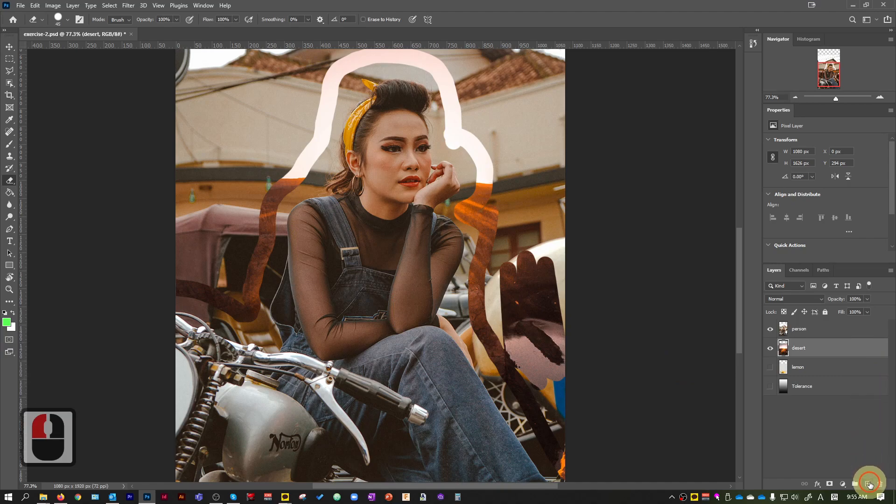
{"action": "left_click", "coordinate": [870, 484]}
Step: Fill the new layer with bright green 5aff56 using the Paint Bucket
{"action": "left_click", "coordinate": [11, 193]}
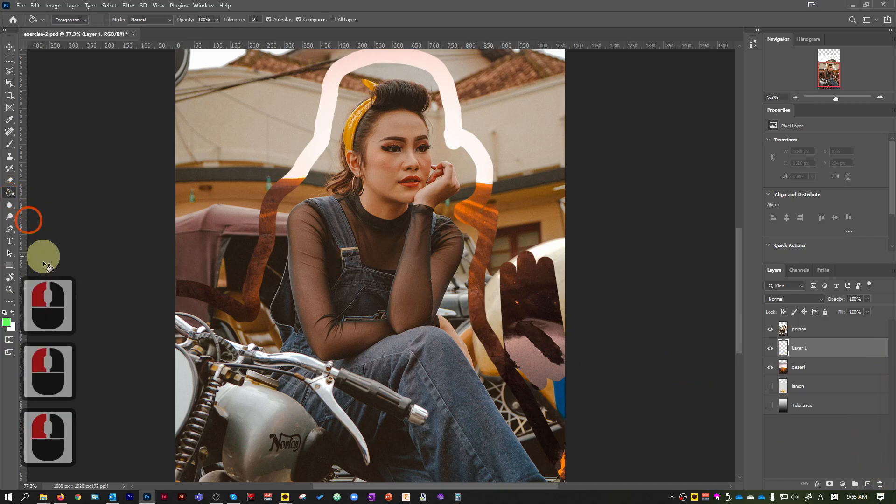
{"action": "double_click", "coordinate": [7, 325]}
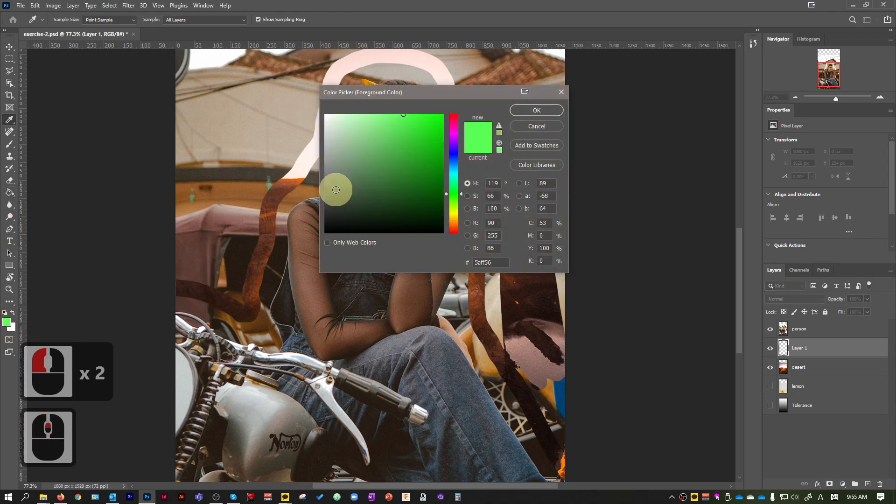
{"action": "scroll", "coordinate": [457, 144], "scroll_direction": "down", "scroll_amount": 2}
{"action": "left_click", "coordinate": [531, 114]}
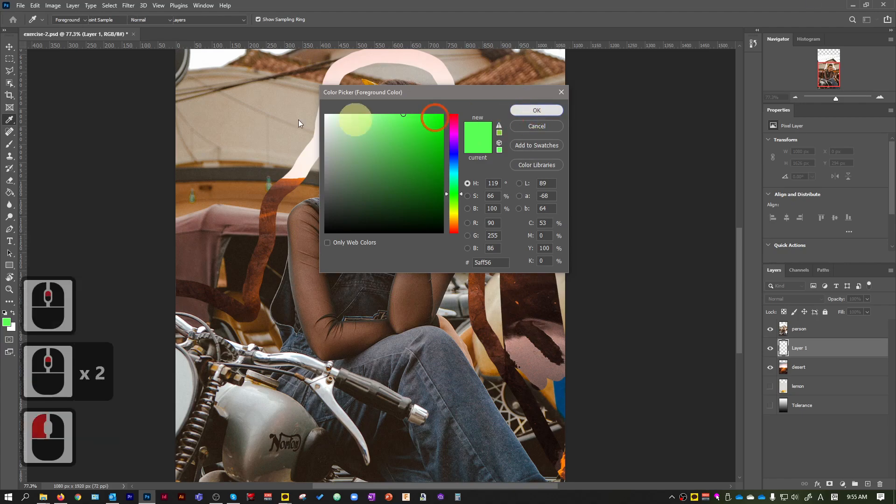
{"action": "key", "text": "g"}
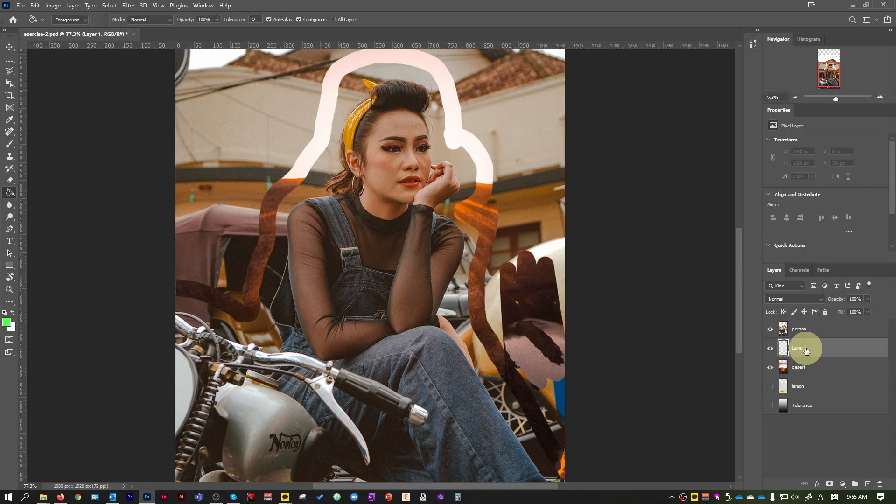
{"action": "left_click", "coordinate": [511, 362]}
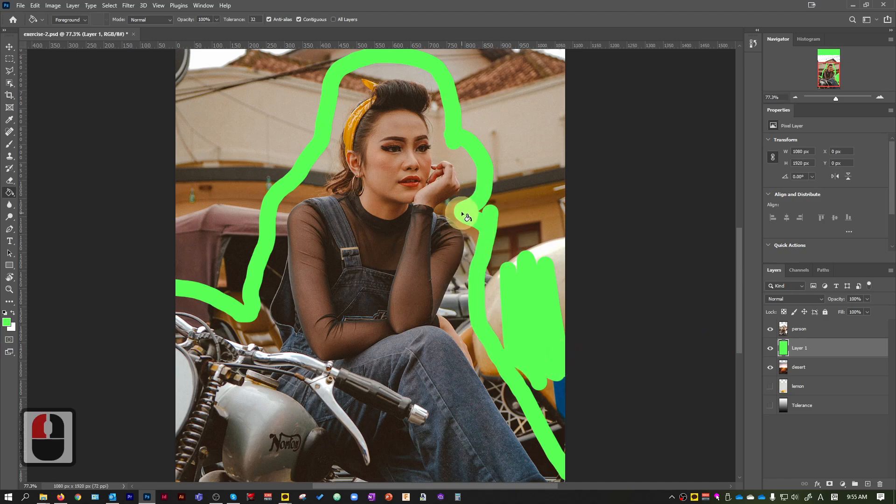
Step: Select the person layer and reduce the Eraser to 7 px for detail work at the jeans cuff near the canvas edge
{"action": "left_click", "coordinate": [806, 328]}
{"action": "left_click", "coordinate": [511, 11]}
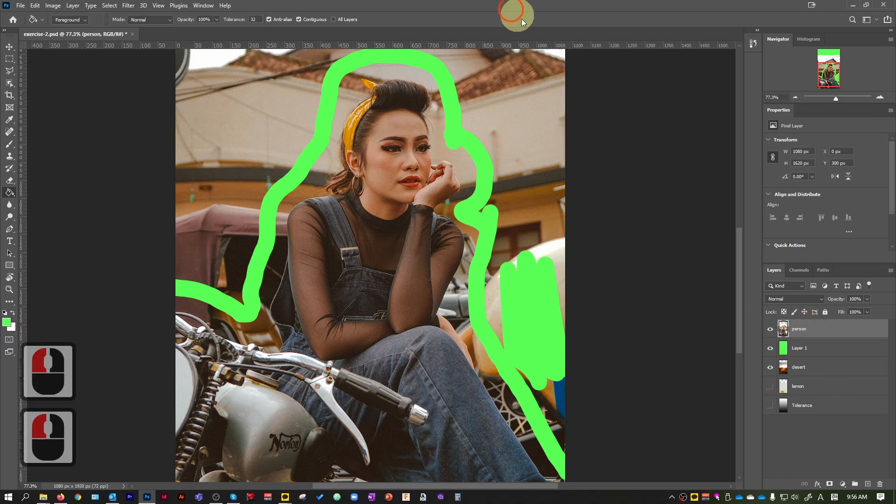
{"action": "scroll", "coordinate": [581, 401], "scroll_direction": "up", "scroll_amount": 13}
{"action": "scroll", "coordinate": [564, 400], "scroll_direction": "up", "scroll_amount": 8}
{"action": "scroll", "coordinate": [562, 397], "scroll_direction": "up", "scroll_amount": 9}
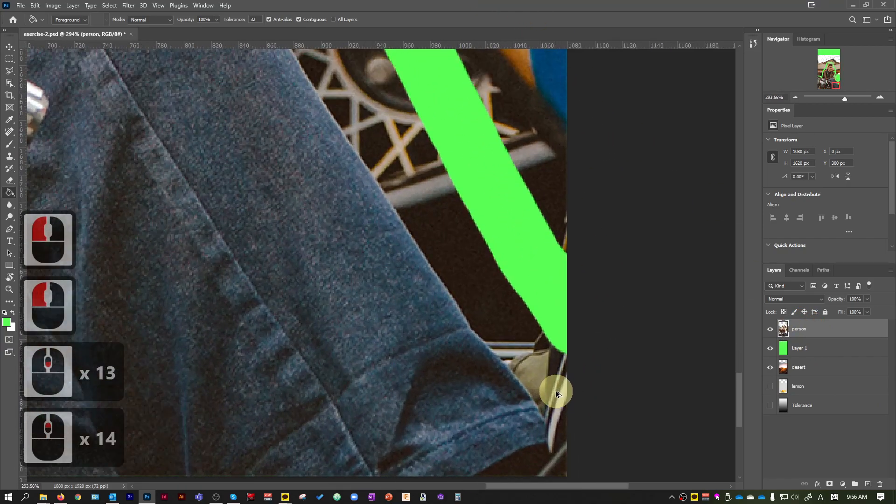
{"action": "key", "text": "e"}
{"action": "right_click", "coordinate": [524, 301]}
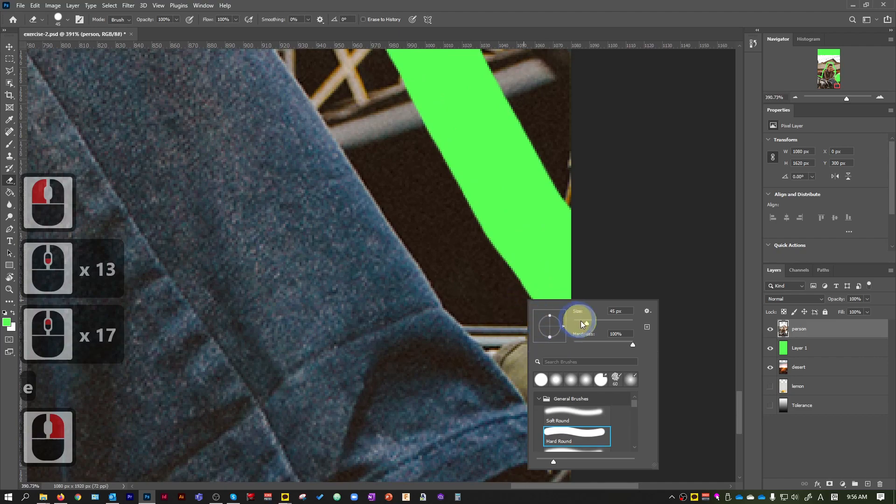
{"action": "left_click_drag", "start_coordinate": [588, 323], "coordinate": [579, 323]}
{"action": "left_click", "coordinate": [546, 402]}
{"action": "scroll", "coordinate": [544, 424], "scroll_direction": "up", "scroll_amount": 2}
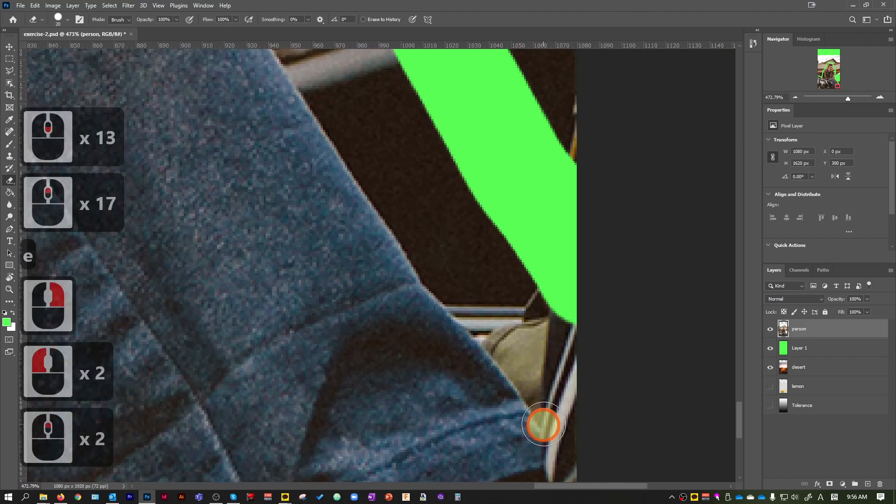
{"action": "key", "text": "bracketleft"}
{"action": "key", "text": "bracketleft"}
{"action": "scroll", "coordinate": [567, 416], "scroll_direction": "down", "scroll_amount": 3}
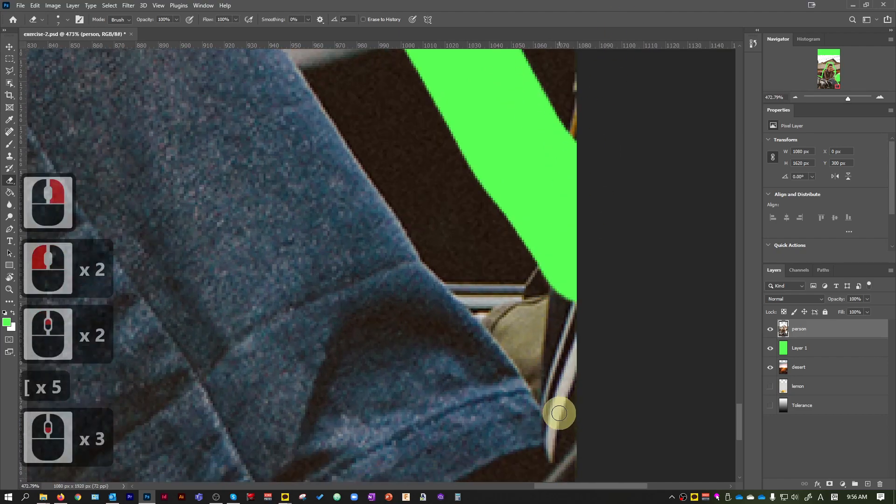
Step: Erase a thin strip in straight segments along the outer edge of the jeans cuff
{"action": "left_click", "coordinate": [556, 434], "text": "shift"}
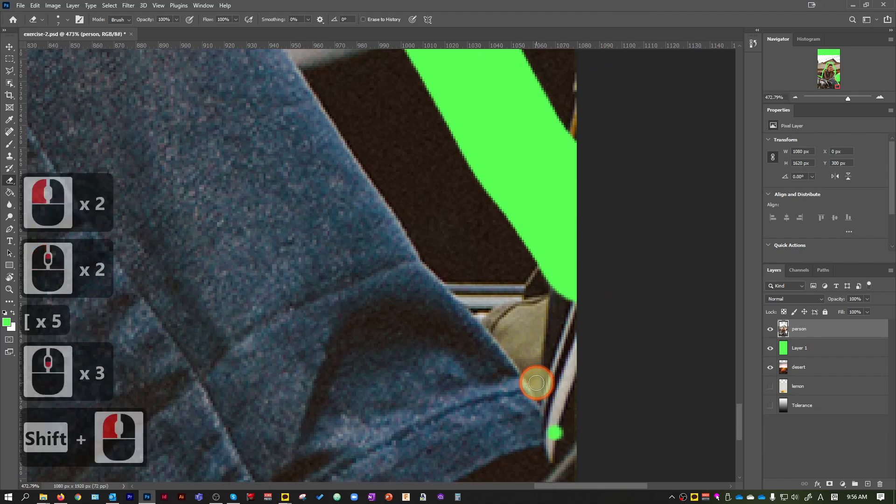
{"action": "left_click", "coordinate": [536, 383], "text": "shift"}
{"action": "left_click", "coordinate": [483, 325], "text": "shift"}
{"action": "left_click", "coordinate": [448, 279], "text": "shift"}
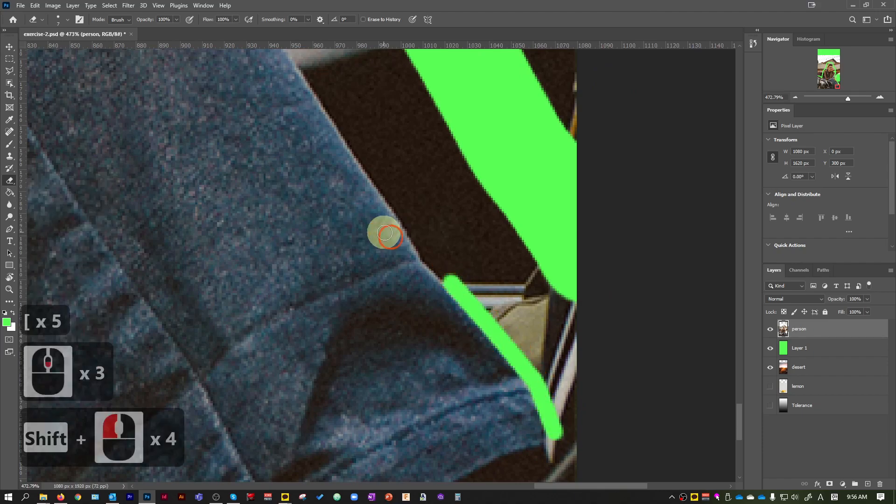
{"action": "left_click", "coordinate": [424, 254], "text": "shift"}
Step: Extend the thin erased strip up the outer edge of the jeans leg, past the grey bar to the spoked wheel
{"action": "scroll", "coordinate": [366, 208], "scroll_direction": "up", "scroll_amount": 10}
{"action": "left_click", "coordinate": [353, 220], "text": "shift"}
{"action": "left_click", "coordinate": [300, 132], "text": "shift"}
{"action": "scroll", "coordinate": [340, 151], "scroll_direction": "up", "scroll_amount": 7}
{"action": "scroll", "coordinate": [214, 145], "scroll_direction": "up", "scroll_amount": 13}
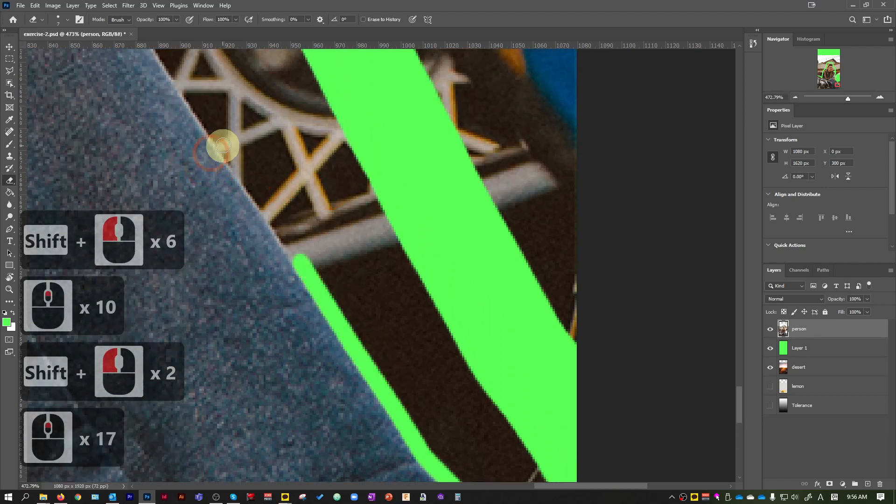
{"action": "left_click", "coordinate": [222, 151], "text": "shift"}
{"action": "scroll", "coordinate": [170, 157], "scroll_direction": "up", "scroll_amount": 12}
{"action": "scroll", "coordinate": [170, 158], "scroll_direction": "up", "scroll_amount": 5}
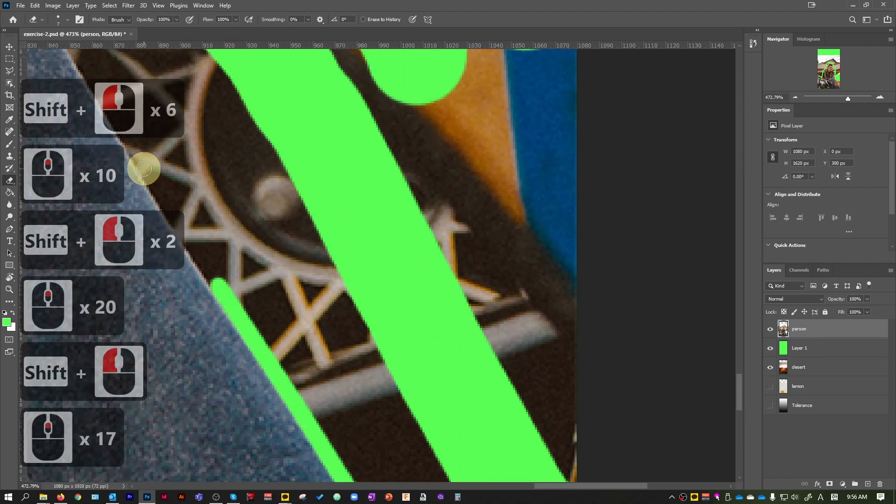
{"action": "left_click", "coordinate": [144, 168], "text": "shift"}
Step: Continue erasing along the jeans edge above the wheel up to where the bare skin meets the denim
{"action": "left_click_drag", "start_coordinate": [838, 84], "coordinate": [826, 81]}
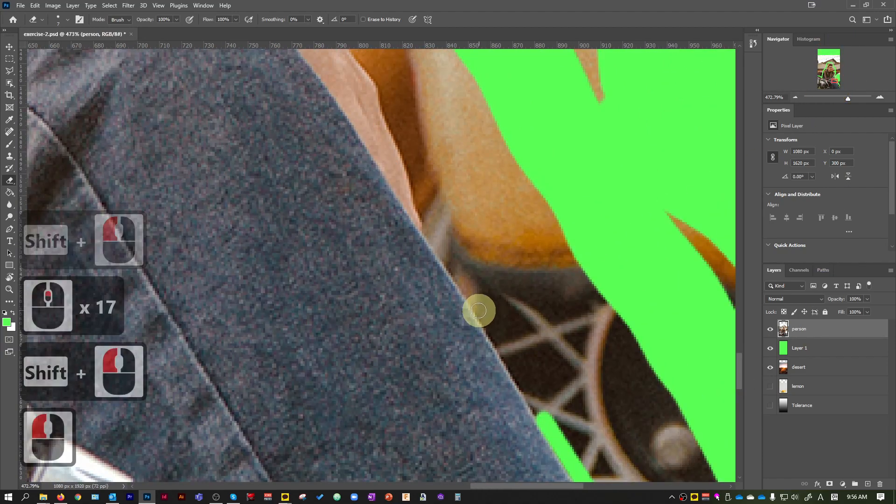
{"action": "left_click", "coordinate": [473, 304], "text": "shift"}
{"action": "scroll", "coordinate": [472, 304], "scroll_direction": "up", "scroll_amount": 4}
{"action": "left_click", "coordinate": [422, 236], "text": "shift"}
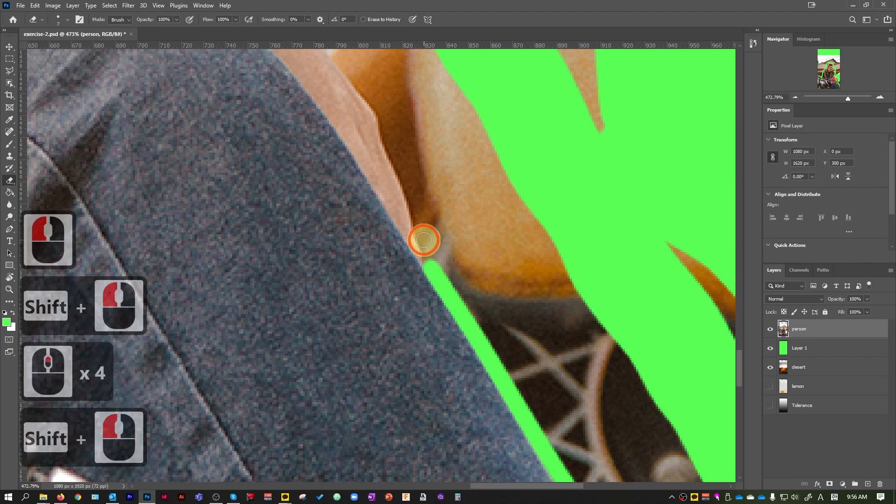
{"action": "left_click", "coordinate": [420, 234], "text": "shift"}
Step: Extend the thin erased strip along the outer edge of the bare skin above the jeans, up to the sheer sleeve
{"action": "scroll", "coordinate": [411, 241], "scroll_direction": "up", "scroll_amount": 6}
{"action": "left_click", "coordinate": [395, 194], "text": "shift"}
{"action": "left_click", "coordinate": [392, 191], "text": "shift"}
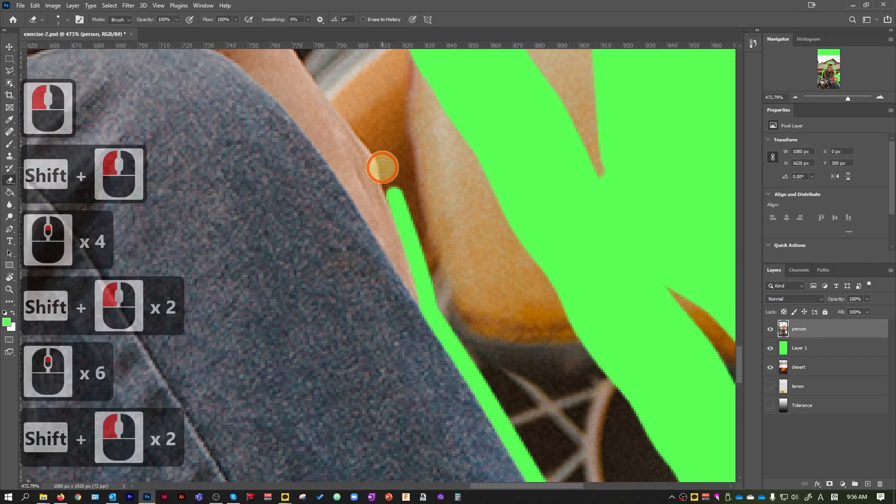
{"action": "scroll", "coordinate": [383, 157], "scroll_direction": "up", "scroll_amount": 9}
{"action": "left_click", "coordinate": [361, 196], "text": "shift"}
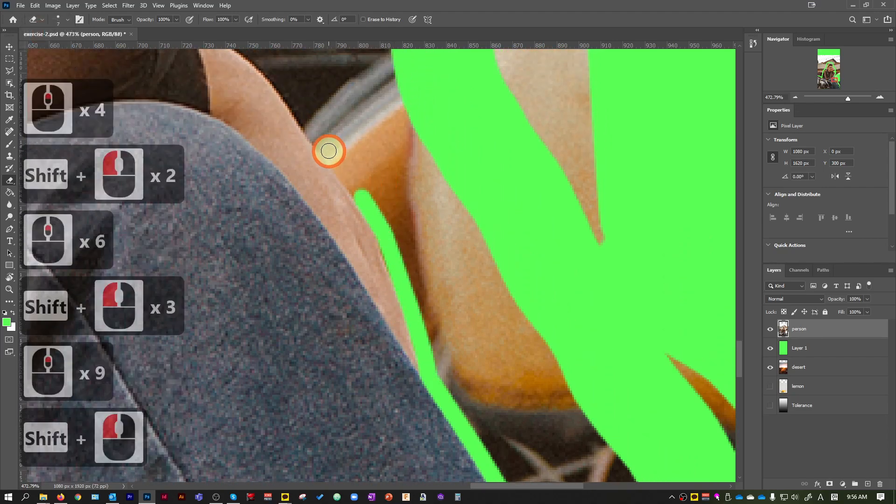
{"action": "left_click", "coordinate": [328, 150], "text": "shift"}
{"action": "scroll", "coordinate": [328, 151], "scroll_direction": "up", "scroll_amount": 10}
{"action": "left_click", "coordinate": [296, 177], "text": "shift"}
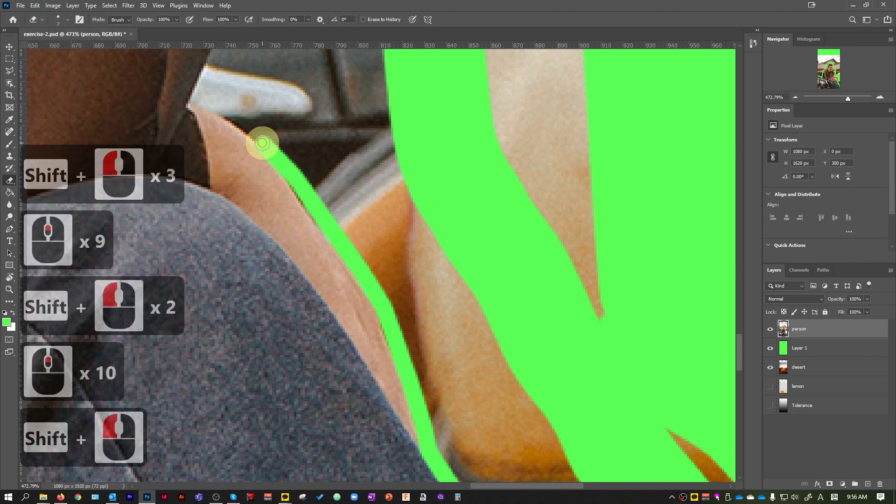
{"action": "left_click", "coordinate": [262, 141], "text": "shift"}
{"action": "left_click", "coordinate": [194, 95], "text": "shift"}
{"action": "left_click", "coordinate": [195, 97], "text": "shift"}
Step: Continue the thin erased strip up the outer edge of the brown sheer sleeve in straight segments
{"action": "scroll", "coordinate": [194, 98], "scroll_direction": "up", "scroll_amount": 13}
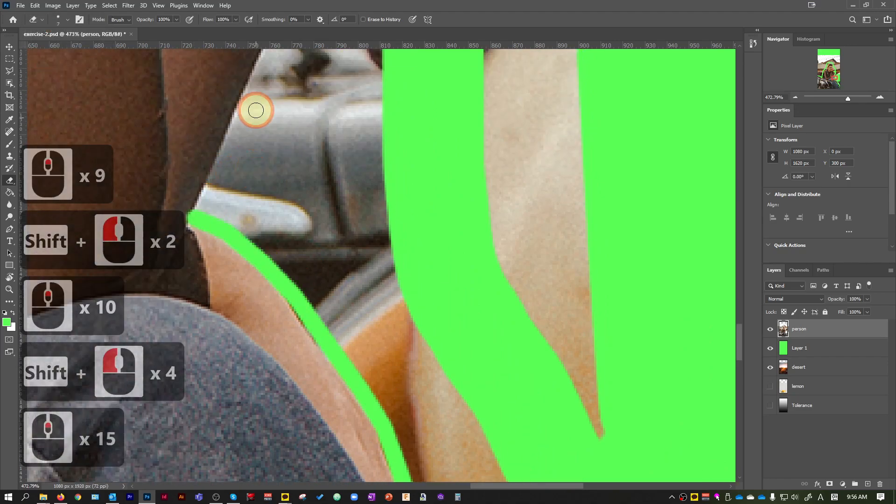
{"action": "scroll", "coordinate": [256, 110], "scroll_direction": "up", "scroll_amount": 10}
{"action": "left_click", "coordinate": [254, 133], "text": "shift"}
{"action": "scroll", "coordinate": [321, 94], "scroll_direction": "up", "scroll_amount": 19}
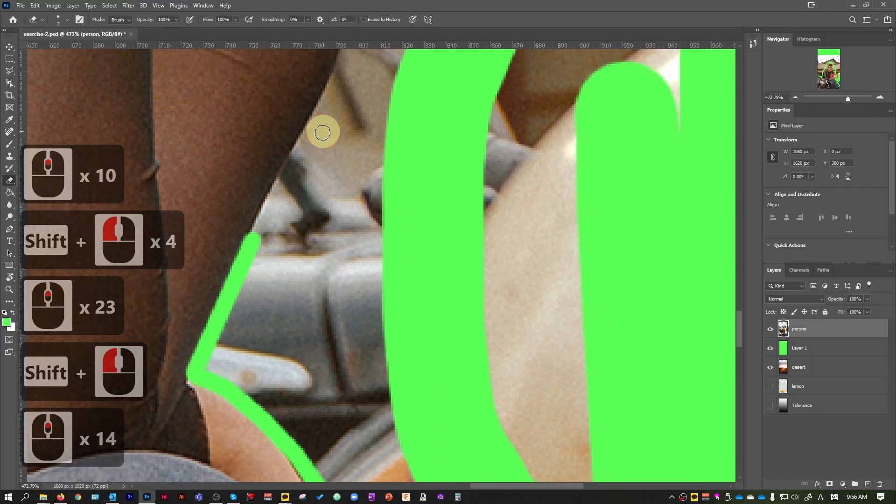
{"action": "left_click", "coordinate": [308, 174], "text": "shift"}
{"action": "scroll", "coordinate": [327, 158], "scroll_direction": "up", "scroll_amount": 11}
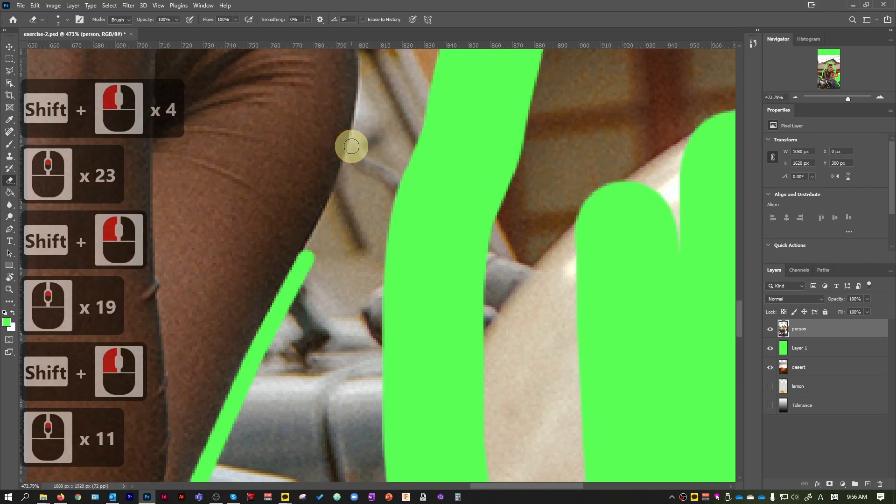
{"action": "left_click", "coordinate": [352, 142], "text": "shift"}
{"action": "scroll", "coordinate": [368, 112], "scroll_direction": "up", "scroll_amount": 15}
{"action": "left_click", "coordinate": [365, 169], "text": "shift"}
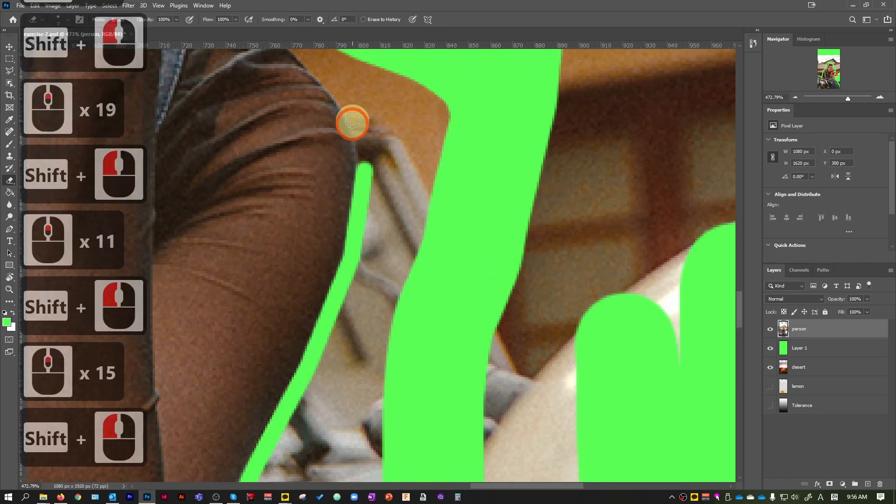
Step: Carry the erased strip around the curve of the upper sleeve towards the shoulder
{"action": "left_click", "coordinate": [351, 114], "text": "shift"}
{"action": "scroll", "coordinate": [369, 91], "scroll_direction": "up", "scroll_amount": 10}
{"action": "left_click", "coordinate": [290, 114], "text": "shift"}
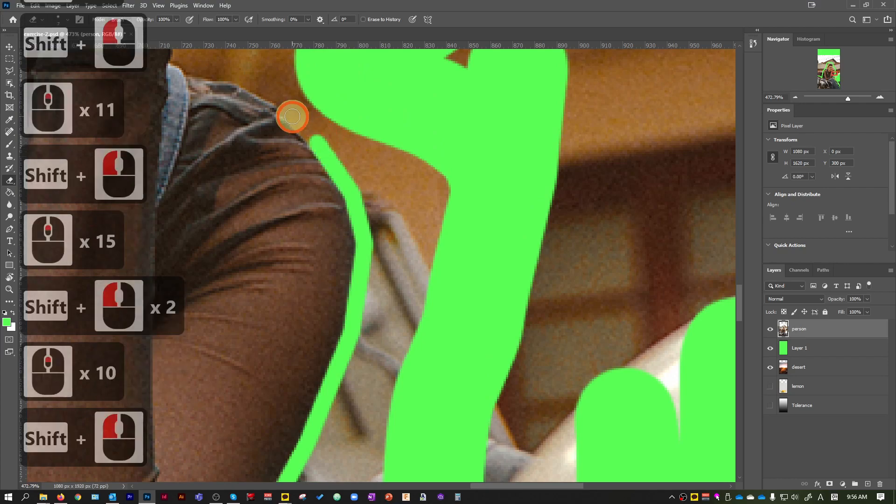
{"action": "left_click", "coordinate": [286, 104], "text": "shift"}
{"action": "left_click", "coordinate": [286, 105], "text": "shift"}
{"action": "scroll", "coordinate": [281, 177], "scroll_direction": "up", "scroll_amount": 9}
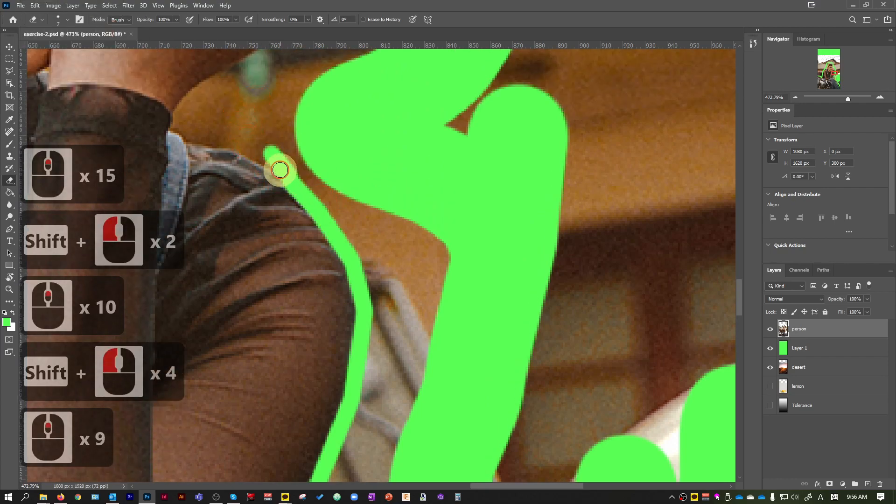
Step: Erase along the top of the shoulder to the sleeve cuff and up the lower edge of the raised hand
{"action": "left_click", "coordinate": [280, 170]}
{"action": "left_click", "coordinate": [240, 144], "text": "shift"}
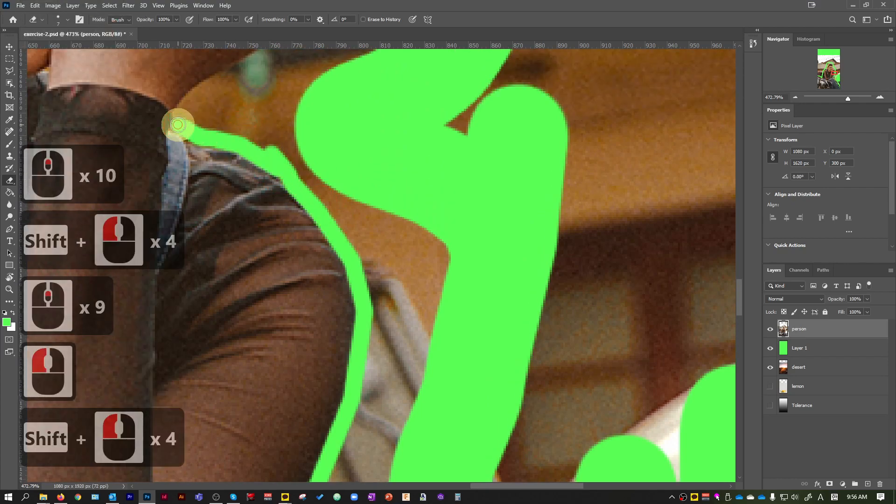
{"action": "left_click", "coordinate": [178, 124], "text": "shift"}
{"action": "scroll", "coordinate": [190, 175], "scroll_direction": "up", "scroll_amount": 9}
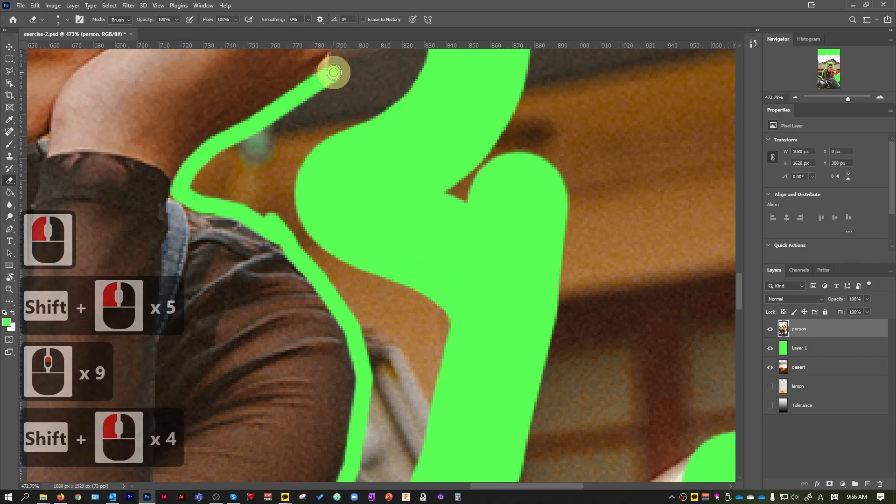
{"action": "left_click", "coordinate": [336, 72], "text": "shift"}
Step: Erase a thin strip around the raised hand and fingers and up the side of the face past the eyelashes
{"action": "scroll", "coordinate": [337, 72], "scroll_direction": "up", "scroll_amount": 15}
{"action": "scroll", "coordinate": [288, 114], "scroll_direction": "up", "scroll_amount": 13}
{"action": "left_click", "coordinate": [394, 188]}
{"action": "left_click", "coordinate": [318, 210], "text": "shift"}
{"action": "scroll", "coordinate": [338, 134], "scroll_direction": "up", "scroll_amount": 3}
{"action": "left_click", "coordinate": [295, 179], "text": "shift"}
{"action": "scroll", "coordinate": [282, 126], "scroll_direction": "up", "scroll_amount": 10}
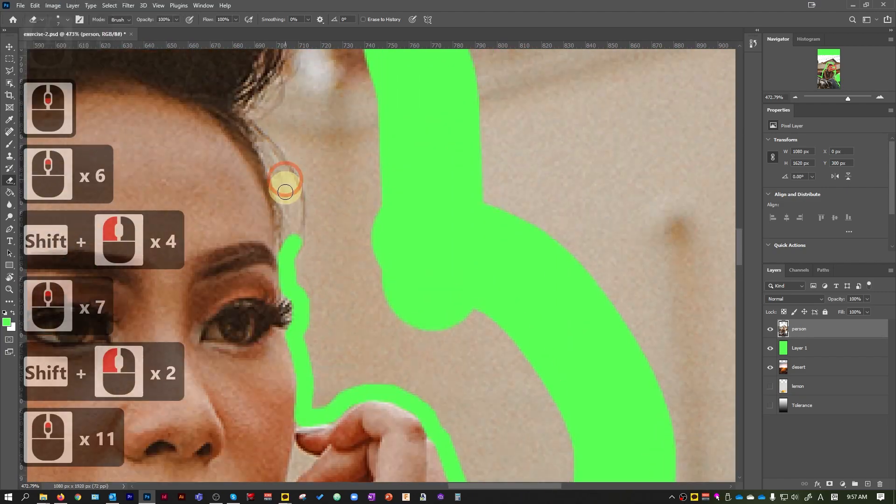
Step: Continue the erased strip past the temple and over the outline of the upswept hair
{"action": "left_click", "coordinate": [282, 126], "text": "shift"}
{"action": "scroll", "coordinate": [282, 126], "scroll_direction": "up", "scroll_amount": 20}
{"action": "left_click", "coordinate": [200, 161], "text": "shift"}
{"action": "left_click", "coordinate": [57, 156], "text": "shift"}
Step: Carry the thin erased strip around the yellow headscarf and down its outer edge
{"action": "left_click_drag", "start_coordinate": [475, 486], "coordinate": [398, 486]}
{"action": "left_click", "coordinate": [267, 337], "text": "shift"}
{"action": "scroll", "coordinate": [459, 338], "scroll_direction": "down", "scroll_amount": 6}
{"action": "left_click", "coordinate": [459, 339], "text": "shift"}
{"action": "scroll", "coordinate": [400, 336], "scroll_direction": "down", "scroll_amount": 20}
{"action": "left_click", "coordinate": [400, 336], "text": "shift"}
Step: Erase along the hair below the headscarf and down towards the shoulder on the handlebar side
{"action": "scroll", "coordinate": [306, 316], "scroll_direction": "down", "scroll_amount": 11}
{"action": "left_click", "coordinate": [307, 316], "text": "shift"}
{"action": "scroll", "coordinate": [497, 287], "scroll_direction": "down", "scroll_amount": 12}
{"action": "left_click", "coordinate": [496, 287], "text": "shift"}
{"action": "scroll", "coordinate": [391, 298], "scroll_direction": "down", "scroll_amount": 20}
{"action": "left_click", "coordinate": [391, 298], "text": "shift"}
Step: Continue the erased strip down the sleeve and denim edge to the motorcycle handlebar
{"action": "scroll", "coordinate": [344, 328], "scroll_direction": "down", "scroll_amount": 20}
{"action": "left_click", "coordinate": [344, 328], "text": "shift"}
{"action": "scroll", "coordinate": [314, 394], "scroll_direction": "down", "scroll_amount": 18}
{"action": "left_click", "coordinate": [314, 394], "text": "shift"}
{"action": "scroll", "coordinate": [322, 392], "scroll_direction": "down", "scroll_amount": 18}
{"action": "left_click", "coordinate": [180, 369], "text": "shift"}
Step: Erase a thin strip along the upper contour of the handlebar, its clamps and cable to the canvas edge
{"action": "left_click_drag", "start_coordinate": [348, 486], "coordinate": [285, 486]}
{"action": "left_click", "coordinate": [311, 387], "text": "shift"}
{"action": "left_click", "coordinate": [280, 344], "text": "shift"}
{"action": "left_click", "coordinate": [223, 312], "text": "shift"}
{"action": "left_click", "coordinate": [199, 246], "text": "shift"}
{"action": "left_click", "coordinate": [297, 243], "text": "shift"}
{"action": "left_click", "coordinate": [173, 182], "text": "shift"}
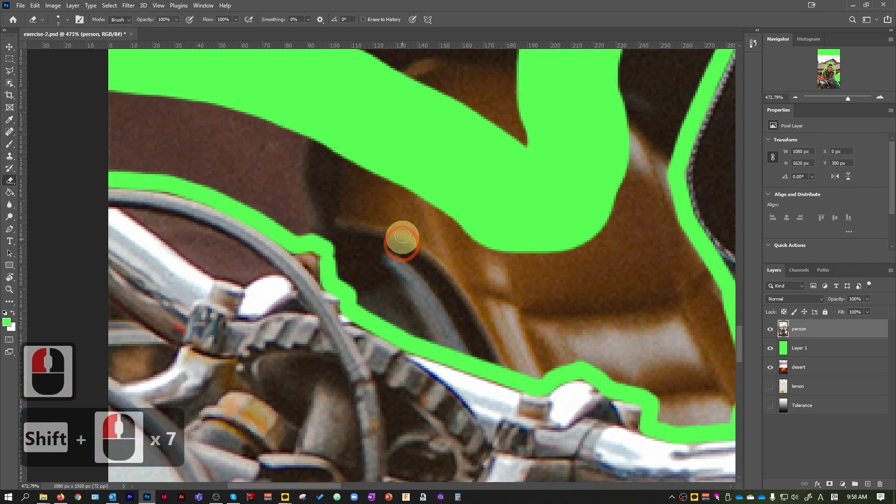
Step: Enlarge the Eraser to 25 px and clear the background in the corner between the handlebar and the denim
{"action": "scroll", "coordinate": [402, 240], "scroll_direction": "down", "scroll_amount": 20}
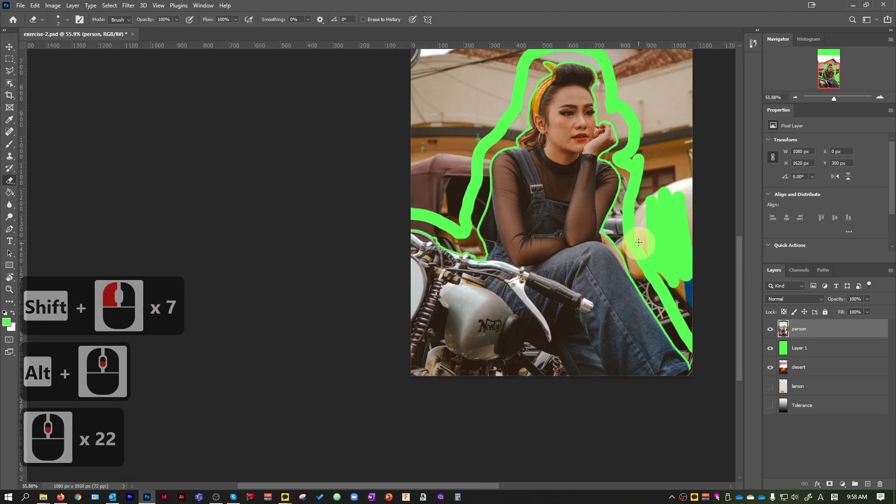
{"action": "scroll", "coordinate": [483, 254], "scroll_direction": "up", "scroll_amount": 20}
{"action": "key", "text": "bracketright"}
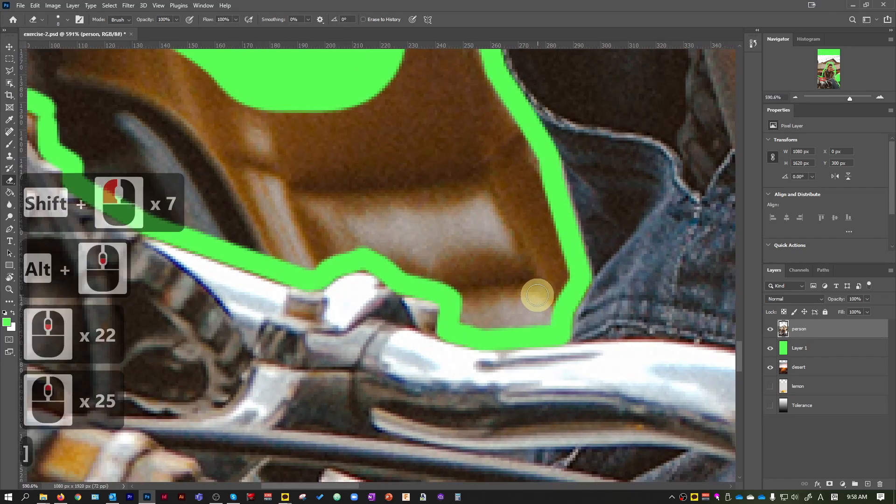
{"action": "left_click", "coordinate": [526, 303]}
{"action": "left_click", "coordinate": [536, 274]}
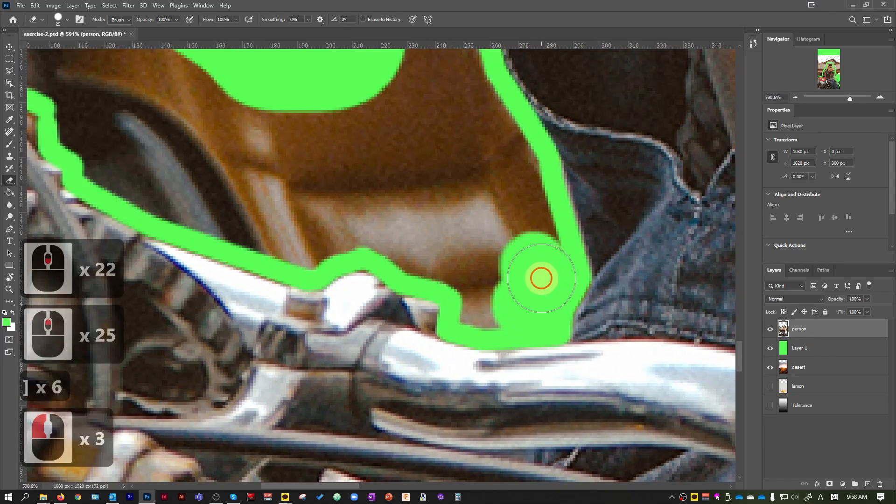
{"action": "left_click_drag", "start_coordinate": [536, 274], "coordinate": [493, 154]}
{"action": "mouse_move", "coordinate": [481, 329]}
{"action": "left_mouse_down"}
{"action": "mouse_move", "coordinate": [477, 309]}
{"action": "mouse_move", "coordinate": [489, 308]}
{"action": "mouse_move", "coordinate": [450, 80]}
{"action": "left_mouse_up"}
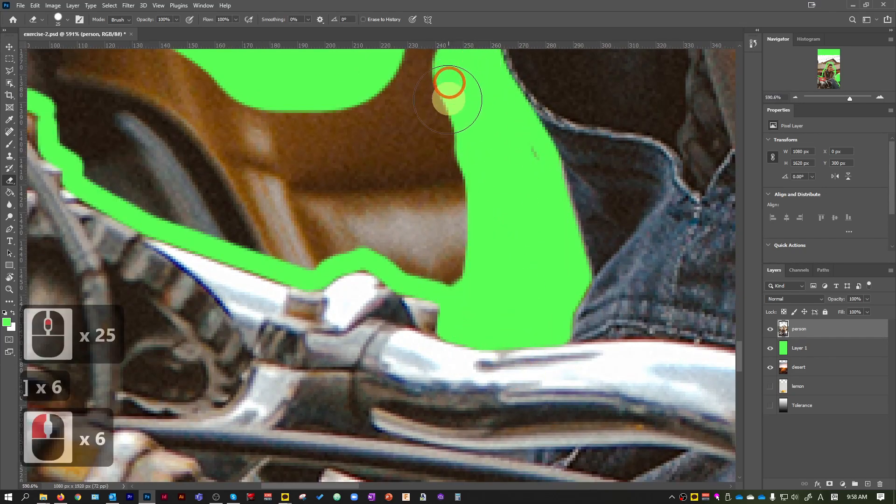
Step: Widen the erased band above the handlebar towards the outer canvas edge
{"action": "scroll", "coordinate": [524, 204], "scroll_direction": "up", "scroll_amount": 6}
{"action": "mouse_move", "coordinate": [502, 204]}
{"action": "left_mouse_down"}
{"action": "mouse_move", "coordinate": [475, 215]}
{"action": "mouse_move", "coordinate": [424, 300]}
{"action": "mouse_move", "coordinate": [84, 156]}
{"action": "left_mouse_up"}
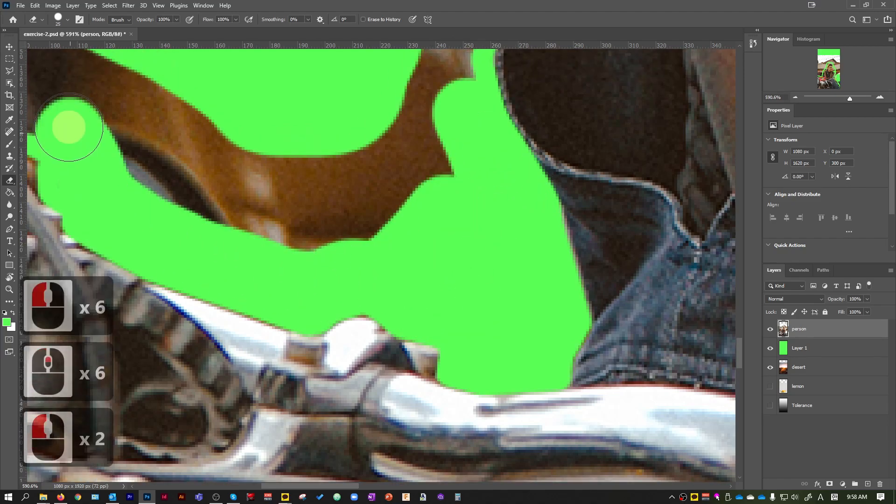
{"action": "scroll", "coordinate": [288, 246], "scroll_direction": "down", "scroll_amount": 11}
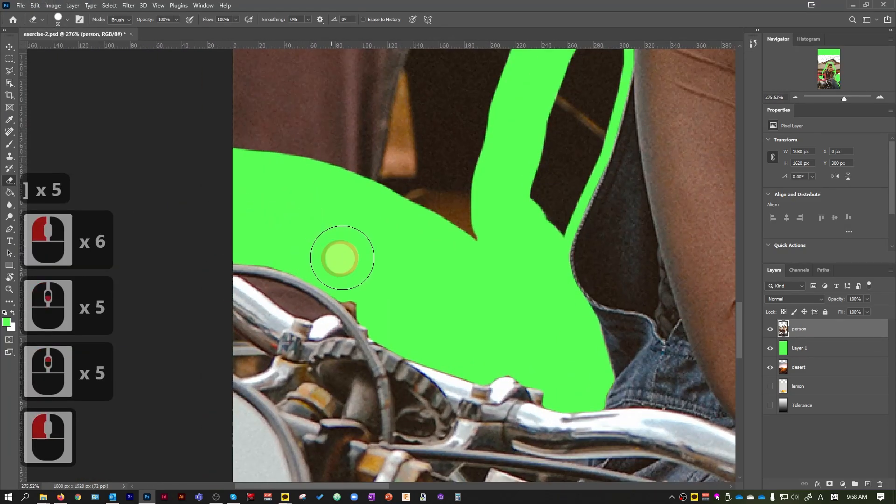
Step: Enlarge the Eraser further and clear the leftover background between the erased strips on the handlebar side of the woman
{"action": "left_click_drag", "start_coordinate": [483, 262], "coordinate": [579, 206]}
{"action": "scroll", "coordinate": [598, 176], "scroll_direction": "up", "scroll_amount": 6}
{"action": "key", "text": "bracketright"}
{"action": "key", "text": "bracketright"}
{"action": "key", "text": "bracketright"}
{"action": "key", "text": "bracketright"}
{"action": "key", "text": "bracketright"}
{"action": "left_click_drag", "start_coordinate": [322, 261], "coordinate": [562, 222]}
{"action": "scroll", "coordinate": [563, 222], "scroll_direction": "up", "scroll_amount": 6}
{"action": "mouse_move", "coordinate": [514, 187]}
{"action": "left_mouse_down"}
{"action": "mouse_move", "coordinate": [320, 168]}
{"action": "mouse_move", "coordinate": [495, 191]}
{"action": "left_mouse_up"}
Step: Reduce the Eraser size and clear the narrow leftover background next to the woman's outline
{"action": "key", "text": "bracketleft"}
{"action": "key", "text": "bracketleft"}
{"action": "key", "text": "bracketleft"}
{"action": "key", "text": "bracketleft"}
{"action": "key", "text": "bracketleft"}
{"action": "key", "text": "bracketleft"}
{"action": "key", "text": "bracketleft"}
{"action": "mouse_move", "coordinate": [531, 228]}
{"action": "left_mouse_down"}
{"action": "mouse_move", "coordinate": [515, 194]}
{"action": "mouse_move", "coordinate": [500, 226]}
{"action": "left_mouse_up"}
{"action": "scroll", "coordinate": [542, 214], "scroll_direction": "up", "scroll_amount": 8}
Step: Enlarge the Eraser considerably and clear the wide background area outside the erased outline
{"action": "key", "text": "bracketright"}
{"action": "key", "text": "bracketright"}
{"action": "key", "text": "bracketright"}
{"action": "key", "text": "bracketright"}
{"action": "key", "text": "bracketright"}
{"action": "key", "text": "bracketright"}
{"action": "key", "text": "bracketright"}
{"action": "scroll", "coordinate": [523, 205], "scroll_direction": "down", "scroll_amount": 8}
{"action": "key", "text": "bracketright"}
{"action": "key", "text": "bracketright"}
{"action": "key", "text": "bracketright"}
{"action": "key", "text": "bracketright"}
{"action": "key", "text": "bracketright"}
{"action": "key", "text": "bracketright"}
{"action": "mouse_move", "coordinate": [509, 154]}
{"action": "left_mouse_down"}
{"action": "mouse_move", "coordinate": [372, 108]}
{"action": "mouse_move", "coordinate": [578, 177]}
{"action": "mouse_move", "coordinate": [654, 324]}
{"action": "left_mouse_up"}
Step: Shrink the Eraser again and clear the remaining background close to the headscarf and hair
{"action": "scroll", "coordinate": [649, 299], "scroll_direction": "down", "scroll_amount": 10}
{"action": "scroll", "coordinate": [495, 205], "scroll_direction": "up", "scroll_amount": 14}
{"action": "key", "text": "bracketleft"}
{"action": "key", "text": "bracketleft"}
{"action": "key", "text": "bracketleft"}
{"action": "key", "text": "bracketleft"}
{"action": "key", "text": "bracketleft"}
{"action": "key", "text": "bracketleft"}
{"action": "key", "text": "bracketleft"}
{"action": "key", "text": "bracketleft"}
{"action": "key", "text": "bracketleft"}
{"action": "key", "text": "bracketleft"}
{"action": "key", "text": "bracketleft"}
{"action": "key", "text": "bracketleft"}
{"action": "key", "text": "bracketleft"}
{"action": "key", "text": "bracketleft"}
{"action": "key", "text": "bracketleft"}
{"action": "mouse_move", "coordinate": [384, 240]}
{"action": "left_mouse_down"}
{"action": "mouse_move", "coordinate": [444, 154]}
{"action": "mouse_move", "coordinate": [626, 173]}
{"action": "left_mouse_up"}
Step: Enlarge the Eraser slightly and clear the leftover background beside the face and raised hand
{"action": "scroll", "coordinate": [573, 247], "scroll_direction": "down", "scroll_amount": 10}
{"action": "scroll", "coordinate": [573, 247], "scroll_direction": "down", "scroll_amount": 11}
{"action": "key", "text": "bracketright"}
{"action": "key", "text": "bracketright"}
{"action": "key", "text": "bracketright"}
{"action": "key", "text": "bracketright"}
{"action": "left_click_drag", "start_coordinate": [574, 246], "coordinate": [608, 204]}
{"action": "scroll", "coordinate": [603, 233], "scroll_direction": "down", "scroll_amount": 15}
{"action": "mouse_move", "coordinate": [603, 262]}
{"action": "left_mouse_down"}
{"action": "mouse_move", "coordinate": [536, 383]}
{"action": "mouse_move", "coordinate": [654, 186]}
{"action": "mouse_move", "coordinate": [666, 243]}
{"action": "left_mouse_up"}
Step: Increase the Eraser size and clear the remaining background outside the sleeve down towards the knee
{"action": "key", "text": "bracketright"}
{"action": "key", "text": "bracketright"}
{"action": "key", "text": "bracketright"}
{"action": "scroll", "coordinate": [671, 208], "scroll_direction": "down", "scroll_amount": 20}
{"action": "scroll", "coordinate": [654, 280], "scroll_direction": "down", "scroll_amount": 6}
{"action": "left_click_drag", "start_coordinate": [644, 243], "coordinate": [593, 355]}
Step: Shrink the Eraser and clear the remaining background above the motorcycle handlebars and along the edge of the denim overalls
{"action": "key", "text": "bracketleft"}
{"action": "key", "text": "bracketleft"}
{"action": "key", "text": "bracketleft"}
{"action": "key", "text": "bracketleft"}
{"action": "key", "text": "bracketleft"}
{"action": "scroll", "coordinate": [560, 327], "scroll_direction": "down", "scroll_amount": 15}
{"action": "key", "text": "bracketright"}
{"action": "key", "text": "bracketright"}
{"action": "key", "text": "bracketright"}
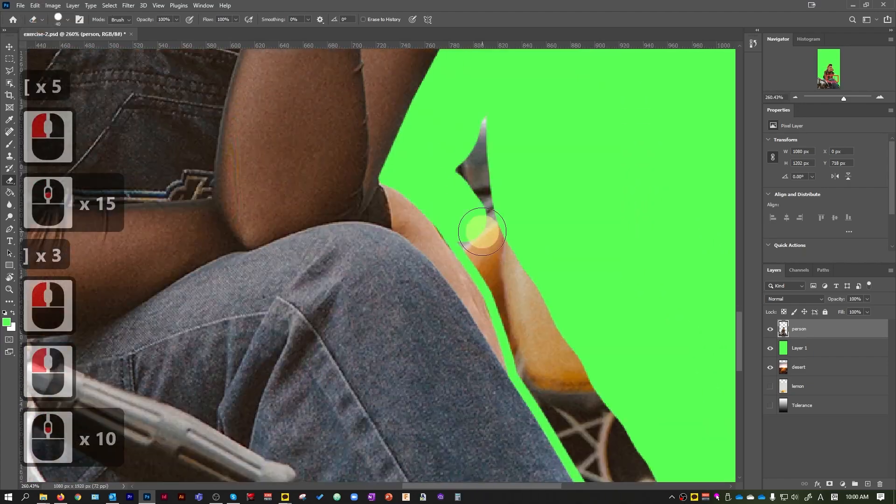
Step: Erase the leftover background beside the elbow and along the outer edge of the jeans down to the foot
{"action": "left_click", "coordinate": [546, 488], "text": "shift"}
{"action": "scroll", "coordinate": [607, 420], "scroll_direction": "down", "scroll_amount": 20}
{"action": "left_click", "coordinate": [687, 457]}
{"action": "scroll", "coordinate": [607, 327], "scroll_direction": "down", "scroll_amount": 18}
{"action": "key", "text": "bracketright"}
{"action": "key", "text": "bracketright"}
{"action": "key", "text": "bracketright"}
{"action": "key", "text": "bracketright"}
{"action": "scroll", "coordinate": [726, 252], "scroll_direction": "up", "scroll_amount": 5}
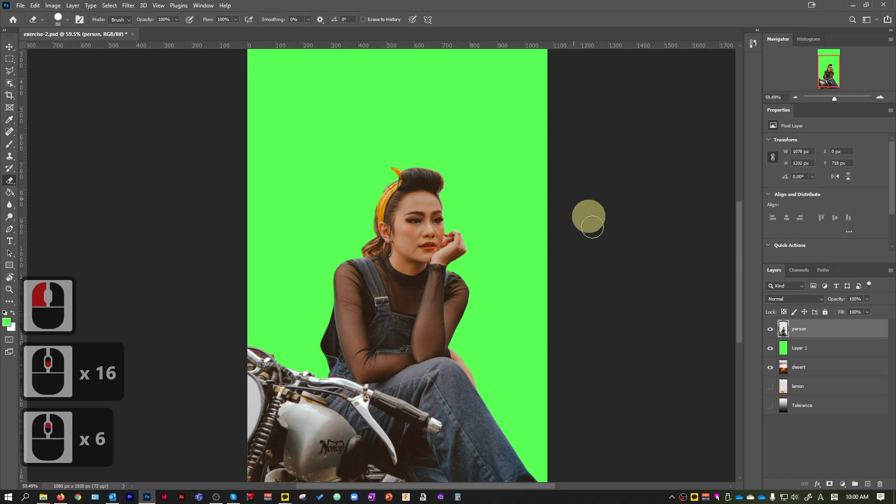
Step: Delete the green guide layer, Layer 1
{"action": "left_click", "coordinate": [833, 349]}
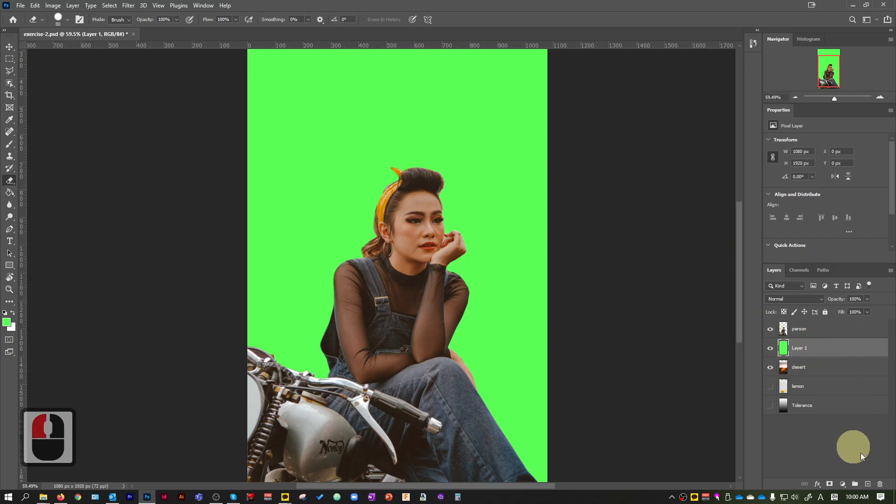
{"action": "left_click", "coordinate": [881, 486]}
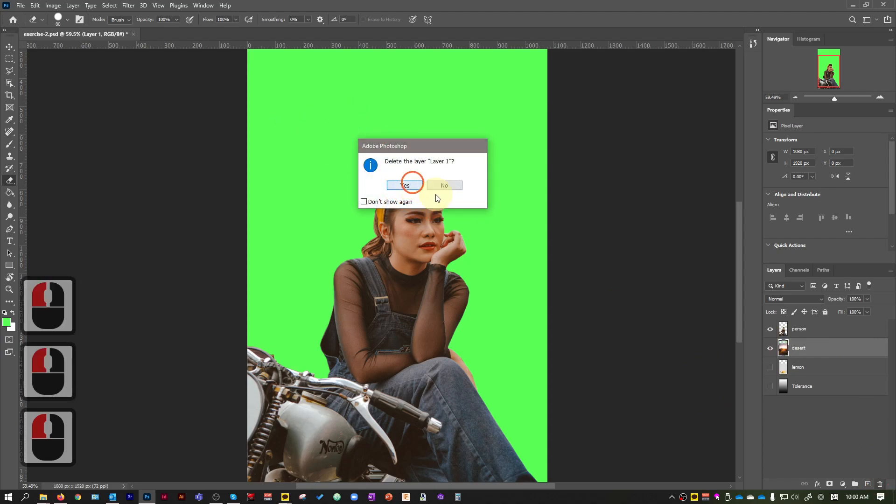
{"action": "left_click", "coordinate": [410, 185]}
Step: Examine the cut-out's edges against the desert photo and the empty strip above the sky with the Rectangular Marquee tool active
{"action": "left_click", "coordinate": [9, 58]}
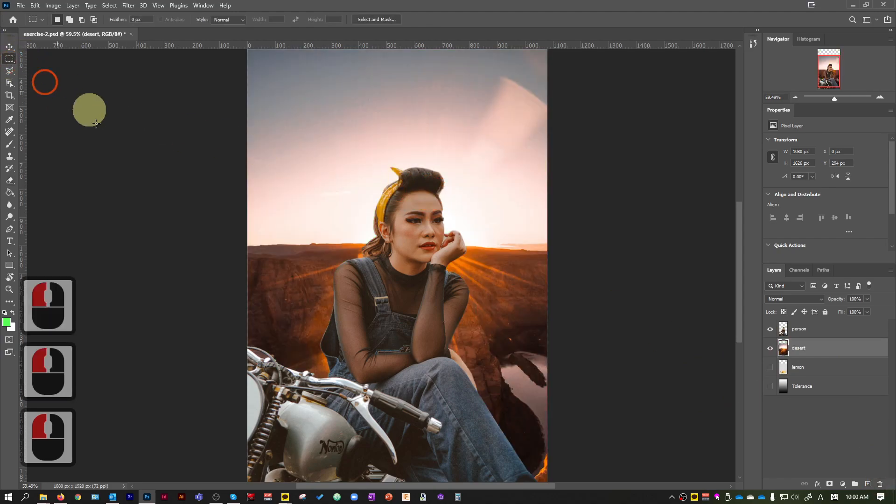
{"action": "left_click", "coordinate": [516, 296]}
{"action": "scroll", "coordinate": [516, 296], "scroll_direction": "up", "scroll_amount": 5}
{"action": "scroll", "coordinate": [552, 290], "scroll_direction": "down", "scroll_amount": 5}
{"action": "scroll", "coordinate": [450, 219], "scroll_direction": "up", "scroll_amount": 2}
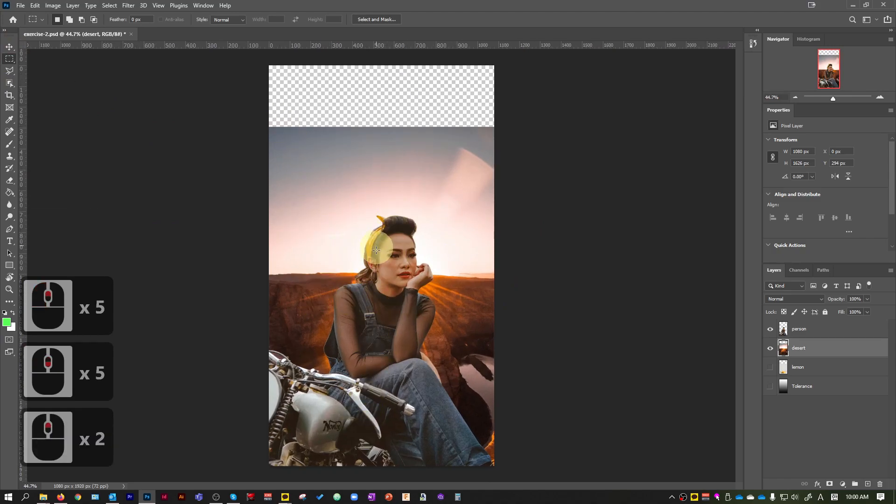
{"action": "scroll", "coordinate": [376, 247], "scroll_direction": "up", "scroll_amount": 12}
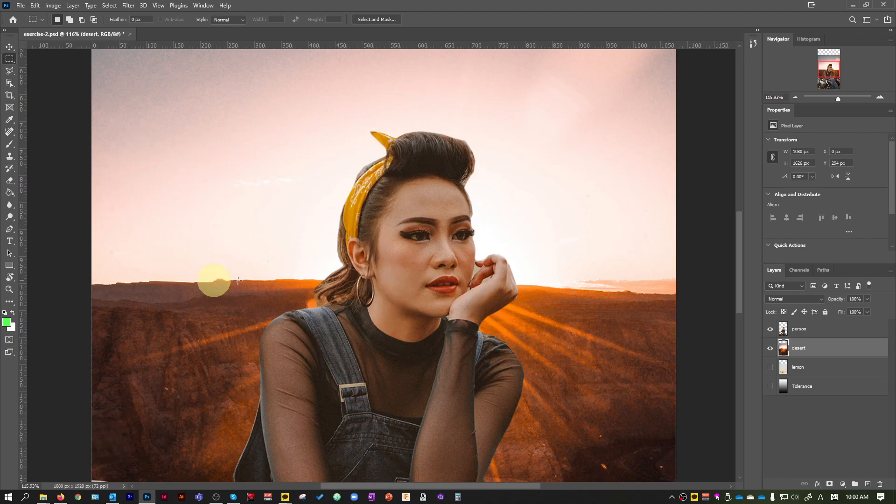
{"action": "scroll", "coordinate": [555, 302], "scroll_direction": "down", "scroll_amount": 8}
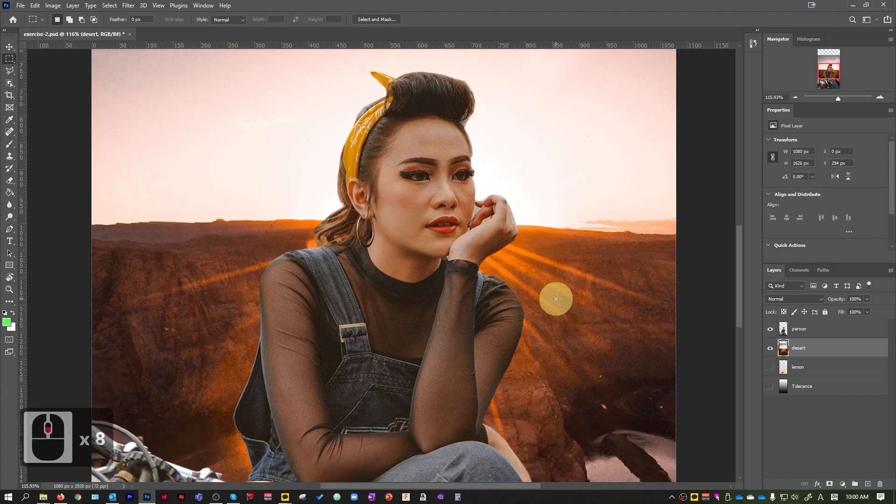
{"action": "scroll", "coordinate": [540, 255], "scroll_direction": "down", "scroll_amount": 4}
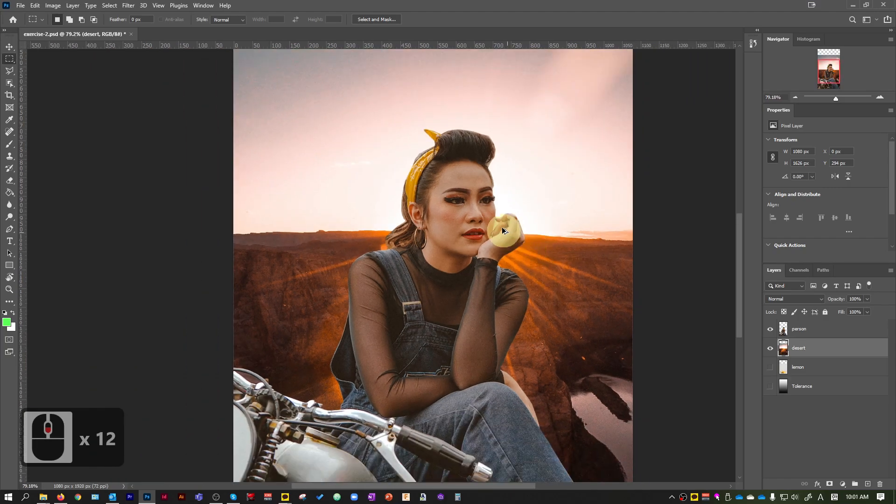
{"action": "scroll", "coordinate": [511, 227], "scroll_direction": "up", "scroll_amount": 7}
{"action": "scroll", "coordinate": [506, 230], "scroll_direction": "down", "scroll_amount": 5}
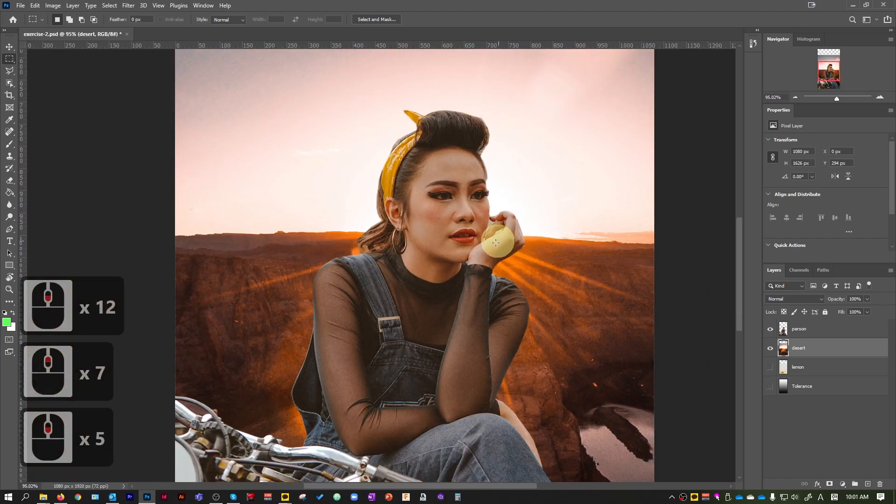
{"action": "scroll", "coordinate": [464, 260], "scroll_direction": "down", "scroll_amount": 5}
{"action": "scroll", "coordinate": [466, 259], "scroll_direction": "down", "scroll_amount": 1}
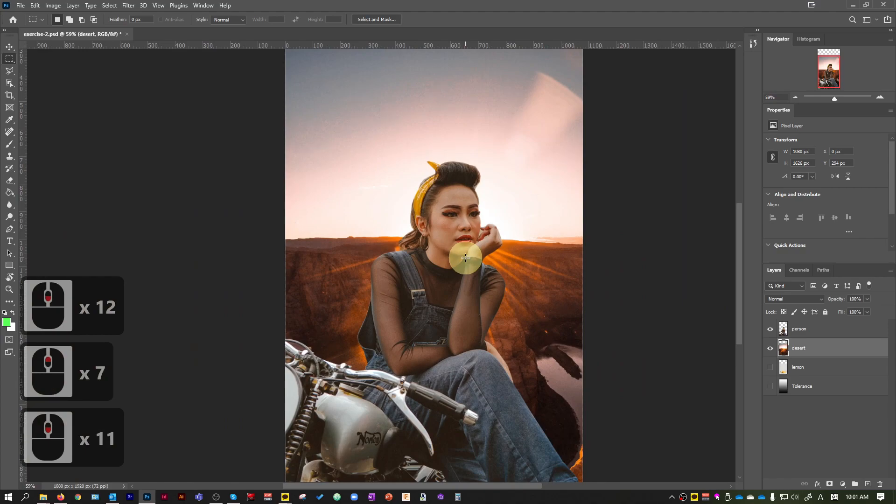
{"action": "scroll", "coordinate": [466, 258], "scroll_direction": "up", "scroll_amount": 3}
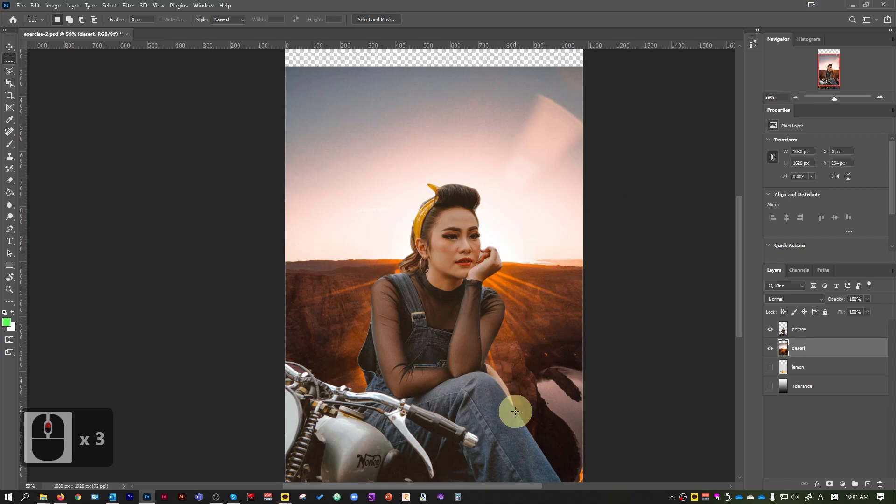
{"action": "scroll", "coordinate": [556, 327], "scroll_direction": "up", "scroll_amount": 11}
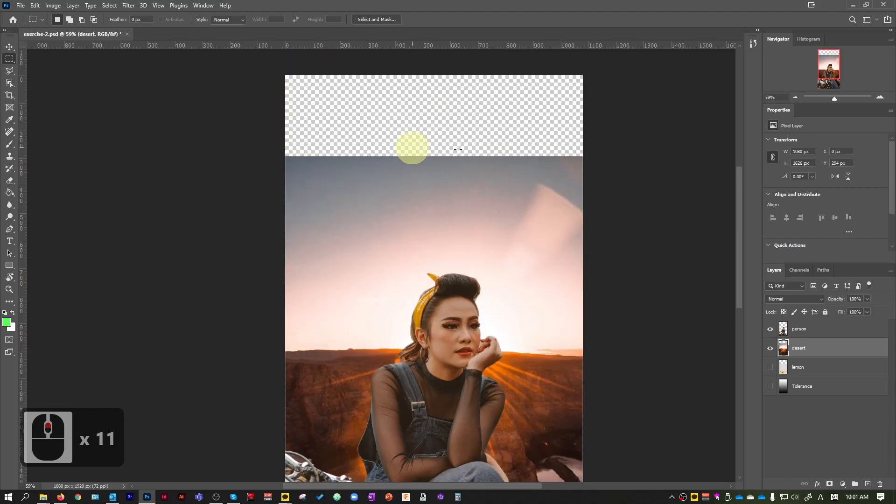
{"action": "scroll", "coordinate": [549, 154], "scroll_direction": "down", "scroll_amount": 6}
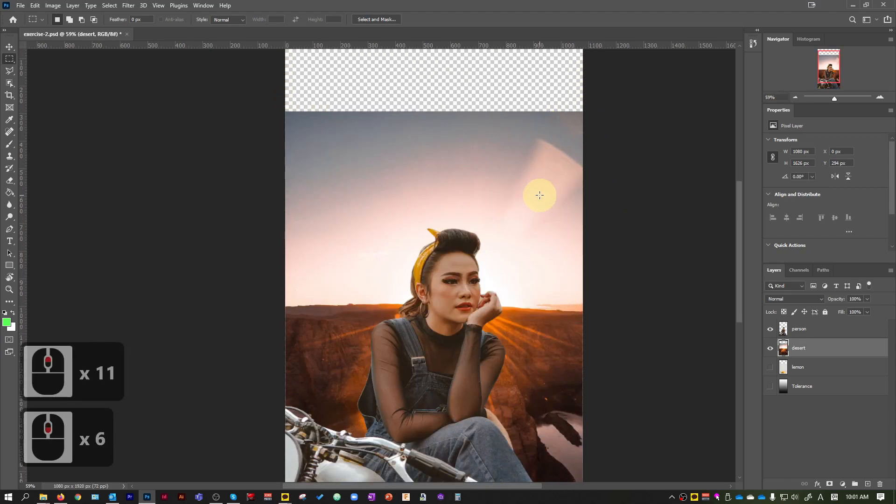
{"action": "scroll", "coordinate": [514, 131], "scroll_direction": "up", "scroll_amount": 6}
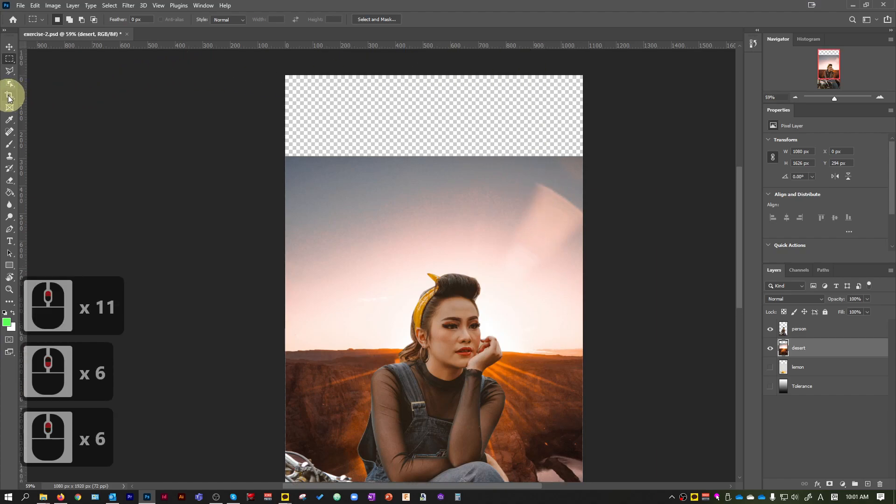
Step: Crop the canvas to the desert photo's full extent with the crop ratio cleared, removing the empty strip above the sky
{"action": "left_click", "coordinate": [10, 95]}
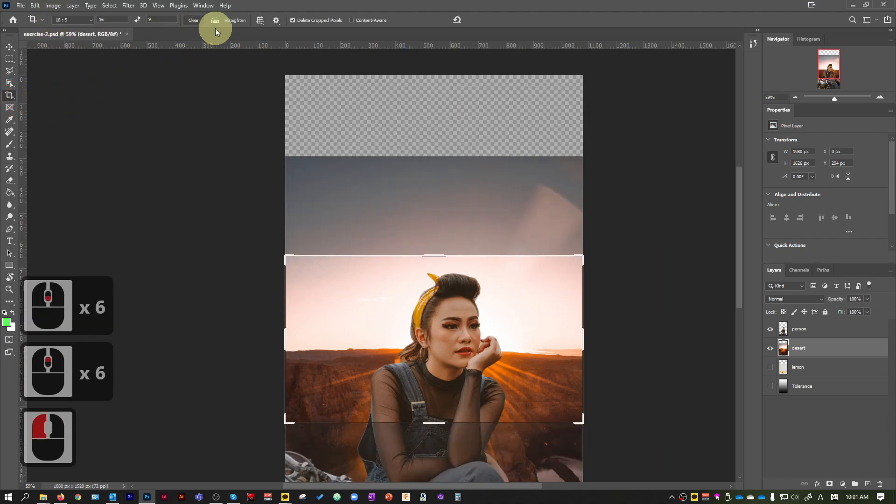
{"action": "left_click", "coordinate": [194, 21]}
{"action": "scroll", "coordinate": [410, 326], "scroll_direction": "down", "scroll_amount": 7}
{"action": "scroll", "coordinate": [448, 336], "scroll_direction": "up", "scroll_amount": 4}
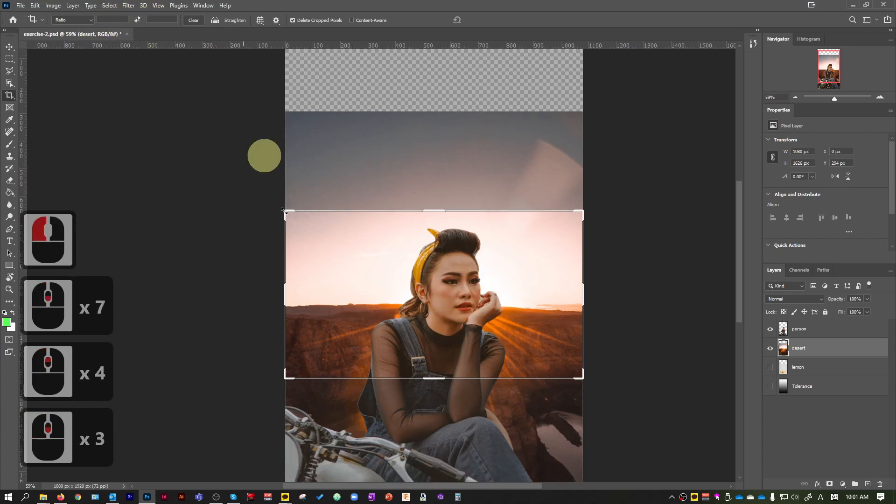
{"action": "scroll", "coordinate": [224, 163], "scroll_direction": "down", "scroll_amount": 7}
{"action": "scroll", "coordinate": [310, 278], "scroll_direction": "down", "scroll_amount": 8}
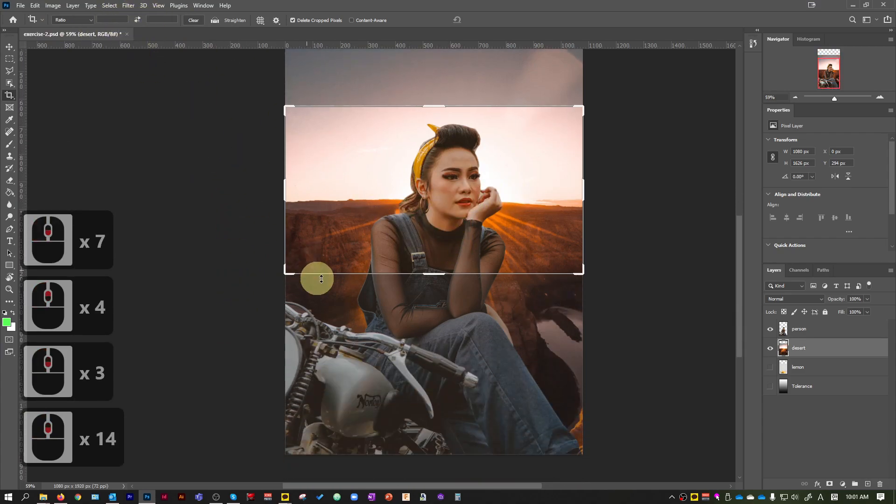
{"action": "left_click_drag", "start_coordinate": [404, 263], "coordinate": [451, 357]}
{"action": "scroll", "coordinate": [489, 363], "scroll_direction": "up", "scroll_amount": 15}
{"action": "scroll", "coordinate": [490, 363], "scroll_direction": "up", "scroll_amount": 13}
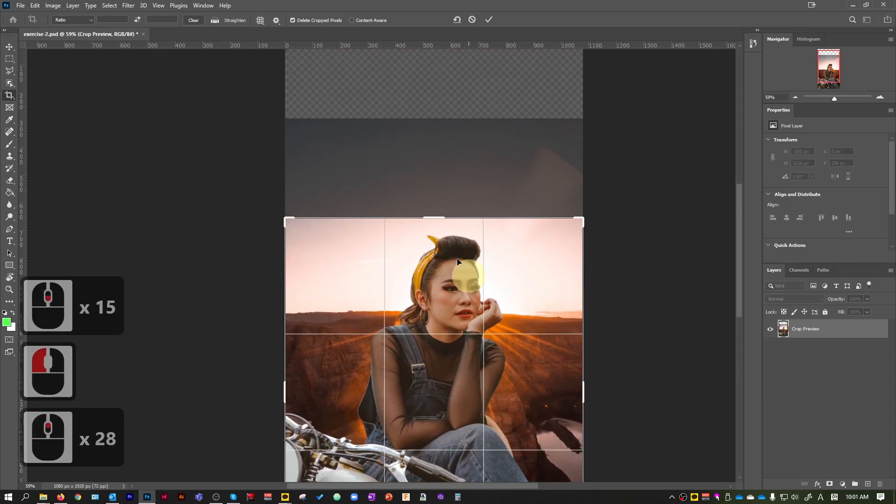
{"action": "left_click_drag", "start_coordinate": [435, 214], "coordinate": [432, 167]}
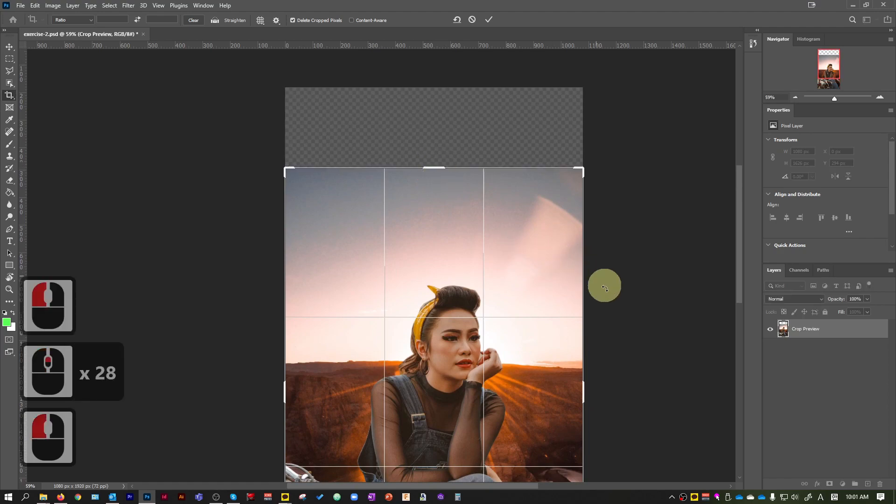
{"action": "scroll", "coordinate": [600, 280], "scroll_direction": "down", "scroll_amount": 10}
{"action": "key", "text": "Return"}
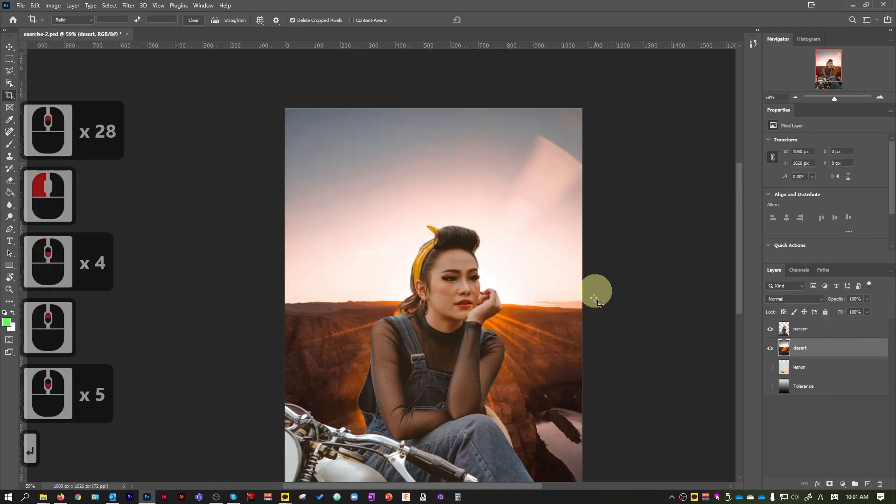
Step: Select the person layer and examine the cropped composite from the headscarf down to the motorcycle and jeans
{"action": "scroll", "coordinate": [593, 299], "scroll_direction": "down", "scroll_amount": 13}
{"action": "scroll", "coordinate": [601, 300], "scroll_direction": "down", "scroll_amount": 6}
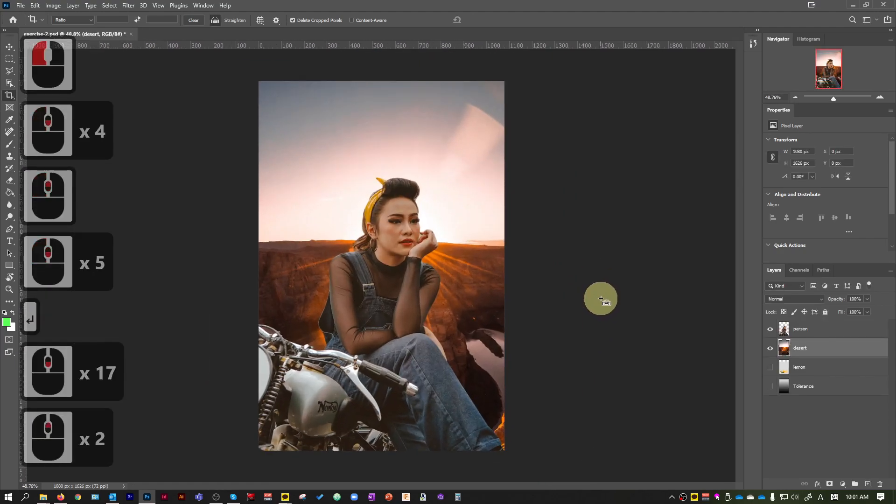
{"action": "left_click", "coordinate": [818, 330]}
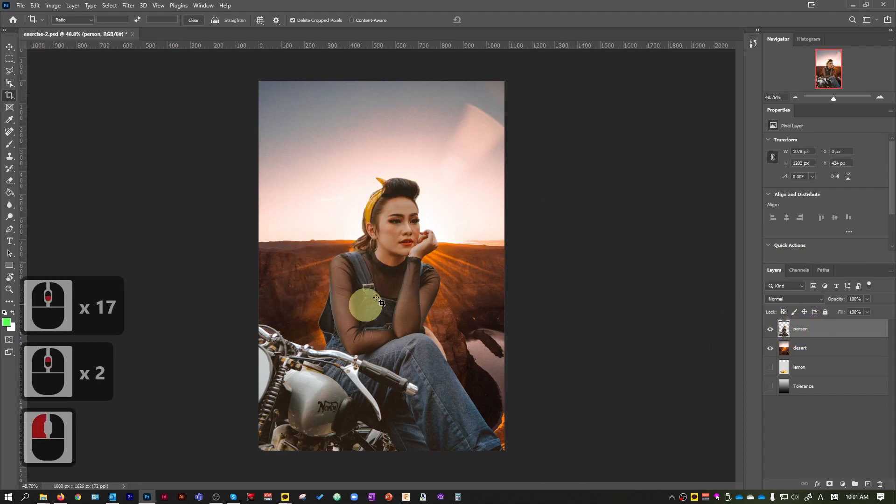
{"action": "scroll", "coordinate": [391, 256], "scroll_direction": "up", "scroll_amount": 7}
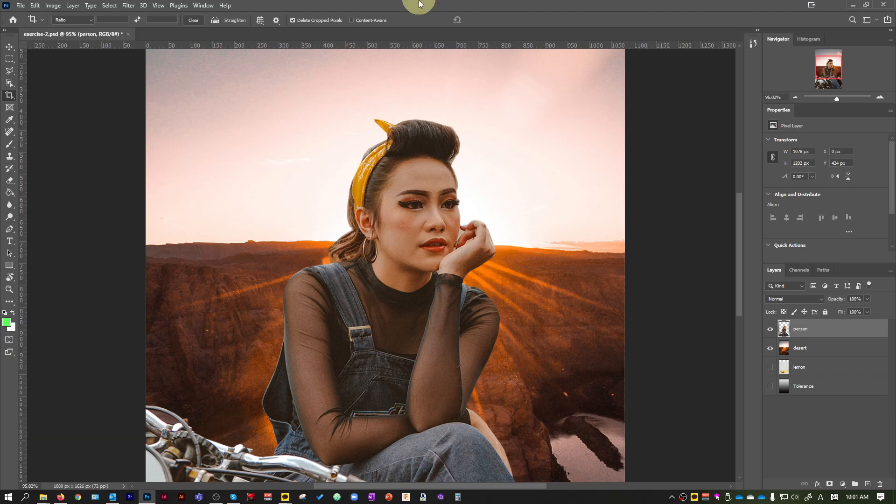
{"action": "scroll", "coordinate": [326, 296], "scroll_direction": "up", "scroll_amount": 6}
{"action": "scroll", "coordinate": [330, 292], "scroll_direction": "down", "scroll_amount": 6}
{"action": "scroll", "coordinate": [302, 322], "scroll_direction": "up", "scroll_amount": 8}
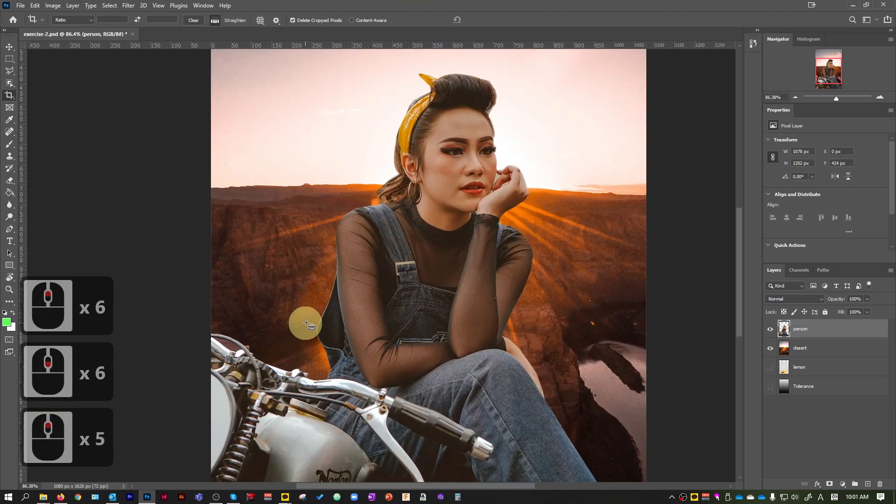
{"action": "scroll", "coordinate": [519, 294], "scroll_direction": "down", "scroll_amount": 18}
{"action": "scroll", "coordinate": [516, 319], "scroll_direction": "down", "scroll_amount": 6}
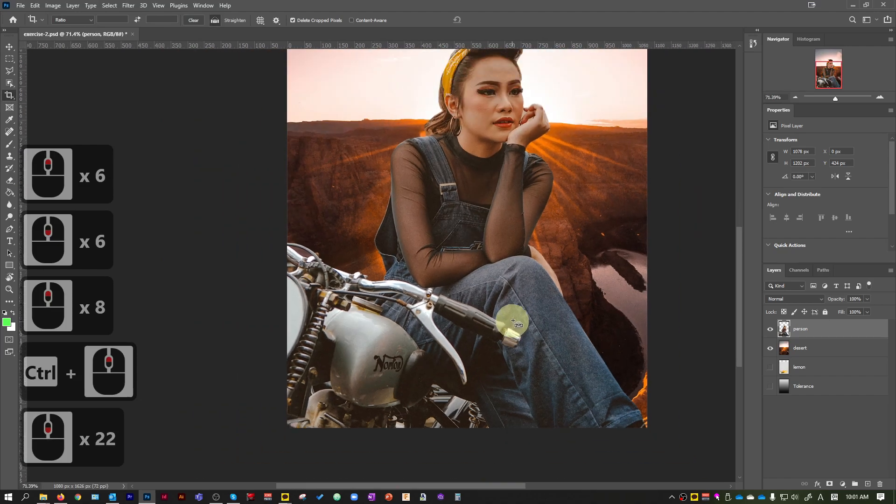
{"action": "scroll", "coordinate": [683, 214], "scroll_direction": "up", "scroll_amount": 2}
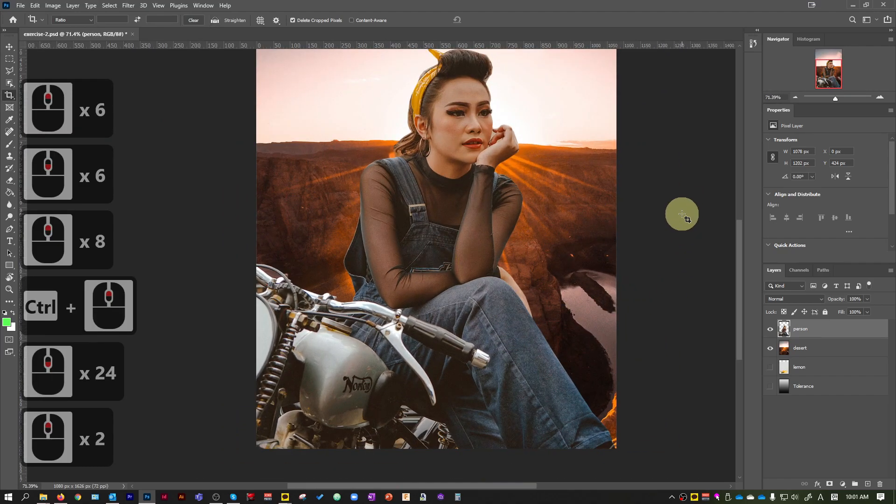
{"action": "left_click", "coordinate": [718, 497]}
{"action": "left_click", "coordinate": [718, 498]}
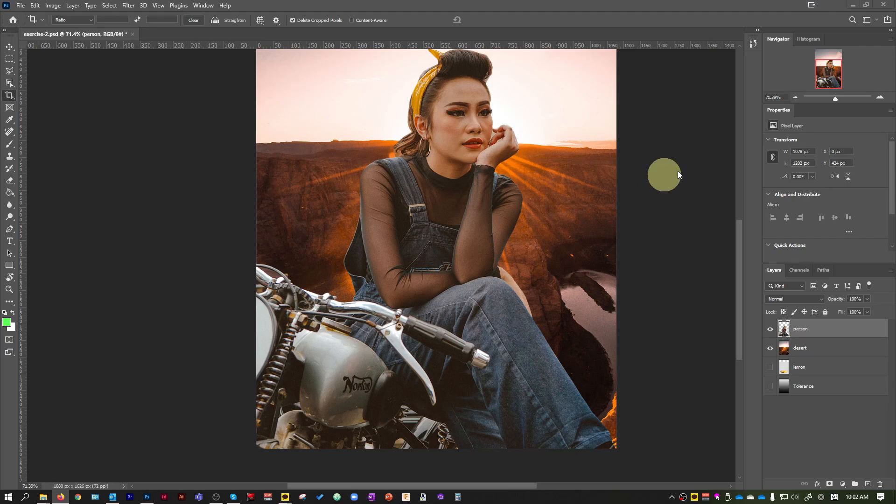
{"action": "left_click", "coordinate": [667, 256]}
Step: Examine the desert area beside the woman's shoulder at up to 12800% magnification, down to individual pixels and the pixel grid
{"action": "scroll", "coordinate": [668, 259], "scroll_direction": "up", "scroll_amount": 12}
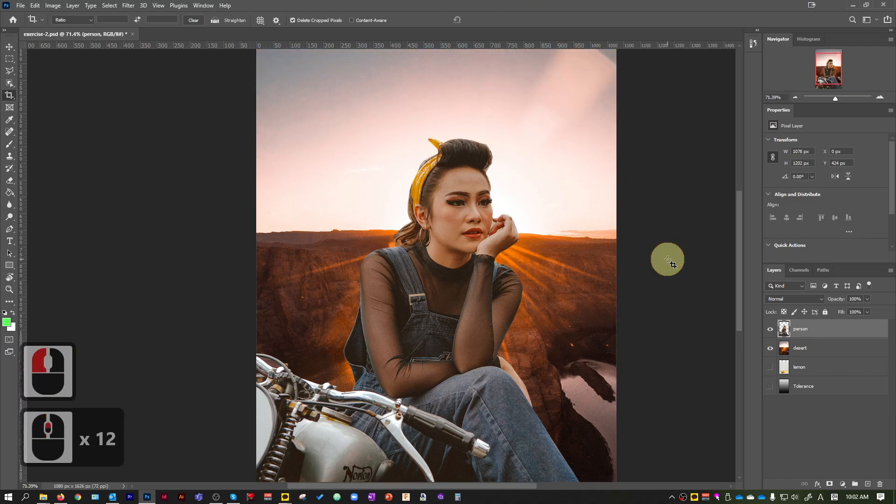
{"action": "scroll", "coordinate": [304, 224], "scroll_direction": "up", "scroll_amount": 7}
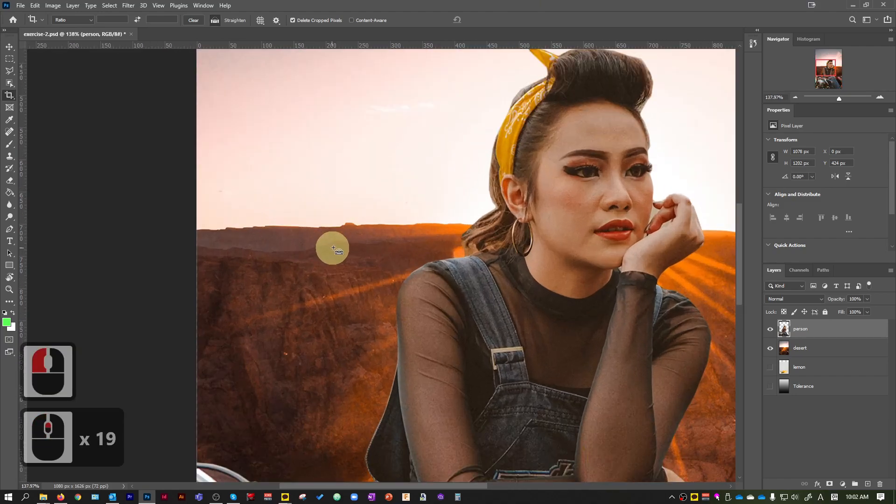
{"action": "scroll", "coordinate": [455, 256], "scroll_direction": "down", "scroll_amount": 5}
{"action": "scroll", "coordinate": [408, 240], "scroll_direction": "up", "scroll_amount": 14}
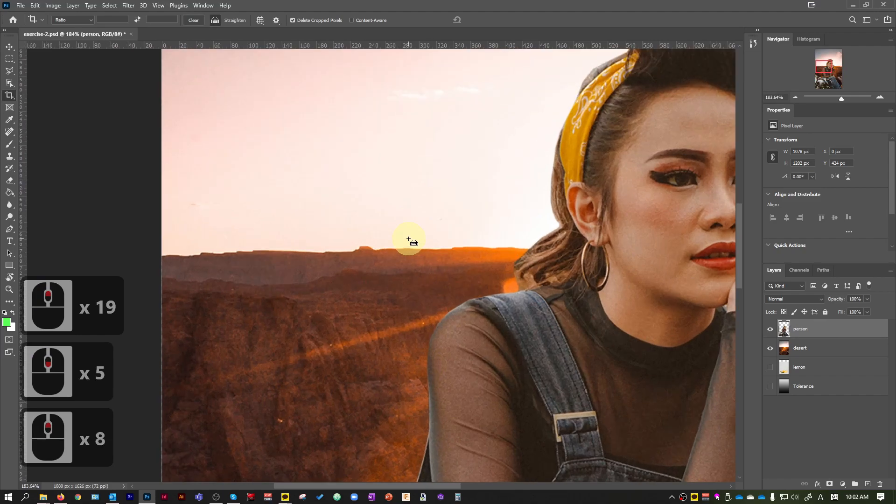
{"action": "scroll", "coordinate": [422, 299], "scroll_direction": "up", "scroll_amount": 20}
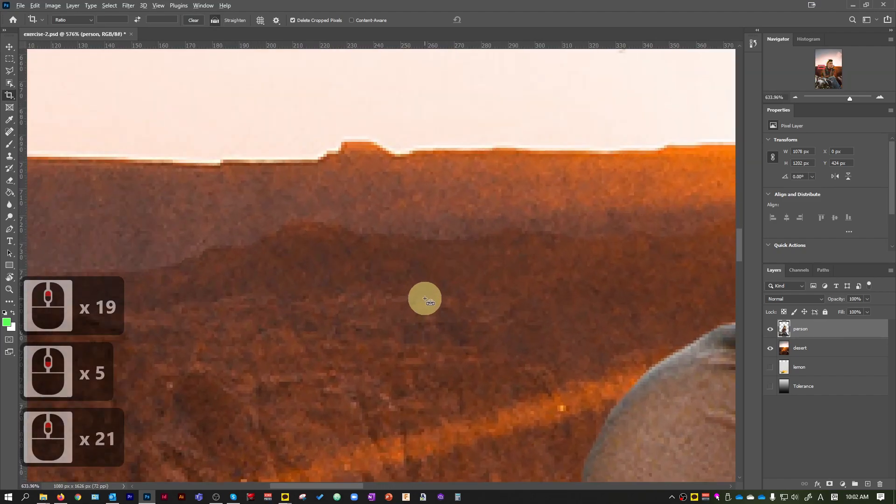
{"action": "scroll", "coordinate": [425, 298], "scroll_direction": "up", "scroll_amount": 7}
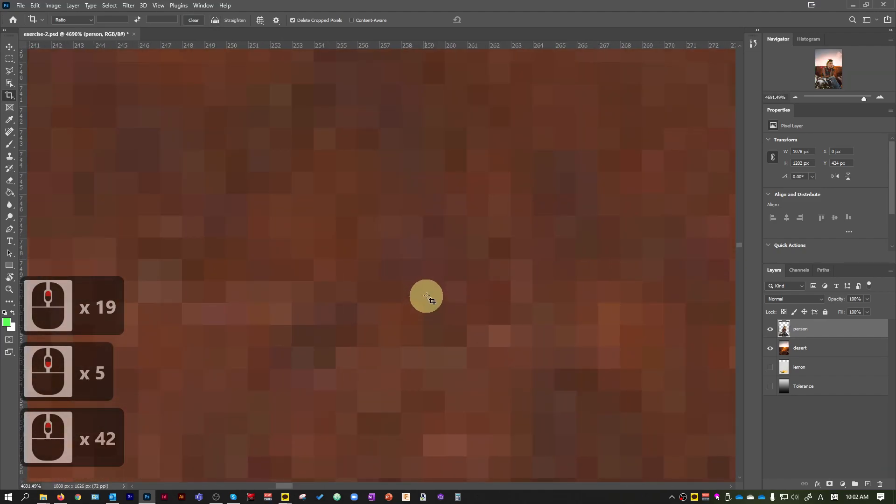
{"action": "key", "text": "ctrl+h"}
{"action": "scroll", "coordinate": [407, 262], "scroll_direction": "up", "scroll_amount": 19}
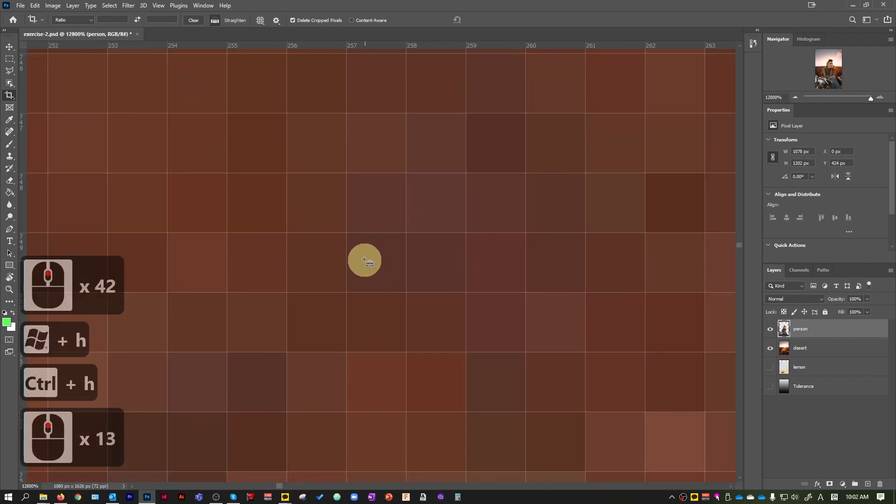
{"action": "key", "text": "ctrl"}
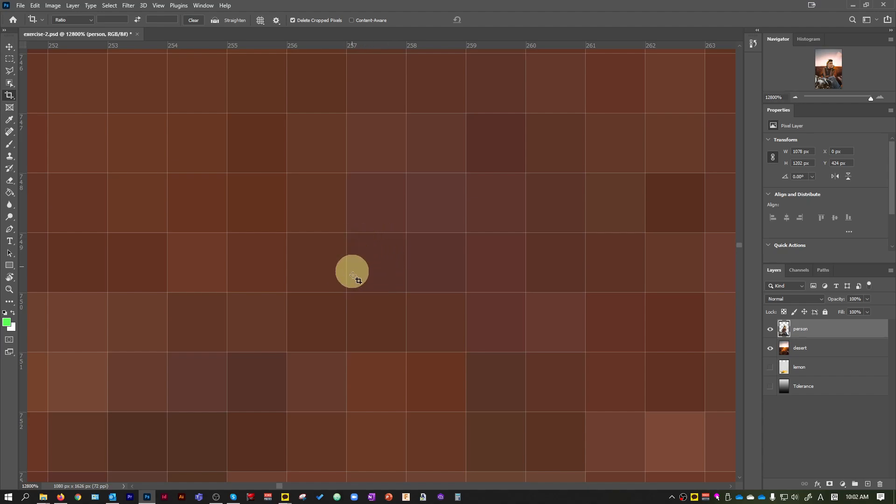
Step: Compare the desert beside the woman's shoulder at normal size and at 12800% magnification, ending on an overview of the composite
{"action": "scroll", "coordinate": [369, 274], "scroll_direction": "down", "scroll_amount": 20}
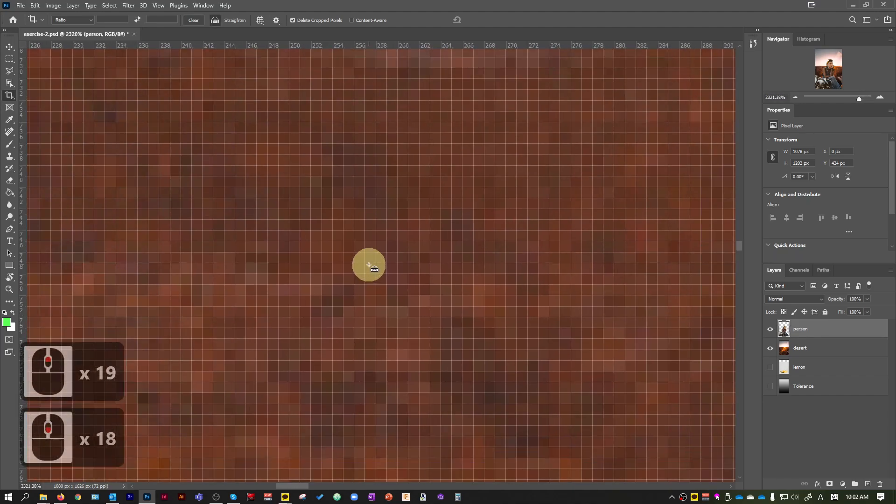
{"action": "scroll", "coordinate": [368, 268], "scroll_direction": "down", "scroll_amount": 4}
{"action": "scroll", "coordinate": [367, 270], "scroll_direction": "down", "scroll_amount": 14}
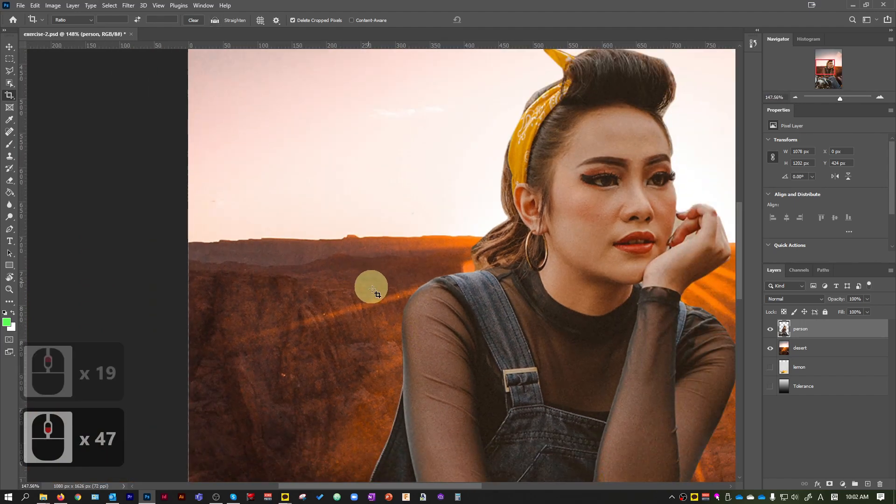
{"action": "scroll", "coordinate": [362, 324], "scroll_direction": "up", "scroll_amount": 7}
{"action": "scroll", "coordinate": [341, 219], "scroll_direction": "up", "scroll_amount": 20}
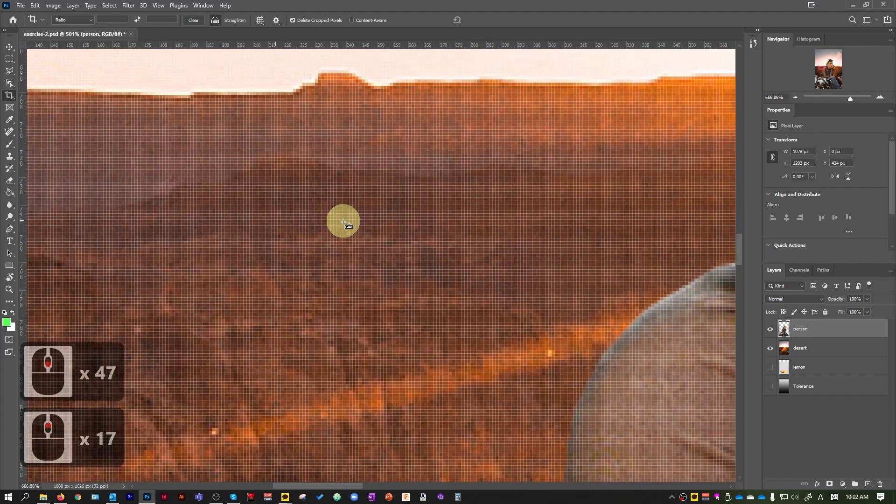
{"action": "scroll", "coordinate": [349, 248], "scroll_direction": "up", "scroll_amount": 9}
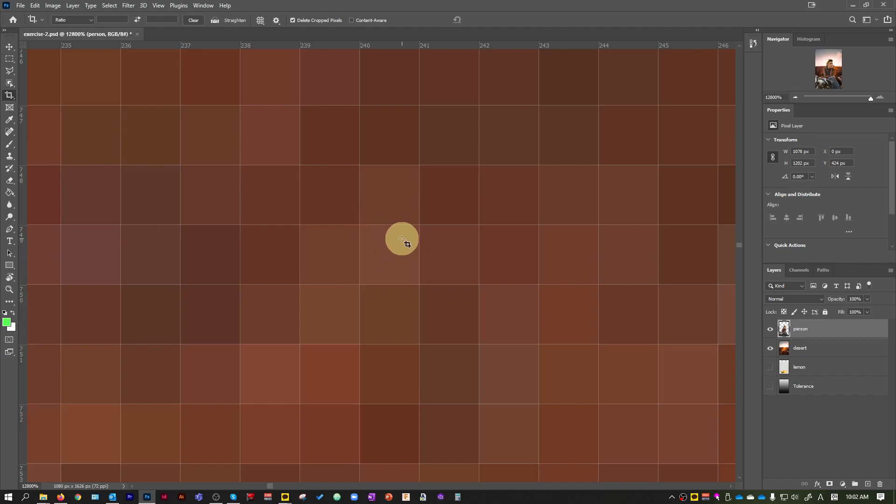
{"action": "scroll", "coordinate": [406, 243], "scroll_direction": "down", "scroll_amount": 20}
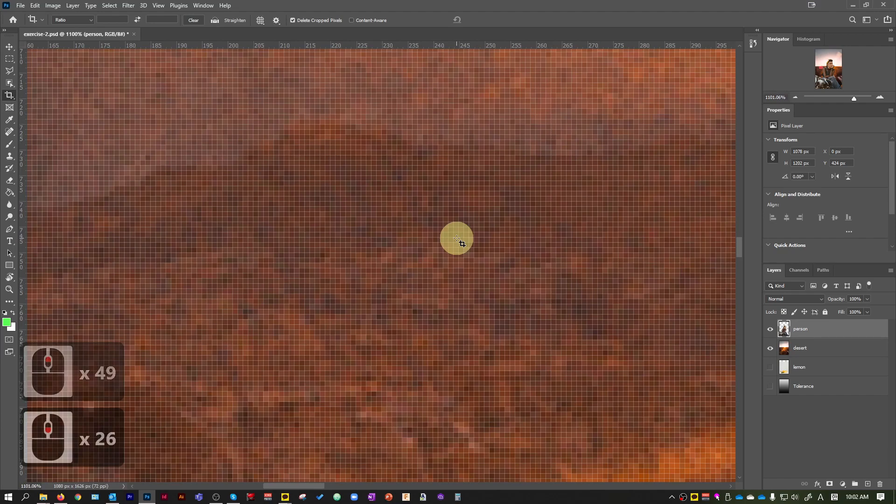
{"action": "scroll", "coordinate": [427, 293], "scroll_direction": "down", "scroll_amount": 13}
{"action": "scroll", "coordinate": [414, 287], "scroll_direction": "down", "scroll_amount": 20}
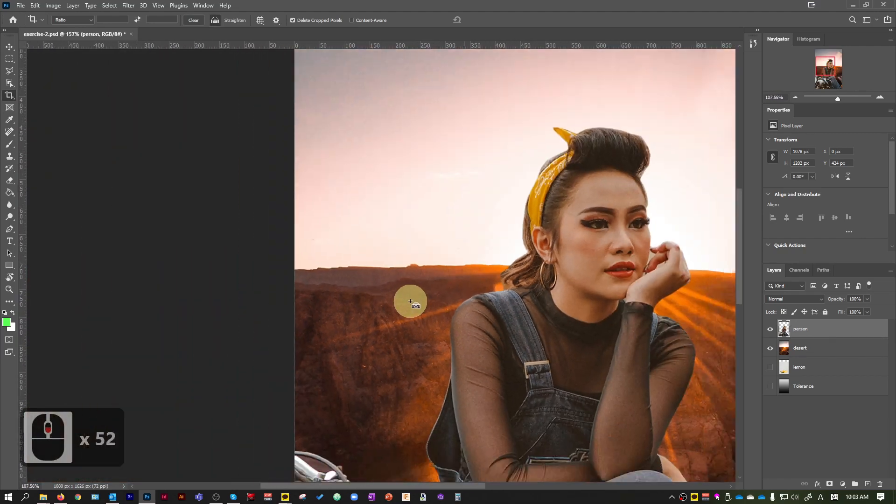
{"action": "scroll", "coordinate": [448, 374], "scroll_direction": "up", "scroll_amount": 4}
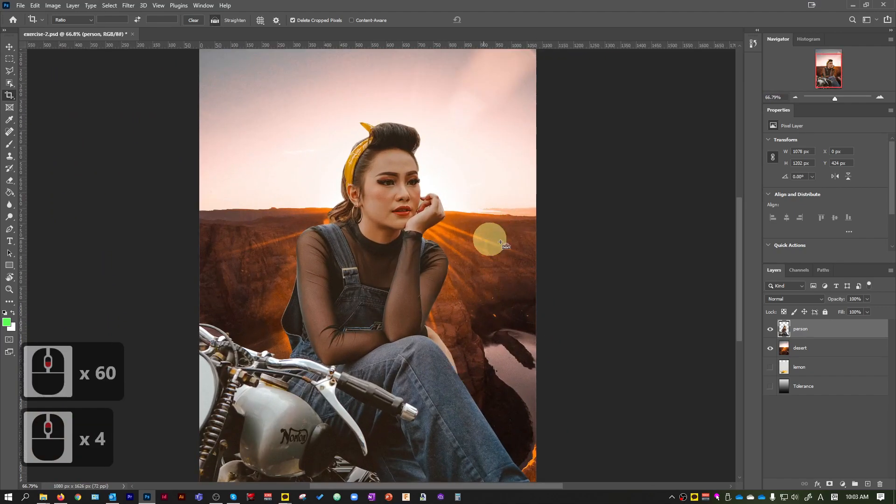
Step: Duplicate the person layer within the same document and hide the duplicate
{"action": "left_click", "coordinate": [9, 59]}
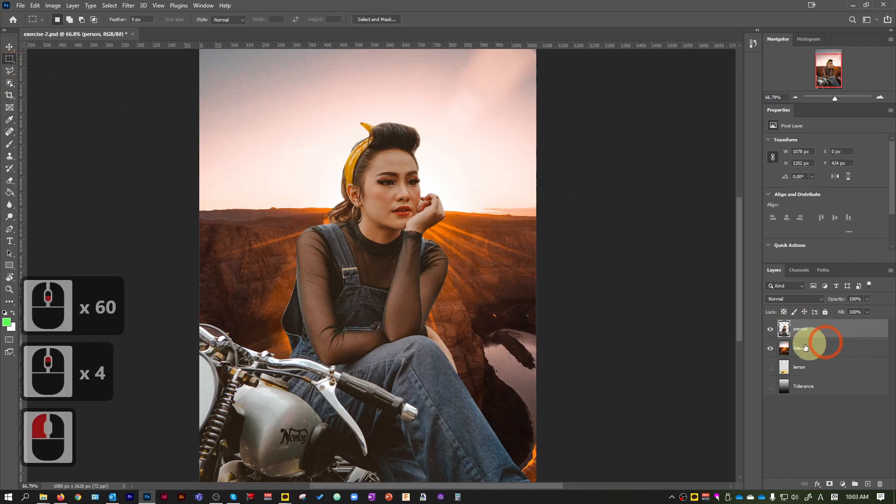
{"action": "right_click", "coordinate": [815, 333]}
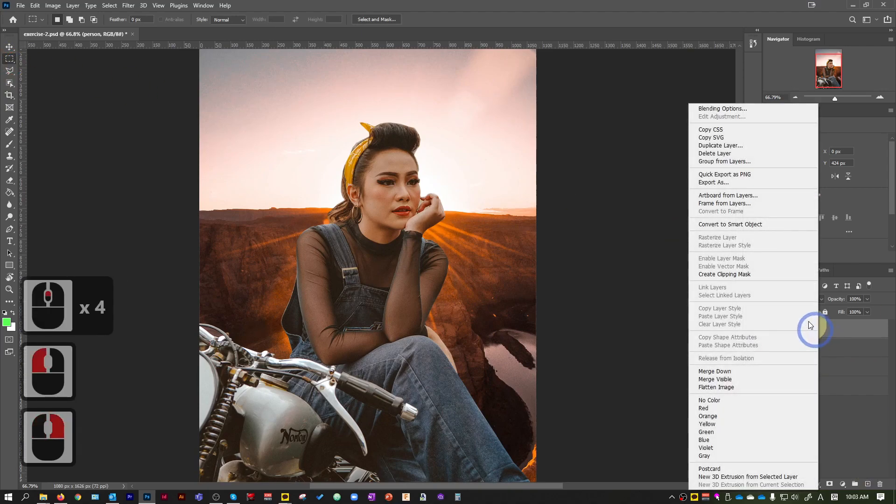
{"action": "left_click", "coordinate": [760, 145]}
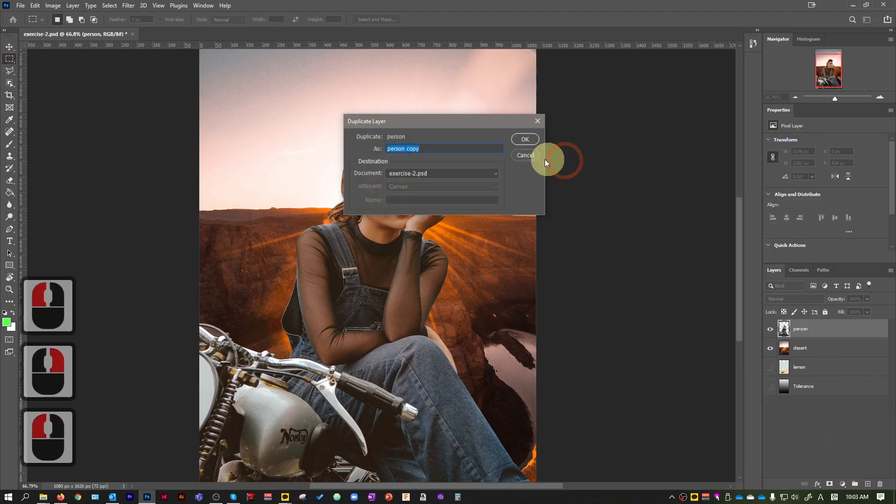
{"action": "left_click", "coordinate": [526, 139]}
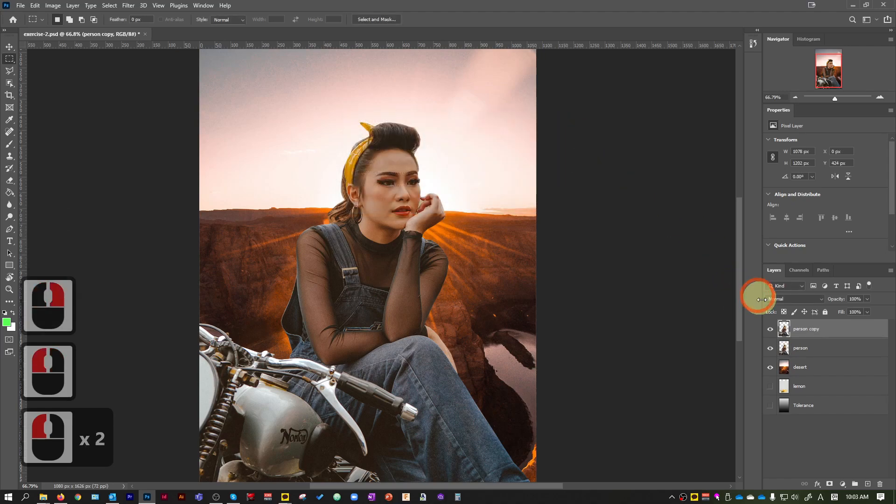
{"action": "left_click", "coordinate": [770, 330]}
Step: Start a direct Brightness/Contrast adjustment on the original person layer and lower its brightness to -49
{"action": "left_click", "coordinate": [815, 348]}
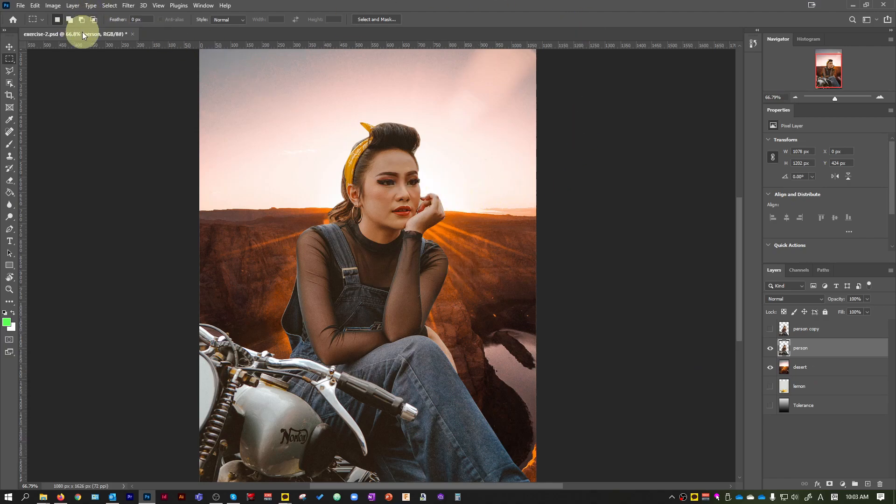
{"action": "scroll", "coordinate": [290, 130], "scroll_direction": "up", "scroll_amount": 12}
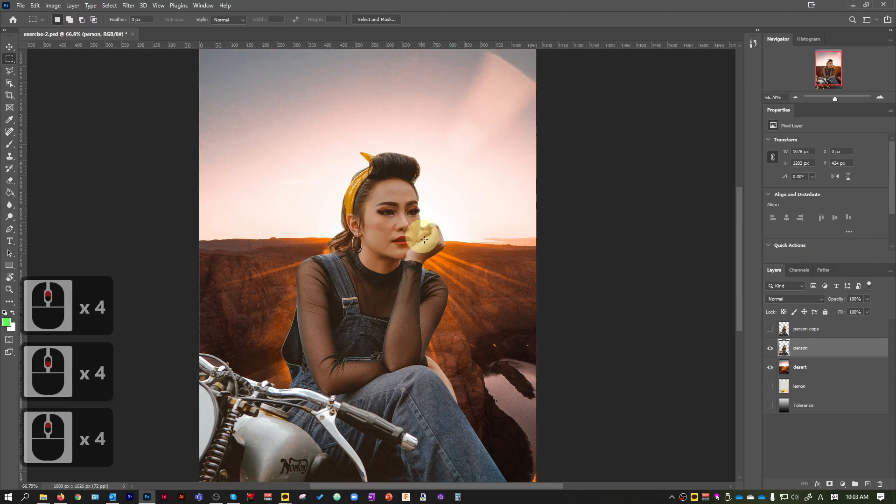
{"action": "scroll", "coordinate": [398, 306], "scroll_direction": "up", "scroll_amount": 9}
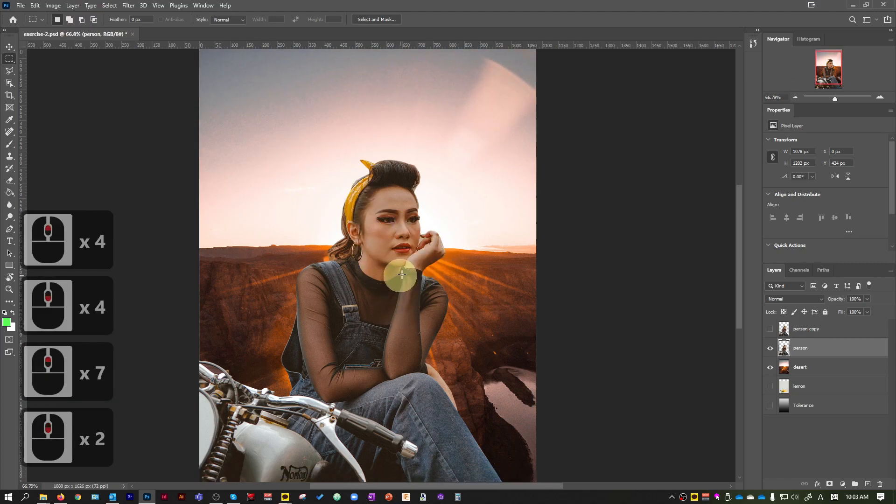
{"action": "scroll", "coordinate": [401, 276], "scroll_direction": "down", "scroll_amount": 3}
{"action": "scroll", "coordinate": [324, 215], "scroll_direction": "up", "scroll_amount": 3}
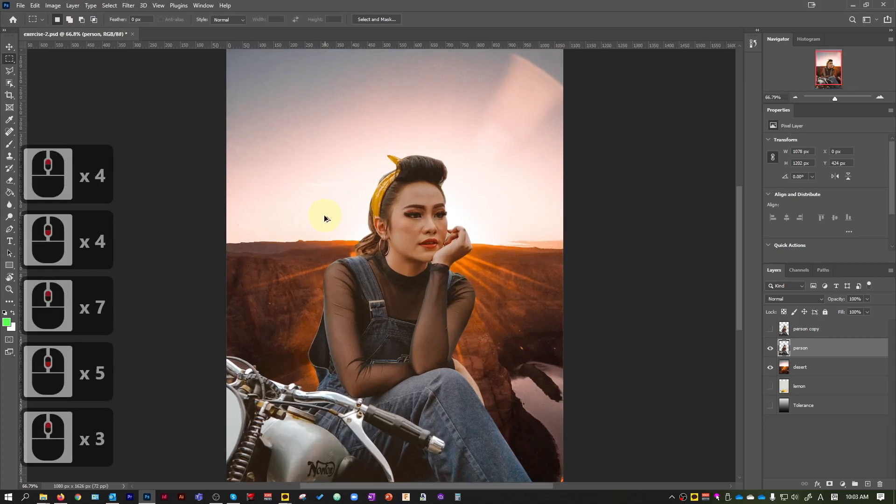
{"action": "left_click", "coordinate": [47, 6]}
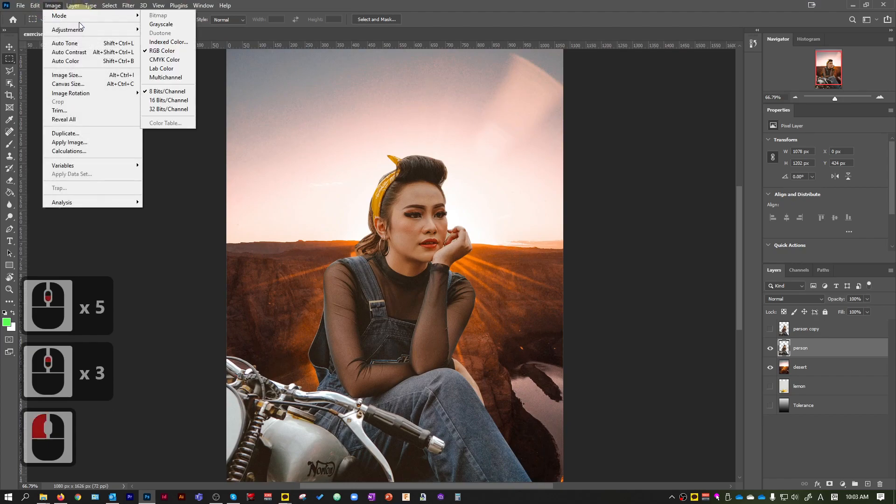
{"action": "mouse_move", "coordinate": [81, 29]}
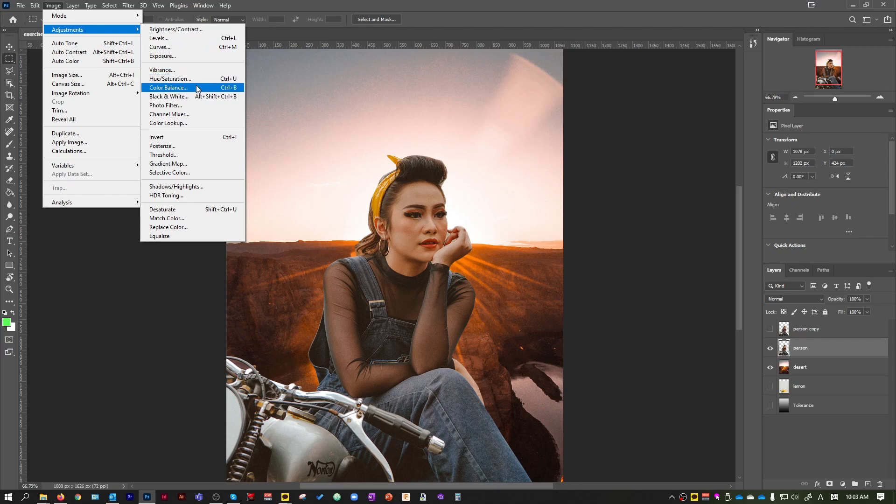
{"action": "left_click", "coordinate": [159, 31]}
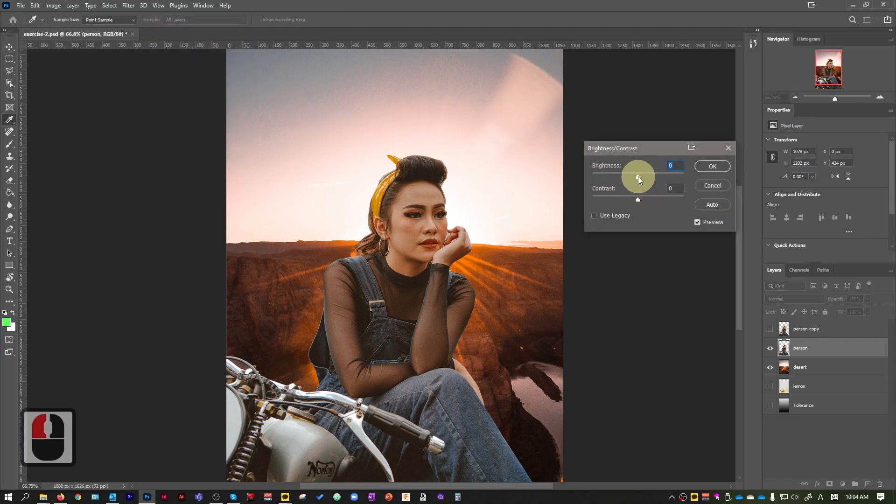
{"action": "left_click_drag", "start_coordinate": [655, 153], "coordinate": [633, 157]}
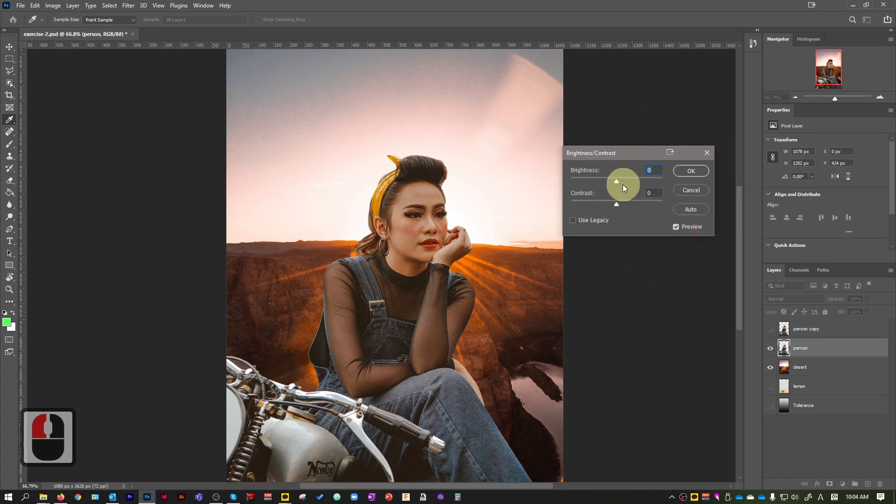
{"action": "mouse_move", "coordinate": [618, 182]}
{"action": "left_mouse_down"}
{"action": "mouse_move", "coordinate": [654, 188]}
{"action": "mouse_move", "coordinate": [565, 188]}
{"action": "mouse_move", "coordinate": [603, 187]}
{"action": "left_mouse_up"}
{"action": "left_click", "coordinate": [392, 178]}
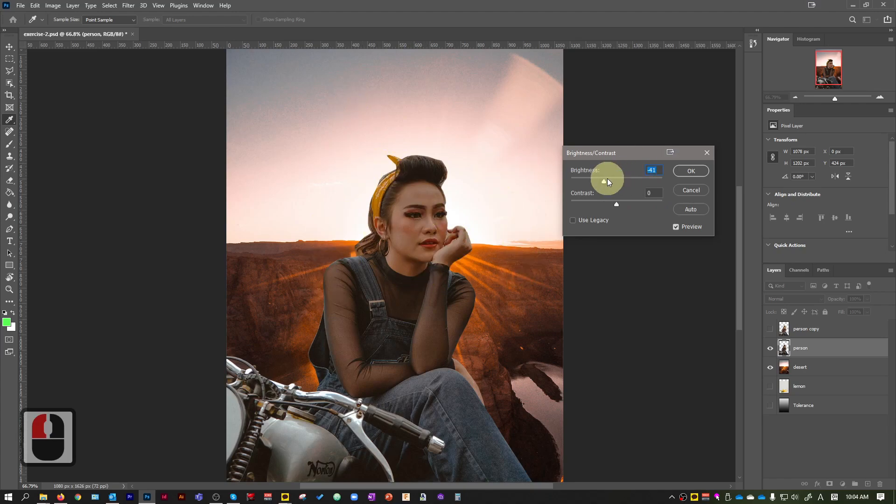
{"action": "left_click_drag", "start_coordinate": [602, 181], "coordinate": [602, 181]}
{"action": "left_click", "coordinate": [456, 262]}
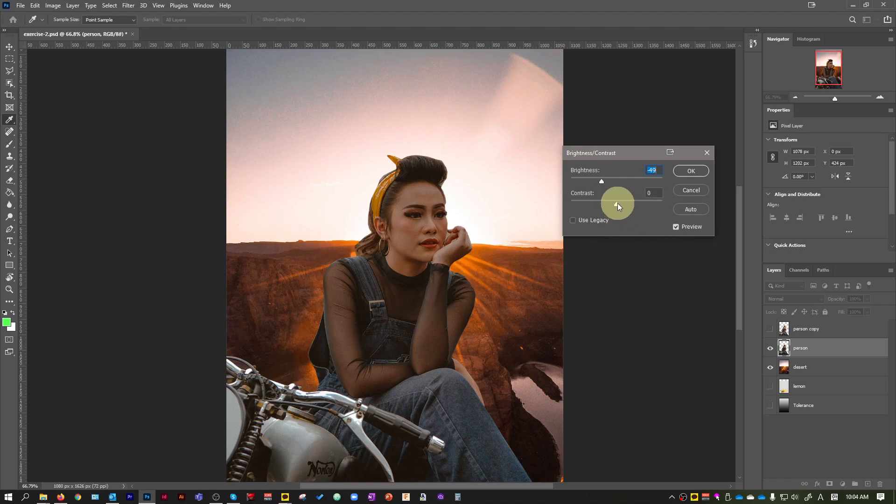
Step: Set the contrast to 53 and the brightness to -34, and apply the adjustment to the person layer
{"action": "left_click", "coordinate": [644, 207]}
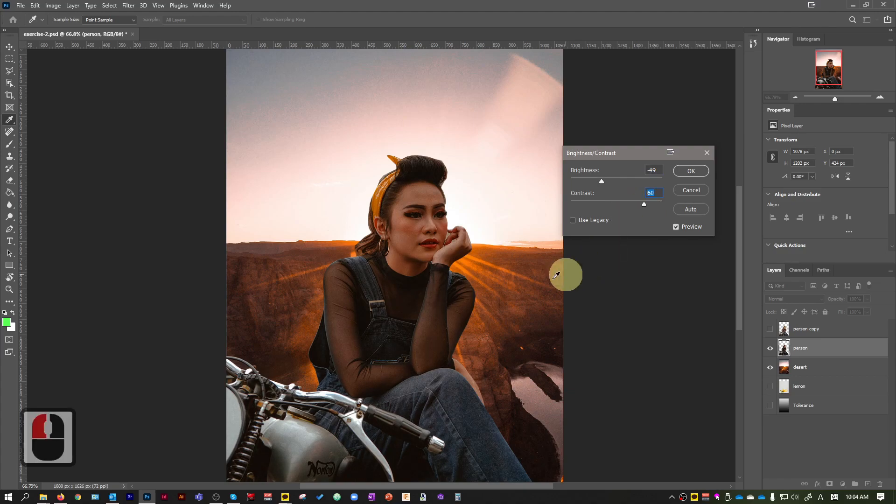
{"action": "left_click_drag", "start_coordinate": [643, 204], "coordinate": [606, 184]}
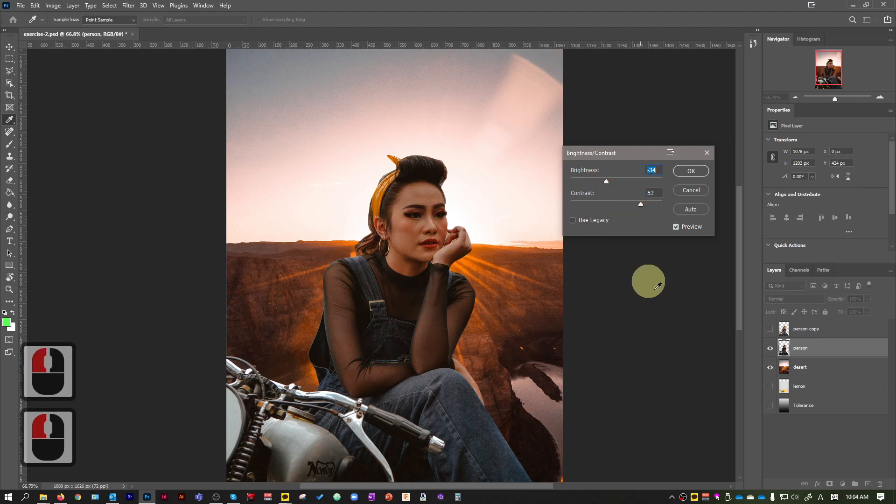
{"action": "left_click", "coordinate": [688, 173]}
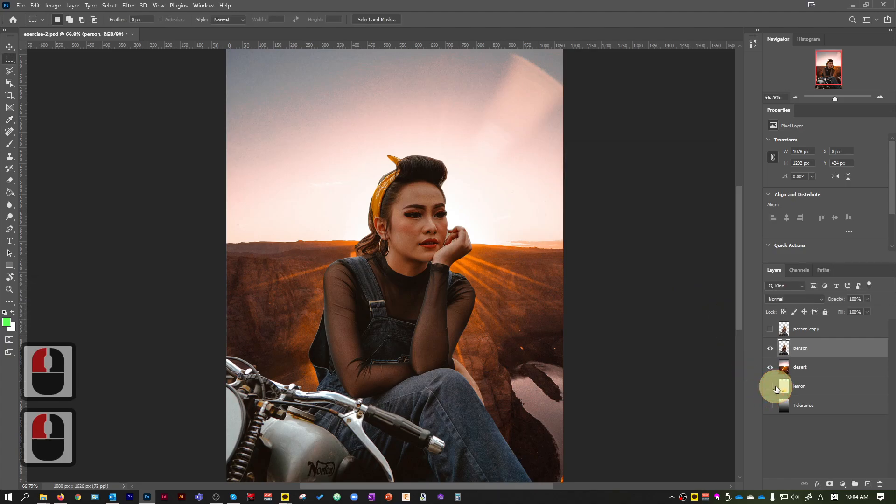
Step: Examine the darkened woman's cheek and face down to individual pixels, and view the adjusted composite as a whole
{"action": "scroll", "coordinate": [432, 232], "scroll_direction": "up", "scroll_amount": 20}
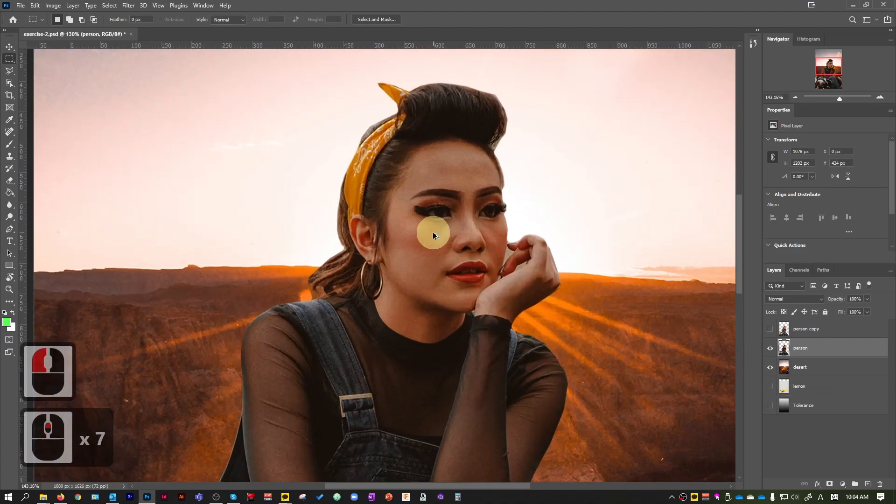
{"action": "scroll", "coordinate": [418, 260], "scroll_direction": "up", "scroll_amount": 19}
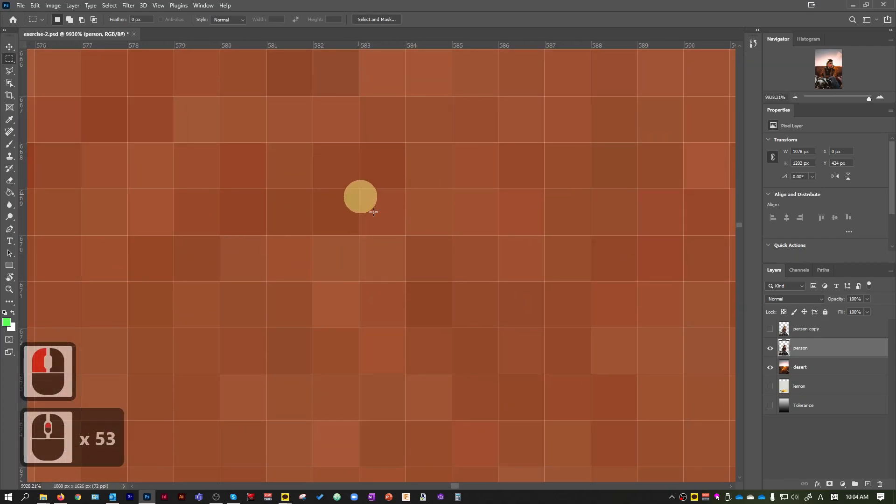
{"action": "scroll", "coordinate": [406, 239], "scroll_direction": "down", "scroll_amount": 20}
{"action": "scroll", "coordinate": [474, 241], "scroll_direction": "down", "scroll_amount": 20}
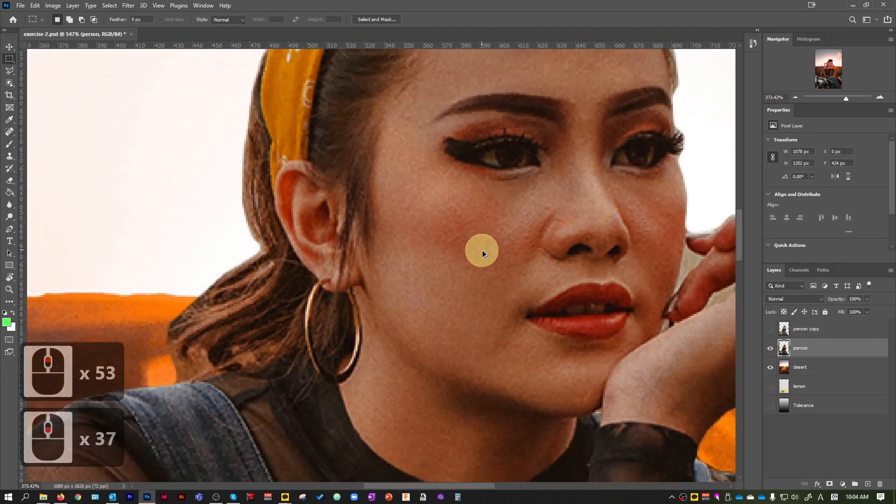
{"action": "scroll", "coordinate": [500, 316], "scroll_direction": "down", "scroll_amount": 4}
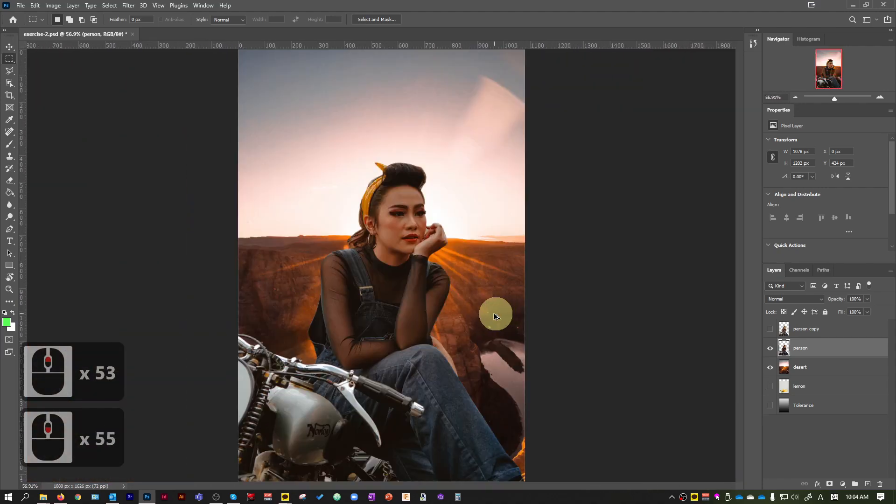
{"action": "scroll", "coordinate": [354, 257], "scroll_direction": "up", "scroll_amount": 4}
Step: Hide the adjusted person layer, and show and select the unadjusted person copy layer
{"action": "left_click", "coordinate": [771, 348]}
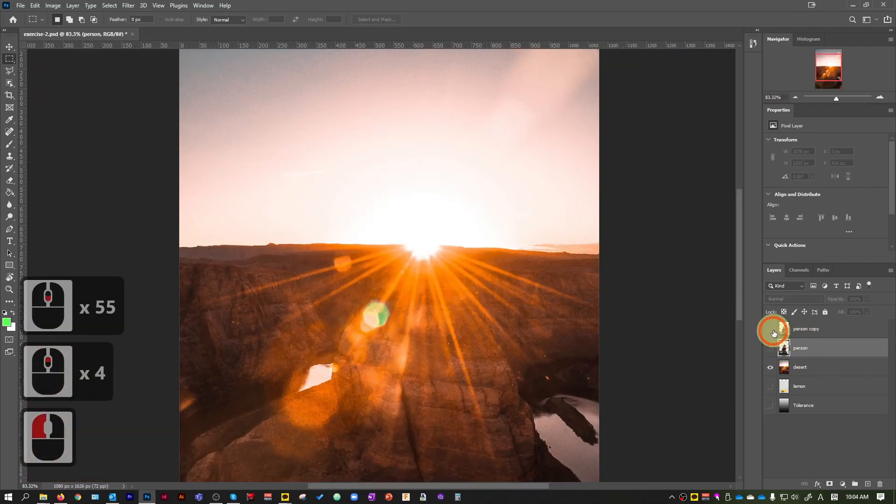
{"action": "left_click", "coordinate": [771, 329]}
{"action": "left_click", "coordinate": [807, 329]}
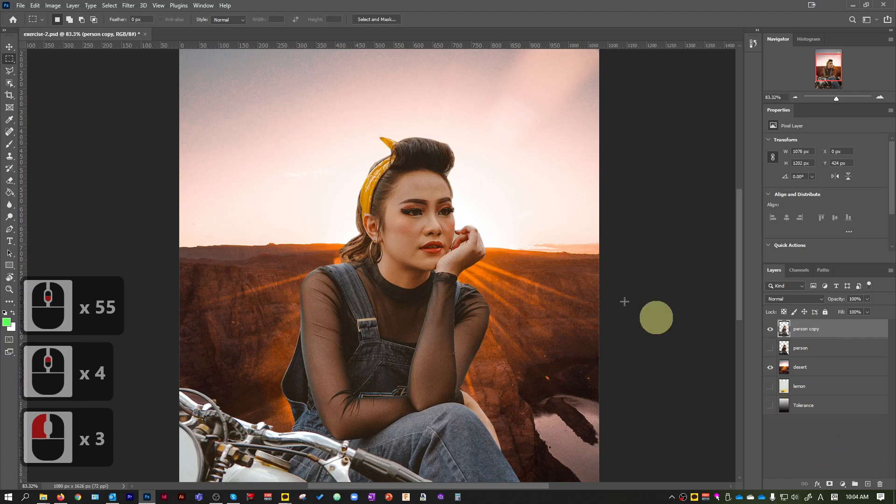
Step: Add a Brightness/Contrast adjustment layer above the person copy with brightness -37 and contrast 35
{"action": "scroll", "coordinate": [453, 354], "scroll_direction": "up", "scroll_amount": 5}
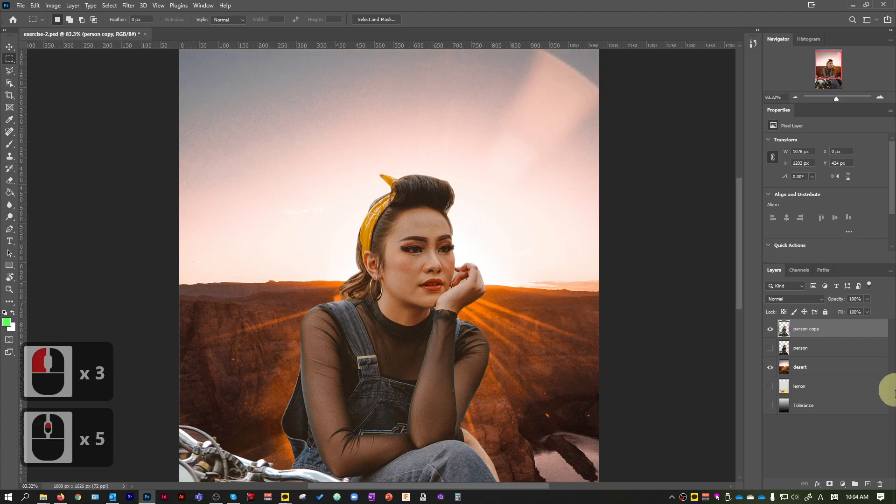
{"action": "scroll", "coordinate": [688, 352], "scroll_direction": "down", "scroll_amount": 1}
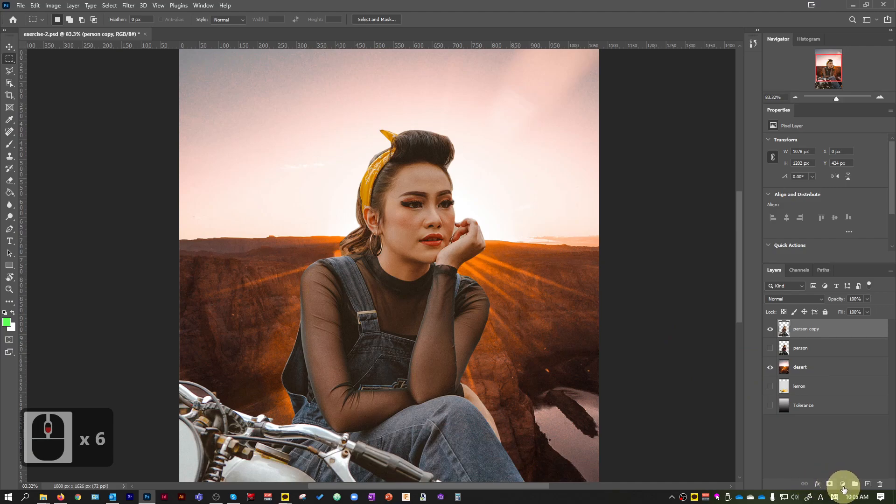
{"action": "left_click", "coordinate": [843, 486]}
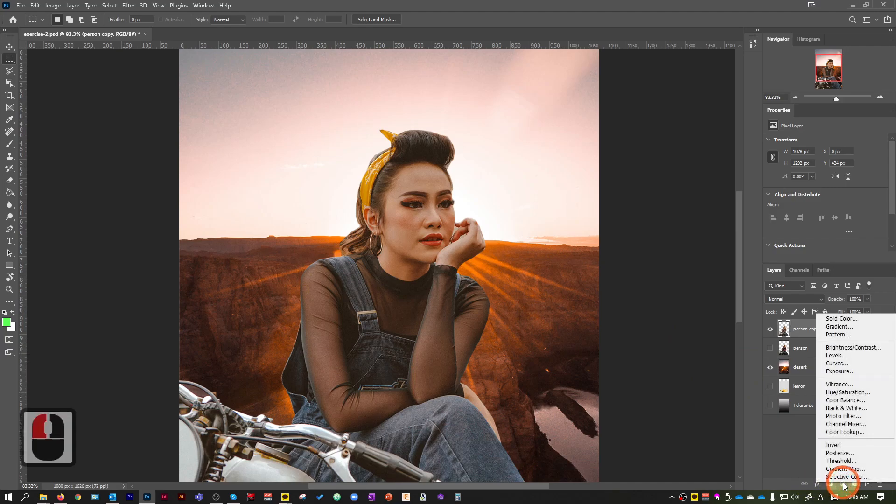
{"action": "left_click", "coordinate": [828, 350]}
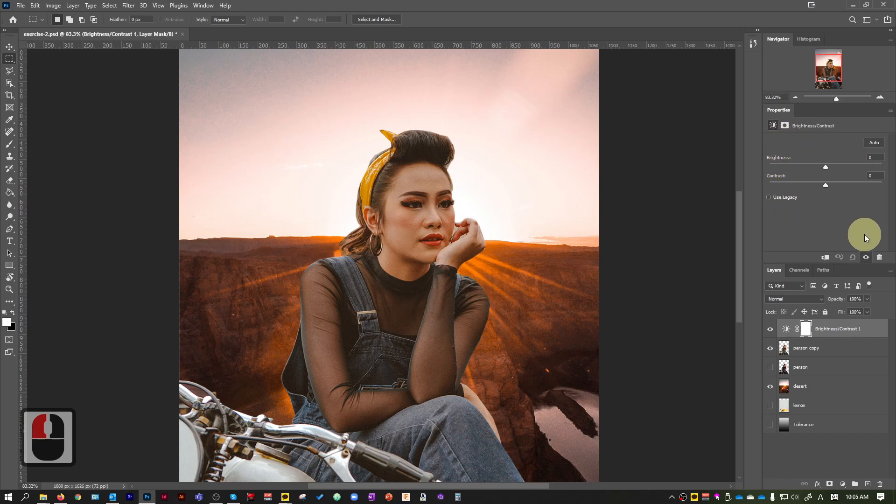
{"action": "left_click_drag", "start_coordinate": [827, 167], "coordinate": [836, 186]}
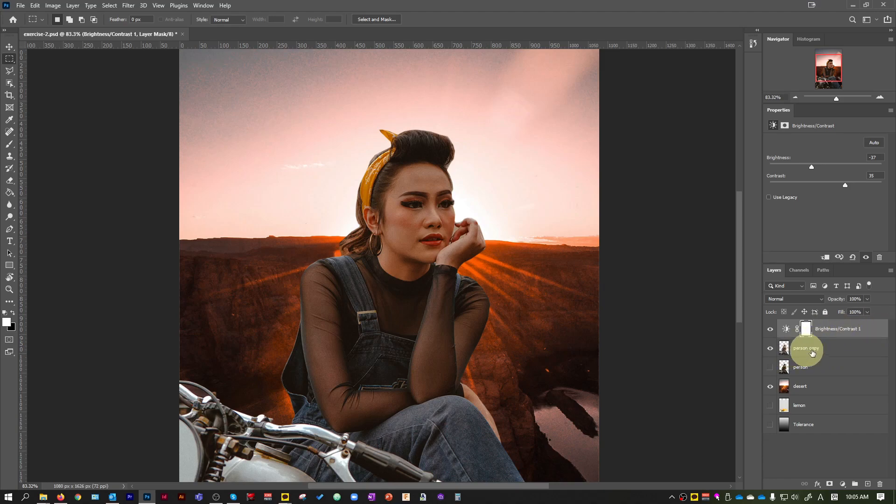
Step: Try clipping the Brightness/Contrast layer to person copy, moving it directly above the desert layer, and returning it to the top of the stack
{"action": "left_click", "coordinate": [827, 262]}
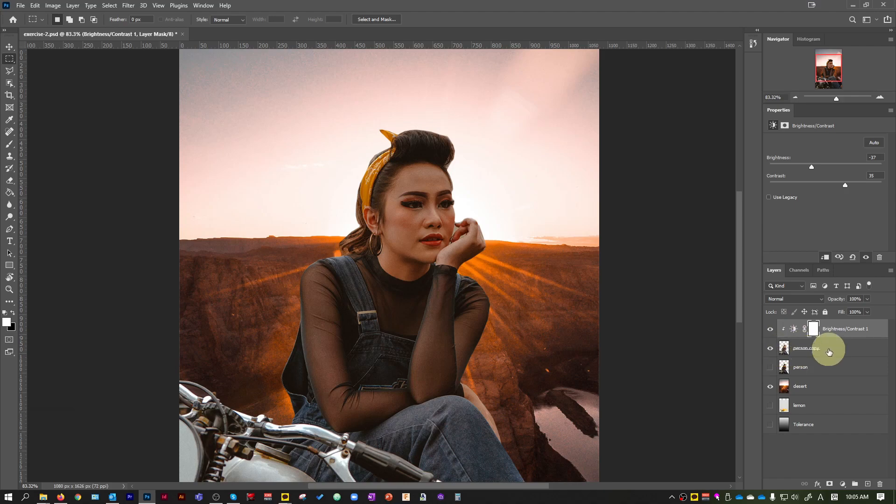
{"action": "left_click_drag", "start_coordinate": [844, 330], "coordinate": [841, 374]}
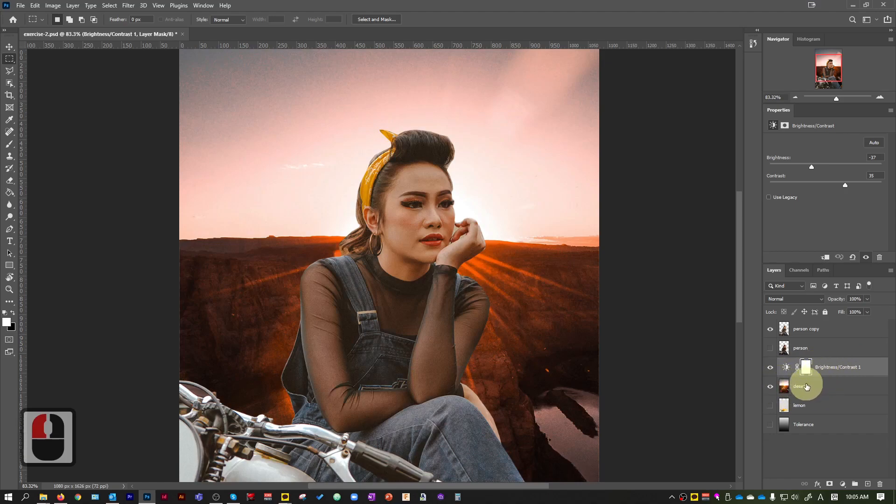
{"action": "left_click_drag", "start_coordinate": [838, 369], "coordinate": [840, 326]}
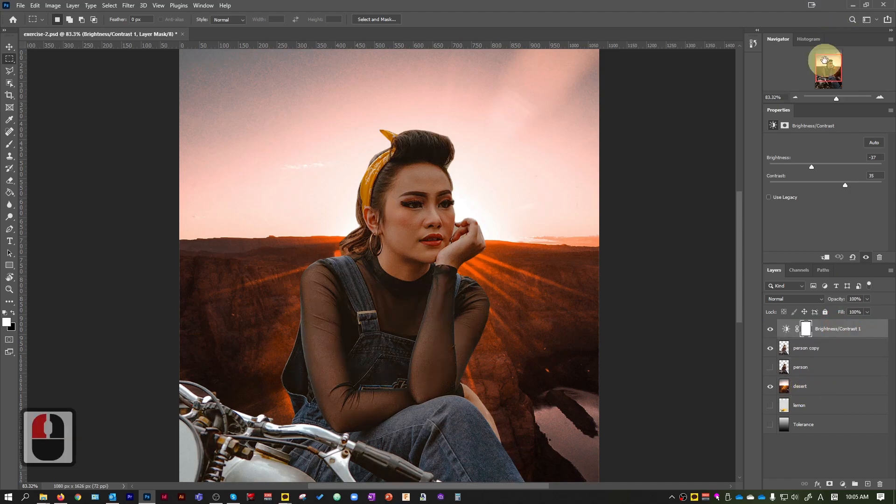
Step: Set the adjustment layer's brightness to -41, and toggle its visibility to compare its effect on the whole composite
{"action": "left_click_drag", "start_coordinate": [812, 166], "coordinate": [810, 166]}
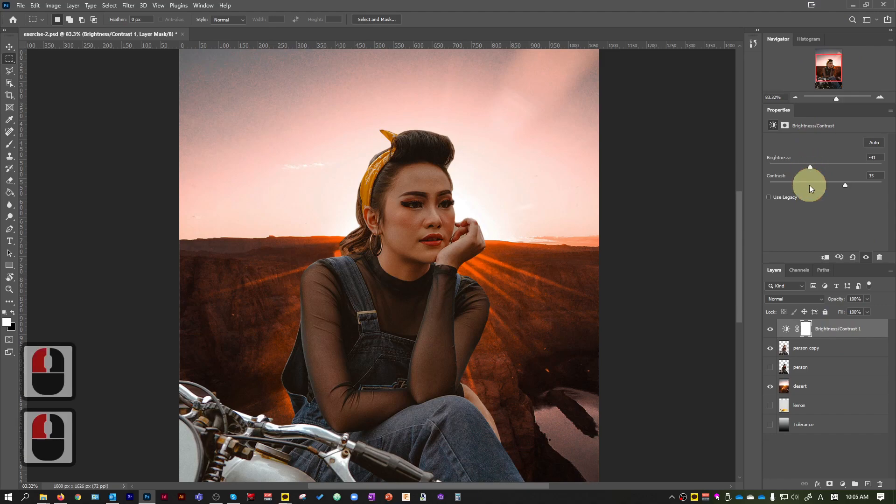
{"action": "left_click", "coordinate": [813, 461]}
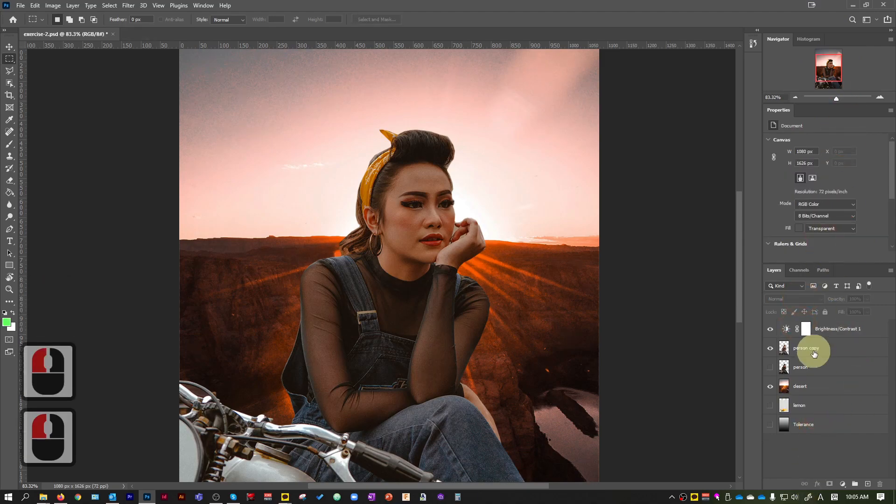
{"action": "left_click", "coordinate": [771, 331]}
{"action": "left_click", "coordinate": [771, 330]}
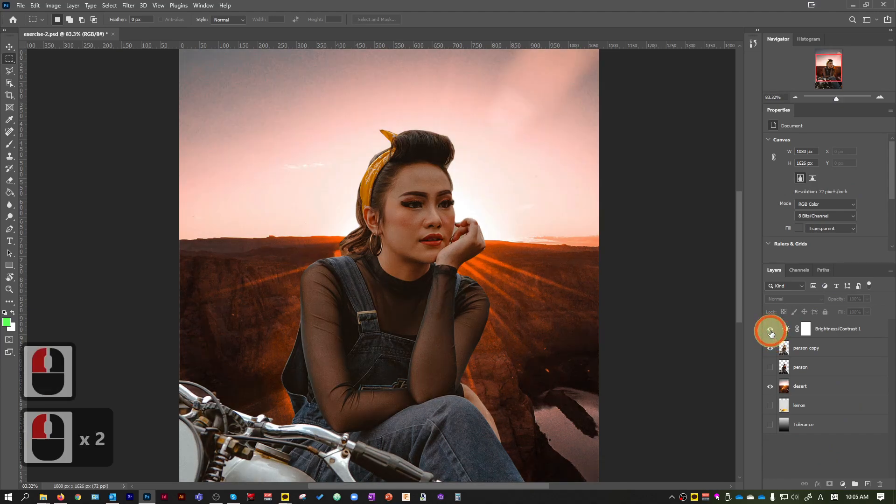
Step: Clip the Brightness/Contrast layer to person copy, and toggle its visibility to compare its effect on the woman alone
{"action": "left_click", "coordinate": [844, 333]}
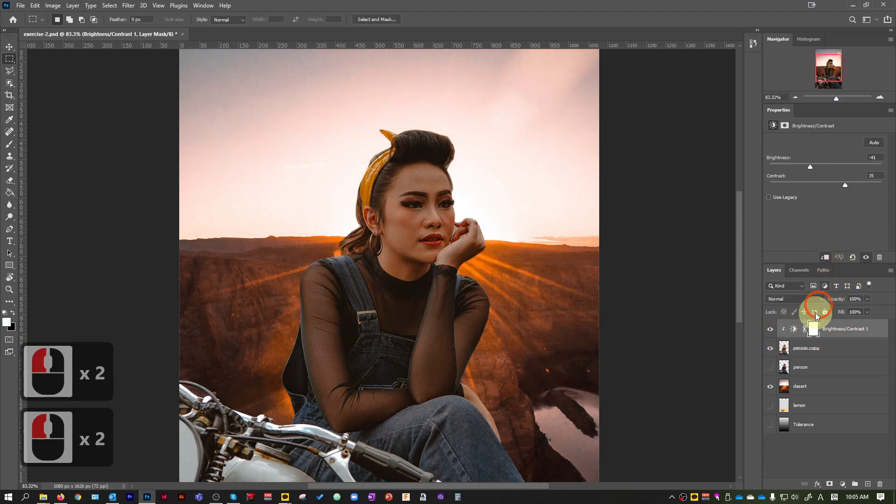
{"action": "left_click", "coordinate": [771, 331]}
{"action": "left_click", "coordinate": [771, 331]}
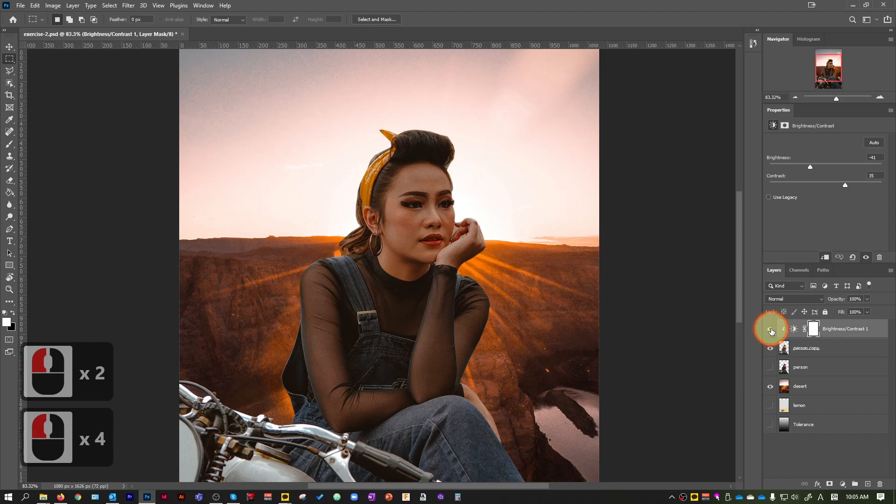
{"action": "left_click", "coordinate": [771, 331]}
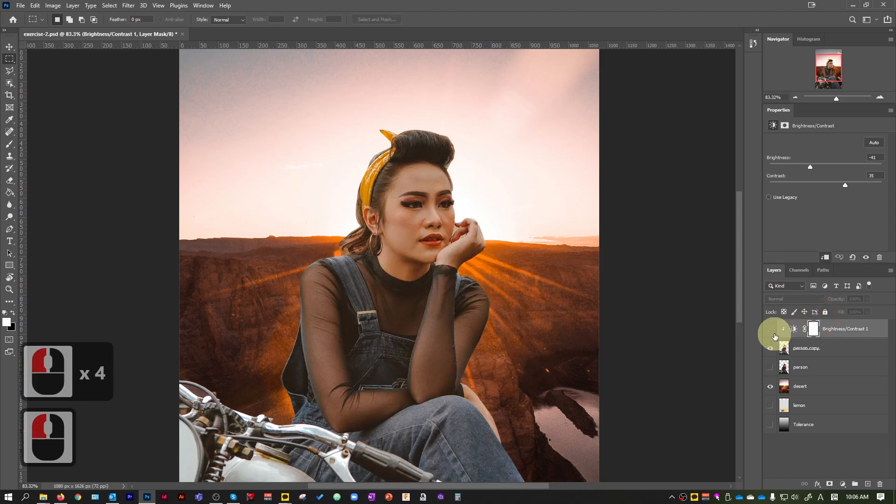
{"action": "left_click", "coordinate": [771, 331]}
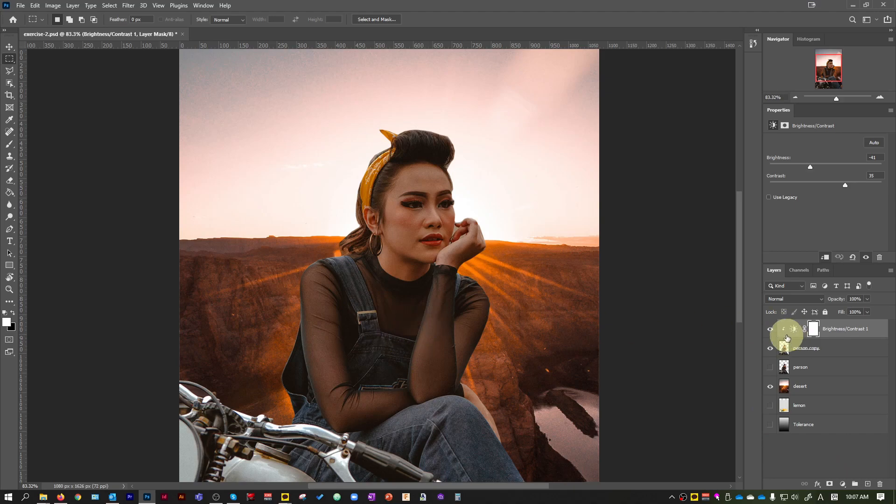
Step: Hide the Brightness/Contrast and person copy layers, and show and select the directly adjusted person layer
{"action": "left_click", "coordinate": [770, 329]}
{"action": "left_click", "coordinate": [841, 350]}
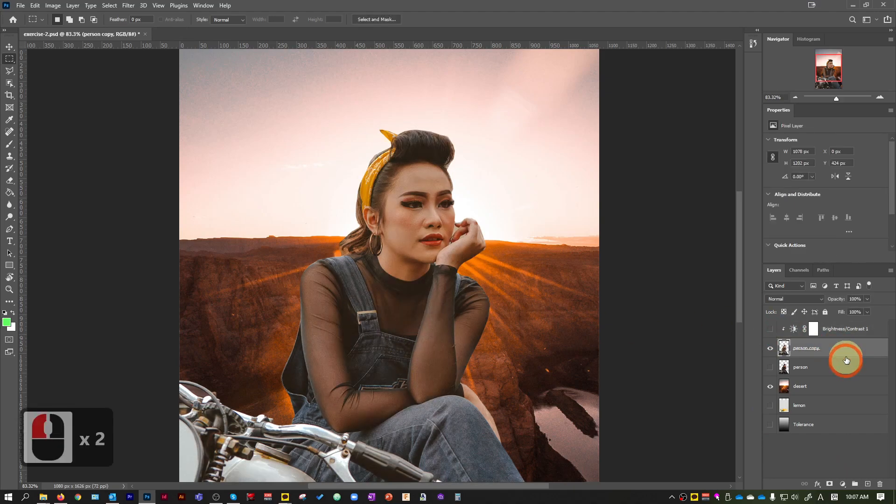
{"action": "left_click", "coordinate": [771, 349]}
{"action": "left_click", "coordinate": [771, 367]}
{"action": "left_click", "coordinate": [812, 368]}
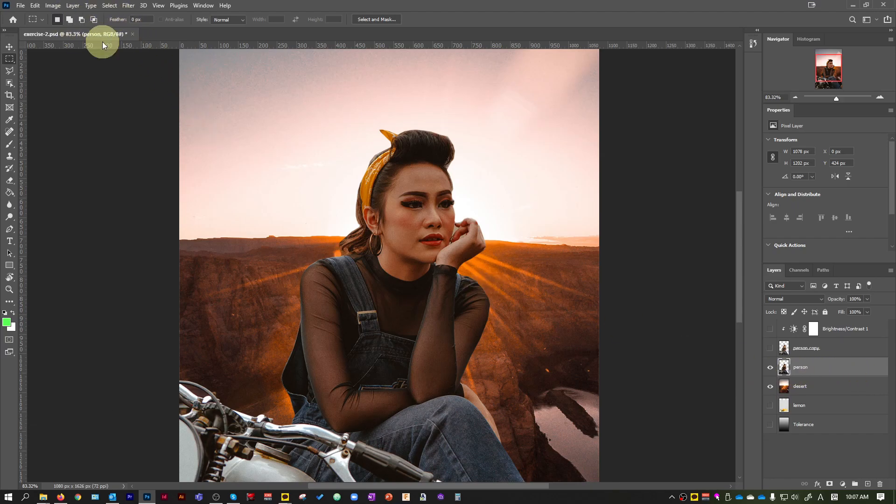
Step: Try a Color Balance adjustment on the person layer with the midtones shifted to +49 blue, and cancel it
{"action": "left_click", "coordinate": [52, 6]}
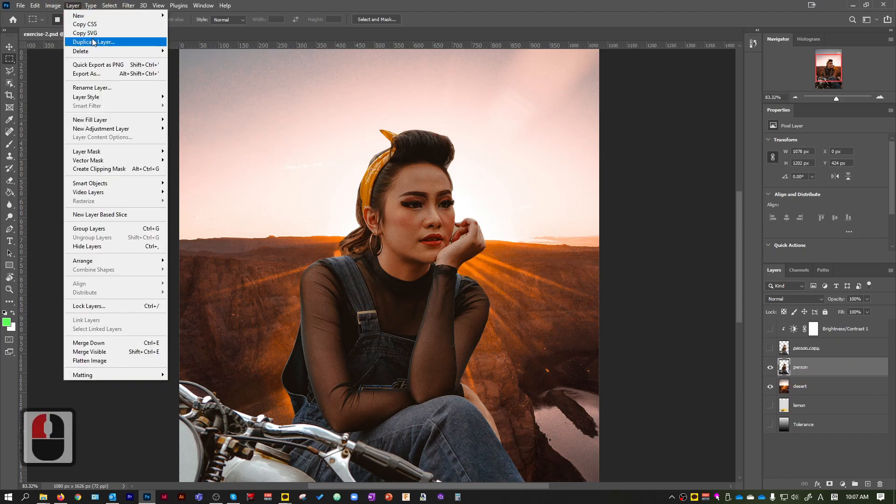
{"action": "left_click", "coordinate": [67, 29]}
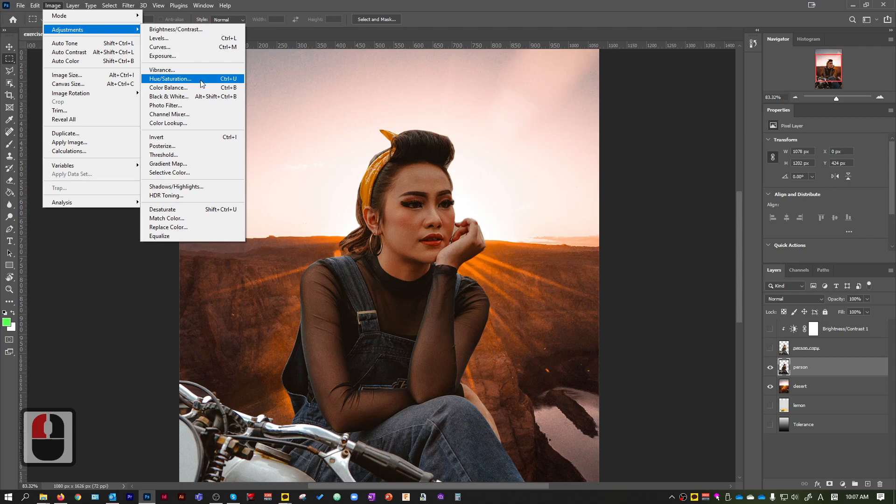
{"action": "left_click", "coordinate": [191, 87]}
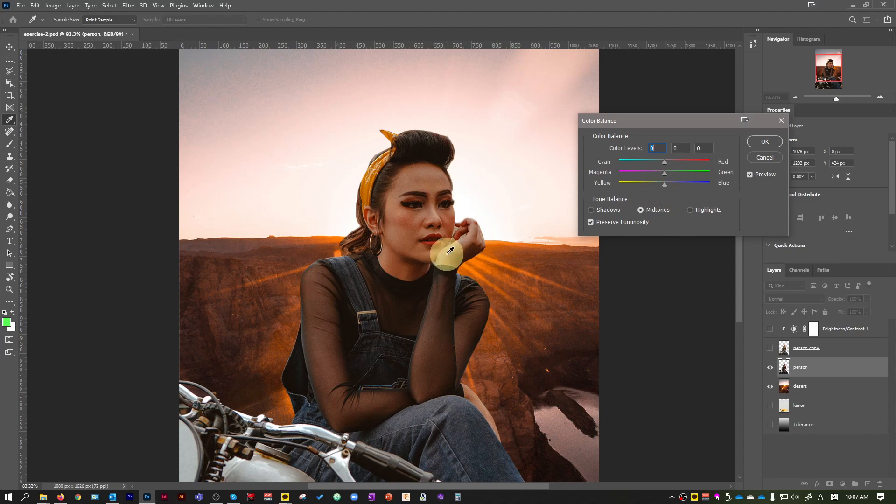
{"action": "left_click_drag", "start_coordinate": [665, 186], "coordinate": [687, 187]}
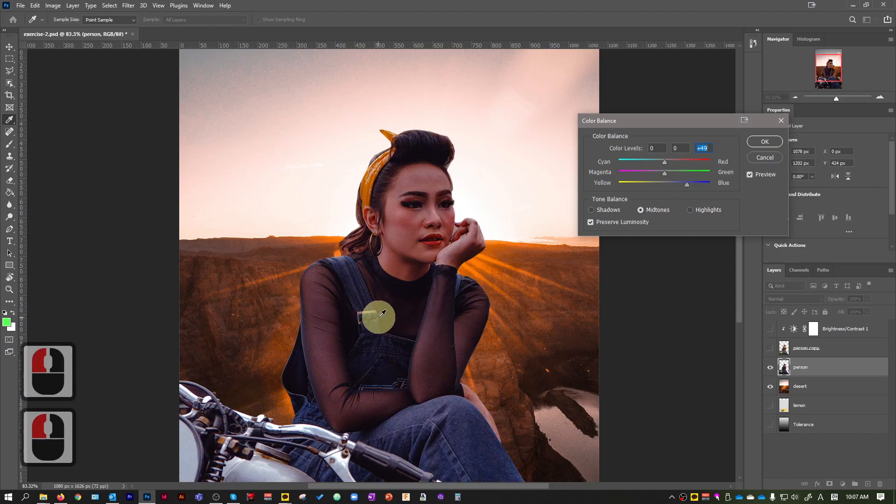
{"action": "left_click", "coordinate": [765, 157]}
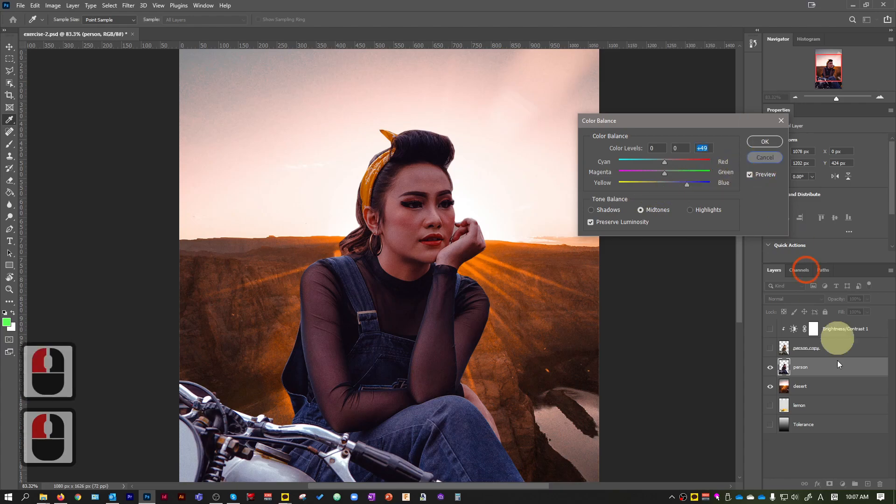
{"action": "key", "text": "m"}
Step: Try a Color Balance adjustment on the desert layer with midtone levels +15, -20 and +19, and cancel it
{"action": "left_click", "coordinate": [831, 385]}
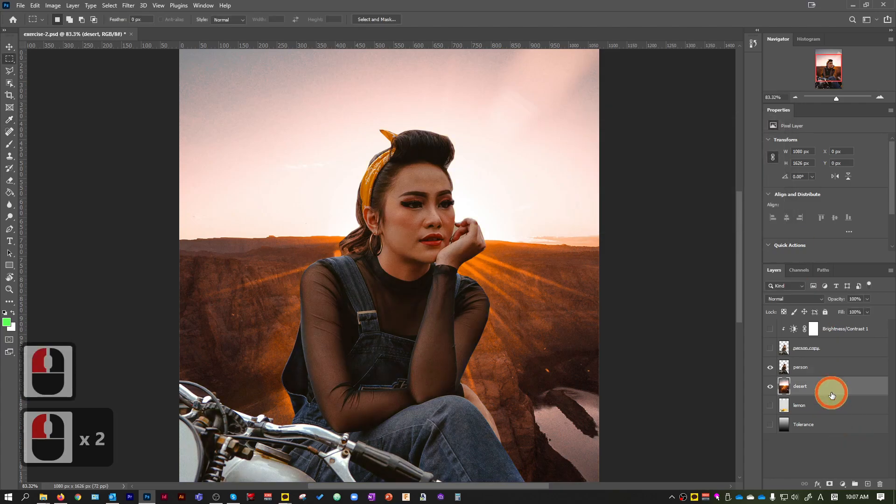
{"action": "left_click", "coordinate": [53, 6]}
{"action": "left_click", "coordinate": [89, 31]}
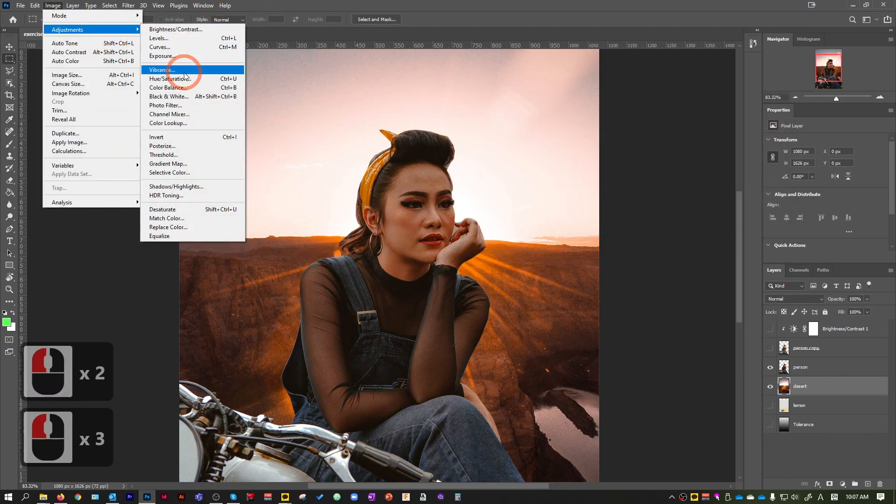
{"action": "left_click", "coordinate": [169, 88]}
{"action": "left_click_drag", "start_coordinate": [639, 182], "coordinate": [668, 176]}
{"action": "mouse_move", "coordinate": [652, 177]}
{"action": "left_mouse_down"}
{"action": "mouse_move", "coordinate": [644, 177]}
{"action": "mouse_move", "coordinate": [679, 162]}
{"action": "mouse_move", "coordinate": [648, 178]}
{"action": "left_mouse_up"}
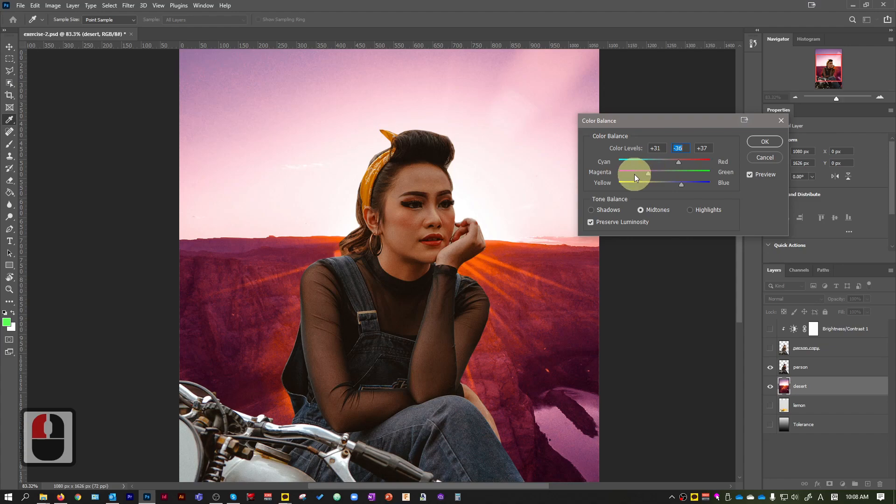
{"action": "left_click_drag", "start_coordinate": [682, 184], "coordinate": [655, 174]}
{"action": "left_click", "coordinate": [652, 175]}
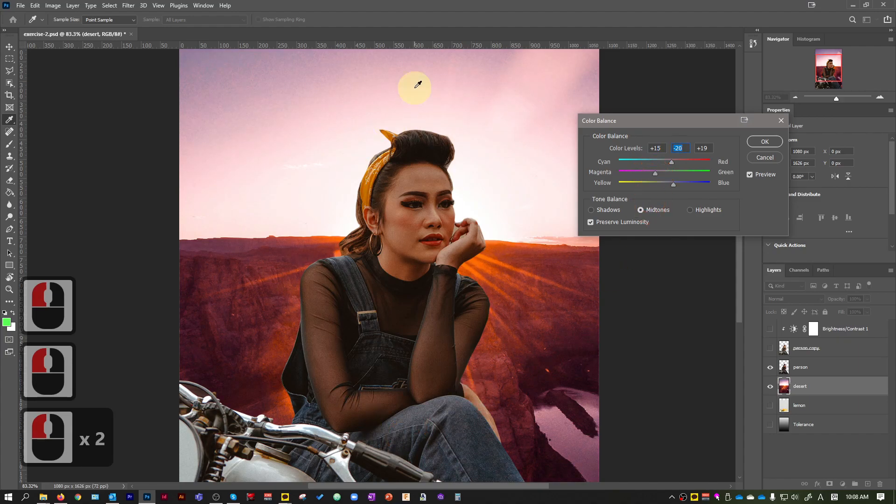
{"action": "left_click", "coordinate": [765, 157]}
Step: Apply Color Balance to the desert layer's midtones with green +18, blue +39 and a shift toward cyan
{"action": "scroll", "coordinate": [519, 337], "scroll_direction": "up", "scroll_amount": 7}
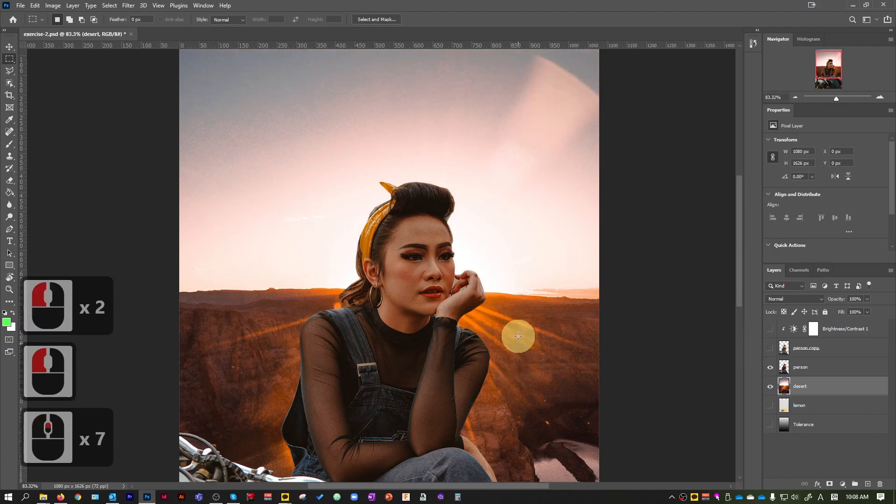
{"action": "scroll", "coordinate": [519, 336], "scroll_direction": "down", "scroll_amount": 7}
{"action": "scroll", "coordinate": [519, 333], "scroll_direction": "up", "scroll_amount": 2}
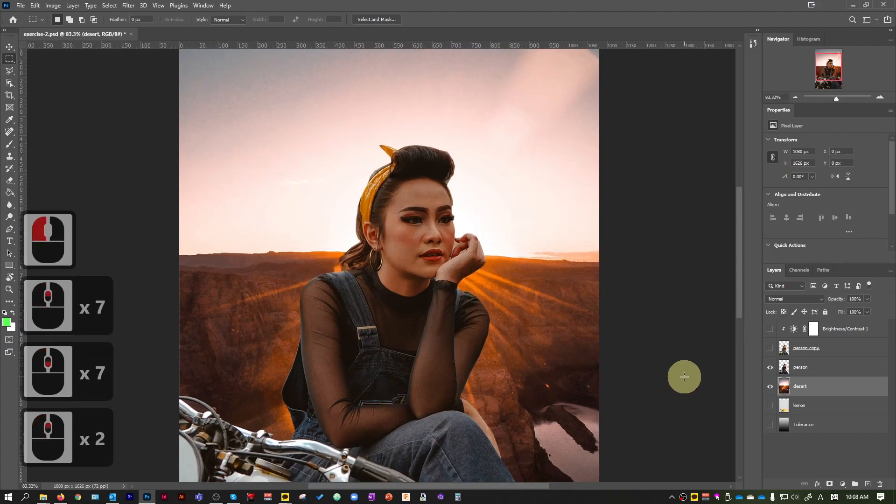
{"action": "left_click", "coordinate": [53, 6]}
{"action": "mouse_move", "coordinate": [74, 29]}
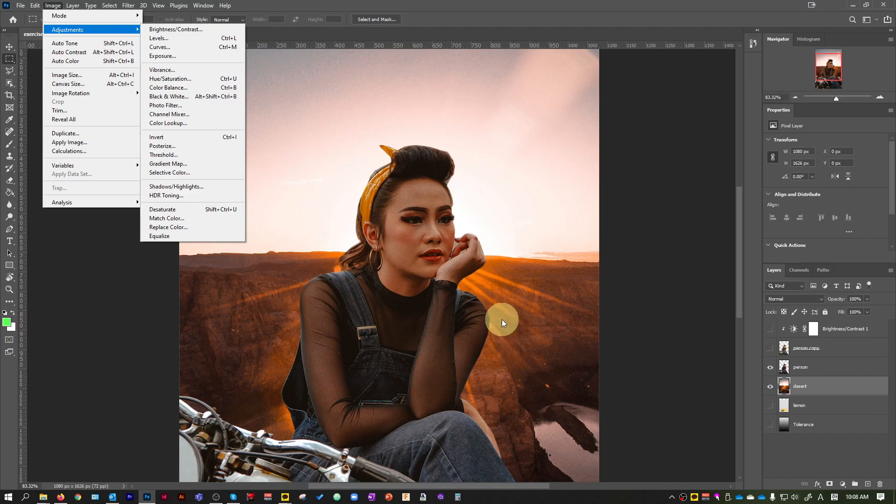
{"action": "left_click", "coordinate": [199, 87]}
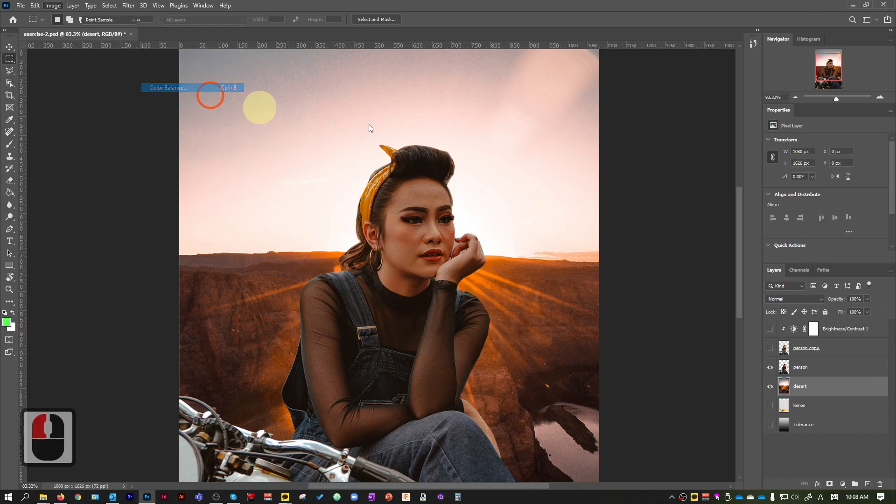
{"action": "left_click_drag", "start_coordinate": [666, 184], "coordinate": [679, 185]}
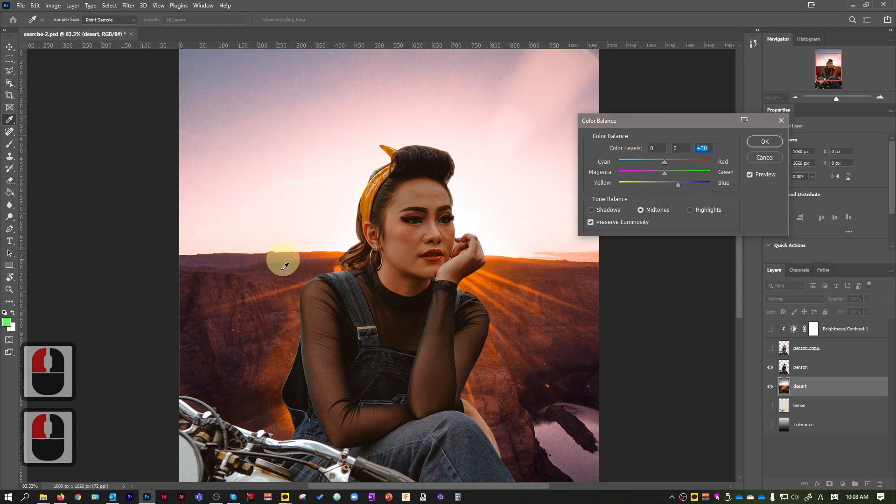
{"action": "left_click_drag", "start_coordinate": [679, 186], "coordinate": [682, 186]}
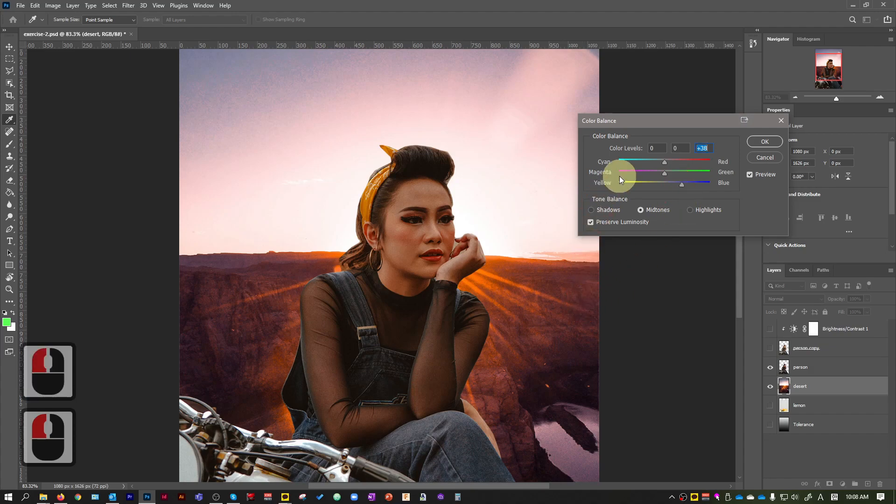
{"action": "left_click", "coordinate": [673, 174]}
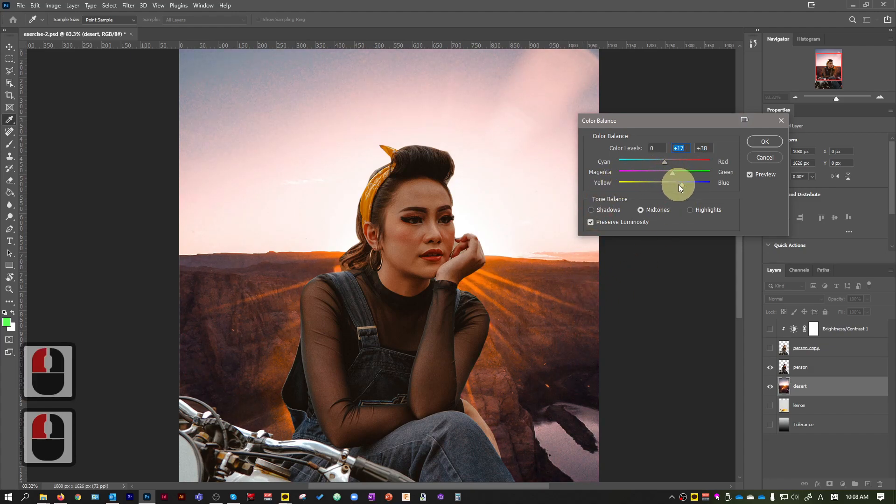
{"action": "left_click", "coordinate": [682, 184]}
{"action": "left_click", "coordinate": [673, 173]}
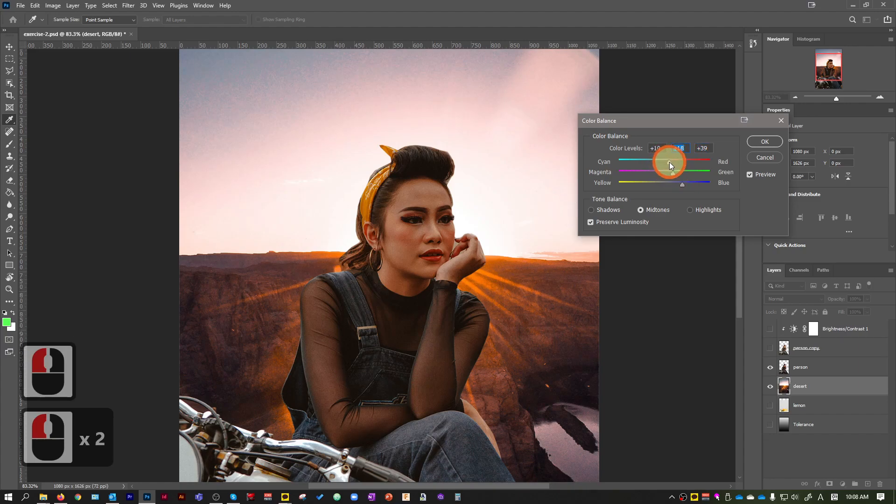
{"action": "left_click_drag", "start_coordinate": [670, 162], "coordinate": [654, 163]}
{"action": "left_click", "coordinate": [766, 142]}
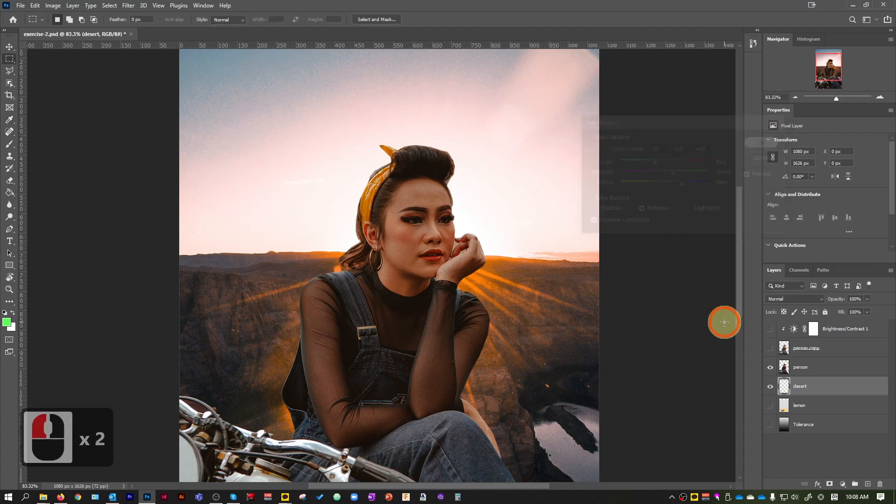
Step: Undo and redo the desert's Color Balance to compare before and after, and examine the recoloured sky
{"action": "scroll", "coordinate": [691, 331], "scroll_direction": "up", "scroll_amount": 4}
{"action": "scroll", "coordinate": [681, 340], "scroll_direction": "down", "scroll_amount": 5}
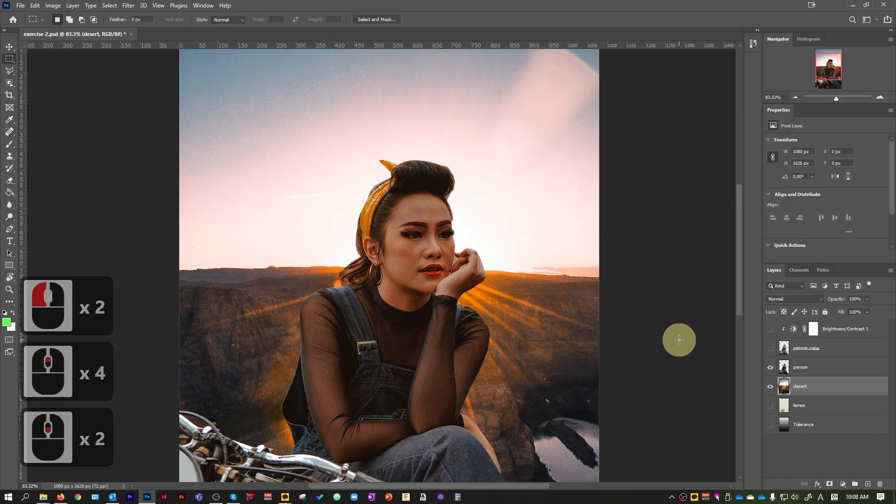
{"action": "key", "text": "ctrl+z"}
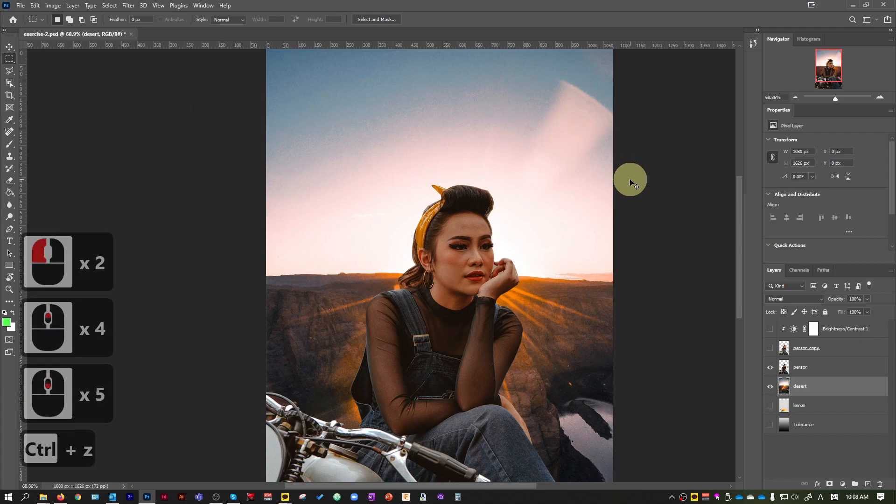
{"action": "left_click", "coordinate": [53, 6]}
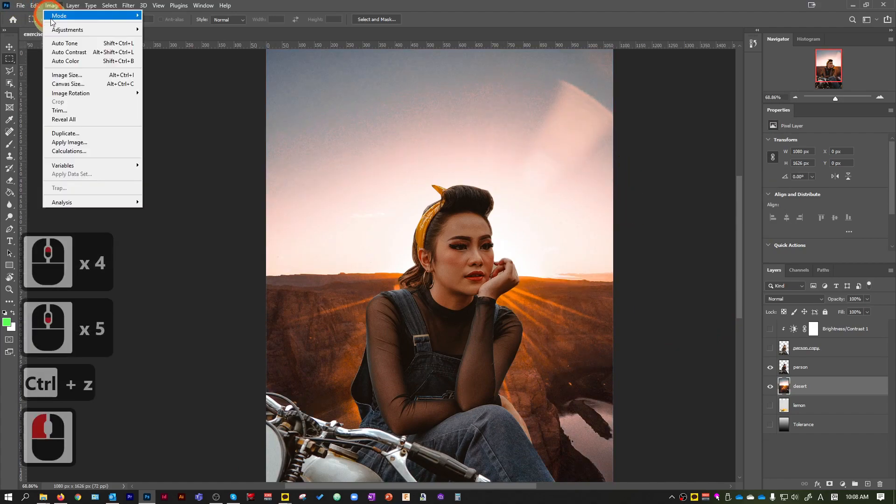
{"action": "left_click", "coordinate": [46, 25]}
{"action": "scroll", "coordinate": [675, 367], "scroll_direction": "up", "scroll_amount": 1}
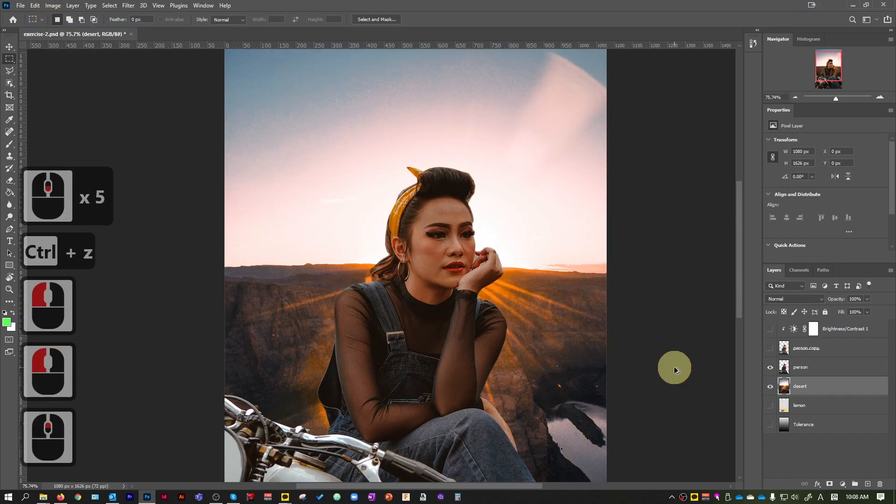
{"action": "scroll", "coordinate": [604, 304], "scroll_direction": "up", "scroll_amount": 6}
{"action": "scroll", "coordinate": [556, 156], "scroll_direction": "up", "scroll_amount": 1}
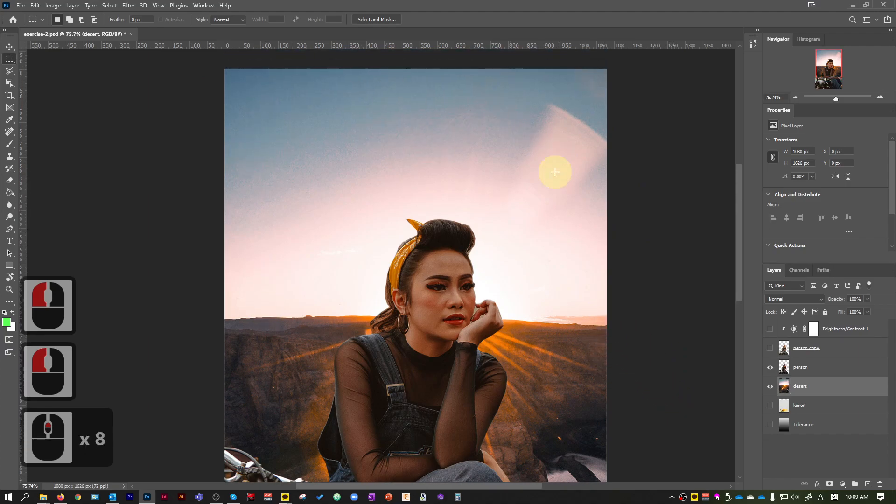
Step: Examine the recoloured sky and canyon against the woman and motorcycle to judge how well their tones match
{"action": "scroll", "coordinate": [547, 286], "scroll_direction": "down", "scroll_amount": 6}
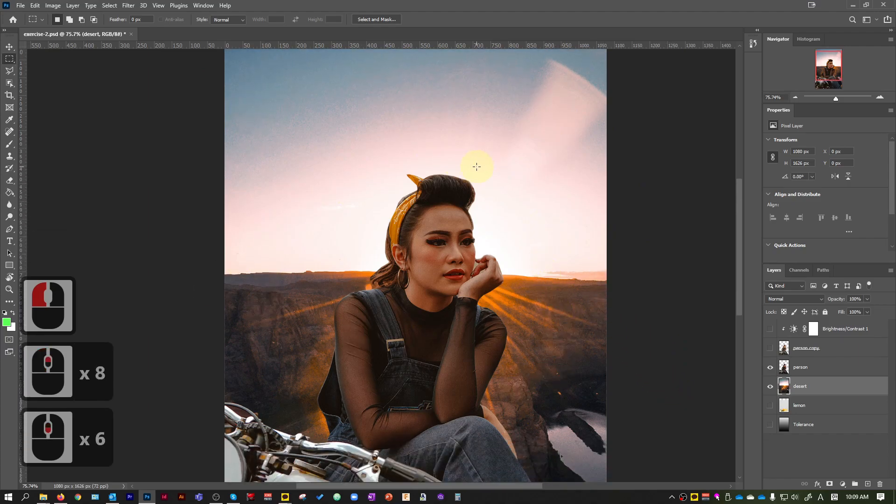
{"action": "left_click", "coordinate": [825, 372]}
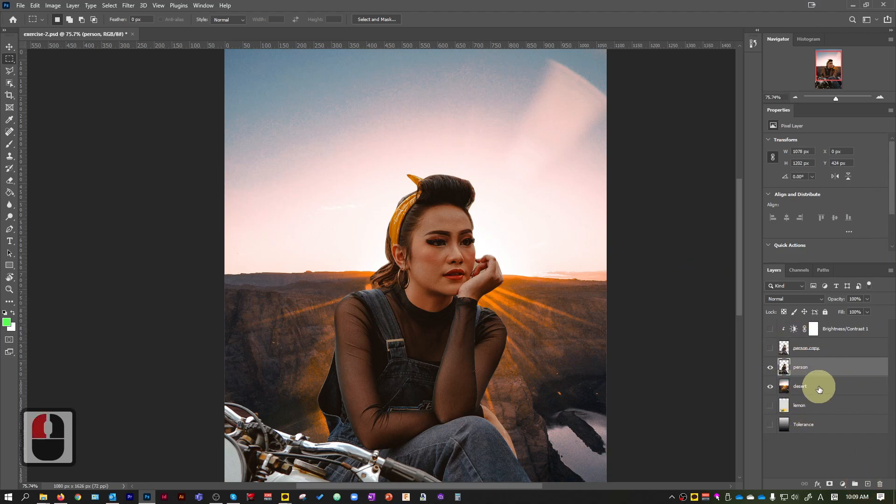
{"action": "left_click", "coordinate": [823, 393]}
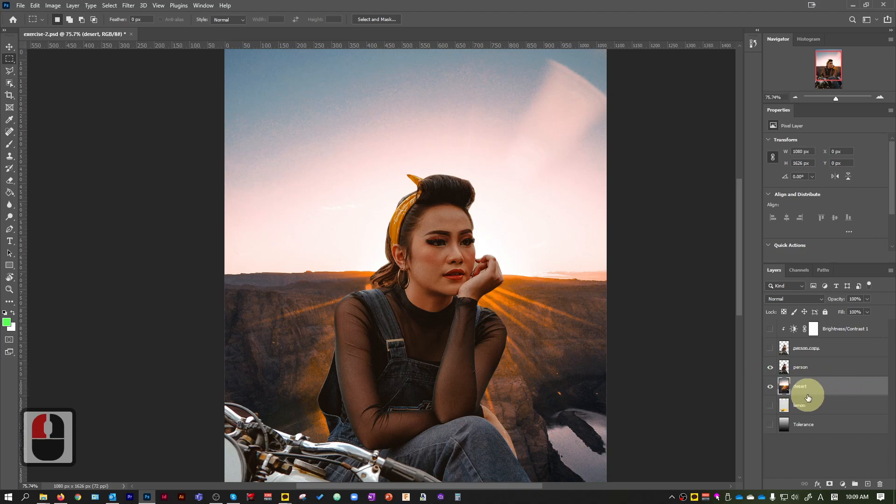
{"action": "scroll", "coordinate": [530, 317], "scroll_direction": "up", "scroll_amount": 4}
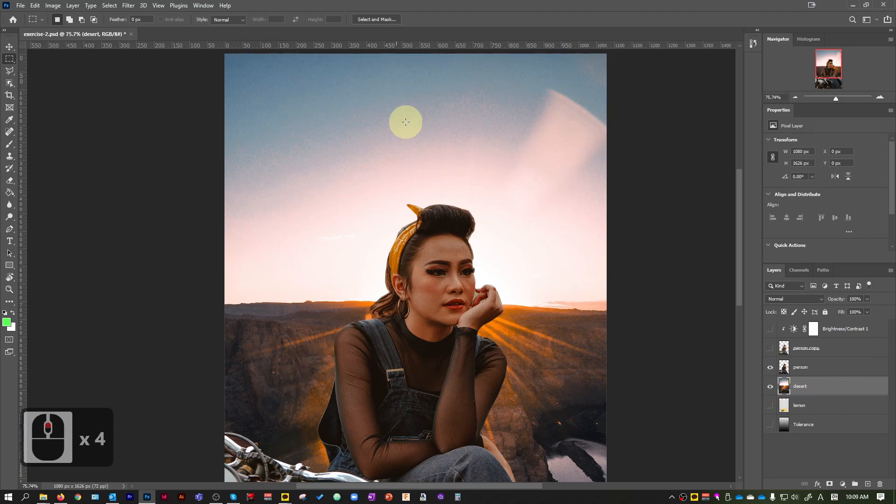
{"action": "scroll", "coordinate": [546, 364], "scroll_direction": "down", "scroll_amount": 4}
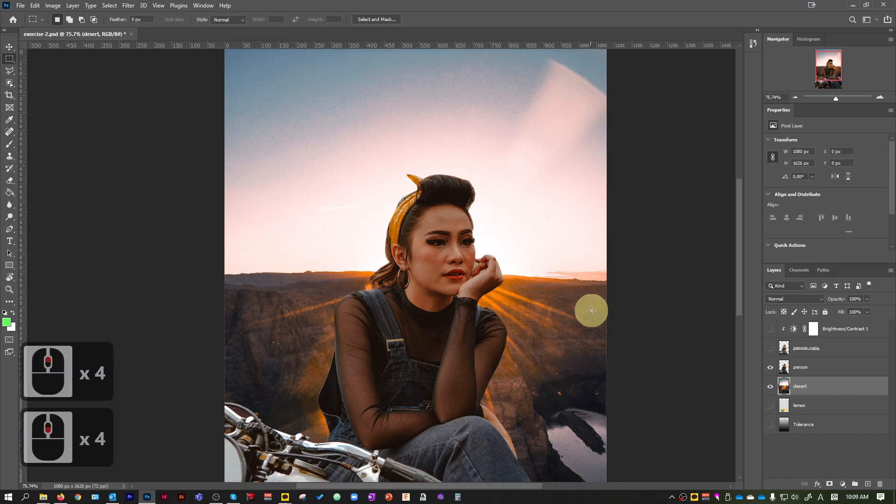
{"action": "scroll", "coordinate": [590, 303], "scroll_direction": "up", "scroll_amount": 4}
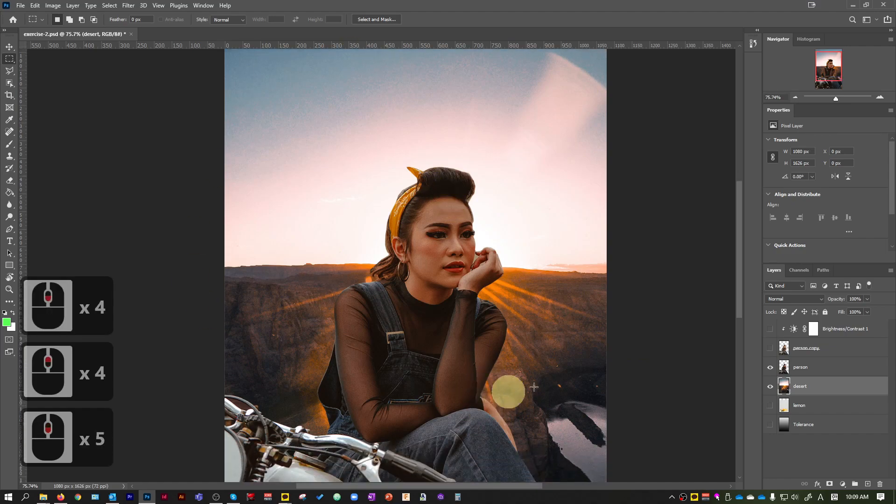
{"action": "scroll", "coordinate": [508, 387], "scroll_direction": "down", "scroll_amount": 5}
Step: Undo the Color Balance applied directly to the desert layer, keeping that layer selected
{"action": "left_click", "coordinate": [822, 368]}
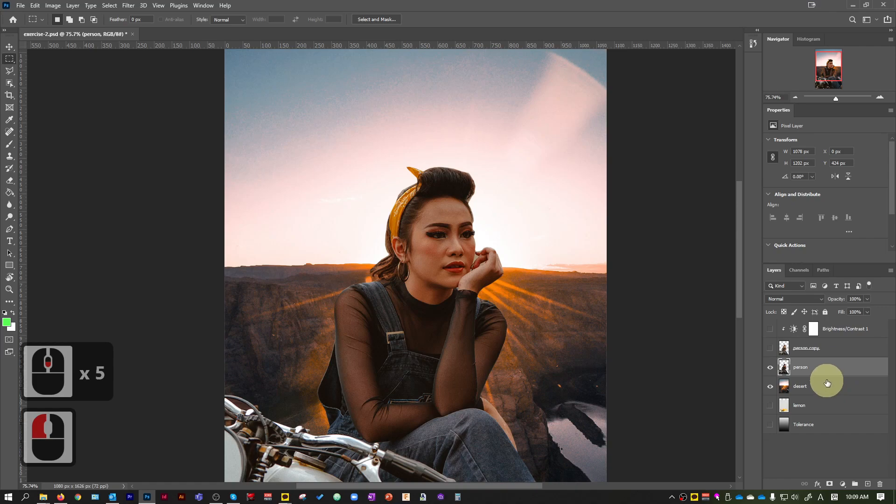
{"action": "key", "text": "ctrl+z"}
{"action": "left_click", "coordinate": [824, 387]}
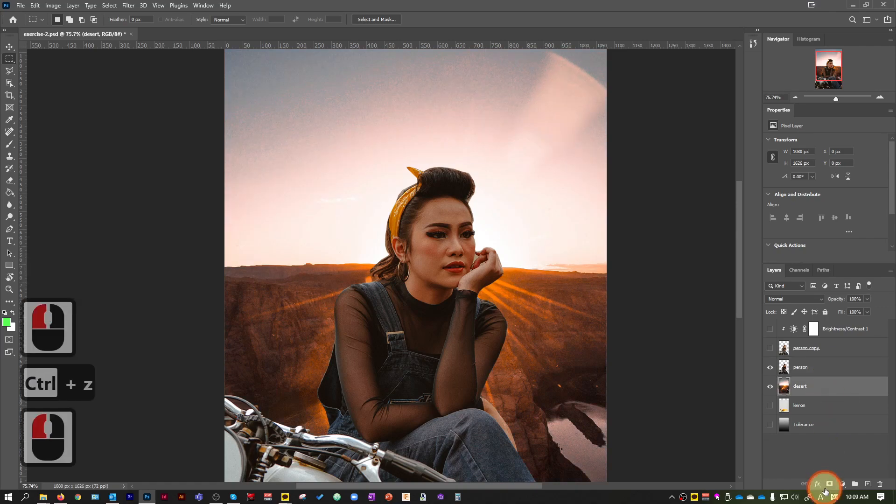
Step: Add an unclipped Color Balance adjustment layer and move it to the top of the layer stack
{"action": "left_click", "coordinate": [843, 483]}
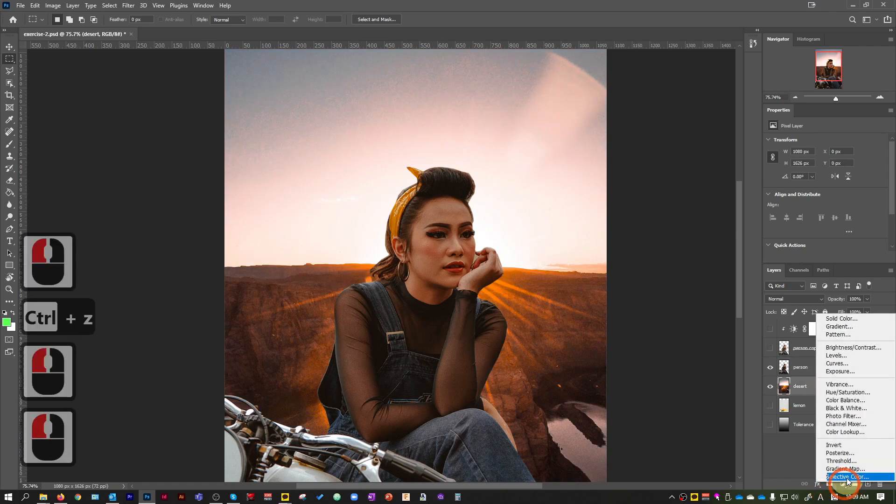
{"action": "left_click", "coordinate": [862, 401]}
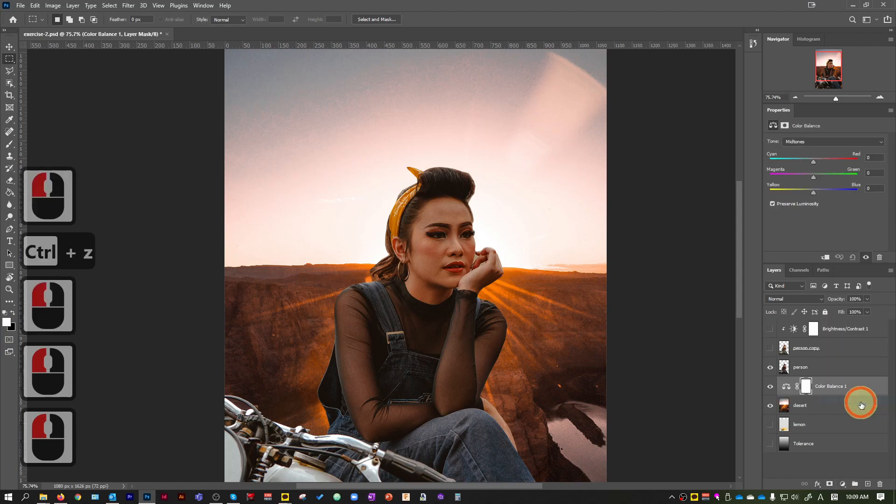
{"action": "left_click", "coordinate": [825, 260]}
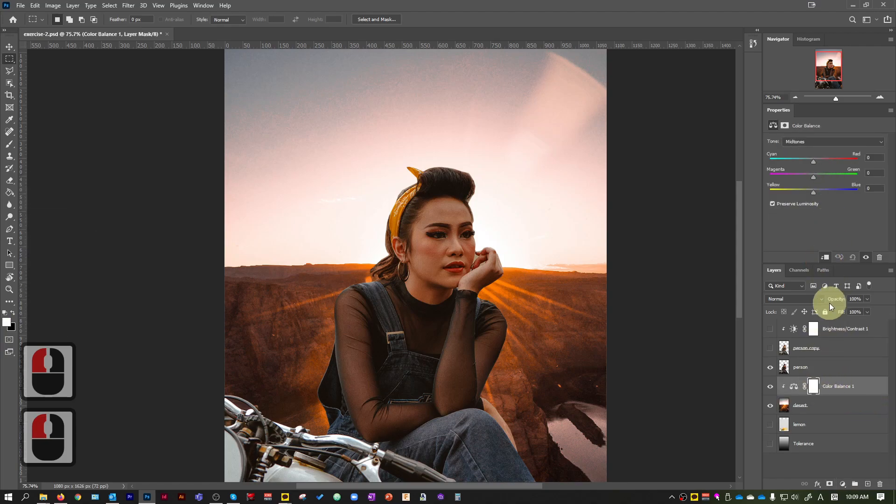
{"action": "left_click", "coordinate": [825, 258]}
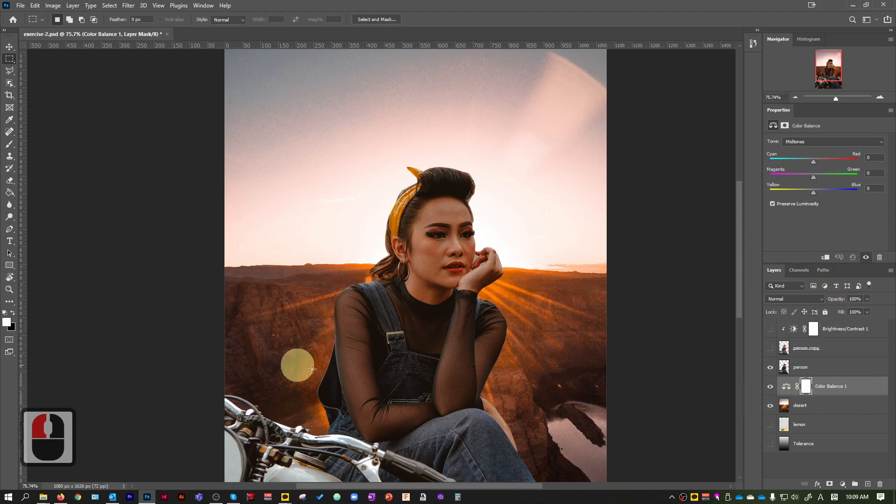
{"action": "left_click", "coordinate": [819, 387]}
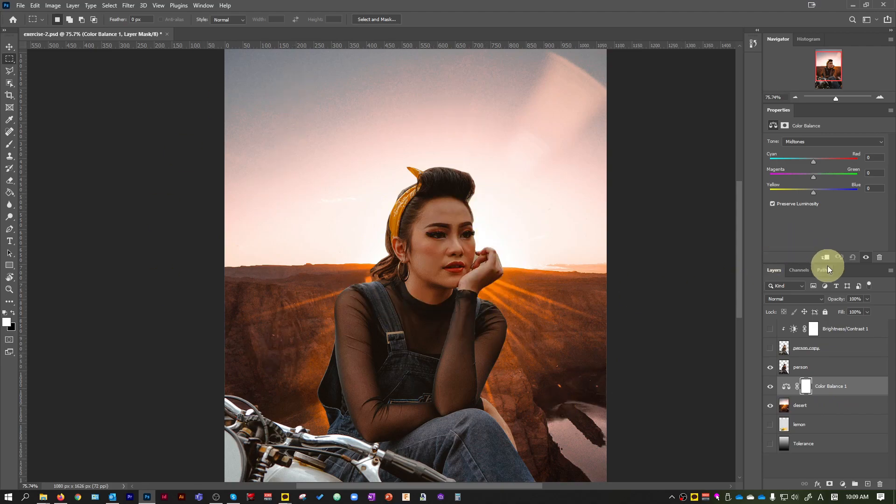
{"action": "left_click_drag", "start_coordinate": [825, 384], "coordinate": [824, 316]}
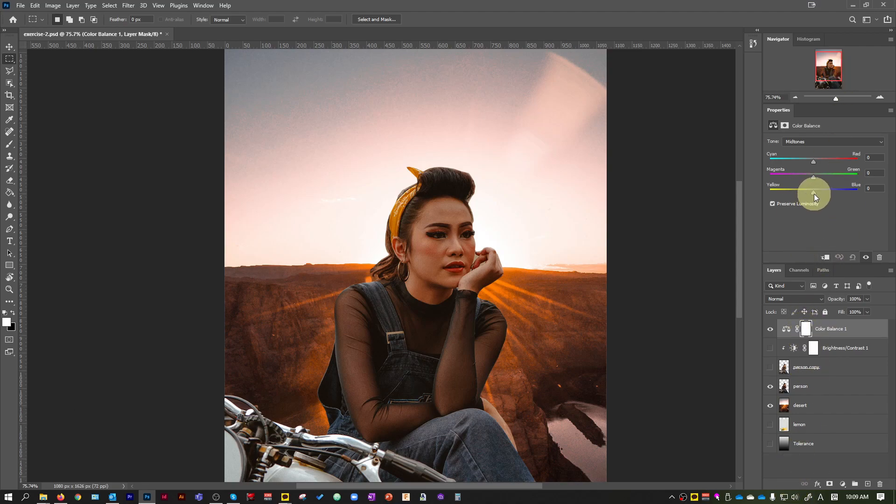
Step: Set the Color Balance layer's midtones to Cyan-Red -12, Magenta-Green +11 and Yellow-Blue +36
{"action": "left_click_drag", "start_coordinate": [814, 191], "coordinate": [821, 192]}
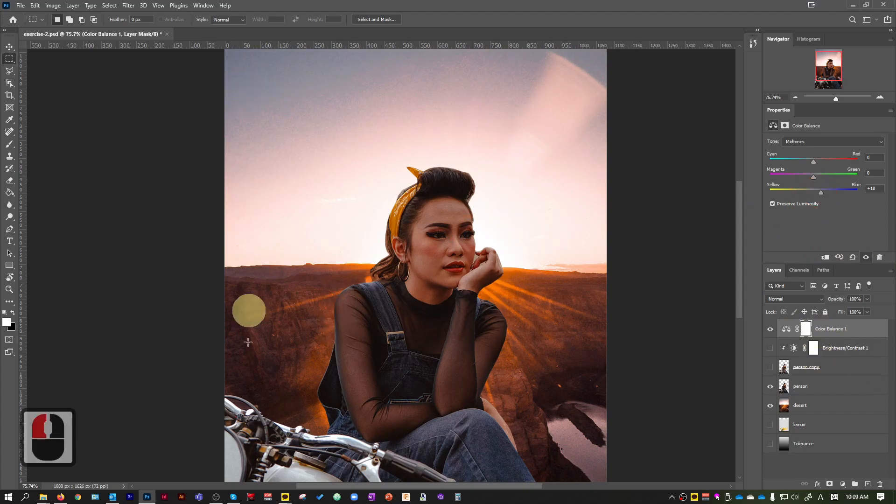
{"action": "left_click_drag", "start_coordinate": [827, 192], "coordinate": [818, 175]}
{"action": "left_click", "coordinate": [814, 161]}
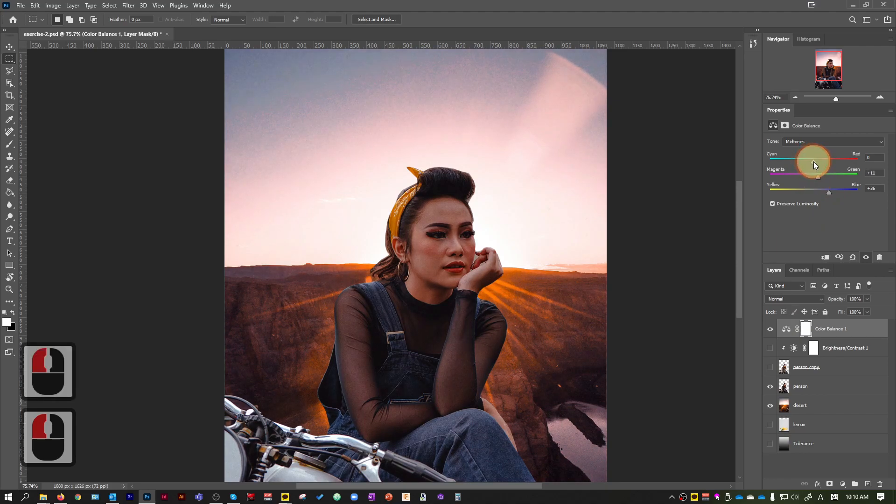
{"action": "left_click", "coordinate": [481, 316]}
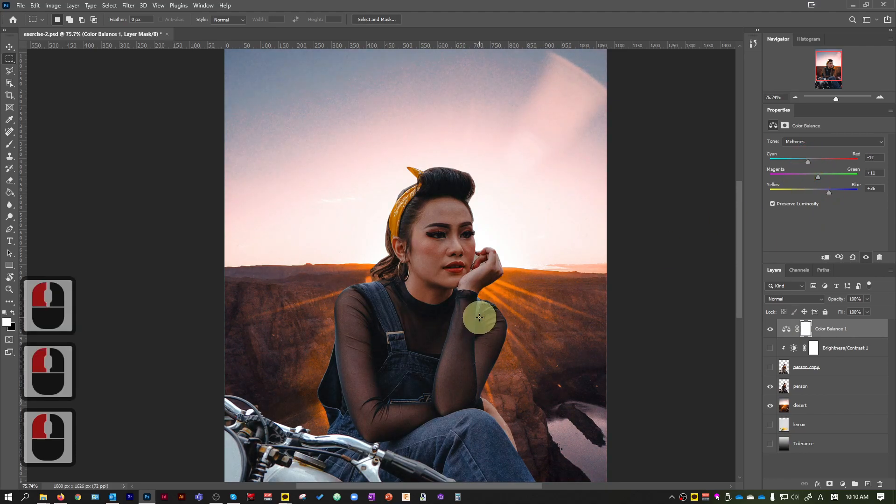
Step: Toggle the Color Balance layer's visibility repeatedly to compare the whole composite before and after, leaving it visible
{"action": "scroll", "coordinate": [582, 300], "scroll_direction": "up", "scroll_amount": 4}
{"action": "scroll", "coordinate": [801, 331], "scroll_direction": "up", "scroll_amount": 6}
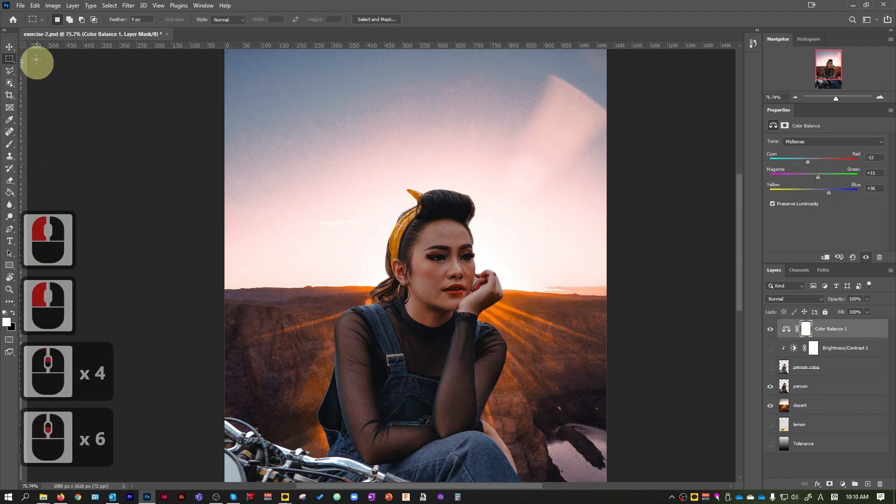
{"action": "left_click", "coordinate": [772, 329]}
{"action": "left_click", "coordinate": [773, 330]}
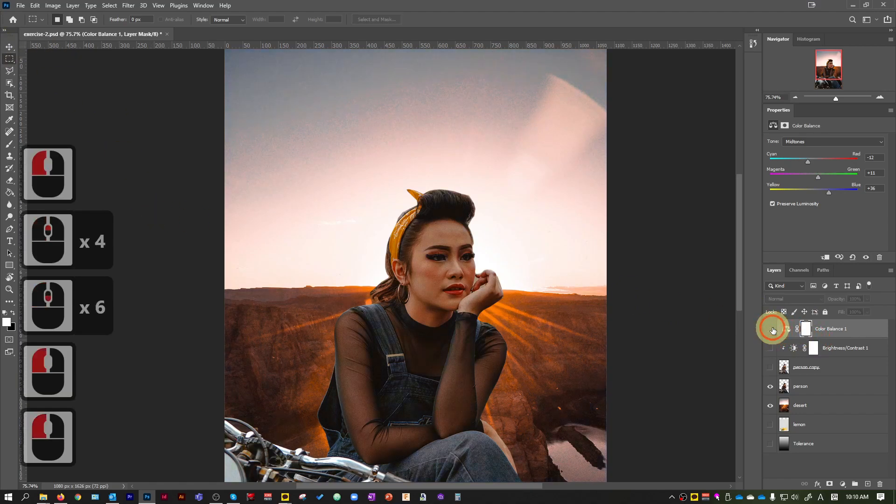
{"action": "left_click", "coordinate": [773, 330]}
{"action": "left_click", "coordinate": [773, 331]}
{"action": "left_click", "coordinate": [773, 330]}
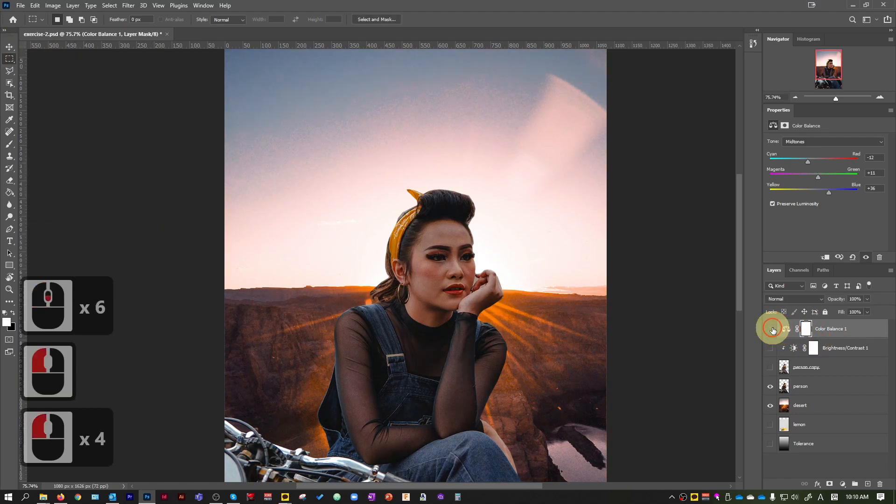
{"action": "left_click", "coordinate": [773, 330]}
{"action": "left_click", "coordinate": [773, 331]}
{"action": "left_click", "coordinate": [773, 330]}
{"action": "left_click", "coordinate": [773, 331]}
{"action": "left_click", "coordinate": [773, 331]}
{"action": "left_click", "coordinate": [773, 330]}
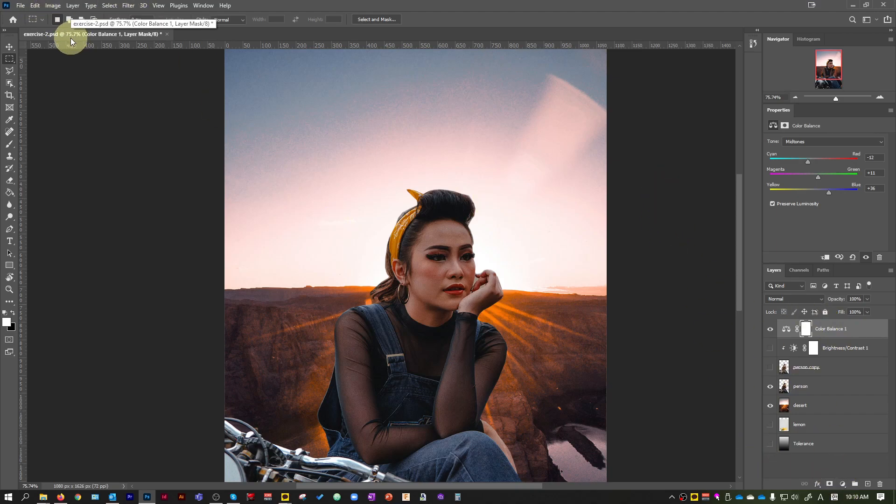
Step: Add a Hue/Saturation adjustment layer above the Color Balance layer
{"action": "left_click", "coordinate": [843, 484]}
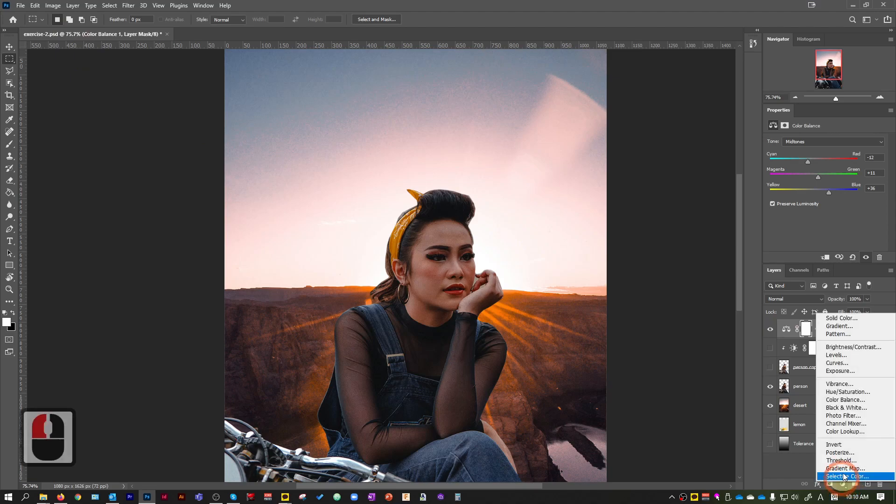
{"action": "left_click", "coordinate": [853, 392]}
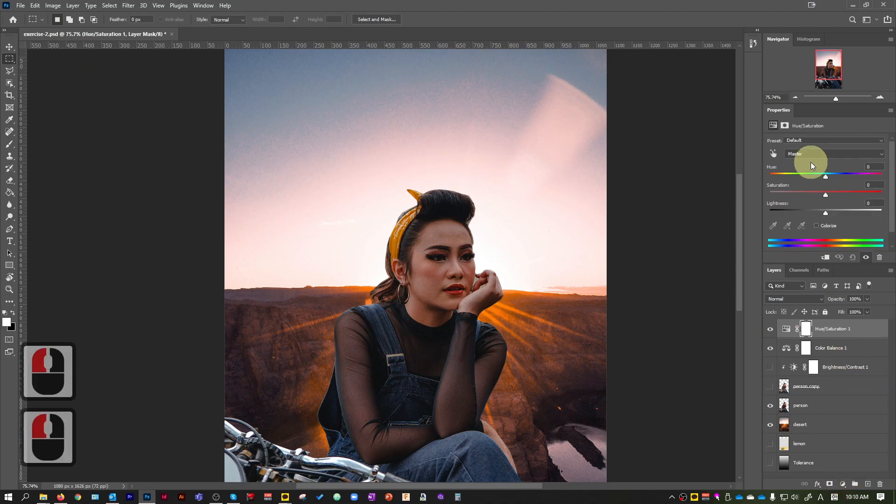
{"action": "scroll", "coordinate": [657, 263], "scroll_direction": "down", "scroll_amount": 3}
{"action": "scroll", "coordinate": [657, 263], "scroll_direction": "up", "scroll_amount": 5}
{"action": "scroll", "coordinate": [657, 236], "scroll_direction": "down", "scroll_amount": 2}
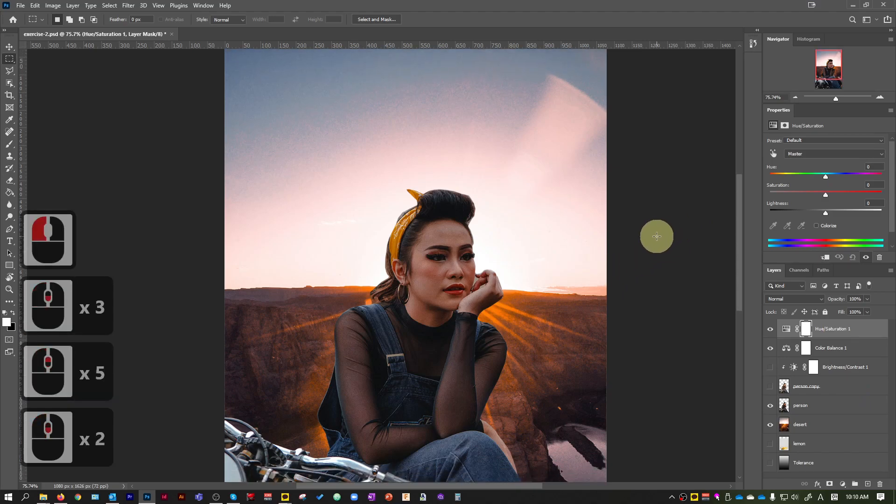
{"action": "scroll", "coordinate": [657, 237], "scroll_direction": "down", "scroll_amount": 1}
Step: Try master Hue shifts including -16, +14 and +6 on the Hue/Saturation layer, and reset the Hue to 0
{"action": "mouse_move", "coordinate": [826, 177]}
{"action": "left_mouse_down"}
{"action": "mouse_move", "coordinate": [771, 181]}
{"action": "mouse_move", "coordinate": [877, 181]}
{"action": "mouse_move", "coordinate": [812, 192]}
{"action": "mouse_move", "coordinate": [769, 186]}
{"action": "mouse_move", "coordinate": [826, 184]}
{"action": "left_mouse_up"}
{"action": "left_click", "coordinate": [853, 166]}
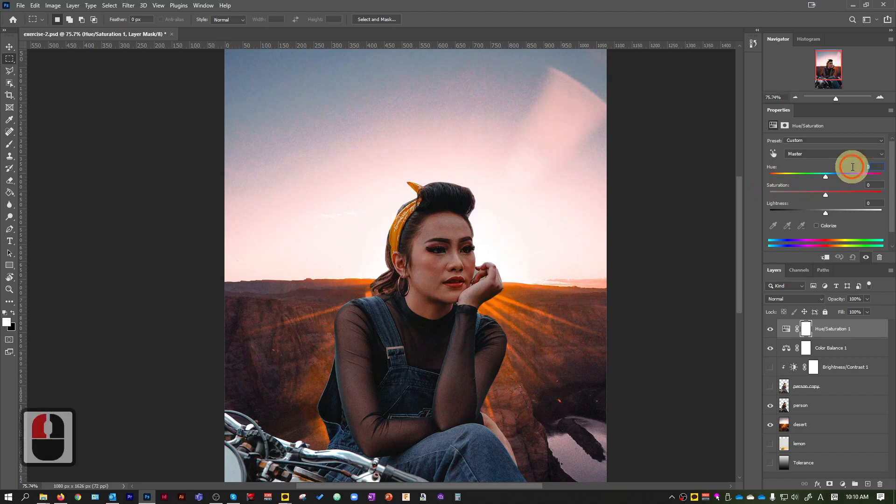
{"action": "double_click", "coordinate": [853, 167]}
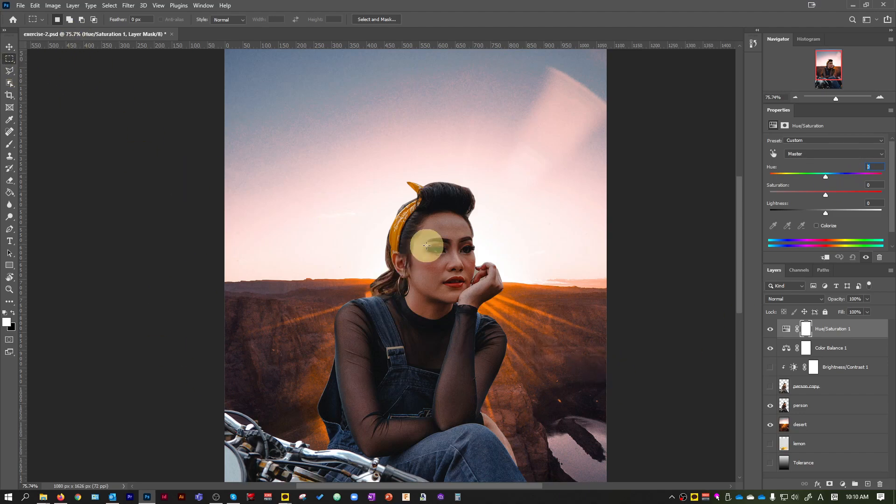
{"action": "left_click", "coordinate": [823, 171]}
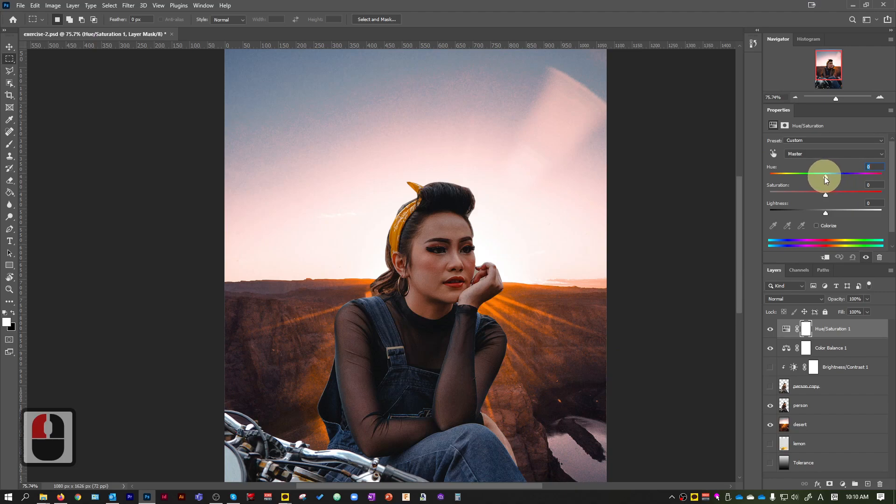
{"action": "left_click_drag", "start_coordinate": [825, 176], "coordinate": [817, 177]}
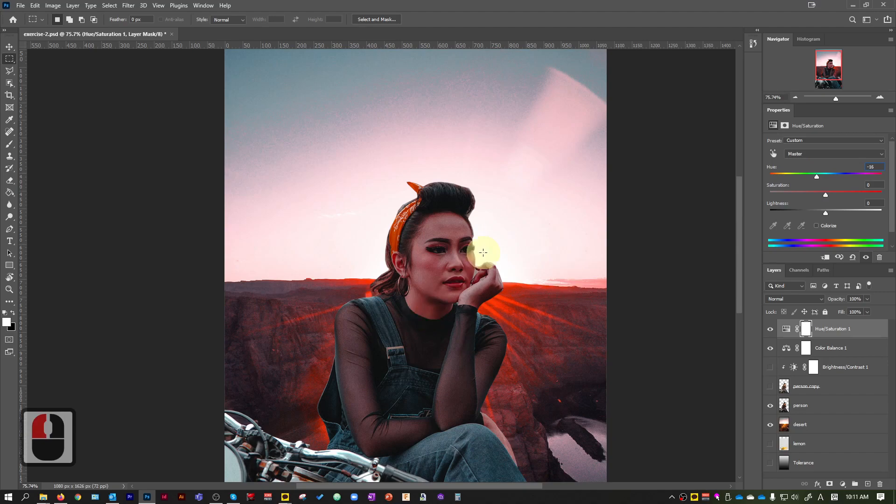
{"action": "left_click_drag", "start_coordinate": [817, 176], "coordinate": [833, 179]}
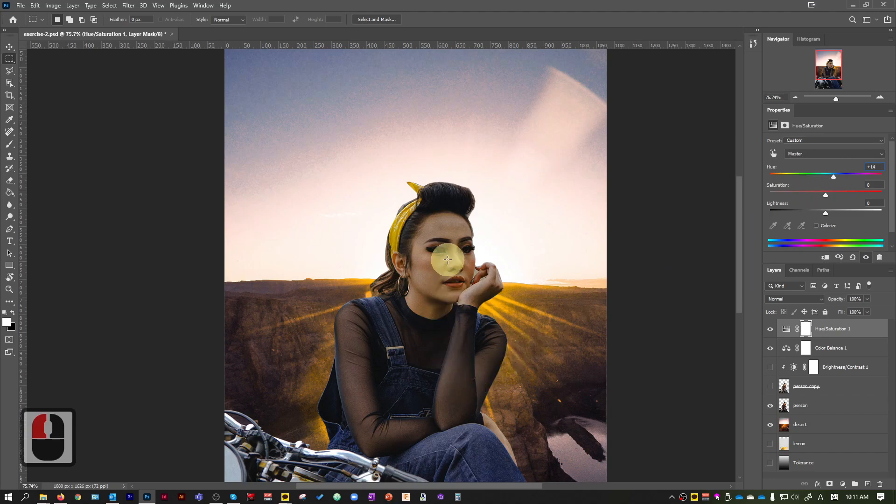
{"action": "scroll", "coordinate": [544, 320], "scroll_direction": "down", "scroll_amount": 3}
{"action": "left_click", "coordinate": [870, 166]}
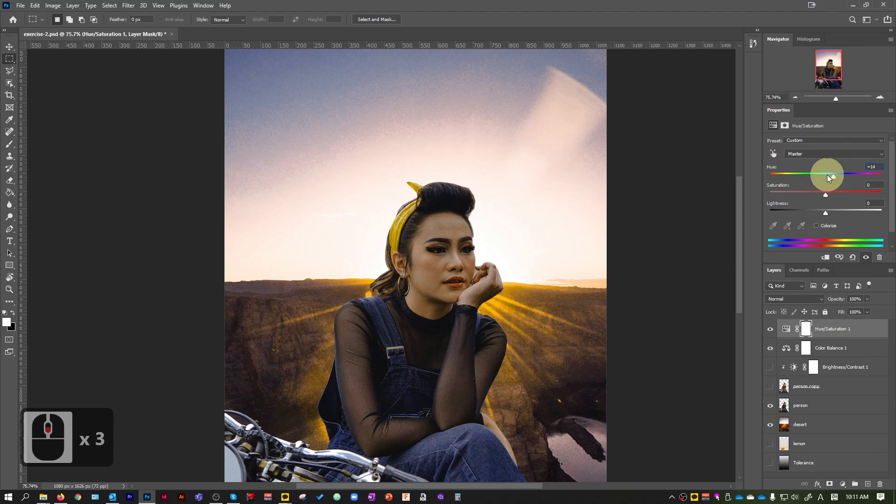
{"action": "left_click", "coordinate": [800, 165]}
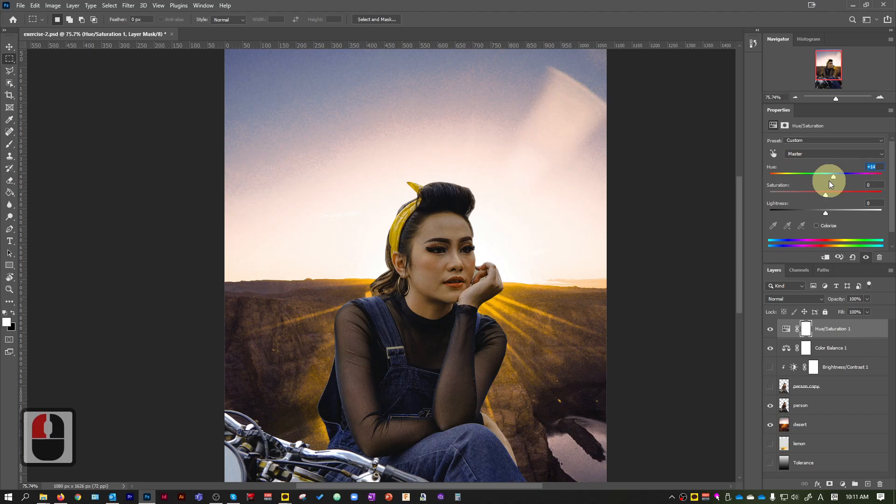
{"action": "left_click_drag", "start_coordinate": [833, 178], "coordinate": [829, 178]}
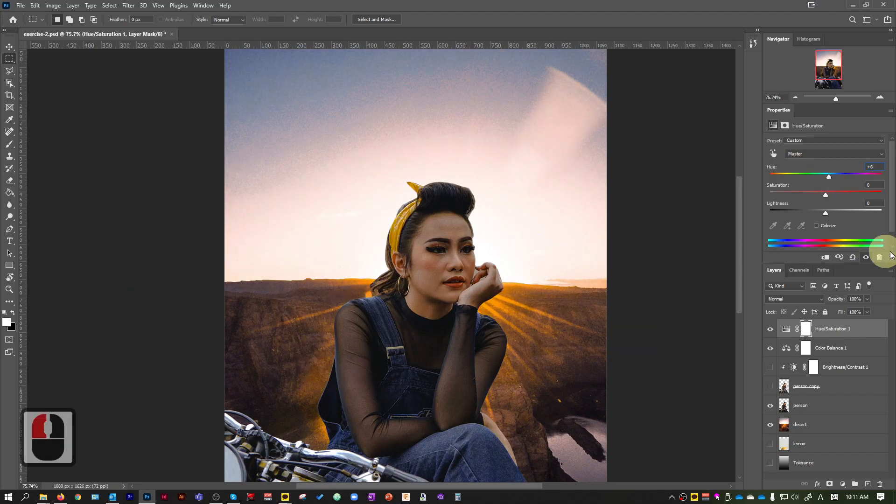
{"action": "double_click", "coordinate": [871, 167]}
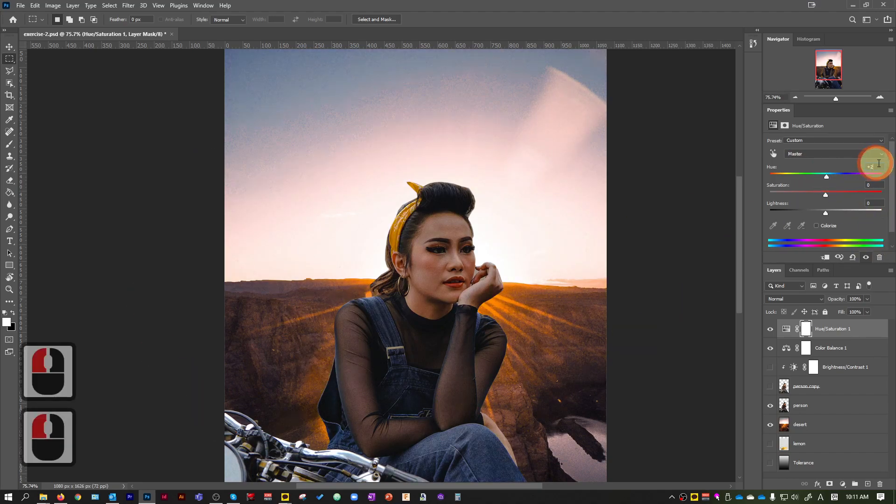
{"action": "type", "text": "0"}
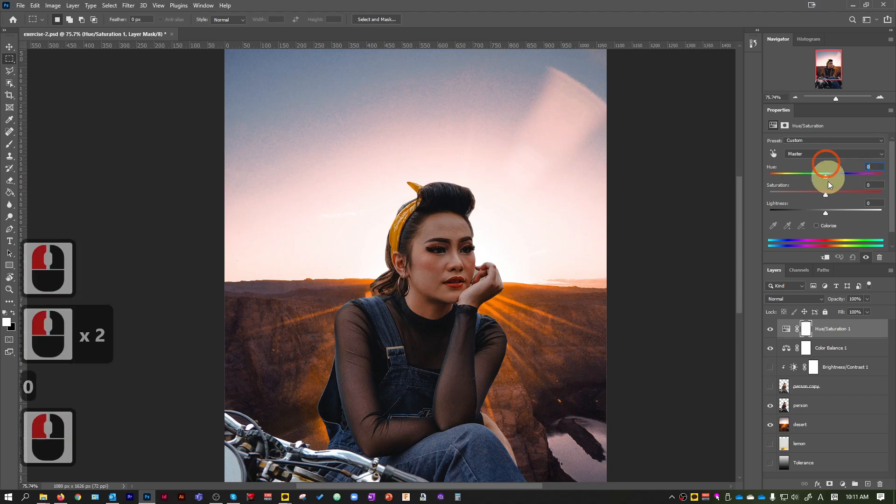
Step: Try master Saturation values including +21, -35, -7 and -100 on the Hue/Saturation layer, and set the Saturation to -22
{"action": "mouse_move", "coordinate": [825, 195]}
{"action": "left_mouse_down"}
{"action": "mouse_move", "coordinate": [886, 192]}
{"action": "mouse_move", "coordinate": [839, 193]}
{"action": "left_mouse_up"}
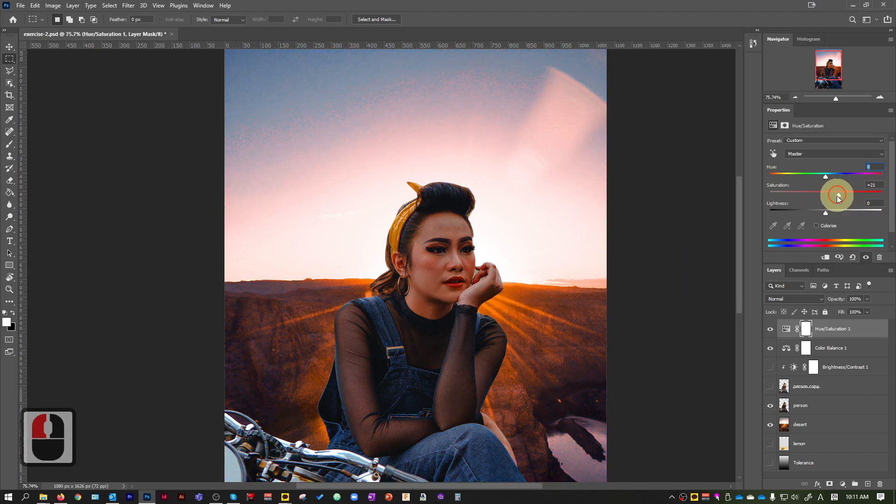
{"action": "left_click", "coordinate": [806, 200]}
{"action": "scroll", "coordinate": [564, 299], "scroll_direction": "up", "scroll_amount": 2}
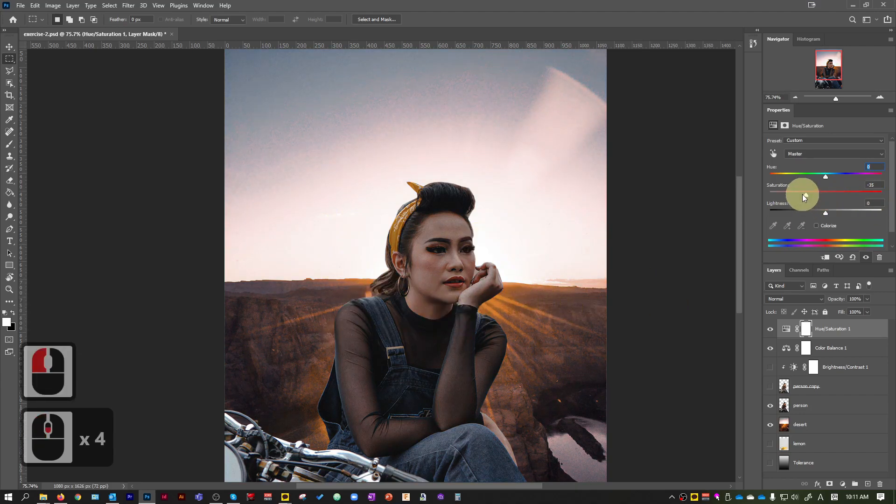
{"action": "left_click_drag", "start_coordinate": [815, 194], "coordinate": [822, 194]}
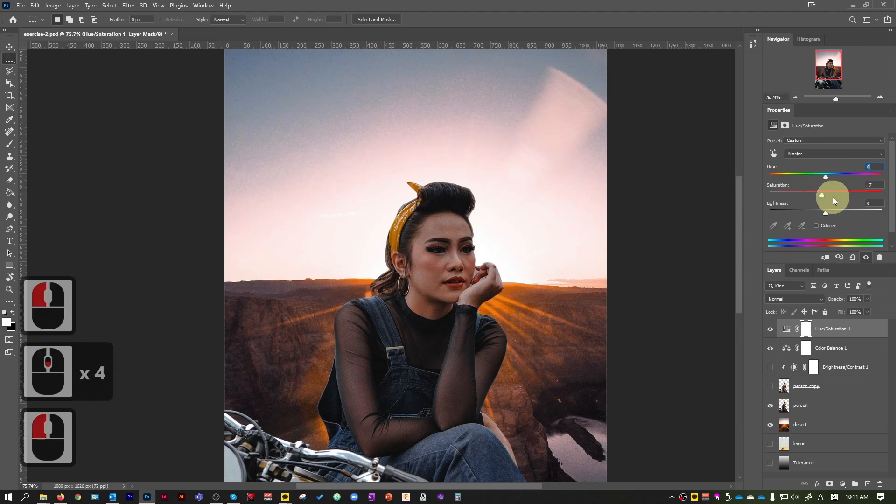
{"action": "left_click_drag", "start_coordinate": [822, 194], "coordinate": [634, 217]}
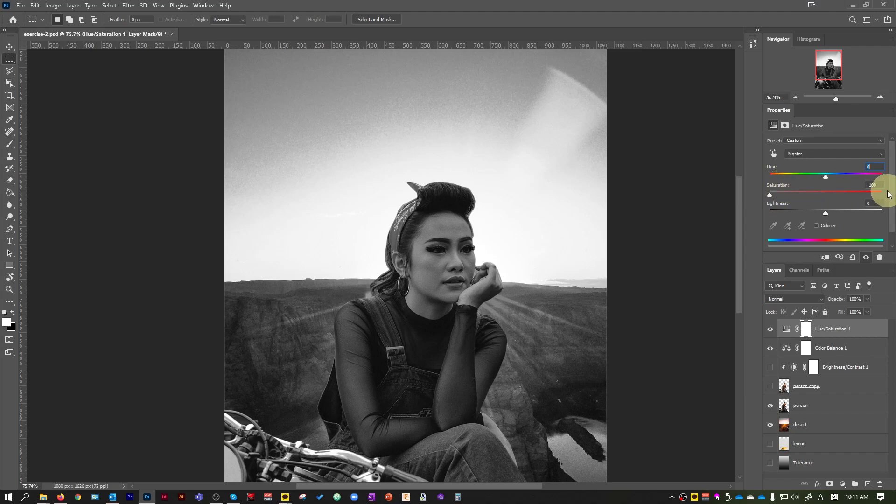
{"action": "left_click_drag", "start_coordinate": [767, 199], "coordinate": [816, 195]}
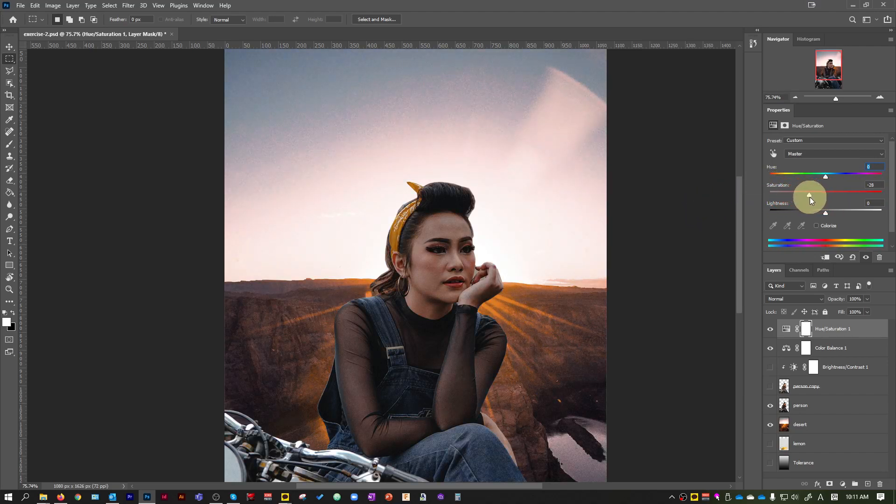
{"action": "left_click", "coordinate": [813, 197]}
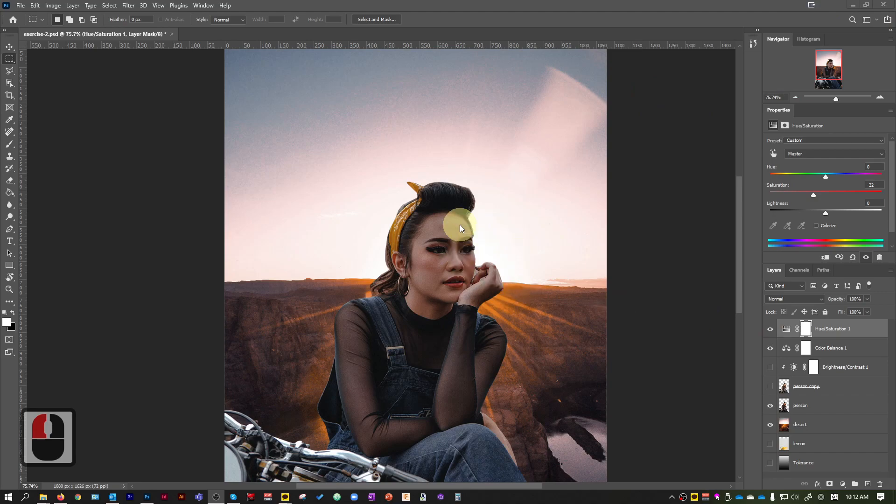
{"action": "scroll", "coordinate": [505, 248], "scroll_direction": "down", "scroll_amount": 3}
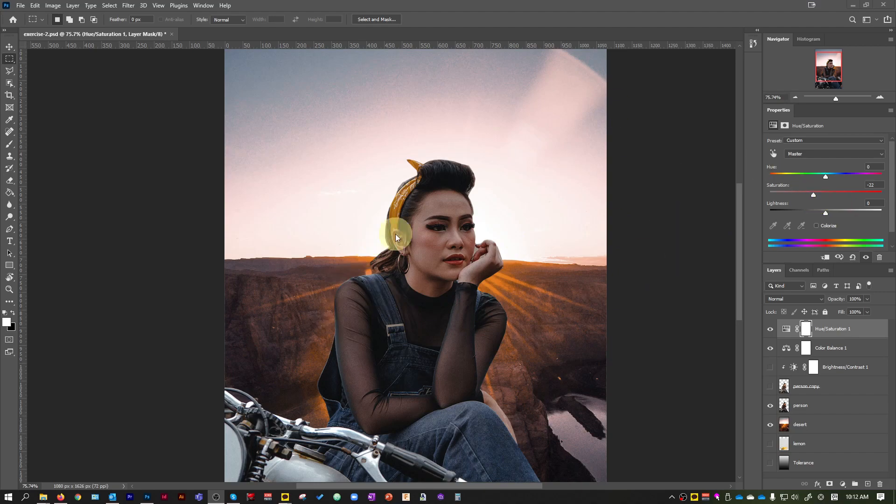
{"action": "scroll", "coordinate": [396, 237], "scroll_direction": "up", "scroll_amount": 4}
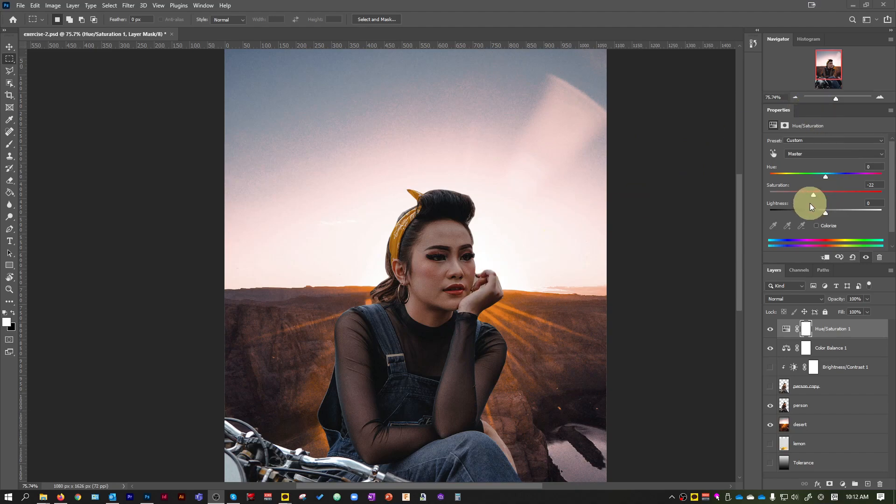
Step: Try a master Saturation of +2 for comparison, and return it to -22
{"action": "left_click_drag", "start_coordinate": [824, 196], "coordinate": [833, 198]}
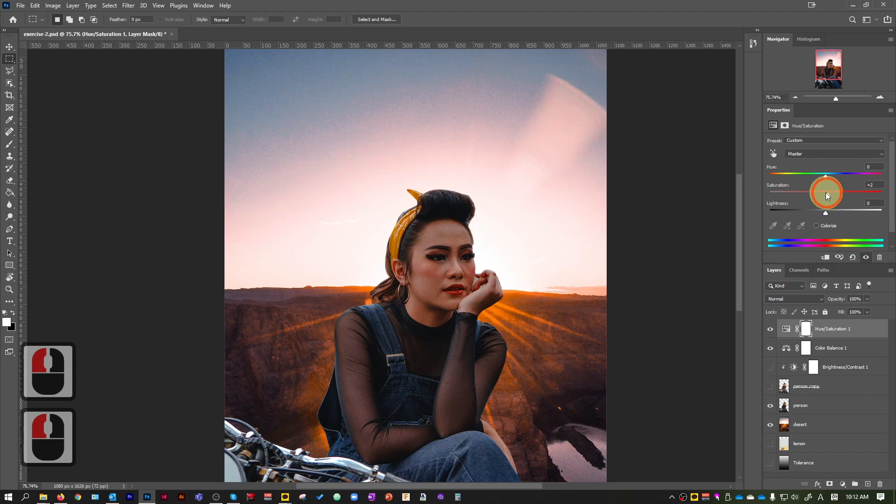
{"action": "left_click_drag", "start_coordinate": [827, 195], "coordinate": [817, 195]}
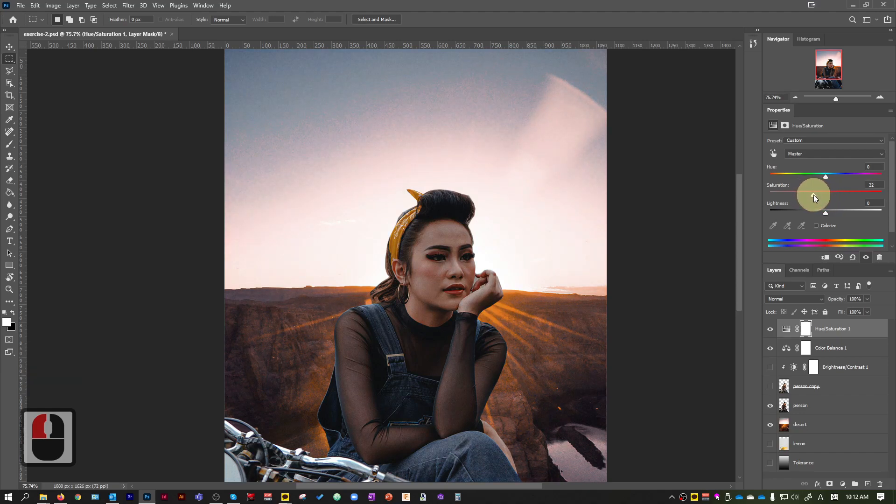
{"action": "scroll", "coordinate": [502, 306], "scroll_direction": "down", "scroll_amount": 9}
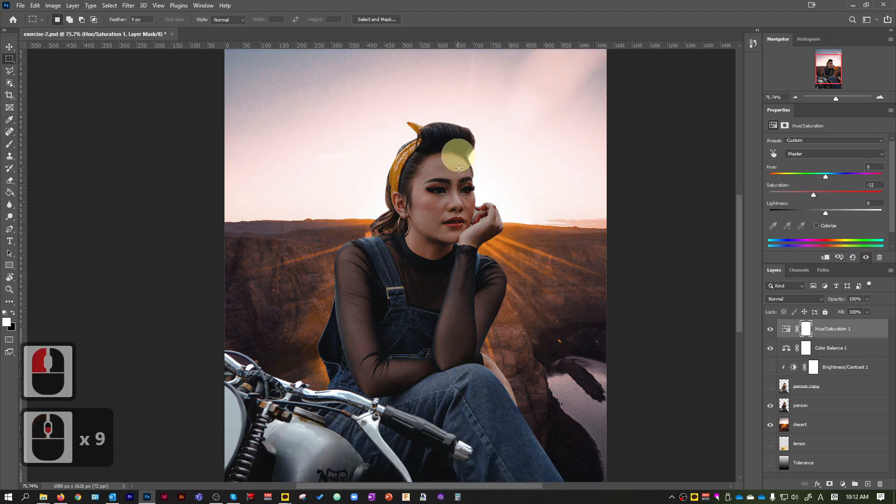
{"action": "scroll", "coordinate": [457, 144], "scroll_direction": "up", "scroll_amount": 6}
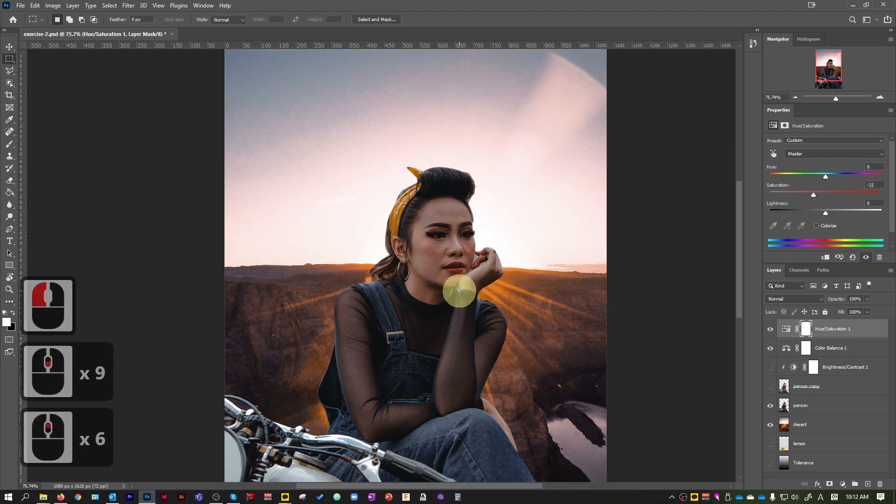
{"action": "left_click", "coordinate": [660, 288]}
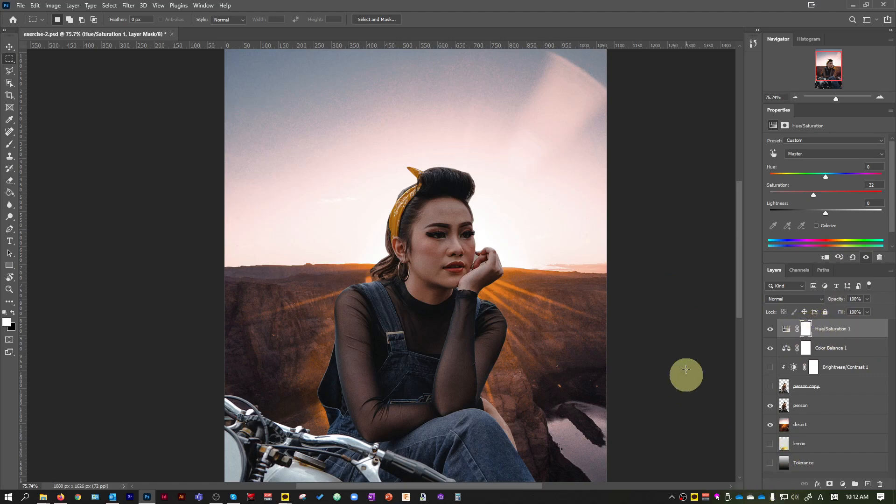
{"action": "left_click", "coordinate": [278, 108]}
{"action": "left_click", "coordinate": [9, 59]}
{"action": "left_click", "coordinate": [76, 100]}
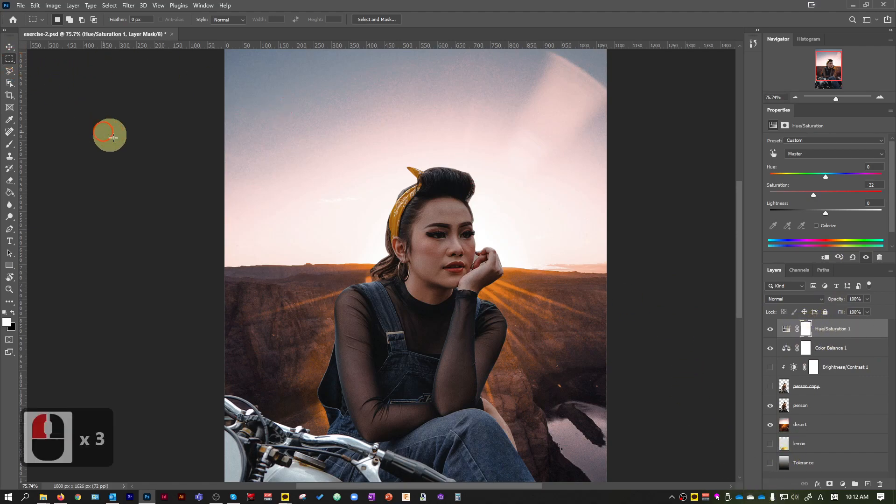
Step: Select the Color Balance and Hue/Saturation layers in turn to review their adjustment settings
{"action": "left_click", "coordinate": [839, 348]}
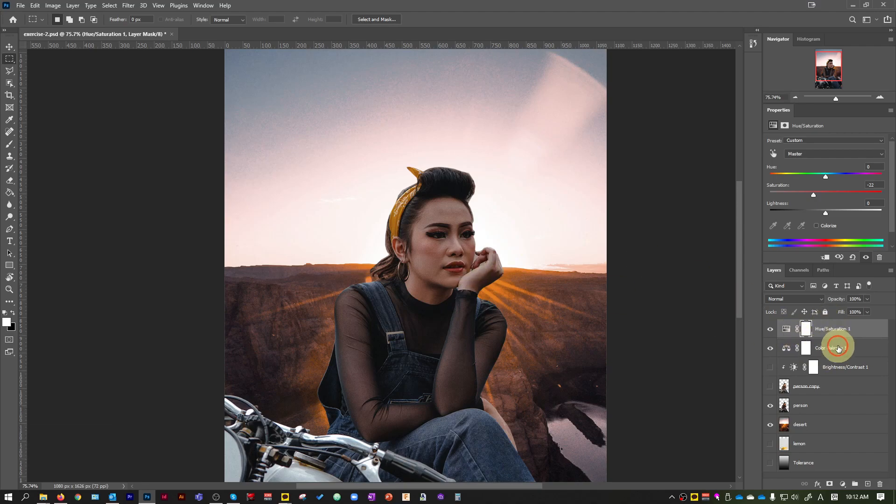
{"action": "left_click", "coordinate": [848, 341]}
{"action": "left_click", "coordinate": [846, 347]}
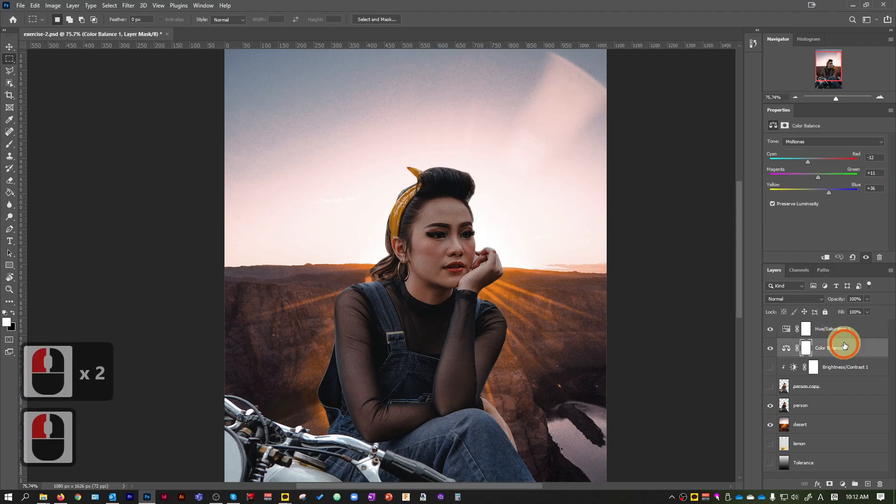
{"action": "left_click", "coordinate": [842, 336]}
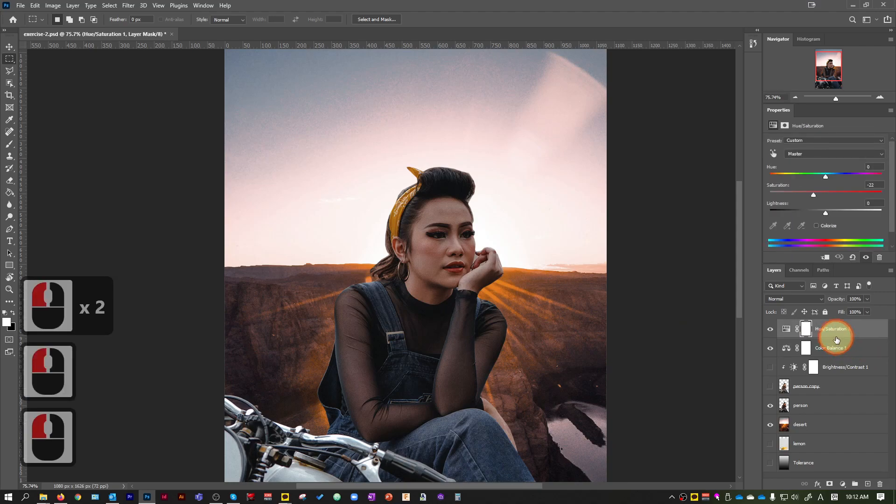
{"action": "left_click", "coordinate": [831, 346]}
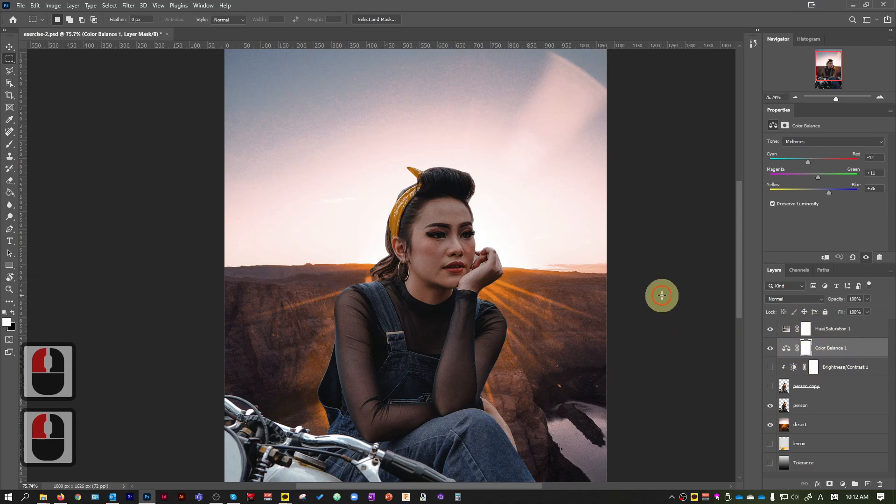
Step: Show the person copy layer in place of the person layer, and select the person copy layer for editing
{"action": "left_click", "coordinate": [858, 405]}
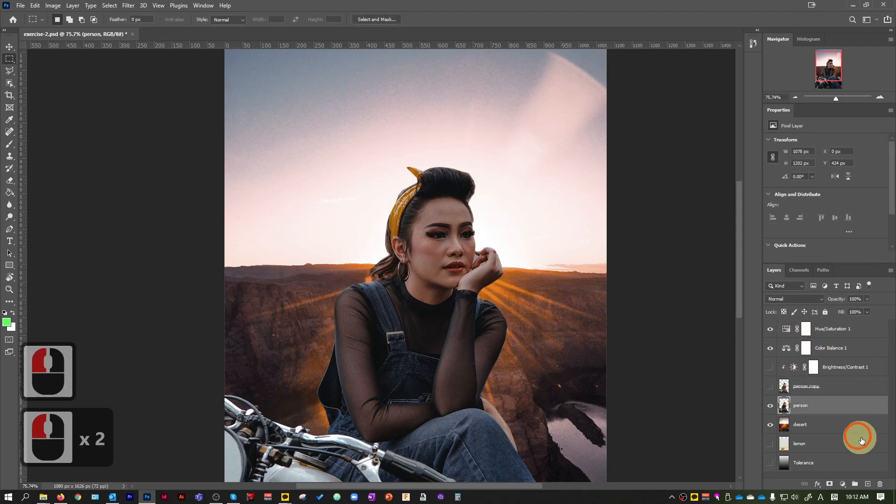
{"action": "left_click", "coordinate": [771, 387]}
{"action": "left_click", "coordinate": [771, 406]}
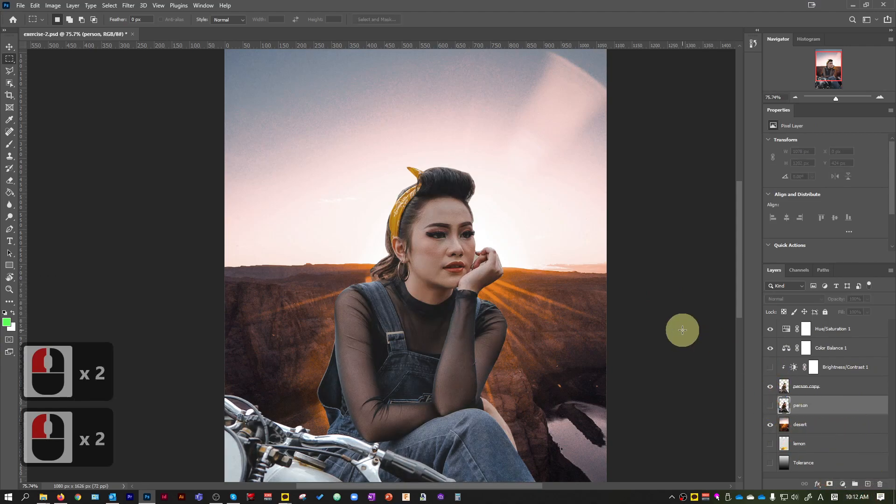
{"action": "scroll", "coordinate": [682, 326], "scroll_direction": "down", "scroll_amount": 6}
{"action": "scroll", "coordinate": [682, 327], "scroll_direction": "up", "scroll_amount": 10}
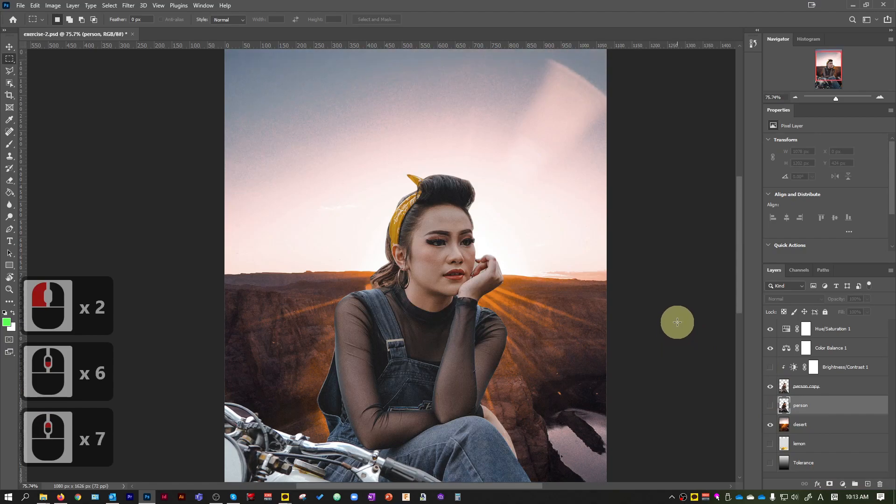
{"action": "left_click", "coordinate": [873, 390]}
{"action": "left_click", "coordinate": [851, 367]}
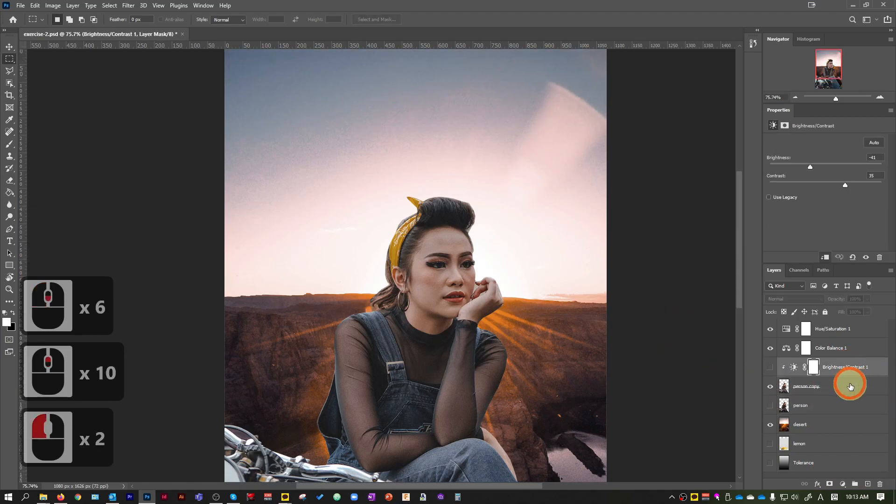
{"action": "left_click", "coordinate": [851, 386]}
Step: Lighten the woman's cheek edge, eyelid and fingertips on the sun-facing side using the Dodge tool with a 40 px brush
{"action": "scroll", "coordinate": [615, 316], "scroll_direction": "down", "scroll_amount": 6}
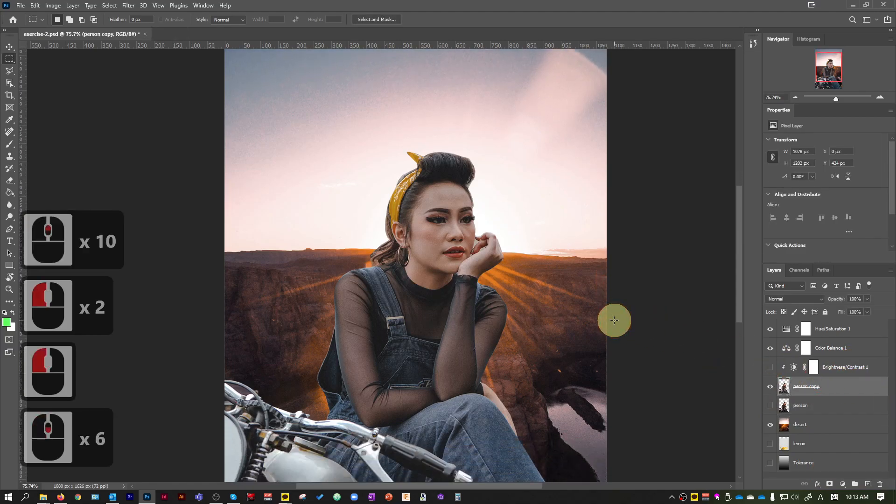
{"action": "scroll", "coordinate": [451, 237], "scroll_direction": "up", "scroll_amount": 6}
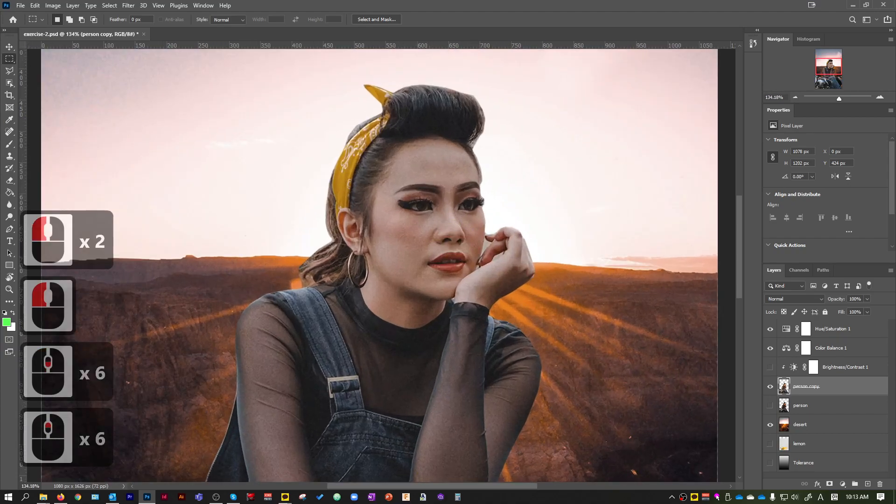
{"action": "scroll", "coordinate": [472, 215], "scroll_direction": "up", "scroll_amount": 4}
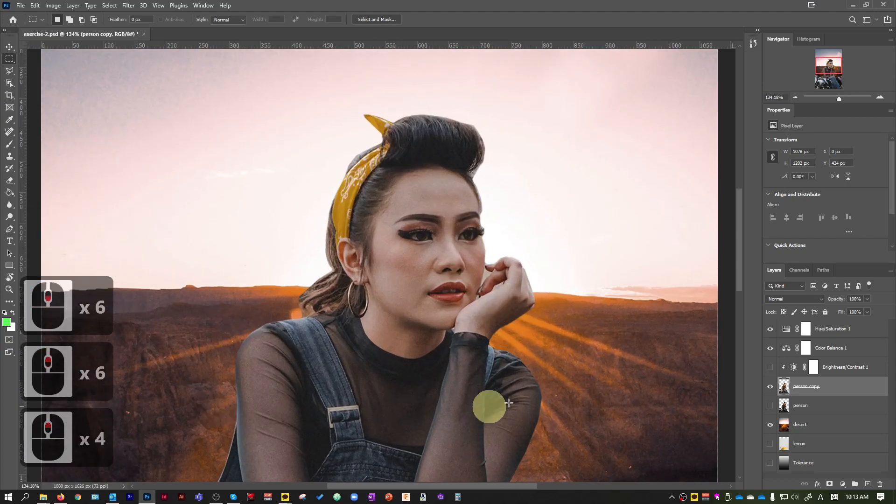
{"action": "scroll", "coordinate": [528, 356], "scroll_direction": "down", "scroll_amount": 7}
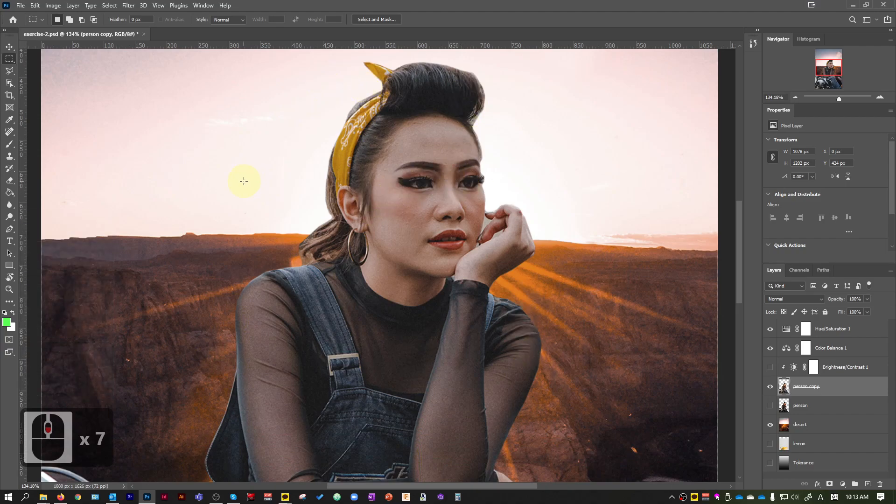
{"action": "left_click", "coordinate": [10, 216]}
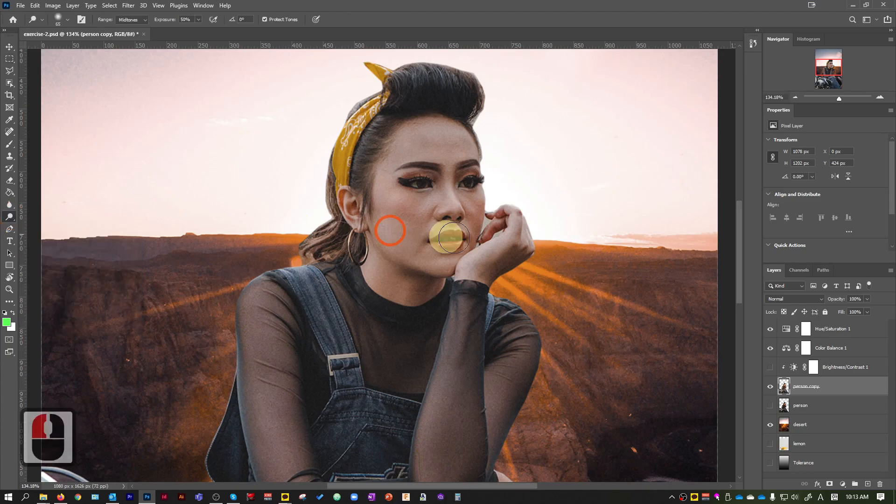
{"action": "scroll", "coordinate": [475, 193], "scroll_direction": "up", "scroll_amount": 4}
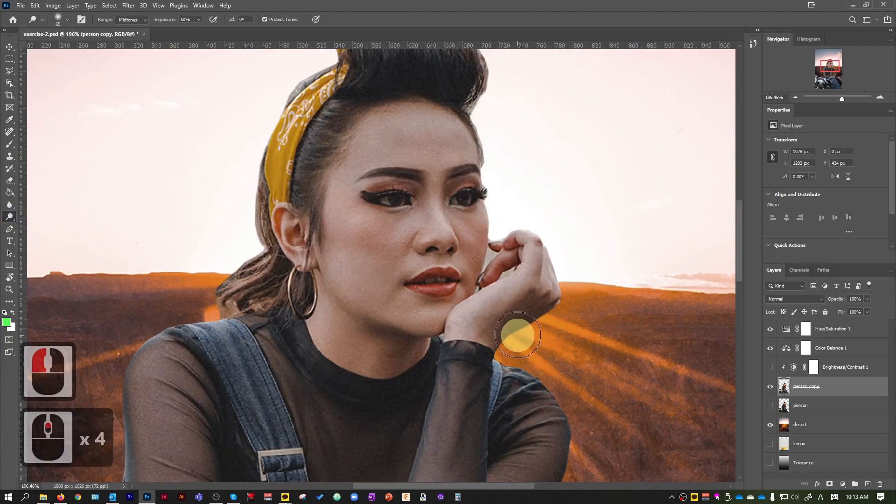
{"action": "scroll", "coordinate": [517, 334], "scroll_direction": "up", "scroll_amount": 4}
{"action": "scroll", "coordinate": [490, 238], "scroll_direction": "up", "scroll_amount": 3}
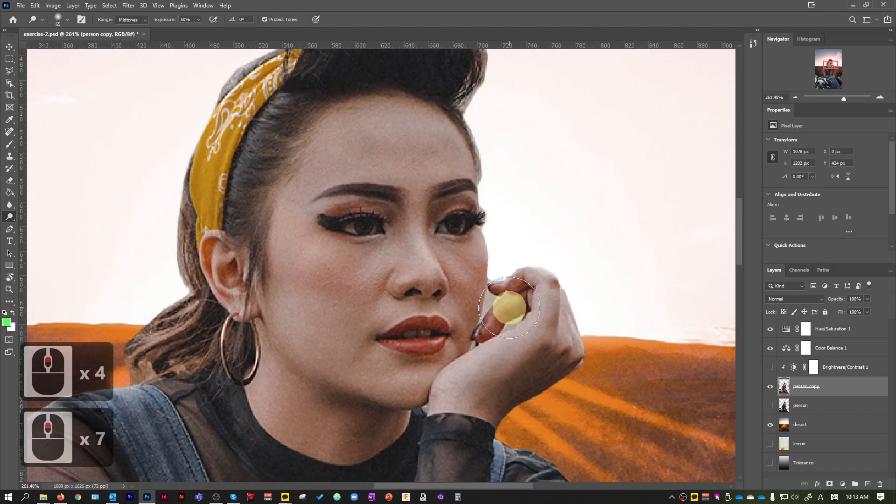
{"action": "scroll", "coordinate": [510, 304], "scroll_direction": "up", "scroll_amount": 4}
{"action": "key", "text": "bracketleft"}
{"action": "key", "text": "bracketleft"}
{"action": "key", "text": "bracketleft"}
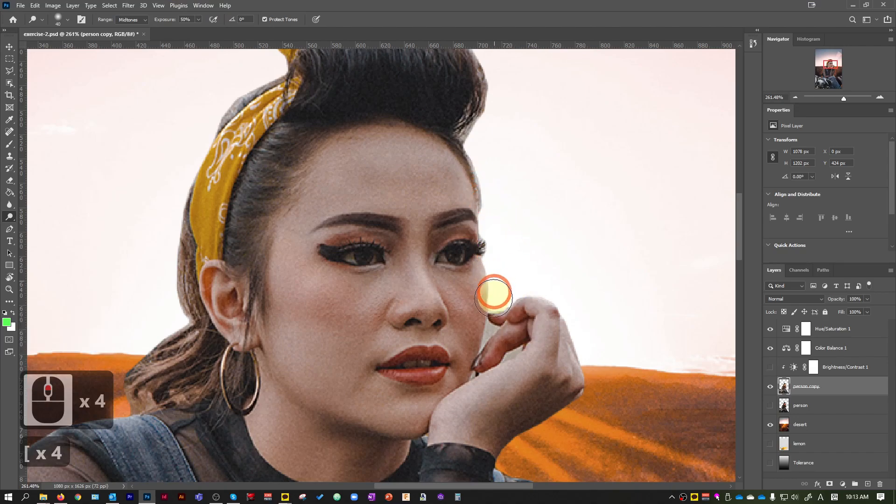
{"action": "left_click", "coordinate": [480, 348]}
{"action": "mouse_move", "coordinate": [480, 349]}
{"action": "left_mouse_down"}
{"action": "mouse_move", "coordinate": [484, 240]}
{"action": "mouse_move", "coordinate": [473, 363]}
{"action": "mouse_move", "coordinate": [479, 208]}
{"action": "mouse_move", "coordinate": [489, 313]}
{"action": "mouse_move", "coordinate": [480, 351]}
{"action": "mouse_move", "coordinate": [464, 162]}
{"action": "mouse_move", "coordinate": [512, 287]}
{"action": "mouse_move", "coordinate": [463, 170]}
{"action": "mouse_move", "coordinate": [483, 287]}
{"action": "mouse_move", "coordinate": [455, 219]}
{"action": "mouse_move", "coordinate": [467, 378]}
{"action": "mouse_move", "coordinate": [505, 346]}
{"action": "left_mouse_up"}
{"action": "left_click", "coordinate": [513, 284]}
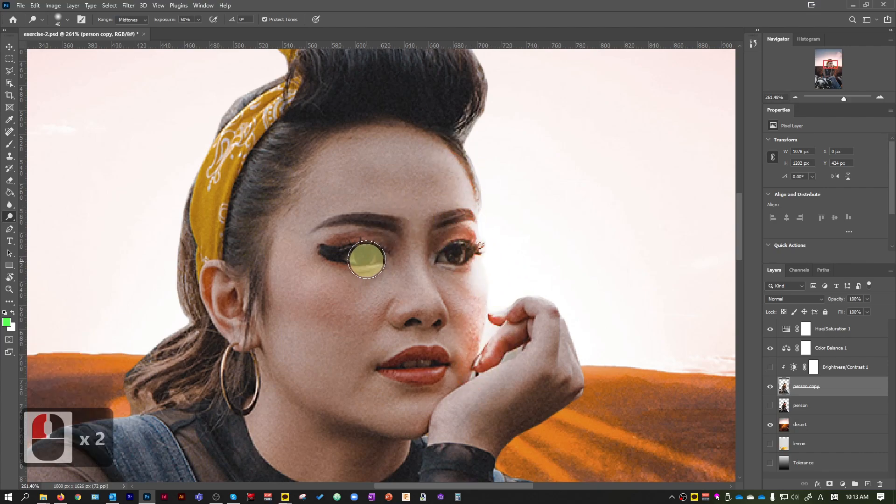
Step: Try dodging the woman's other eye, farther from her hand, and undo those strokes
{"action": "mouse_move", "coordinate": [376, 257]}
{"action": "left_mouse_down"}
{"action": "mouse_move", "coordinate": [328, 253]}
{"action": "mouse_move", "coordinate": [386, 258]}
{"action": "left_mouse_up"}
{"action": "left_click", "coordinate": [505, 295]}
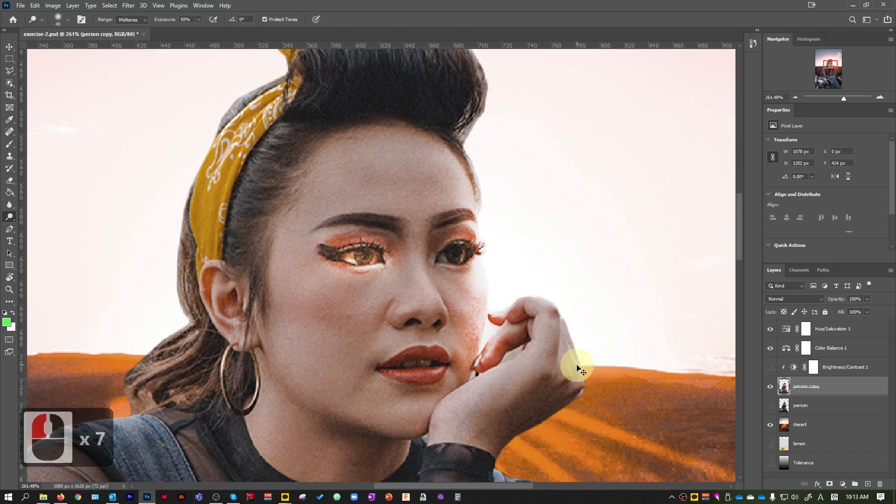
{"action": "key", "text": "ctrl+z"}
{"action": "key", "text": "ctrl+z"}
{"action": "key", "text": "ctrl+z"}
{"action": "key", "text": "ctrl+z"}
{"action": "key", "text": "ctrl+z"}
{"action": "key", "text": "ctrl+z"}
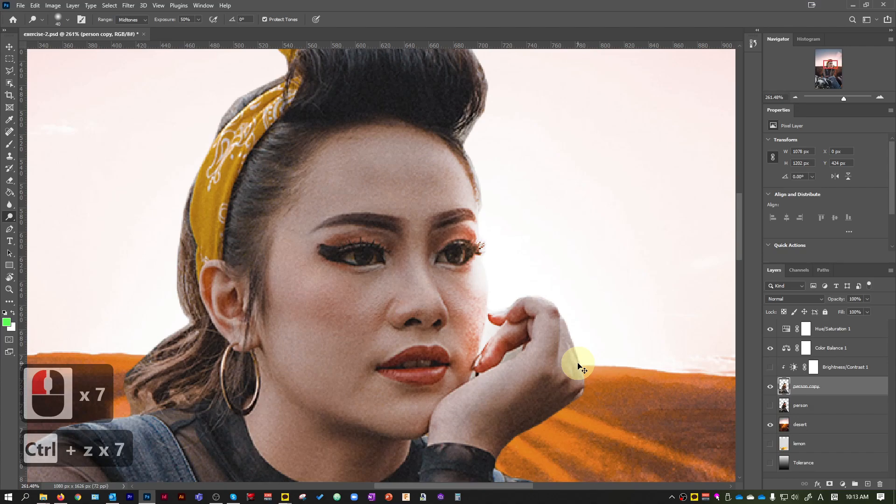
{"action": "key", "text": "ctrl+z"}
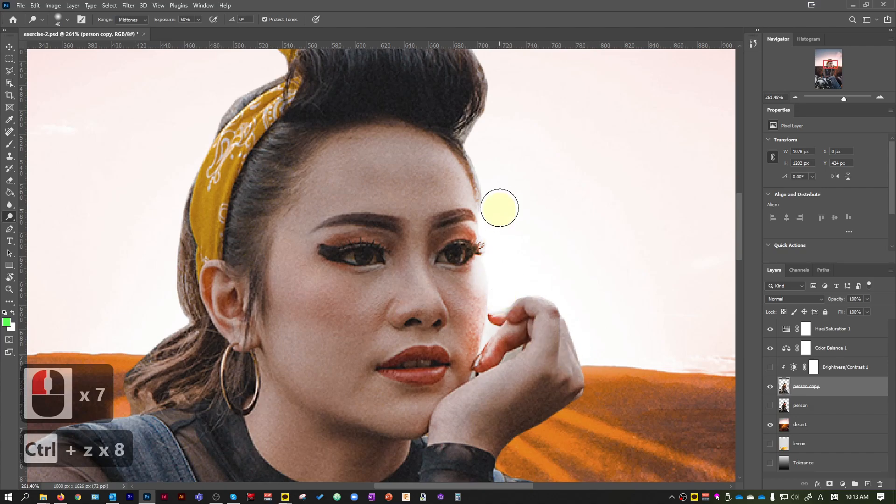
{"action": "scroll", "coordinate": [499, 299], "scroll_direction": "up", "scroll_amount": 2}
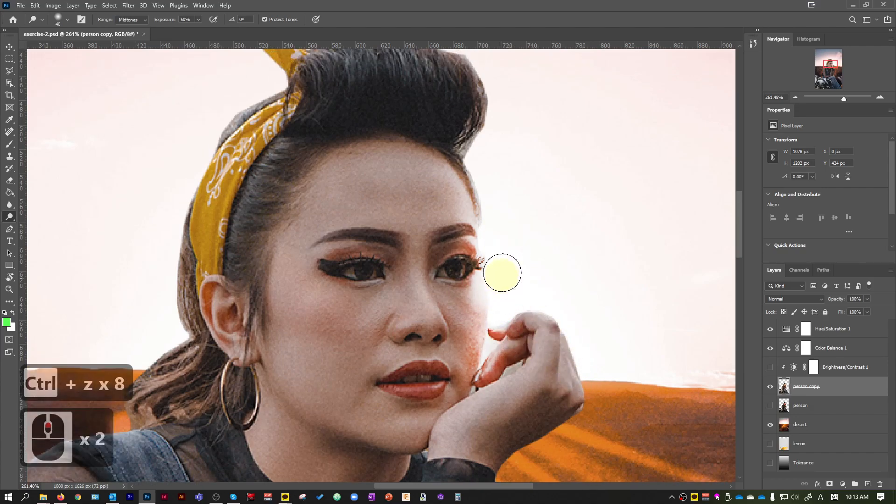
Step: Dodge the sunset-facing edge of the woman's face along the cheek and eye on the person copy layer
{"action": "scroll", "coordinate": [497, 308], "scroll_direction": "down", "scroll_amount": 6}
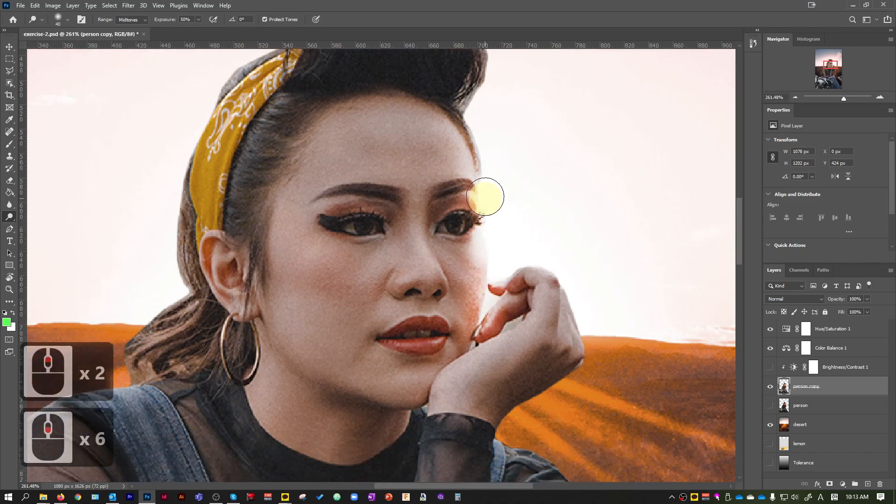
{"action": "scroll", "coordinate": [485, 205], "scroll_direction": "up", "scroll_amount": 4}
{"action": "scroll", "coordinate": [444, 160], "scroll_direction": "up", "scroll_amount": 4}
{"action": "scroll", "coordinate": [500, 309], "scroll_direction": "down", "scroll_amount": 8}
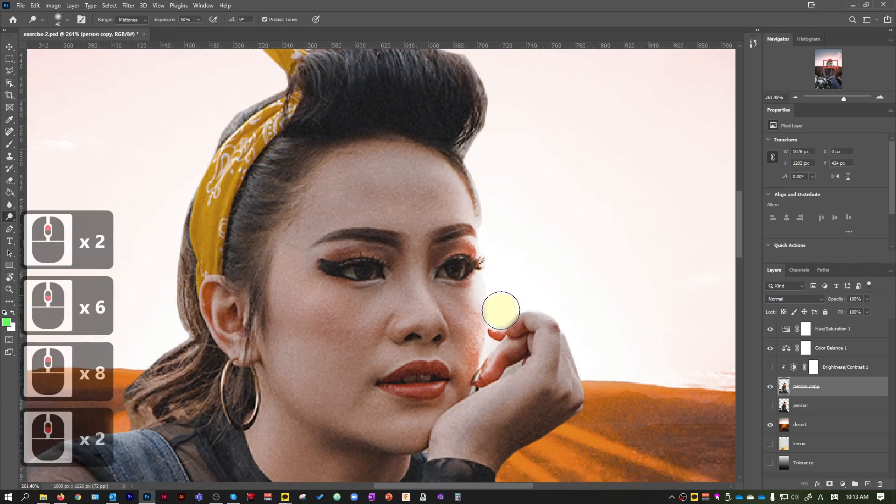
{"action": "left_click", "coordinate": [485, 298]}
{"action": "left_click", "coordinate": [514, 279]}
{"action": "left_click", "coordinate": [504, 277]}
{"action": "left_click", "coordinate": [491, 278]}
{"action": "left_click", "coordinate": [504, 270]}
{"action": "left_click", "coordinate": [516, 262]}
Step: Dodge the knuckles and outer edge of the hand supporting her chin
{"action": "left_click", "coordinate": [600, 351]}
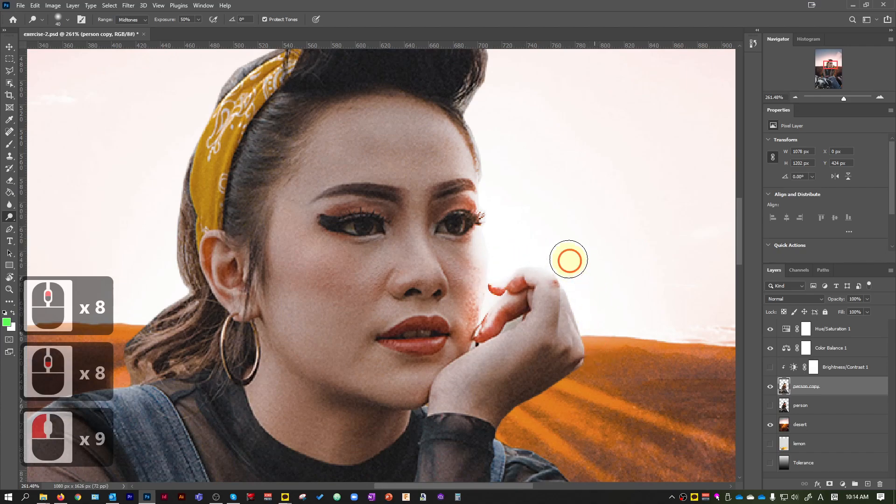
{"action": "left_click", "coordinate": [595, 350]}
{"action": "left_click", "coordinate": [590, 340]}
{"action": "left_click", "coordinate": [607, 388]}
{"action": "left_click", "coordinate": [575, 303]}
{"action": "left_click", "coordinate": [579, 295]}
{"action": "left_click", "coordinate": [589, 303]}
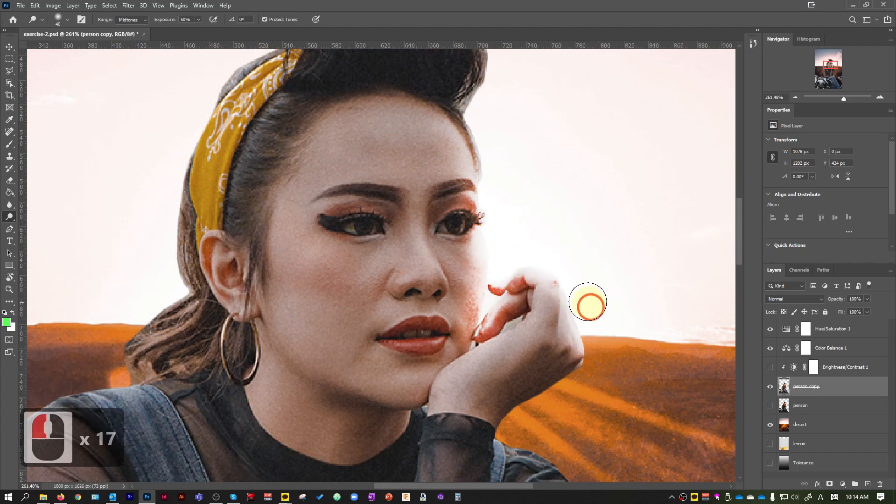
{"action": "scroll", "coordinate": [556, 226], "scroll_direction": "down", "scroll_amount": 5}
{"action": "left_click", "coordinate": [578, 284]}
{"action": "left_click", "coordinate": [580, 308]}
{"action": "scroll", "coordinate": [579, 340], "scroll_direction": "down", "scroll_amount": 1}
{"action": "scroll", "coordinate": [579, 339], "scroll_direction": "down", "scroll_amount": 3}
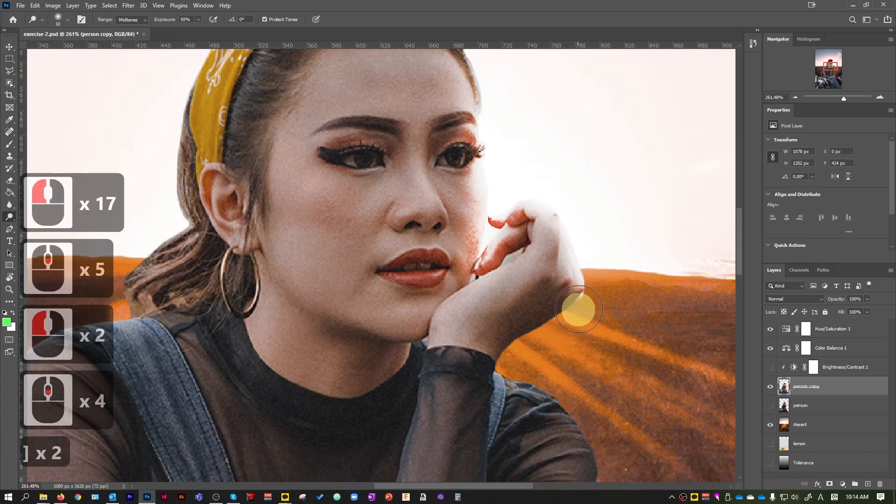
Step: Enlarge the Dodge brush to 50 px and lighten the heel of the hand and the wrist's outer edge
{"action": "key", "text": "bracketright"}
{"action": "key", "text": "bracketright"}
{"action": "left_click", "coordinate": [526, 352]}
{"action": "left_click", "coordinate": [513, 350]}
{"action": "left_click", "coordinate": [506, 346]}
{"action": "left_click", "coordinate": [509, 361]}
{"action": "left_click", "coordinate": [516, 354]}
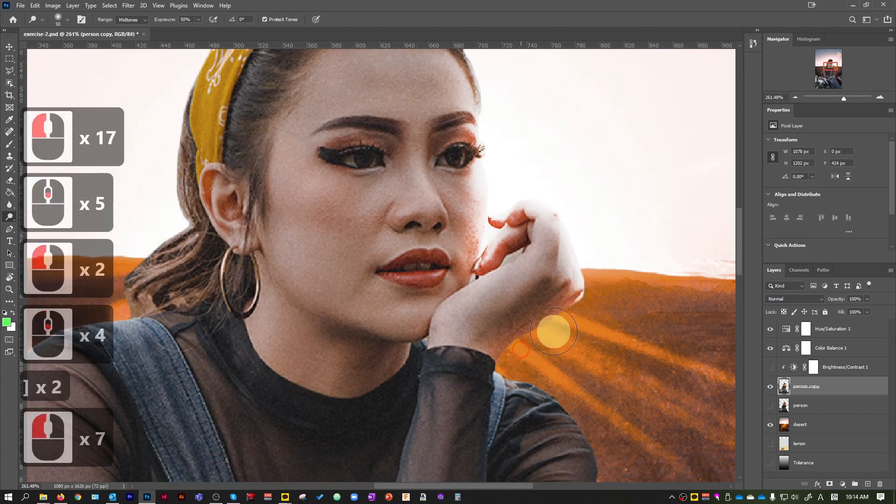
{"action": "left_click", "coordinate": [569, 337]}
{"action": "left_click", "coordinate": [576, 329]}
{"action": "left_click", "coordinate": [588, 320]}
{"action": "left_click", "coordinate": [591, 317]}
{"action": "left_click", "coordinate": [594, 312]}
{"action": "scroll", "coordinate": [597, 262], "scroll_direction": "down", "scroll_amount": 4}
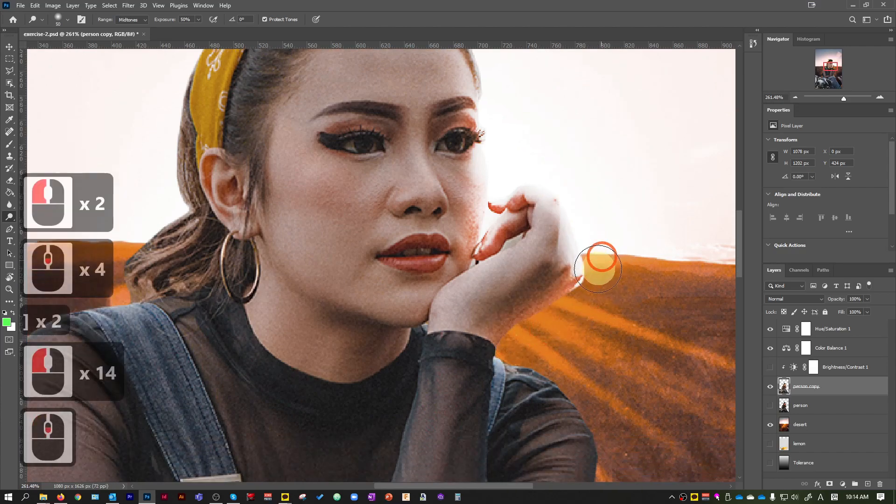
{"action": "left_click", "coordinate": [582, 279]}
{"action": "left_click", "coordinate": [496, 335]}
{"action": "left_click", "coordinate": [494, 346]}
Step: Enlarge the Dodge brush to 70 px and lighten the outer edge of the sun-facing shoulder
{"action": "left_click", "coordinate": [594, 380]}
{"action": "scroll", "coordinate": [595, 374], "scroll_direction": "down", "scroll_amount": 4}
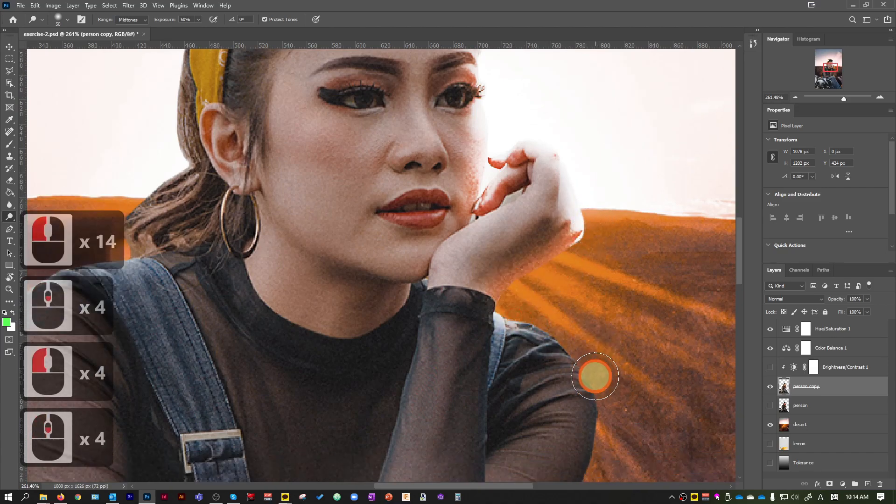
{"action": "key", "text": "bracketright"}
{"action": "left_click", "coordinate": [616, 394]}
{"action": "left_click", "coordinate": [640, 399]}
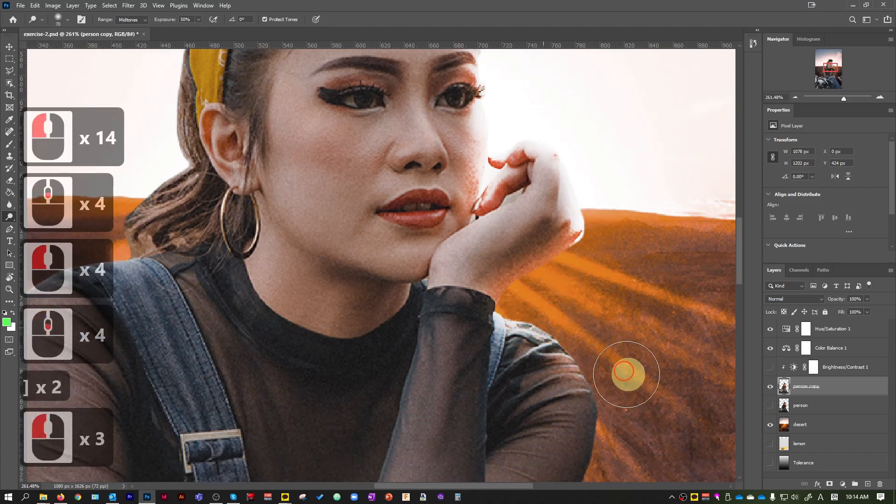
{"action": "left_click", "coordinate": [604, 353]}
Step: Reduce the Dodge brush size and add narrower highlights along the sleeve edge just below the shoulder
{"action": "key", "text": "bracketleft"}
{"action": "key", "text": "bracketleft"}
{"action": "key", "text": "bracketleft"}
{"action": "key", "text": "bracketleft"}
{"action": "left_click", "coordinate": [593, 357]}
{"action": "left_click", "coordinate": [600, 367]}
{"action": "left_click", "coordinate": [607, 375]}
{"action": "left_click", "coordinate": [612, 384]}
{"action": "scroll", "coordinate": [613, 384], "scroll_direction": "down", "scroll_amount": 3}
{"action": "left_click", "coordinate": [600, 395]}
{"action": "left_click", "coordinate": [603, 397]}
Step: Enlarge the Dodge brush and lighten the outer edge of the sleeved upper arm beside the desert rocks
{"action": "scroll", "coordinate": [612, 362], "scroll_direction": "down", "scroll_amount": 6}
{"action": "key", "text": "bracketright"}
{"action": "key", "text": "bracketright"}
{"action": "key", "text": "bracketright"}
{"action": "left_click", "coordinate": [609, 441]}
{"action": "scroll", "coordinate": [610, 441], "scroll_direction": "down", "scroll_amount": 16}
{"action": "left_click", "coordinate": [605, 217]}
{"action": "left_click", "coordinate": [606, 223]}
{"action": "left_click", "coordinate": [606, 224]}
{"action": "left_click", "coordinate": [600, 242]}
{"action": "left_click", "coordinate": [592, 278]}
{"action": "left_click", "coordinate": [590, 286]}
{"action": "scroll", "coordinate": [604, 190], "scroll_direction": "down", "scroll_amount": 5}
{"action": "left_click", "coordinate": [579, 260]}
{"action": "left_click", "coordinate": [557, 355]}
{"action": "left_click", "coordinate": [607, 245]}
Step: Reduce the Dodge brush size and highlight the lower part of the sleeve edge down towards the thigh
{"action": "scroll", "coordinate": [607, 252], "scroll_direction": "down", "scroll_amount": 4}
{"action": "key", "text": "bracketleft"}
{"action": "key", "text": "bracketleft"}
{"action": "left_click", "coordinate": [572, 269]}
{"action": "left_click", "coordinate": [575, 262]}
{"action": "left_click", "coordinate": [579, 255]}
{"action": "left_click", "coordinate": [565, 286]}
{"action": "left_click", "coordinate": [526, 370]}
{"action": "left_click", "coordinate": [541, 369]}
{"action": "left_click", "coordinate": [579, 374]}
Step: Dodge the light strip of thigh showing between the elbow and the raised knee with a 45 px brush
{"action": "scroll", "coordinate": [612, 355], "scroll_direction": "down", "scroll_amount": 14}
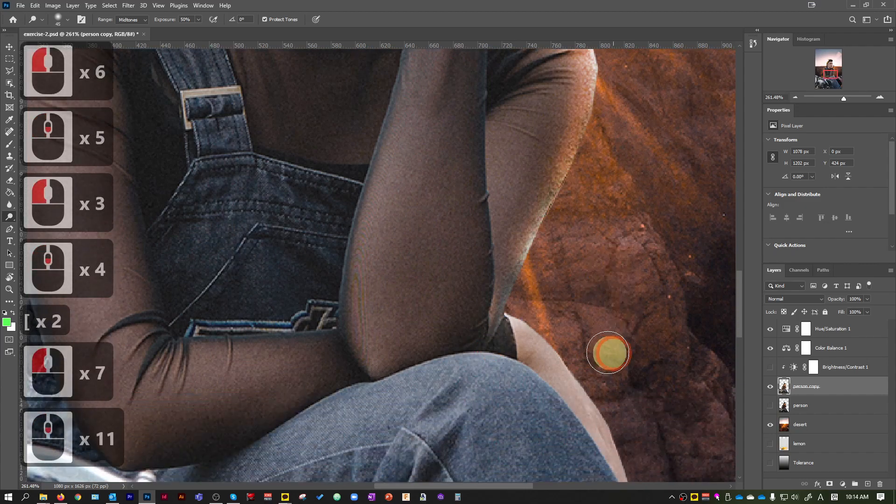
{"action": "left_click", "coordinate": [591, 362]}
{"action": "left_click", "coordinate": [605, 371]}
{"action": "left_click", "coordinate": [602, 376]}
{"action": "left_click", "coordinate": [593, 380]}
{"action": "left_click", "coordinate": [585, 384]}
{"action": "left_click", "coordinate": [581, 373]}
{"action": "left_click", "coordinate": [577, 356]}
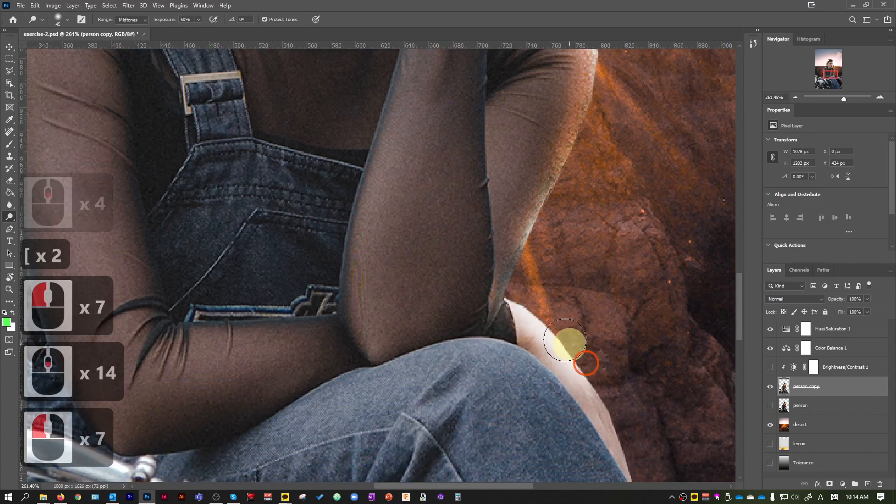
{"action": "left_click", "coordinate": [497, 290]}
Step: Brighten the light thigh strip further, from its lower tip beside the jeans up to the elbow
{"action": "left_click", "coordinate": [634, 426]}
{"action": "left_click", "coordinate": [607, 402]}
{"action": "left_click", "coordinate": [597, 376]}
{"action": "left_click", "coordinate": [636, 452]}
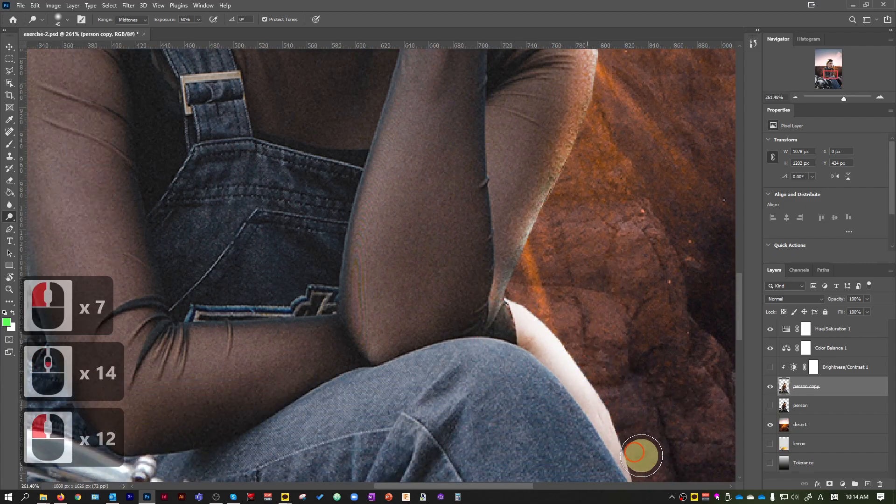
{"action": "left_click", "coordinate": [635, 450]}
{"action": "scroll", "coordinate": [573, 302], "scroll_direction": "down", "scroll_amount": 4}
{"action": "left_click", "coordinate": [573, 301]}
{"action": "left_click", "coordinate": [558, 285]}
{"action": "left_click", "coordinate": [534, 258]}
{"action": "left_click", "coordinate": [598, 324]}
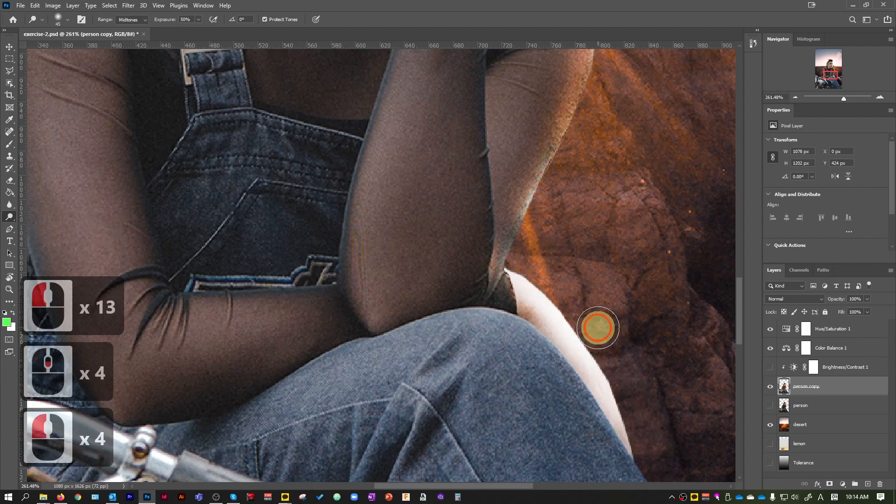
Step: Dodge the upper curve of the raised jeans knee, enlarging the brush to 60 px for the final strokes
{"action": "scroll", "coordinate": [609, 335], "scroll_direction": "up", "scroll_amount": 3}
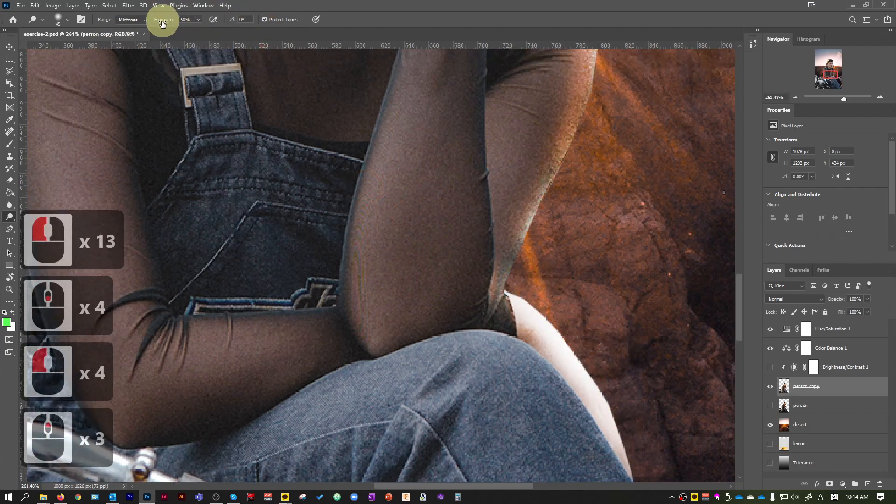
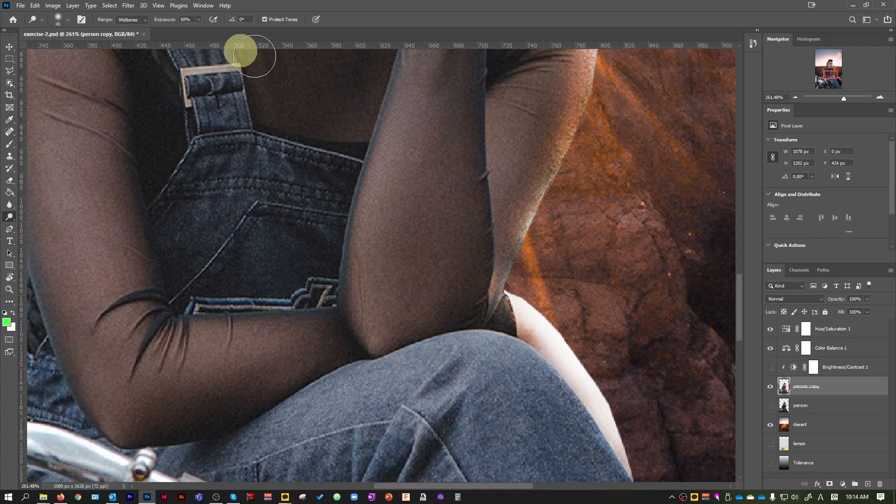
{"action": "left_click", "coordinate": [414, 24]}
{"action": "scroll", "coordinate": [555, 270], "scroll_direction": "down", "scroll_amount": 13}
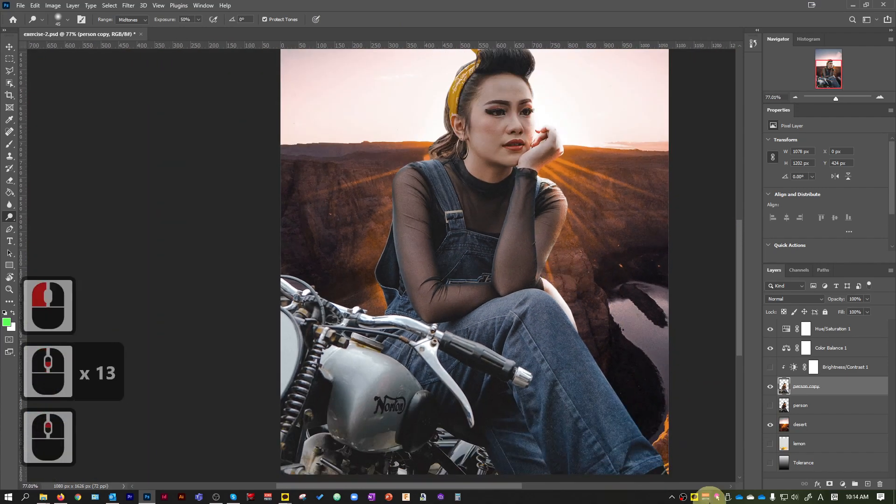
{"action": "scroll", "coordinate": [680, 415], "scroll_direction": "up", "scroll_amount": 12}
{"action": "scroll", "coordinate": [614, 402], "scroll_direction": "down", "scroll_amount": 5}
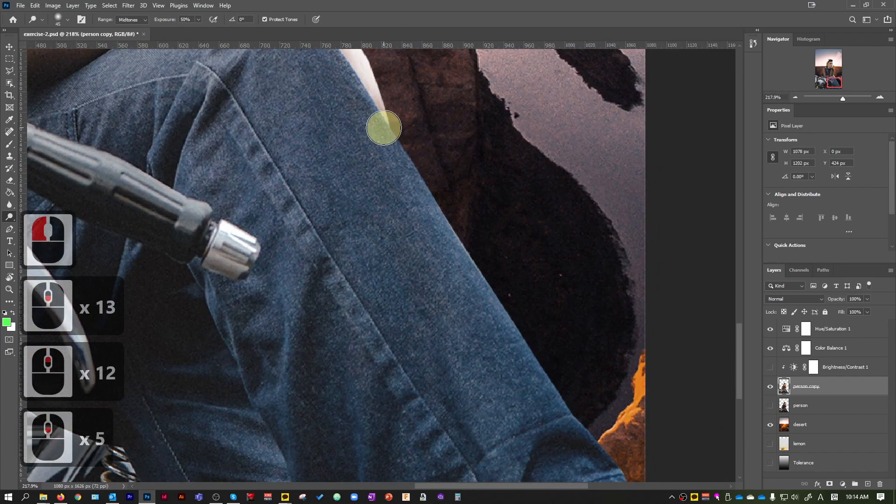
{"action": "scroll", "coordinate": [441, 146], "scroll_direction": "up", "scroll_amount": 9}
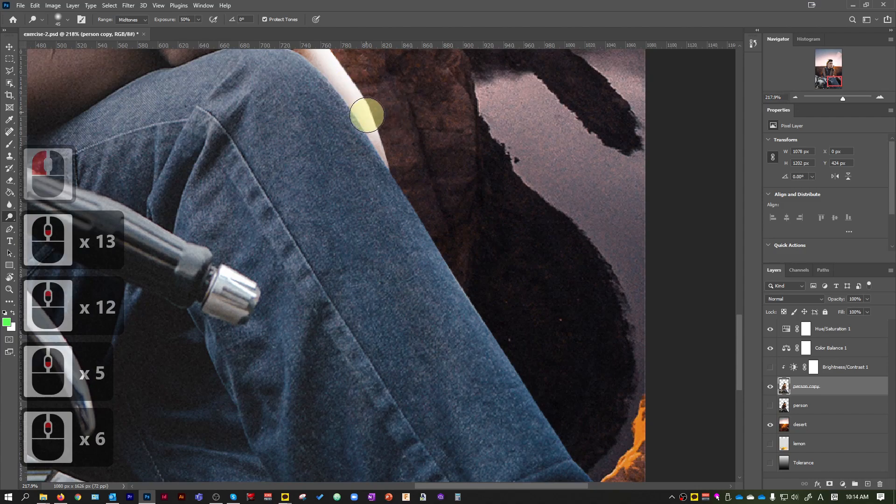
{"action": "left_click", "coordinate": [287, 65]}
{"action": "left_click", "coordinate": [280, 79]}
{"action": "left_click", "coordinate": [303, 88]}
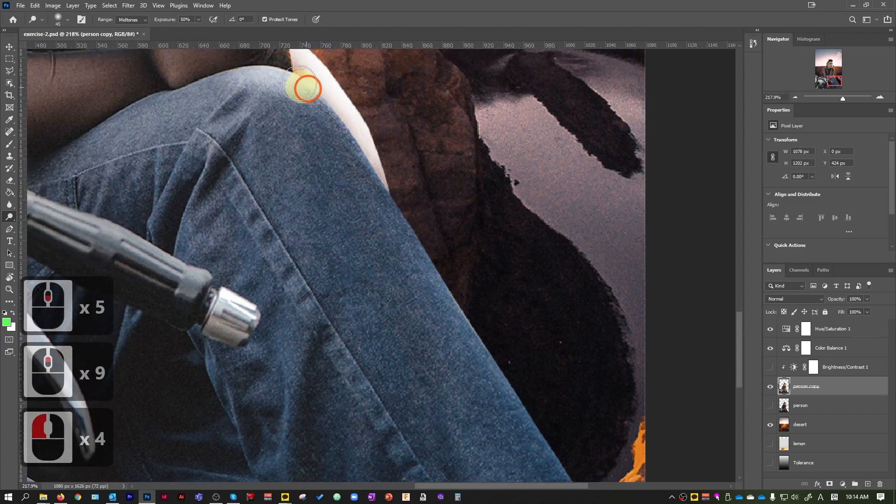
{"action": "left_click", "coordinate": [220, 94]}
{"action": "key", "text": "bracketright"}
{"action": "key", "text": "bracketright"}
{"action": "left_click", "coordinate": [272, 74]}
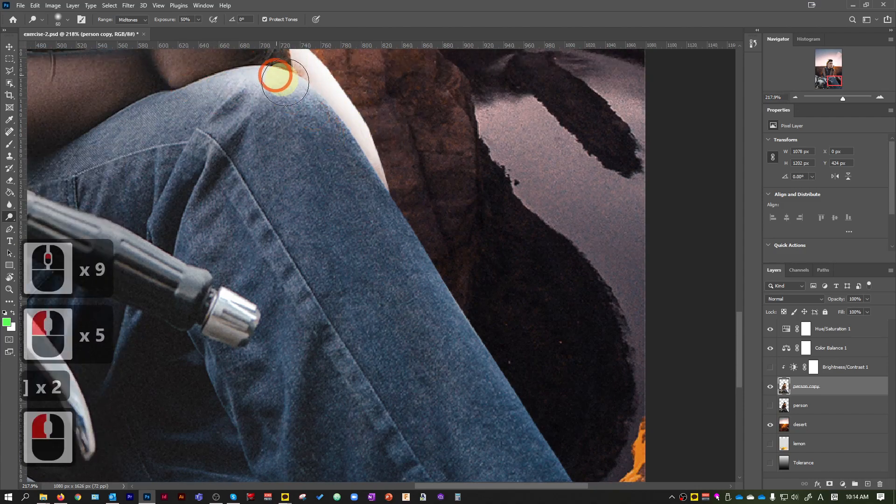
{"action": "left_click", "coordinate": [341, 116]}
Step: Reduce the Dodge brush to 35 px and lighten the jeans' outer edge in straight strokes from knee to lower leg
{"action": "key", "text": "bracketleft"}
{"action": "key", "text": "bracketleft"}
{"action": "key", "text": "bracketleft"}
{"action": "key", "text": "bracketleft"}
{"action": "scroll", "coordinate": [327, 95], "scroll_direction": "down", "scroll_amount": 4}
{"action": "left_click", "coordinate": [327, 78]}
{"action": "scroll", "coordinate": [467, 280], "scroll_direction": "down", "scroll_amount": 5}
{"action": "left_click", "coordinate": [583, 418], "text": "shift"}
{"action": "scroll", "coordinate": [359, 415], "scroll_direction": "up", "scroll_amount": 4}
{"action": "left_click", "coordinate": [582, 426], "text": "shift"}
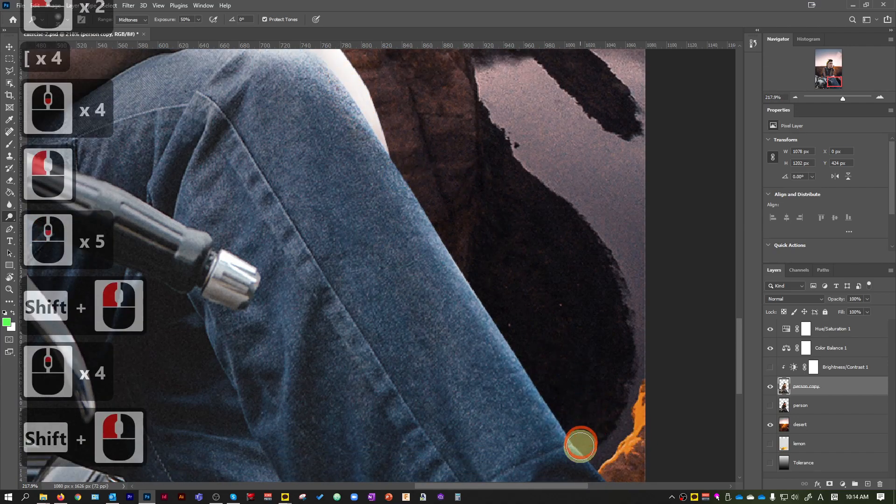
{"action": "left_click", "coordinate": [536, 360], "text": "shift"}
{"action": "left_click", "coordinate": [510, 238], "text": "shift"}
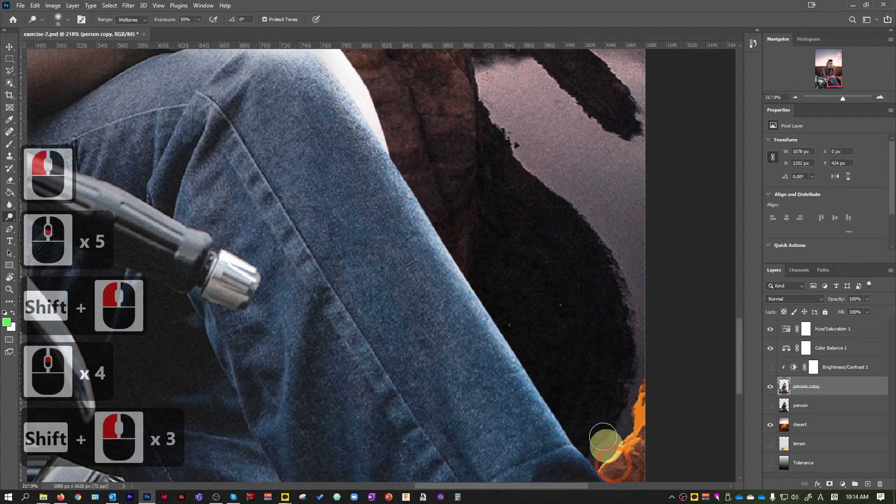
Step: Dodge the jeans' lower leg and cuff edge next to the orange rock
{"action": "scroll", "coordinate": [546, 365], "scroll_direction": "down", "scroll_amount": 13}
{"action": "double_click", "coordinate": [608, 382]}
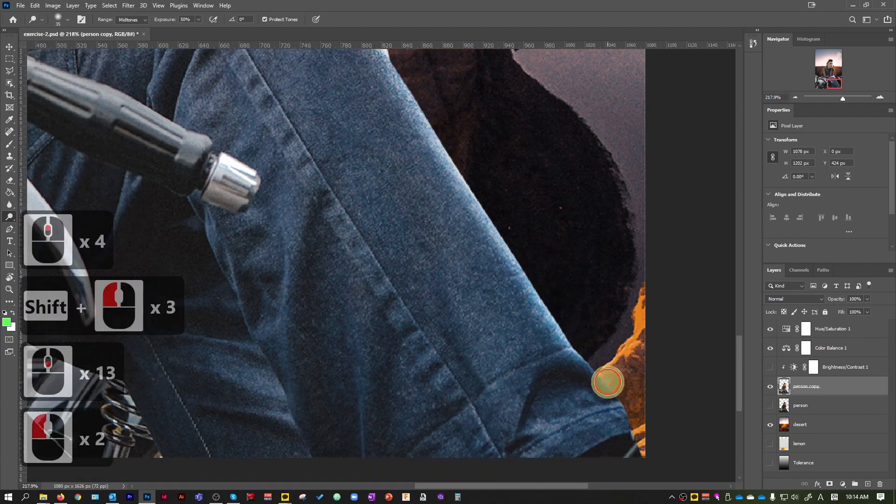
{"action": "left_click", "coordinate": [616, 406]}
{"action": "left_click", "coordinate": [622, 419]}
{"action": "left_click", "coordinate": [607, 403]}
Step: Enlarge the Dodge brush to 45 px and brighten the back and fingers of the hand under the chin
{"action": "scroll", "coordinate": [630, 317], "scroll_direction": "down", "scroll_amount": 8}
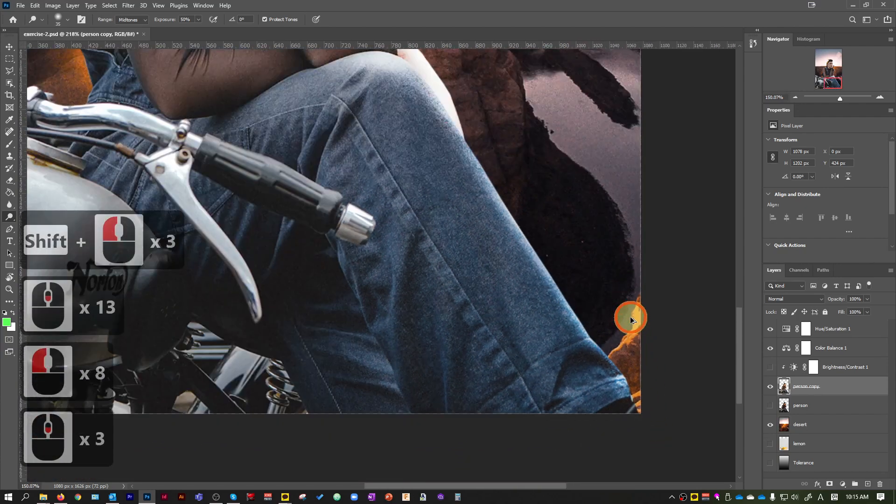
{"action": "scroll", "coordinate": [631, 346], "scroll_direction": "up", "scroll_amount": 20}
{"action": "scroll", "coordinate": [630, 347], "scroll_direction": "up", "scroll_amount": 10}
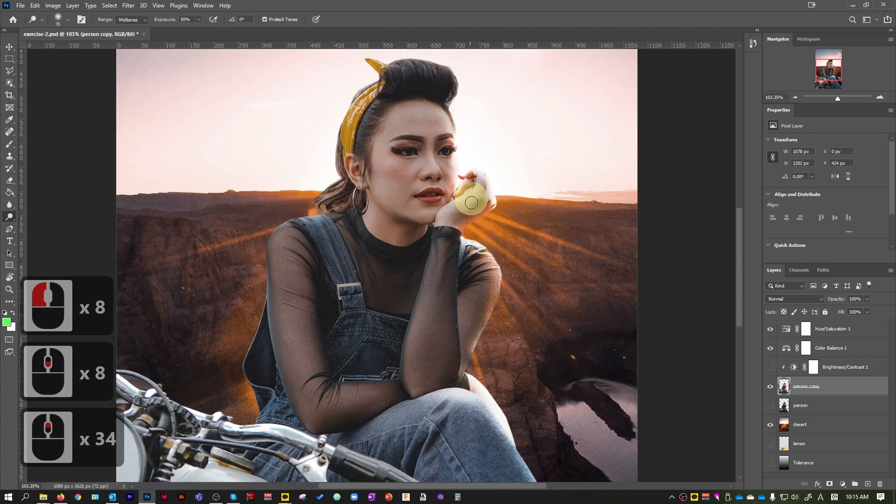
{"action": "scroll", "coordinate": [513, 280], "scroll_direction": "up", "scroll_amount": 9}
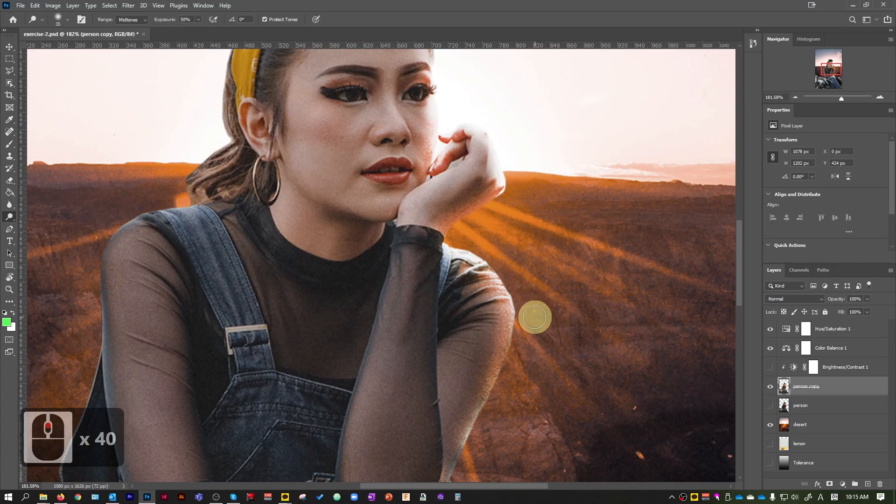
{"action": "scroll", "coordinate": [522, 302], "scroll_direction": "up", "scroll_amount": 6}
{"action": "scroll", "coordinate": [530, 258], "scroll_direction": "up", "scroll_amount": 10, "text": "ctrl"}
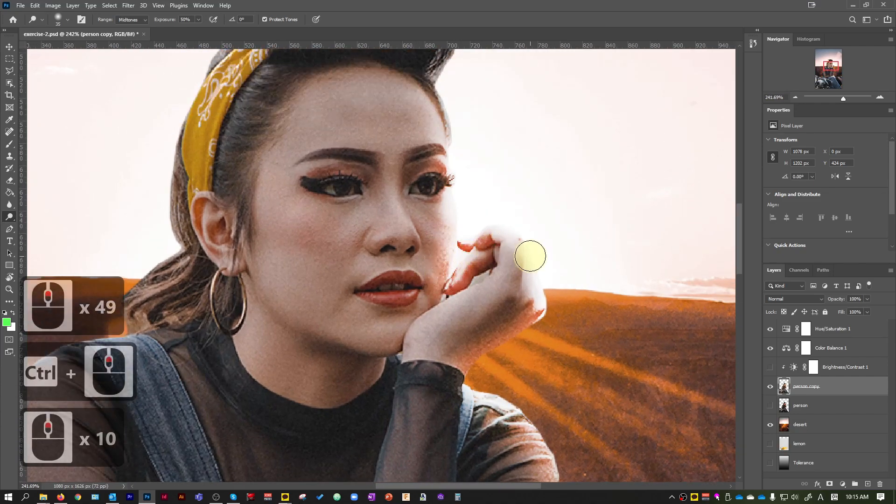
{"action": "key", "text": "bracketright"}
{"action": "key", "text": "bracketright"}
{"action": "left_click", "coordinate": [439, 316]}
{"action": "left_click", "coordinate": [490, 262]}
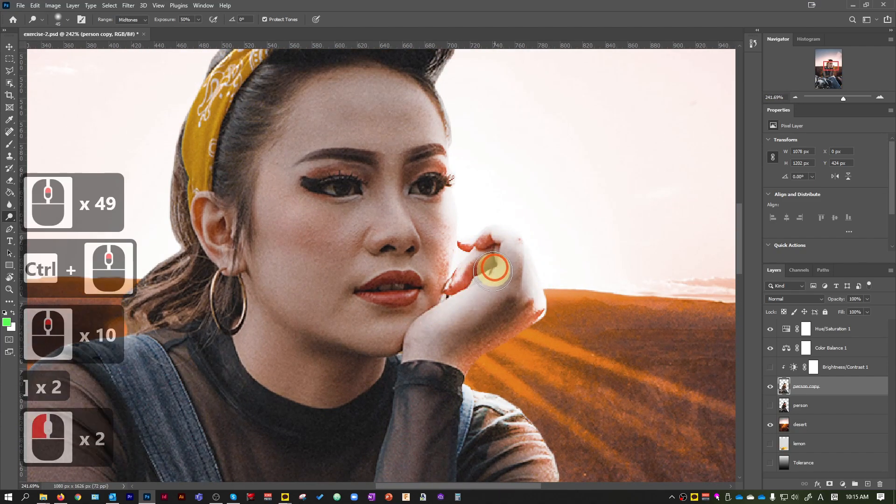
{"action": "left_click", "coordinate": [523, 246]}
Step: Enlarge the Dodge brush further and lighten the forehead and the sun-facing side of the face
{"action": "scroll", "coordinate": [513, 259], "scroll_direction": "up", "scroll_amount": 11}
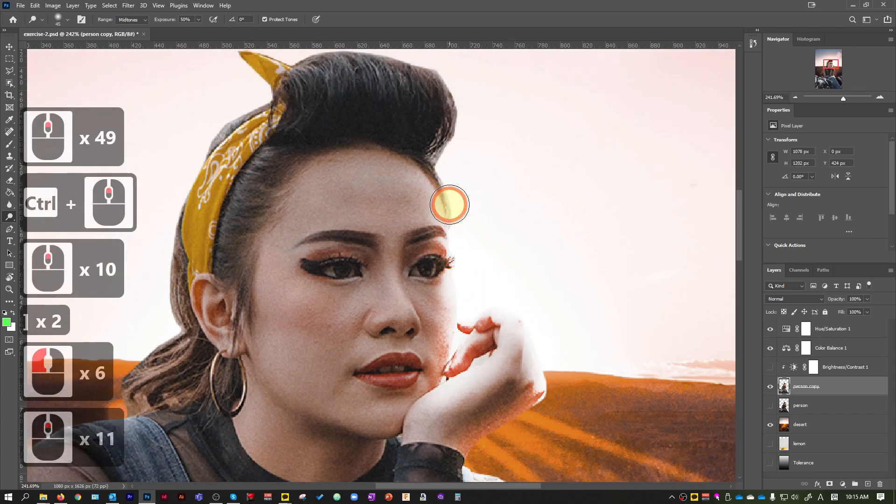
{"action": "key", "text": "bracketright"}
{"action": "key", "text": "bracketright"}
{"action": "key", "text": "bracketright"}
{"action": "key", "text": "bracketright"}
{"action": "left_click", "coordinate": [414, 150]}
{"action": "left_click", "coordinate": [450, 397]}
Step: Reduce the Dodge brush to 50 px and highlight the hairline and temple edge below the quiff
{"action": "scroll", "coordinate": [562, 262], "scroll_direction": "up", "scroll_amount": 6}
{"action": "key", "text": "bracketleft"}
{"action": "scroll", "coordinate": [485, 172], "scroll_direction": "up", "scroll_amount": 4}
{"action": "key", "text": "bracketleft"}
{"action": "key", "text": "bracketleft"}
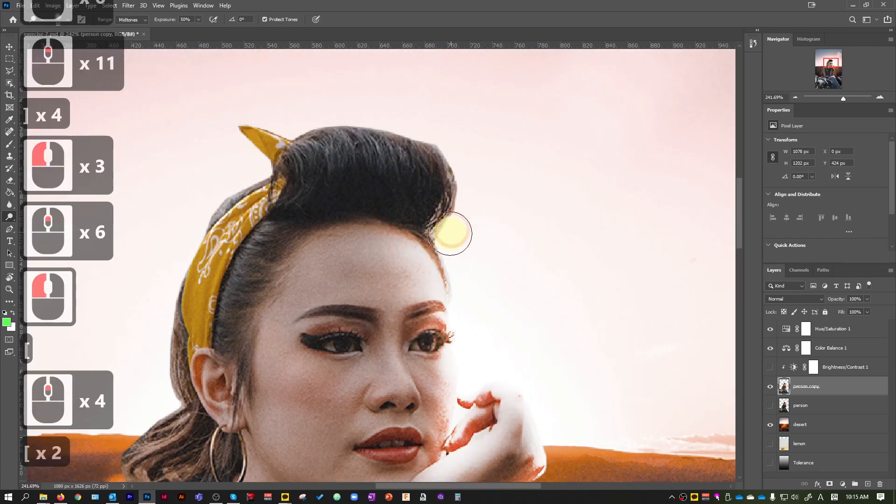
{"action": "left_click", "coordinate": [436, 240]}
{"action": "left_click", "coordinate": [437, 241]}
{"action": "left_click", "coordinate": [444, 248]}
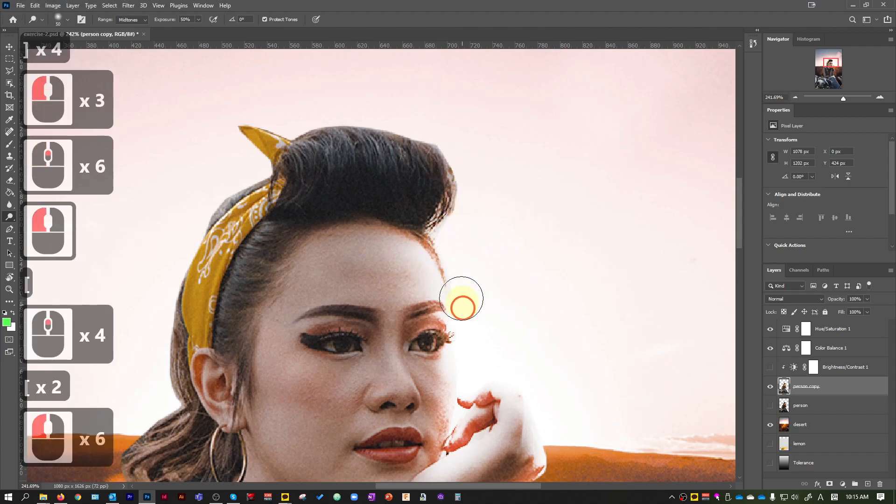
Step: Enlarge the Dodge brush to 70 px and brighten the top and sun-facing edge of the quiff
{"action": "key", "text": "bracketright"}
{"action": "key", "text": "bracketright"}
{"action": "left_click", "coordinate": [462, 155]}
{"action": "left_click", "coordinate": [456, 156]}
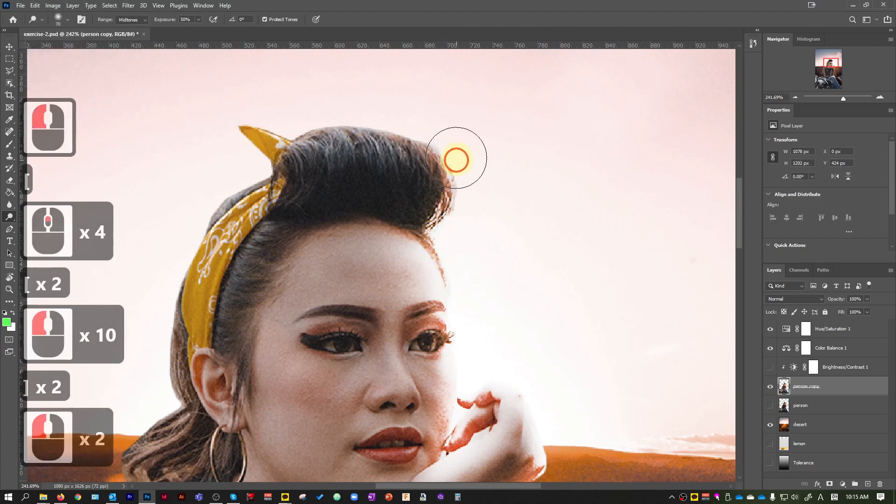
{"action": "left_click", "coordinate": [467, 161]}
{"action": "left_click", "coordinate": [373, 136]}
{"action": "left_click", "coordinate": [303, 138]}
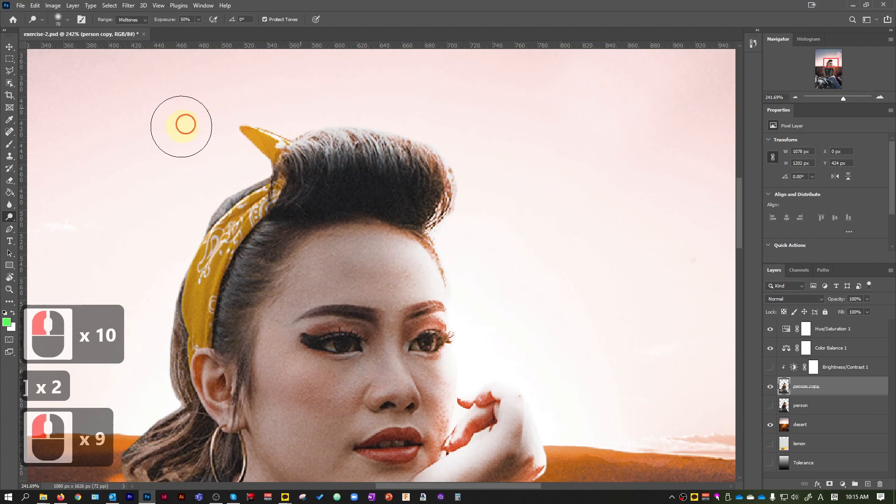
{"action": "left_click", "coordinate": [570, 200]}
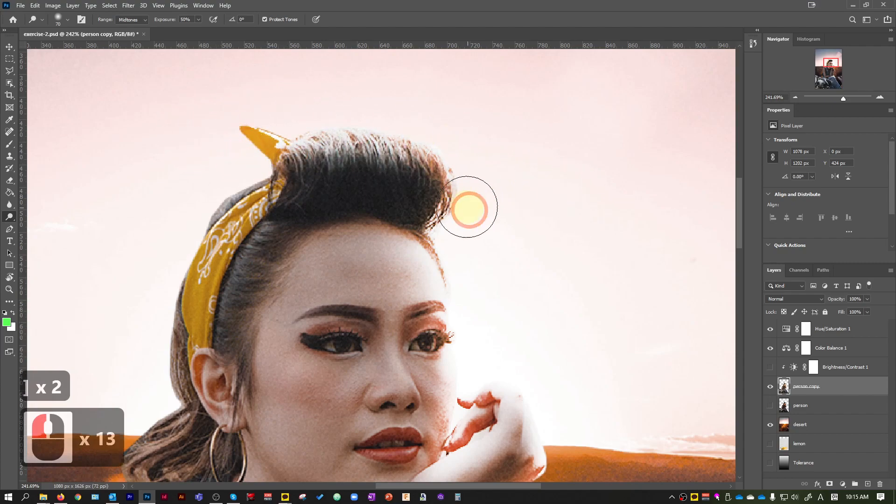
{"action": "left_click", "coordinate": [224, 152]}
{"action": "scroll", "coordinate": [438, 194], "scroll_direction": "down", "scroll_amount": 5}
{"action": "scroll", "coordinate": [438, 194], "scroll_direction": "up", "scroll_amount": 2}
{"action": "scroll", "coordinate": [444, 193], "scroll_direction": "down", "scroll_amount": 3}
{"action": "left_click", "coordinate": [418, 177]}
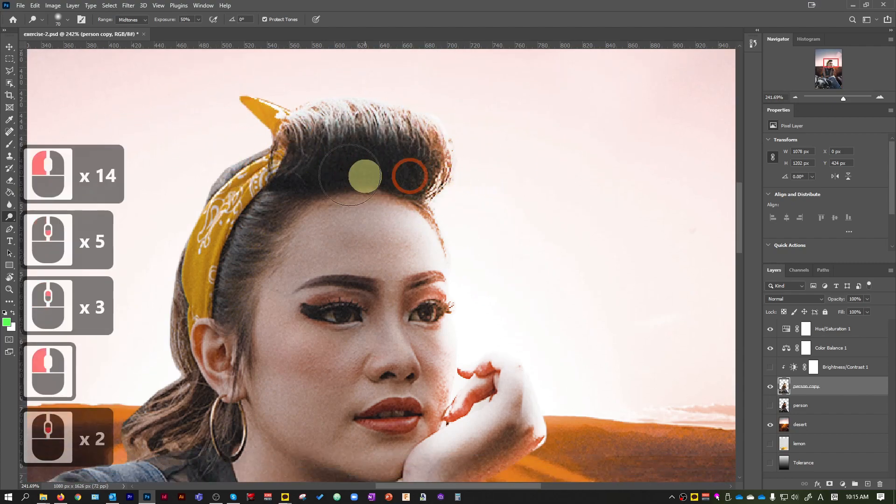
Step: Reduce the Dodge brush to 45 px and lighten the hair edge around the headband's knot and outer band
{"action": "left_click", "coordinate": [262, 137]}
{"action": "left_click", "coordinate": [263, 136]}
{"action": "key", "text": "bracketleft"}
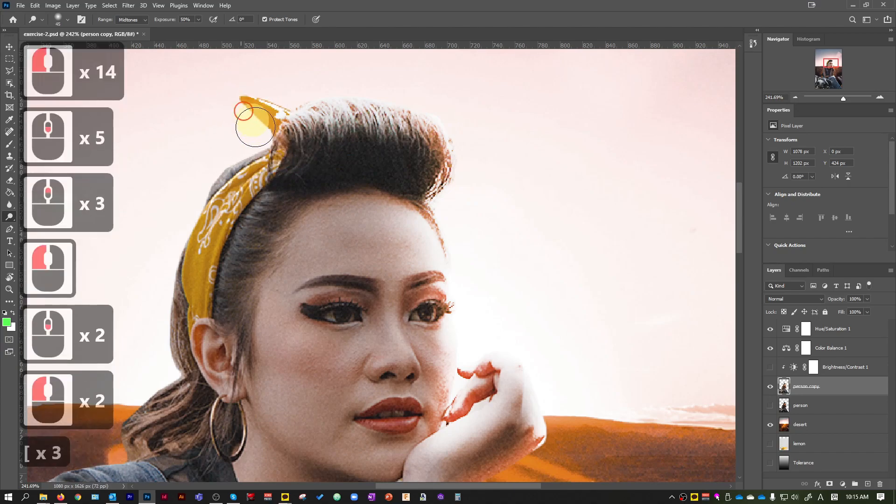
{"action": "left_click", "coordinate": [249, 148]}
{"action": "left_click", "coordinate": [248, 147]}
{"action": "left_click", "coordinate": [190, 210]}
{"action": "left_click", "coordinate": [184, 216]}
{"action": "left_click", "coordinate": [184, 216]}
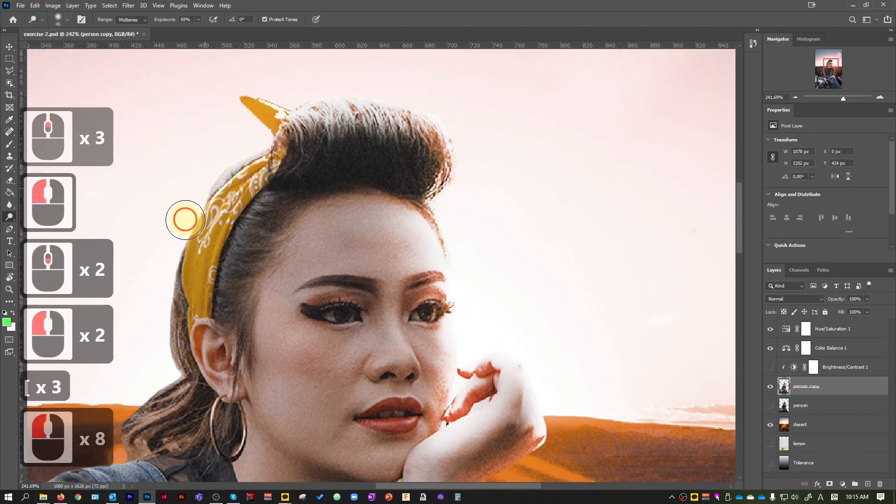
{"action": "left_click", "coordinate": [186, 219]}
{"action": "left_click", "coordinate": [186, 219]}
Step: Dodge the outer edge of the hair behind the headband and ear, enlarging the brush to 50 px
{"action": "scroll", "coordinate": [260, 150], "scroll_direction": "down", "scroll_amount": 5}
{"action": "left_click", "coordinate": [159, 297]}
{"action": "left_click", "coordinate": [150, 310]}
{"action": "left_click", "coordinate": [153, 276]}
{"action": "left_click", "coordinate": [156, 244]}
{"action": "left_click", "coordinate": [150, 257]}
{"action": "left_click", "coordinate": [147, 268]}
{"action": "mouse_move", "coordinate": [512, 494]}
{"action": "left_mouse_down"}
{"action": "mouse_move", "coordinate": [496, 480]}
{"action": "mouse_move", "coordinate": [473, 485]}
{"action": "left_mouse_up"}
{"action": "scroll", "coordinate": [355, 228], "scroll_direction": "down", "scroll_amount": 6}
{"action": "key", "text": "bracketright"}
{"action": "scroll", "coordinate": [334, 153], "scroll_direction": "down", "scroll_amount": 4}
{"action": "left_click", "coordinate": [334, 179]}
{"action": "left_click", "coordinate": [334, 179]}
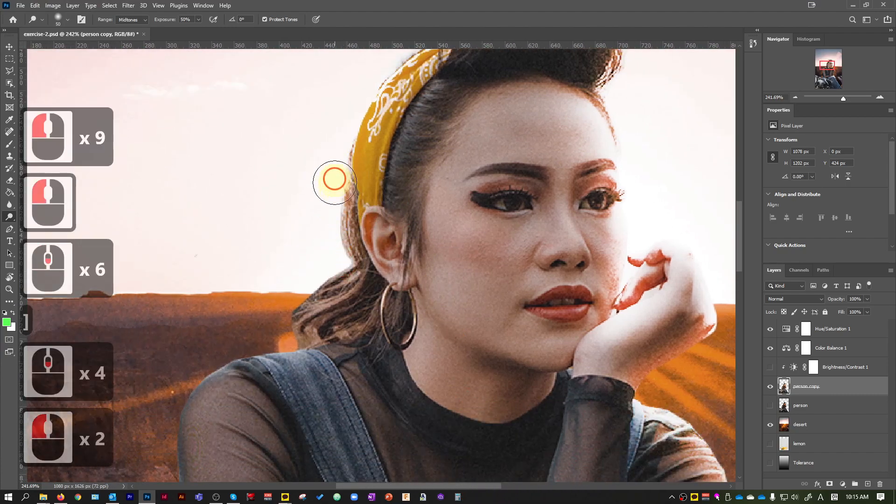
Step: Lighten the wavy hair falling behind the neck with the Dodge tool, enlarging the brush to 80 px
{"action": "left_click", "coordinate": [269, 333]}
{"action": "left_click", "coordinate": [268, 327]}
{"action": "left_click", "coordinate": [285, 308]}
{"action": "left_click", "coordinate": [292, 302]}
{"action": "left_click", "coordinate": [293, 300]}
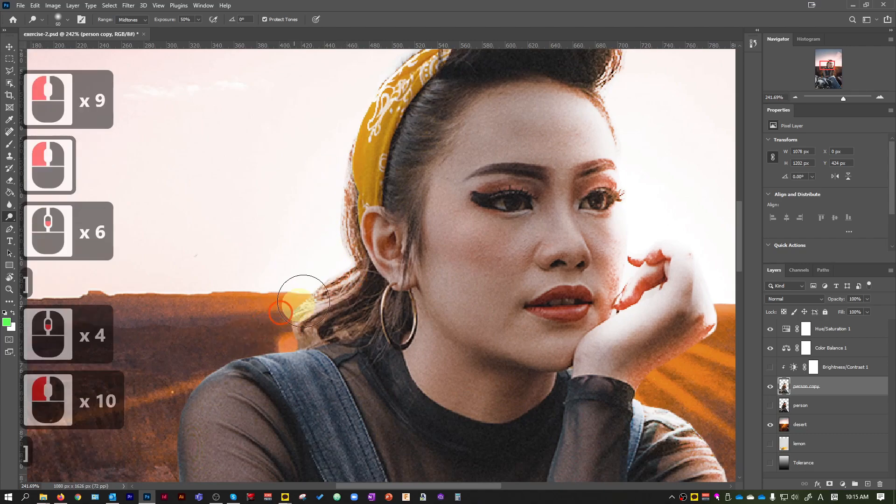
{"action": "key", "text": "bracketright"}
{"action": "key", "text": "bracketright"}
{"action": "key", "text": "bracketright"}
{"action": "left_click", "coordinate": [260, 332]}
{"action": "left_click", "coordinate": [255, 347]}
{"action": "left_click", "coordinate": [289, 318]}
{"action": "scroll", "coordinate": [321, 276], "scroll_direction": "up", "scroll_amount": 4}
{"action": "left_click", "coordinate": [321, 270]}
Step: Reduce the Dodge brush and brighten the top edge of the shoulder beside the denim strap
{"action": "scroll", "coordinate": [320, 252], "scroll_direction": "down", "scroll_amount": 10}
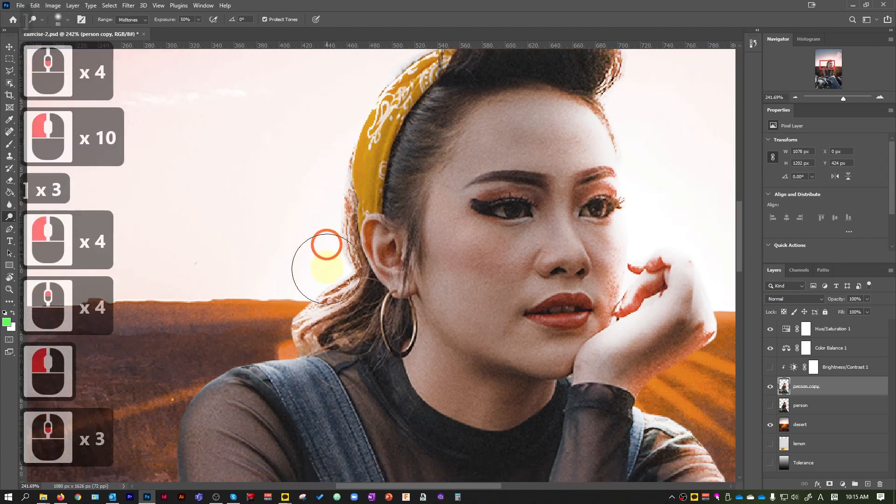
{"action": "key", "text": "bracketleft"}
{"action": "key", "text": "bracketleft"}
{"action": "left_click", "coordinate": [196, 345]}
{"action": "left_click", "coordinate": [189, 343]}
{"action": "left_click", "coordinate": [178, 341]}
{"action": "left_click", "coordinate": [320, 290]}
{"action": "scroll", "coordinate": [324, 280], "scroll_direction": "down", "scroll_amount": 5}
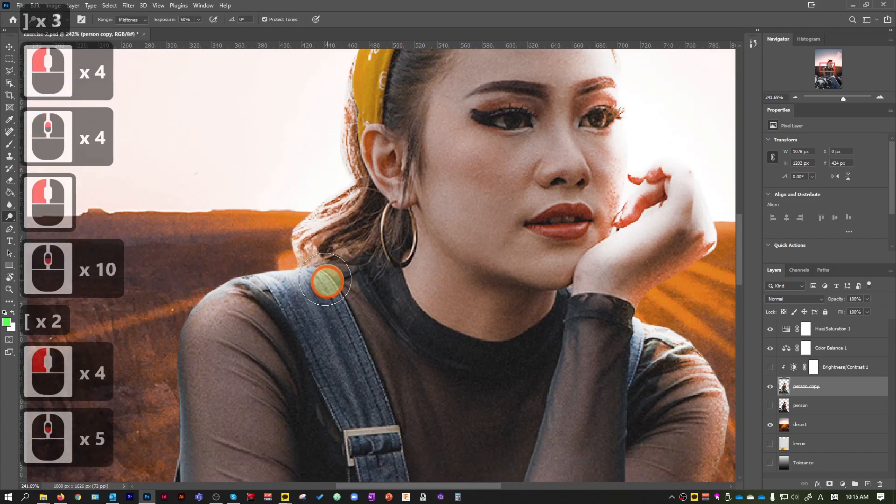
Step: Enlarge the Dodge brush to 80 px and brighten the strap's top and the outer edge of the shoulder and upper arm
{"action": "key", "text": "bracketright"}
{"action": "key", "text": "bracketright"}
{"action": "left_click", "coordinate": [336, 257]}
{"action": "scroll", "coordinate": [340, 255], "scroll_direction": "down", "scroll_amount": 4}
{"action": "left_click", "coordinate": [176, 374]}
{"action": "scroll", "coordinate": [194, 207], "scroll_direction": "down", "scroll_amount": 7}
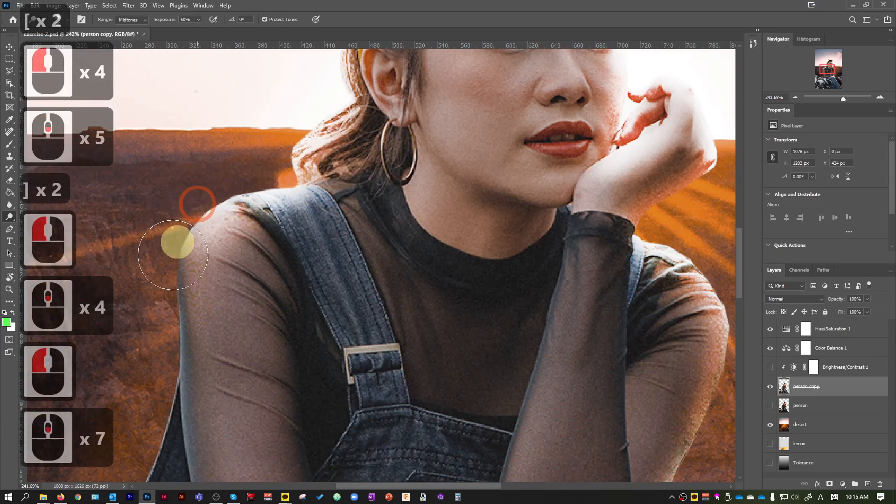
{"action": "left_click", "coordinate": [180, 280]}
{"action": "left_click", "coordinate": [174, 230]}
{"action": "left_click", "coordinate": [180, 262]}
{"action": "left_click", "coordinate": [215, 187]}
Step: Dodge the outer edge of the sheer sleeve and the adjoining back edge of the overalls
{"action": "scroll", "coordinate": [214, 193], "scroll_direction": "down", "scroll_amount": 1}
{"action": "scroll", "coordinate": [196, 196], "scroll_direction": "down", "scroll_amount": 10}
{"action": "left_click", "coordinate": [159, 323]}
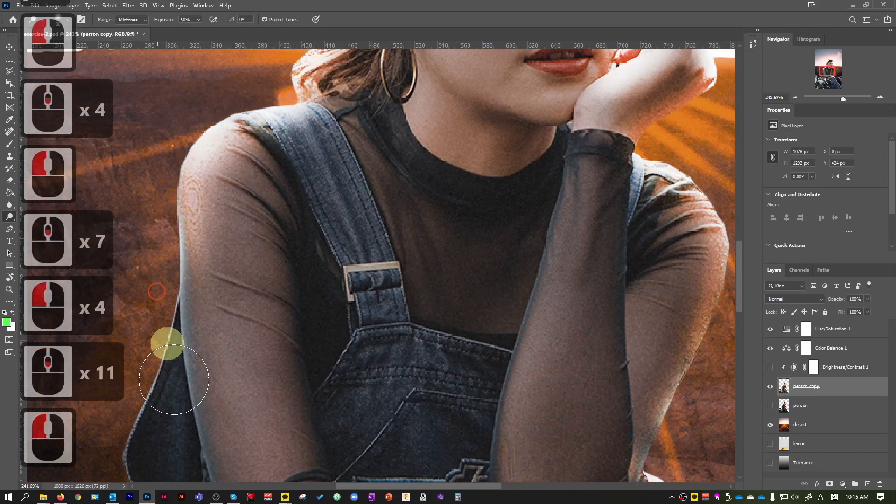
{"action": "left_click", "coordinate": [164, 243]}
{"action": "scroll", "coordinate": [170, 160], "scroll_direction": "down", "scroll_amount": 3}
{"action": "left_click", "coordinate": [203, 336]}
{"action": "scroll", "coordinate": [176, 196], "scroll_direction": "down", "scroll_amount": 9}
{"action": "left_click", "coordinate": [180, 233]}
{"action": "left_click", "coordinate": [173, 191]}
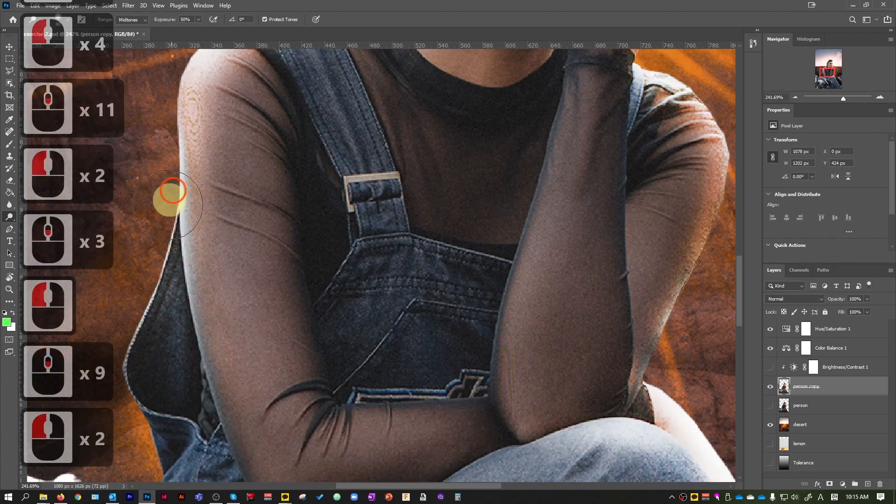
Step: Brighten the lower back flap of the overalls and the denim at the hip above the handlebar
{"action": "left_click", "coordinate": [136, 402]}
{"action": "left_click", "coordinate": [150, 410]}
{"action": "left_click", "coordinate": [176, 369]}
{"action": "scroll", "coordinate": [177, 374], "scroll_direction": "down", "scroll_amount": 12}
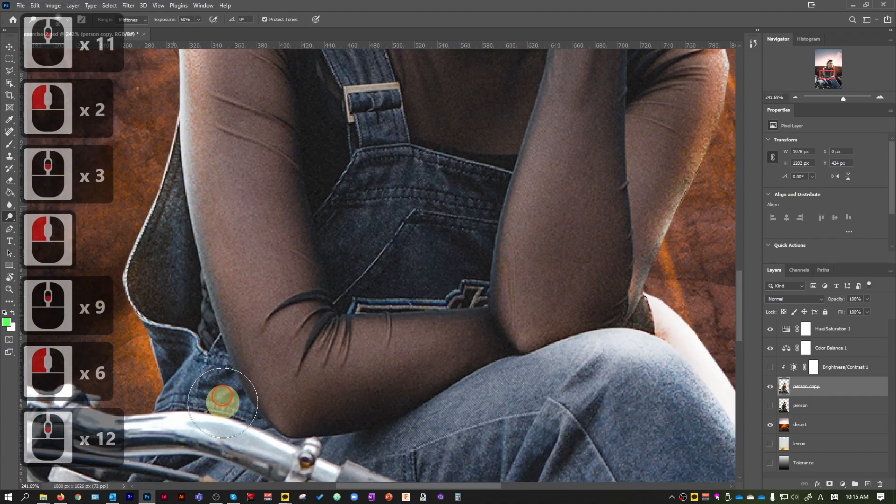
{"action": "left_click", "coordinate": [166, 400]}
{"action": "left_click", "coordinate": [160, 411]}
Step: Reduce the Dodge brush to 15 px and brighten the upper edge of the chrome handlebar in front of the hip
{"action": "left_click_drag", "start_coordinate": [476, 486], "coordinate": [401, 485]}
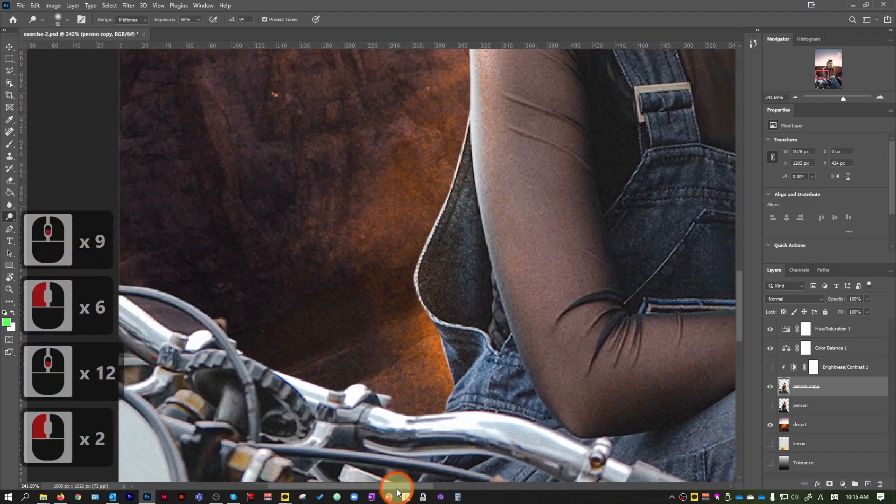
{"action": "scroll", "coordinate": [410, 396], "scroll_direction": "down", "scroll_amount": 5}
{"action": "key", "text": "bracketleft"}
{"action": "key", "text": "bracketleft"}
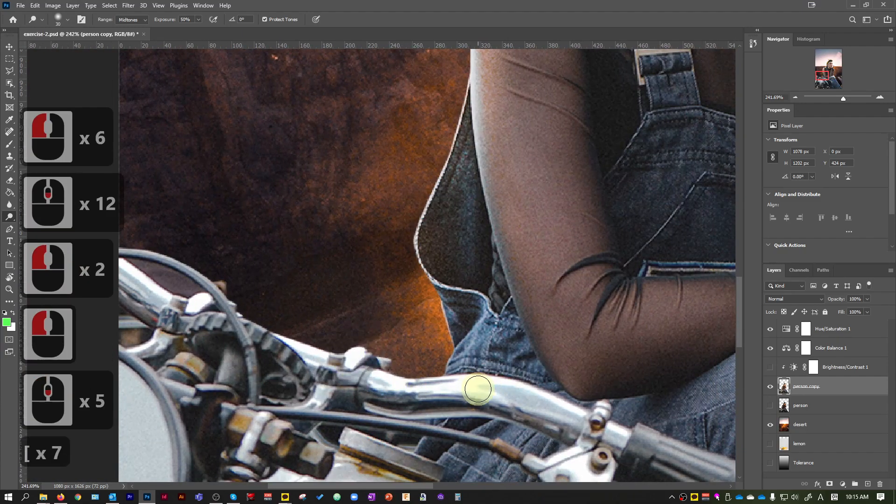
{"action": "left_click", "coordinate": [392, 386]}
{"action": "key", "text": "bracketleft"}
{"action": "key", "text": "bracketleft"}
{"action": "key", "text": "bracketleft"}
{"action": "key", "text": "bracketleft"}
{"action": "key", "text": "bracketright"}
{"action": "key", "text": "bracketright"}
{"action": "key", "text": "bracketright"}
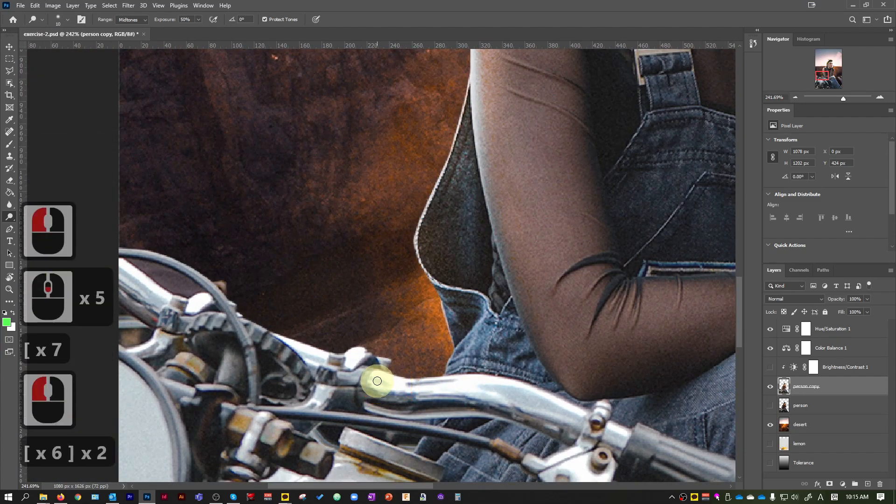
{"action": "left_click", "coordinate": [481, 382]}
{"action": "left_click", "coordinate": [479, 384]}
{"action": "left_click", "coordinate": [506, 387]}
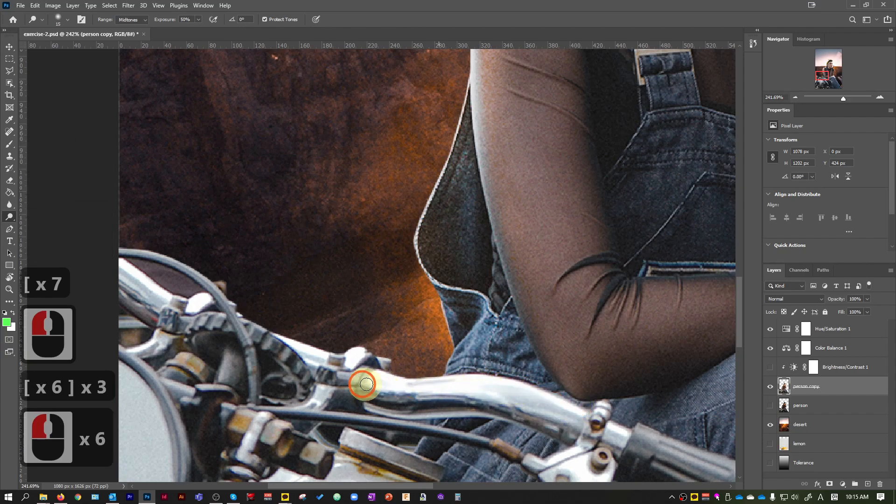
Step: Dodge the upper edge of the handlebar section nearest the image border
{"action": "left_click", "coordinate": [224, 320]}
{"action": "left_click", "coordinate": [173, 296]}
{"action": "left_click", "coordinate": [163, 292]}
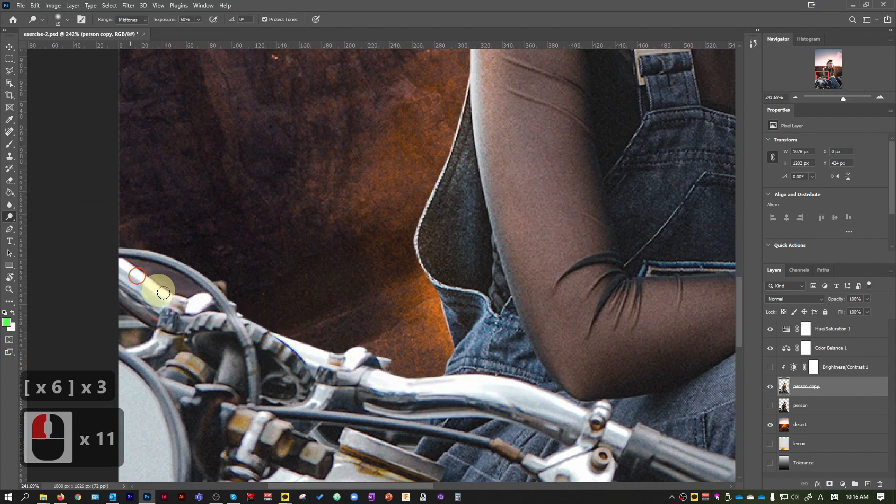
Step: Enlarge the Dodge brush to 80 px and add more light to the sun-facing side of the face and the quiff
{"action": "scroll", "coordinate": [115, 269], "scroll_direction": "down", "scroll_amount": 15}
{"action": "scroll", "coordinate": [310, 282], "scroll_direction": "up", "scroll_amount": 8}
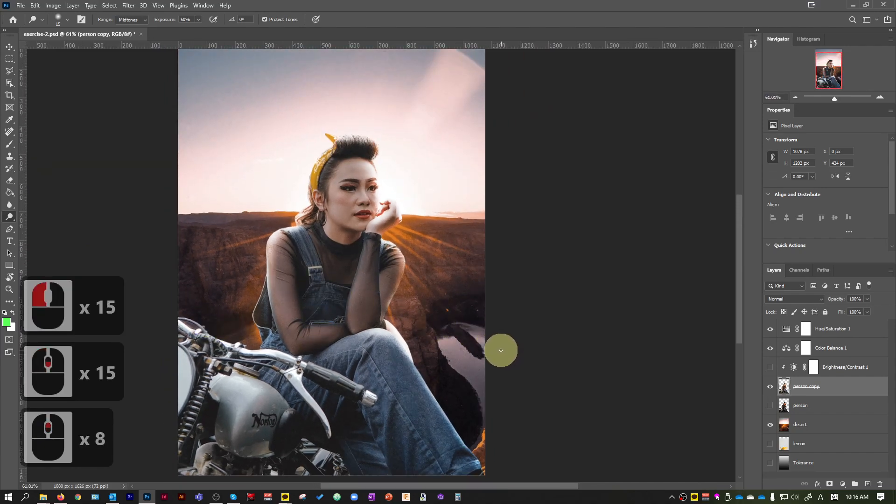
{"action": "scroll", "coordinate": [311, 188], "scroll_direction": "up", "scroll_amount": 11}
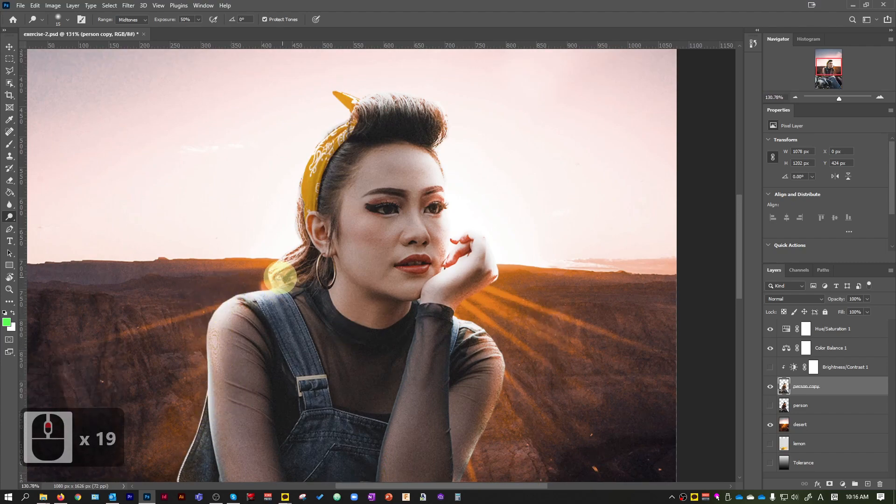
{"action": "scroll", "coordinate": [384, 194], "scroll_direction": "up", "scroll_amount": 2}
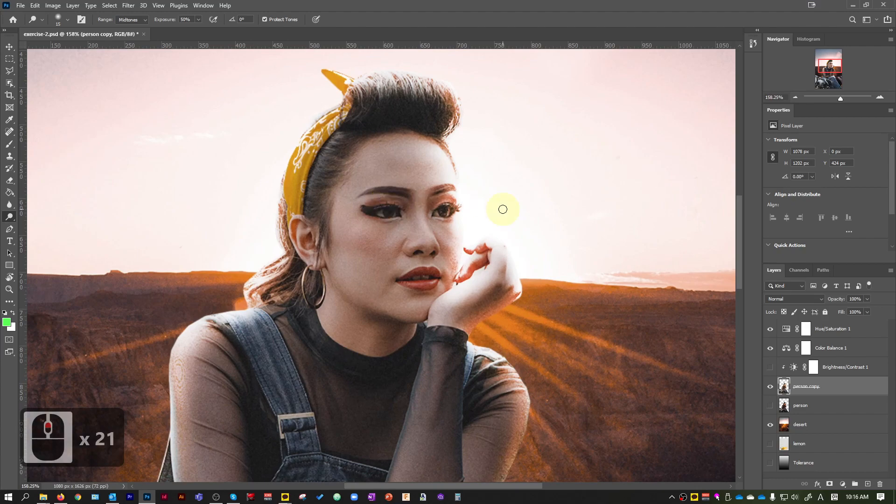
{"action": "key", "text": "bracketright"}
{"action": "key", "text": "bracketright"}
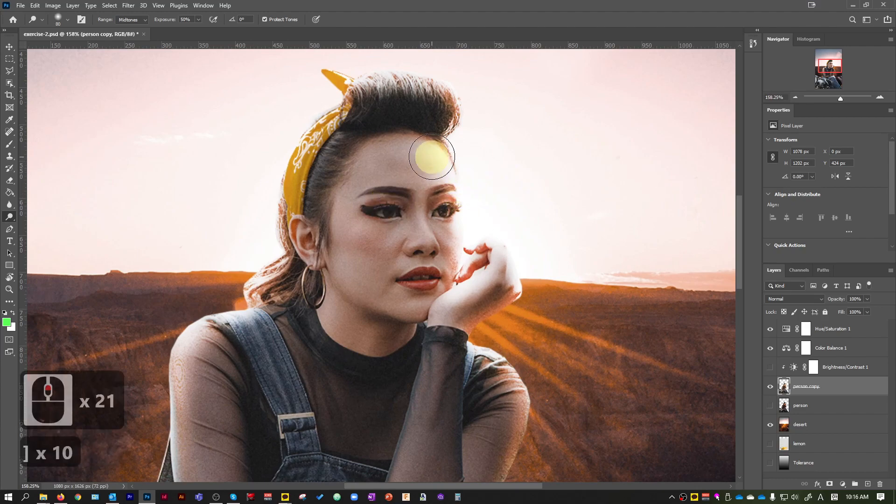
{"action": "mouse_move", "coordinate": [446, 220]}
{"action": "left_mouse_down"}
{"action": "mouse_move", "coordinate": [438, 281]}
{"action": "mouse_move", "coordinate": [430, 299]}
{"action": "left_mouse_up"}
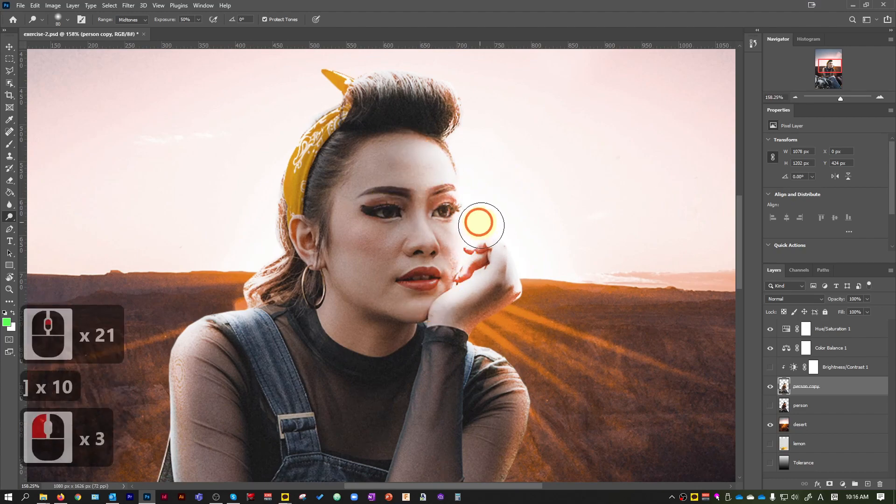
{"action": "left_click", "coordinate": [398, 91]}
Step: Switch to the Eraser and set its opacity to 17% and its brush hardness to 0%
{"action": "scroll", "coordinate": [570, 266], "scroll_direction": "down", "scroll_amount": 6}
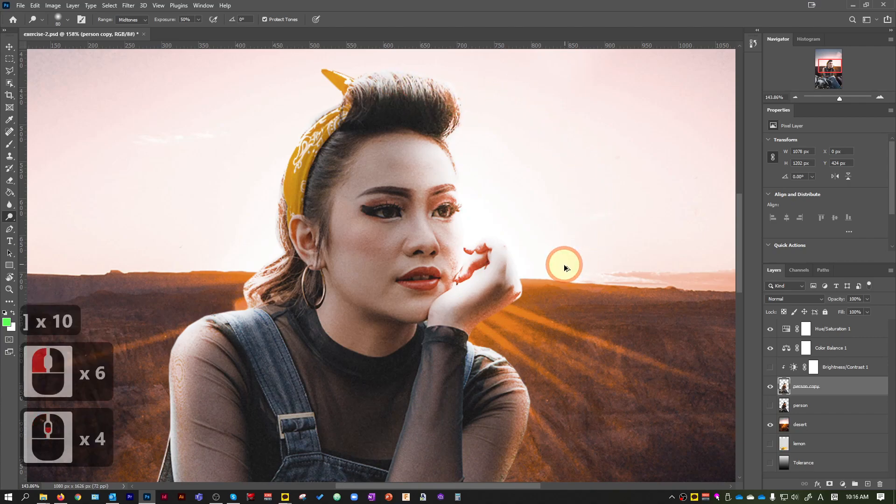
{"action": "scroll", "coordinate": [576, 387], "scroll_direction": "up", "scroll_amount": 5}
{"action": "scroll", "coordinate": [577, 397], "scroll_direction": "up", "scroll_amount": 6}
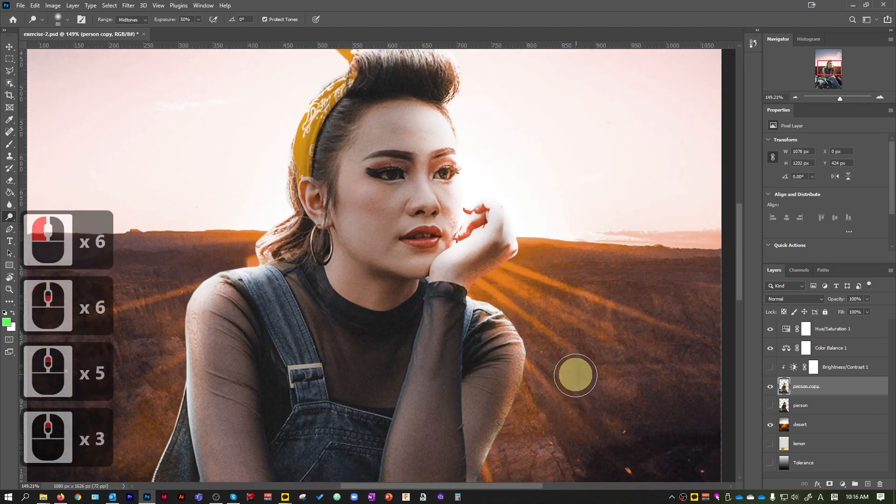
{"action": "scroll", "coordinate": [573, 374], "scroll_direction": "up", "scroll_amount": 12}
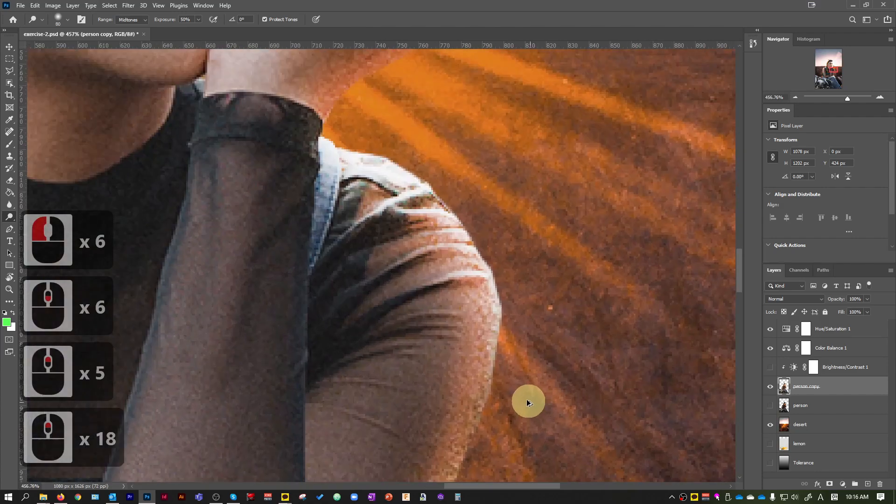
{"action": "scroll", "coordinate": [486, 352], "scroll_direction": "down", "scroll_amount": 6}
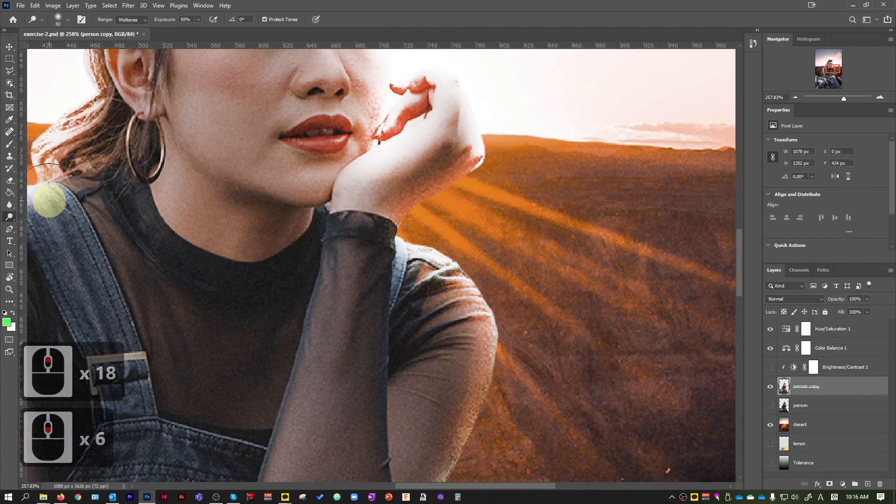
{"action": "key", "text": "e"}
{"action": "right_click", "coordinate": [117, 163]}
{"action": "left_click", "coordinate": [175, 138]}
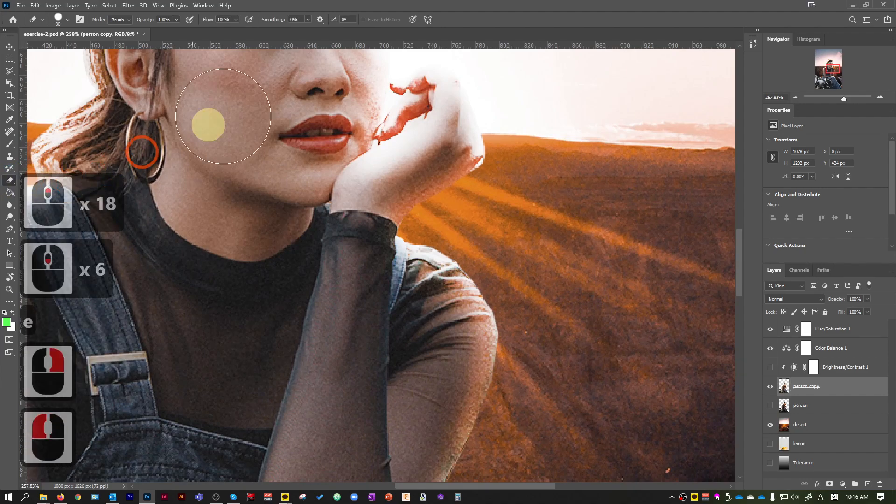
{"action": "mouse_move", "coordinate": [178, 20]}
{"action": "left_mouse_down"}
{"action": "mouse_move", "coordinate": [156, 34]}
{"action": "mouse_move", "coordinate": [175, 29]}
{"action": "mouse_move", "coordinate": [141, 32]}
{"action": "left_mouse_up"}
{"action": "right_click", "coordinate": [557, 217]}
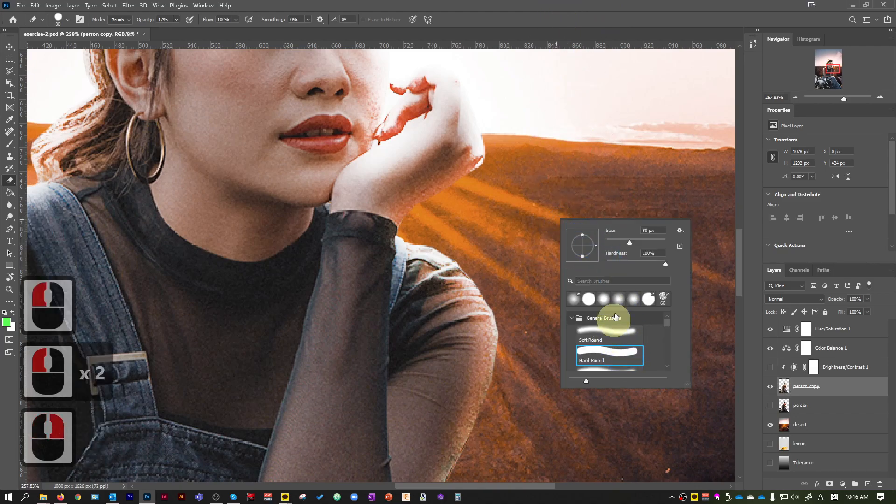
{"action": "left_click_drag", "start_coordinate": [663, 264], "coordinate": [580, 259]}
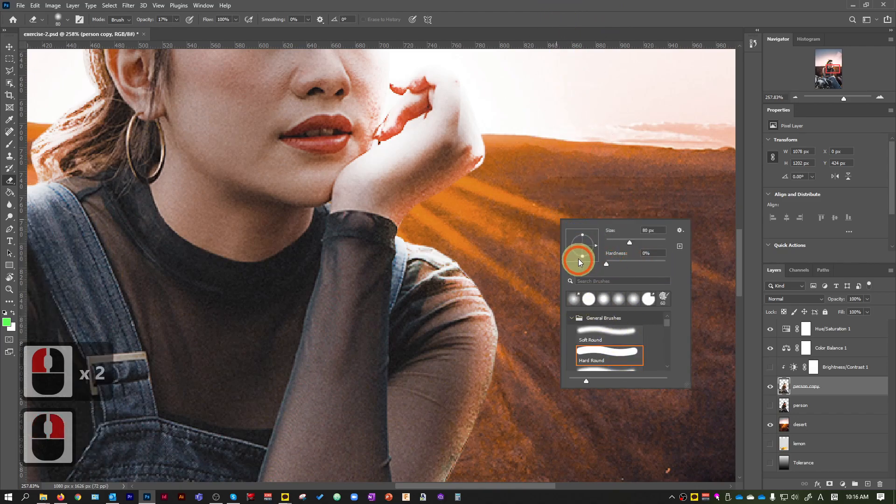
{"action": "left_click", "coordinate": [488, 359]}
Step: Reduce the Eraser to 25 px and soften the outer edge of the sun-side shoulder and upper arm
{"action": "scroll", "coordinate": [495, 342], "scroll_direction": "up", "scroll_amount": 10}
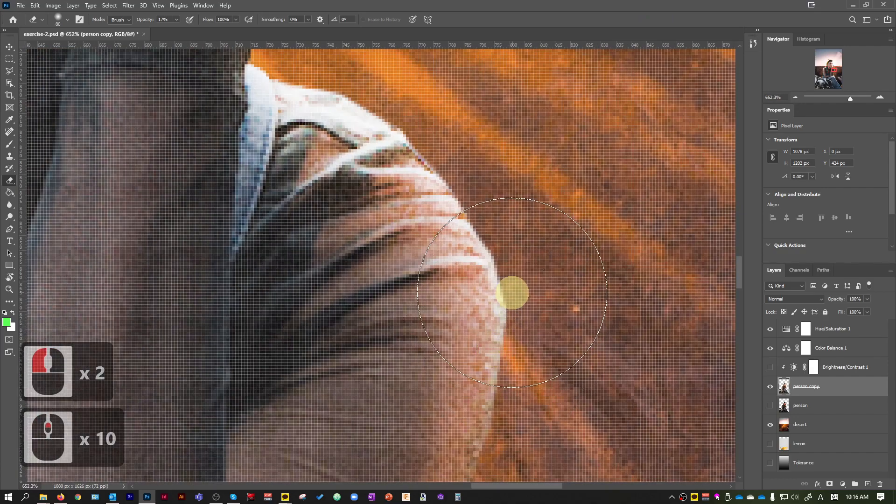
{"action": "key", "text": "bracketleft"}
{"action": "key", "text": "bracketleft"}
{"action": "key", "text": "bracketleft"}
{"action": "scroll", "coordinate": [491, 237], "scroll_direction": "down", "scroll_amount": 4}
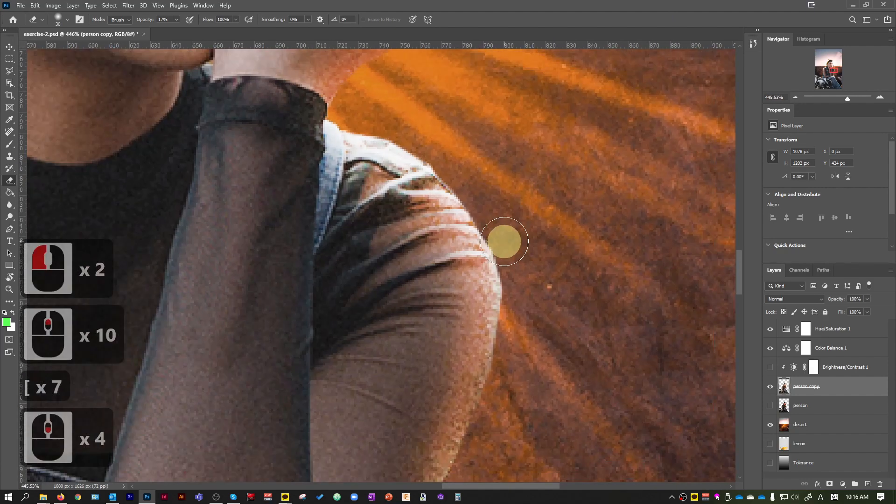
{"action": "key", "text": "bracketleft"}
{"action": "key", "text": "bracketleft"}
{"action": "mouse_move", "coordinate": [469, 189]}
{"action": "left_mouse_down"}
{"action": "mouse_move", "coordinate": [527, 273]}
{"action": "mouse_move", "coordinate": [502, 237]}
{"action": "mouse_move", "coordinate": [518, 309]}
{"action": "mouse_move", "coordinate": [514, 252]}
{"action": "mouse_move", "coordinate": [526, 353]}
{"action": "mouse_move", "coordinate": [513, 217]}
{"action": "mouse_move", "coordinate": [520, 246]}
{"action": "mouse_move", "coordinate": [493, 188]}
{"action": "mouse_move", "coordinate": [516, 331]}
{"action": "mouse_move", "coordinate": [513, 257]}
{"action": "mouse_move", "coordinate": [486, 386]}
{"action": "left_mouse_up"}
{"action": "scroll", "coordinate": [519, 246], "scroll_direction": "down", "scroll_amount": 3}
{"action": "scroll", "coordinate": [506, 254], "scroll_direction": "down", "scroll_amount": 5}
{"action": "left_click", "coordinate": [506, 254]}
{"action": "scroll", "coordinate": [518, 299], "scroll_direction": "down", "scroll_amount": 7}
{"action": "scroll", "coordinate": [518, 300], "scroll_direction": "down", "scroll_amount": 5}
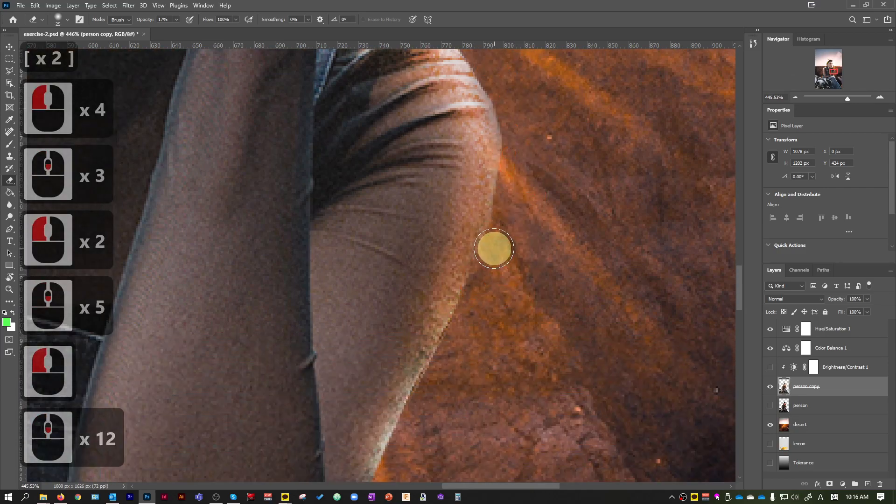
Step: Enlarge the Eraser and fade the sun-side arm's lower edge down towards the elbow
{"action": "left_click", "coordinate": [516, 304]}
{"action": "scroll", "coordinate": [504, 280], "scroll_direction": "down", "scroll_amount": 5}
{"action": "key", "text": "bracketright"}
{"action": "key", "text": "bracketright"}
{"action": "key", "text": "bracketright"}
{"action": "left_click_drag", "start_coordinate": [409, 428], "coordinate": [428, 412]}
{"action": "scroll", "coordinate": [471, 376], "scroll_direction": "down", "scroll_amount": 15}
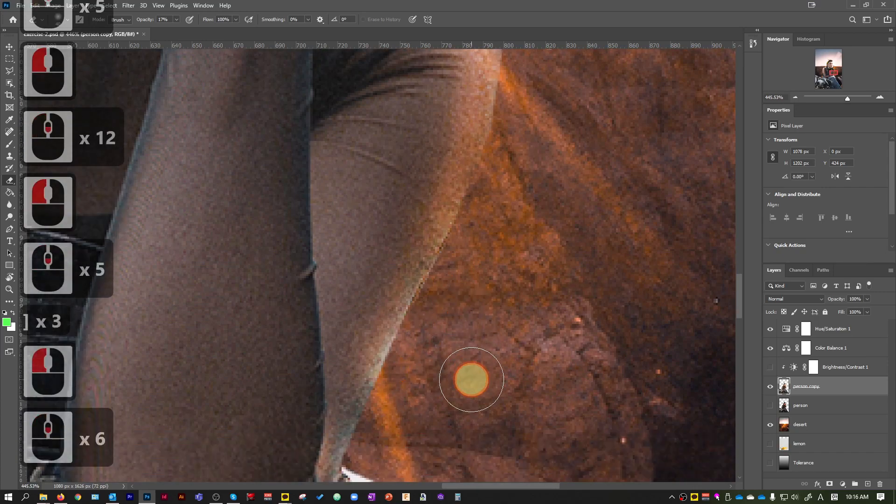
Step: Soften the lower sun-side elbow and the bright outer edge of the thigh beneath it, undoing the last stroke
{"action": "double_click", "coordinate": [386, 348]}
{"action": "scroll", "coordinate": [381, 306], "scroll_direction": "down", "scroll_amount": 11}
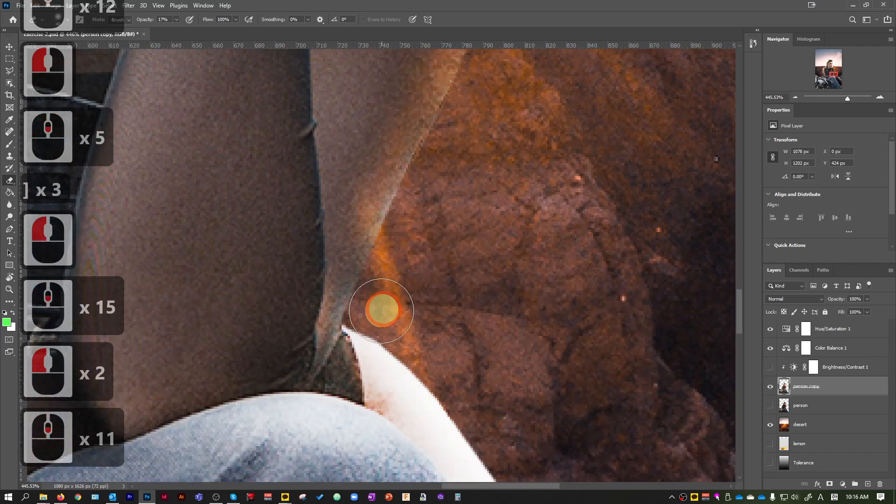
{"action": "left_click", "coordinate": [411, 325]}
{"action": "left_click", "coordinate": [487, 340]}
{"action": "scroll", "coordinate": [490, 340], "scroll_direction": "down", "scroll_amount": 11}
{"action": "left_click", "coordinate": [510, 366]}
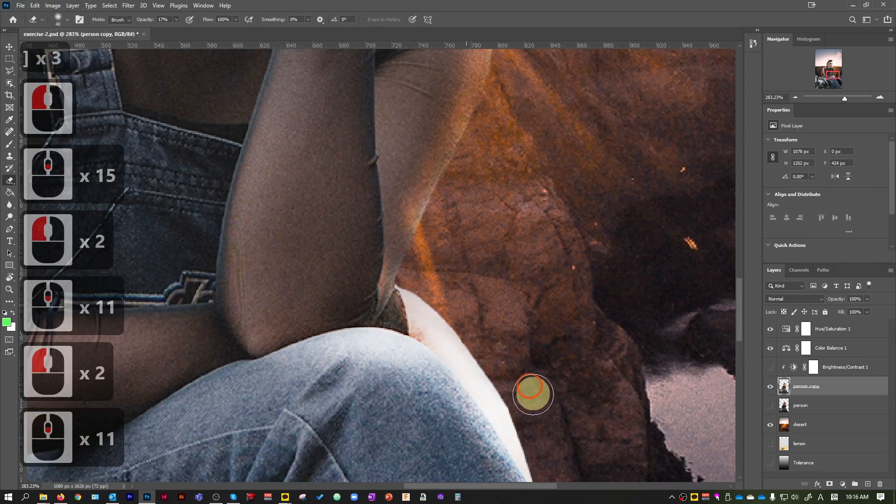
{"action": "left_click", "coordinate": [520, 391]}
{"action": "scroll", "coordinate": [536, 349], "scroll_direction": "down", "scroll_amount": 7}
{"action": "scroll", "coordinate": [560, 355], "scroll_direction": "down", "scroll_amount": 12}
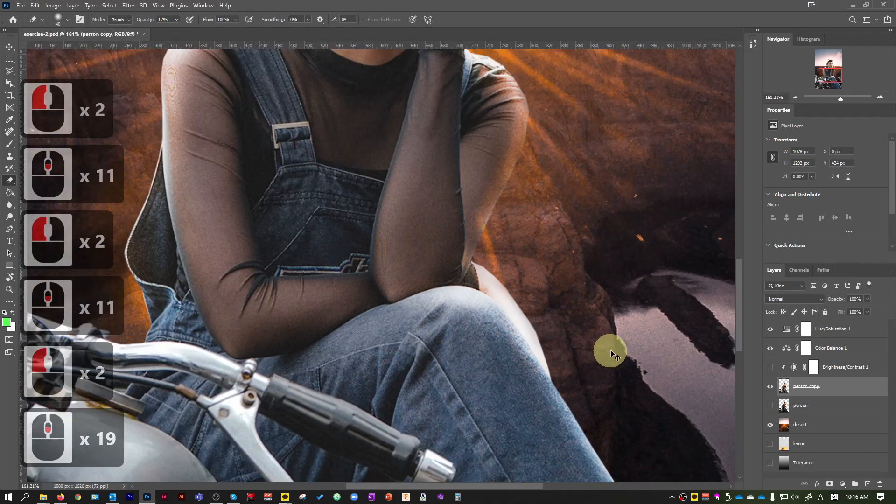
{"action": "key", "text": "ctrl+z"}
Step: Reduce the Eraser to 20 px and soften the lower edge of the raised hand against the desert horizon
{"action": "scroll", "coordinate": [607, 343], "scroll_direction": "up", "scroll_amount": 15}
{"action": "scroll", "coordinate": [583, 265], "scroll_direction": "up", "scroll_amount": 16}
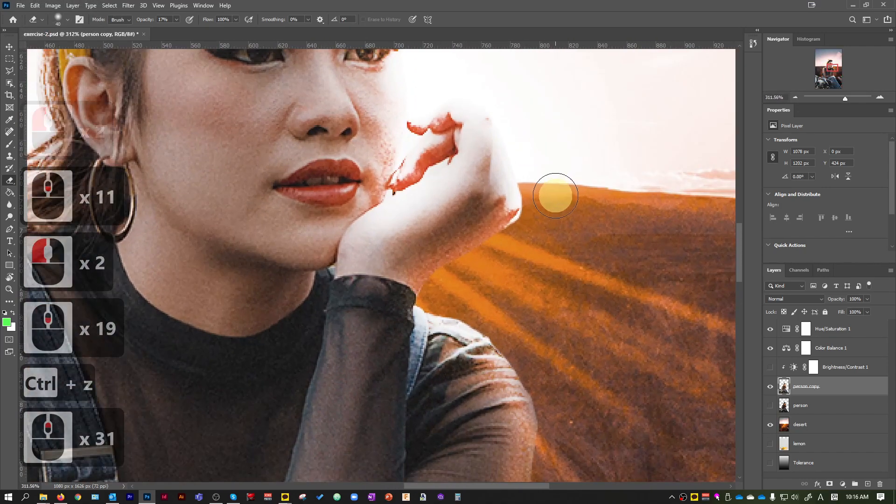
{"action": "left_click", "coordinate": [556, 196]}
{"action": "key", "text": "bracketleft"}
{"action": "key", "text": "bracketleft"}
{"action": "key", "text": "bracketleft"}
{"action": "key", "text": "bracketleft"}
{"action": "left_click", "coordinate": [517, 242]}
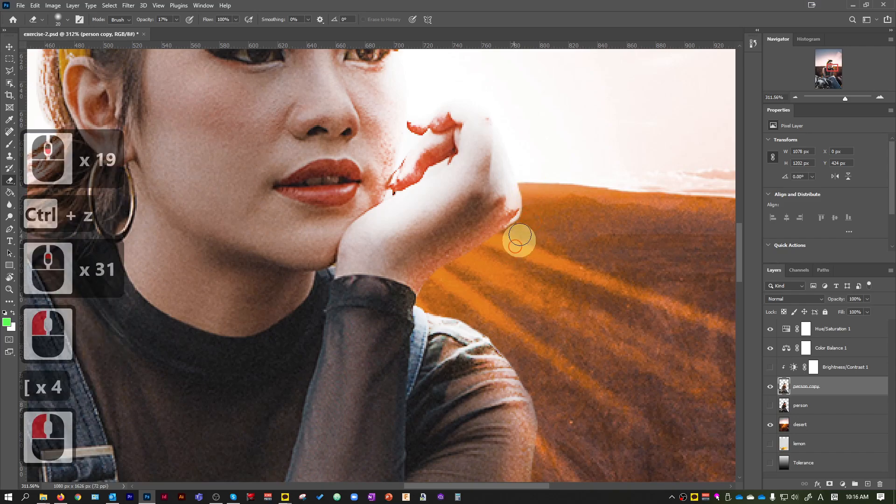
{"action": "left_click", "coordinate": [504, 247]}
{"action": "left_click", "coordinate": [511, 246]}
Step: Fade the outer edge and knuckles of the raised hand into the glow, undoing one stroke and erasing there again
{"action": "scroll", "coordinate": [525, 253], "scroll_direction": "up", "scroll_amount": 10}
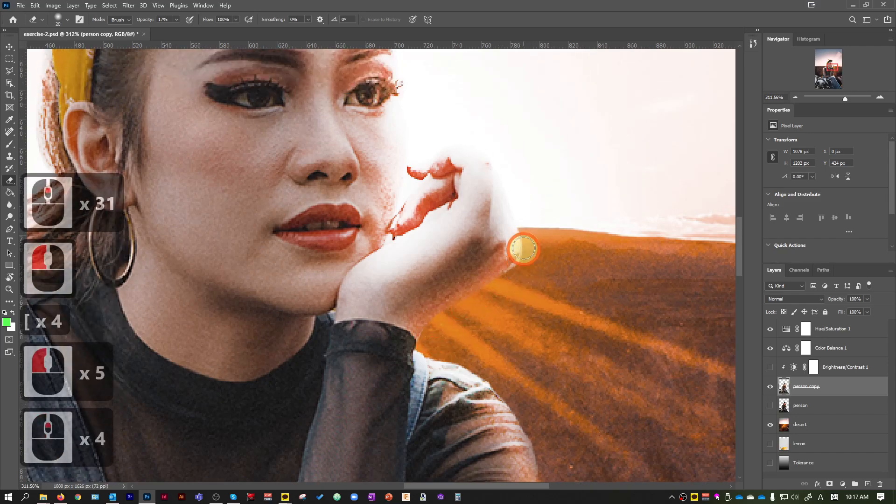
{"action": "left_click", "coordinate": [530, 254]}
{"action": "left_click", "coordinate": [495, 184]}
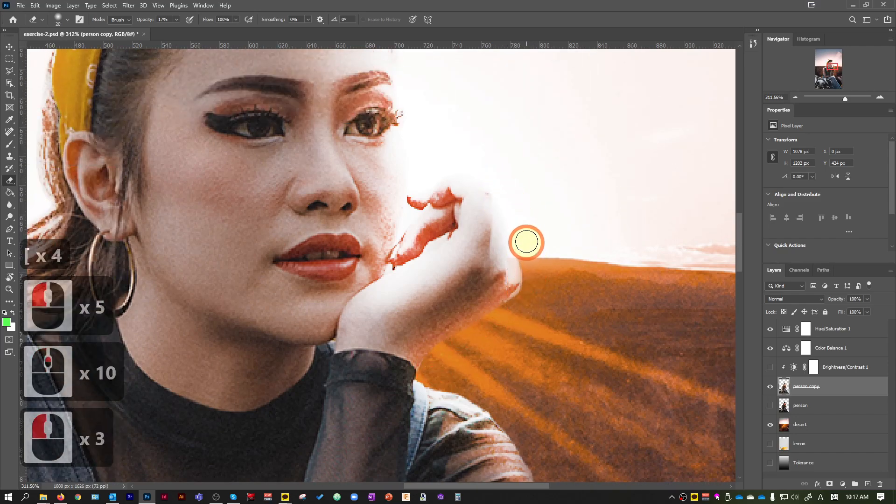
{"action": "key", "text": "ctrl+z"}
{"action": "left_click", "coordinate": [524, 244]}
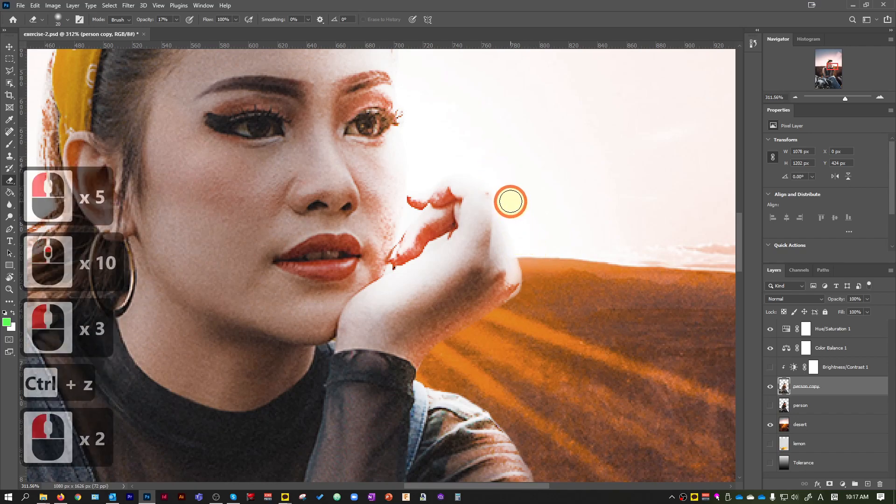
{"action": "left_click", "coordinate": [446, 179]}
{"action": "scroll", "coordinate": [449, 147], "scroll_direction": "down", "scroll_amount": 4}
Step: Soften the sun-facing outline of the face from the cheek past the eye and forehead to the front of the quiff
{"action": "scroll", "coordinate": [442, 216], "scroll_direction": "up", "scroll_amount": 11}
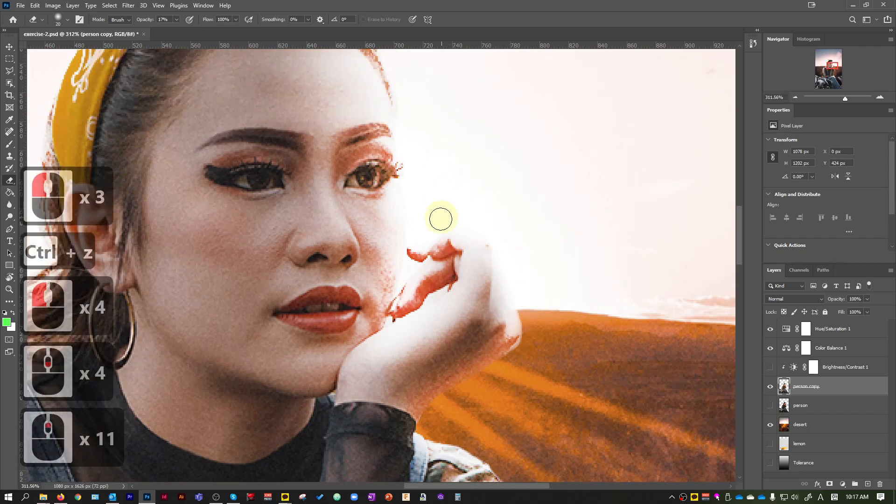
{"action": "left_click", "coordinate": [413, 233]}
{"action": "scroll", "coordinate": [449, 186], "scroll_direction": "up", "scroll_amount": 6}
{"action": "left_click", "coordinate": [406, 191]}
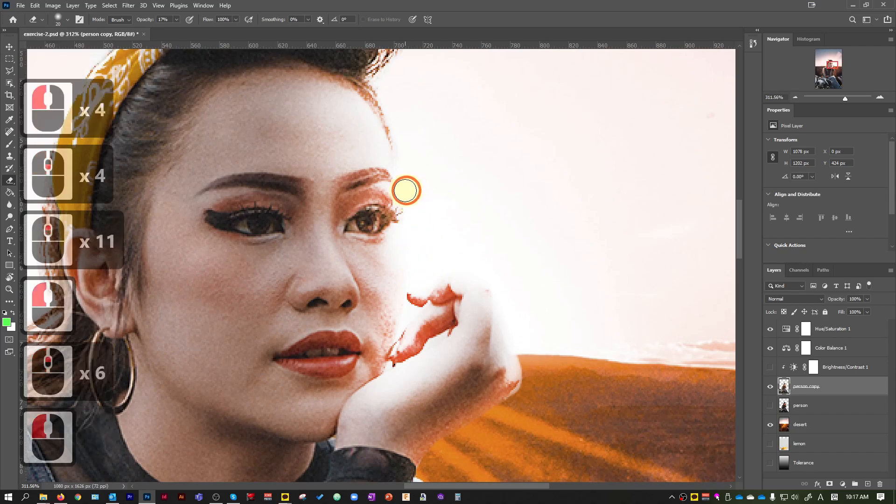
{"action": "left_click", "coordinate": [407, 160]}
{"action": "scroll", "coordinate": [407, 160], "scroll_direction": "up", "scroll_amount": 13}
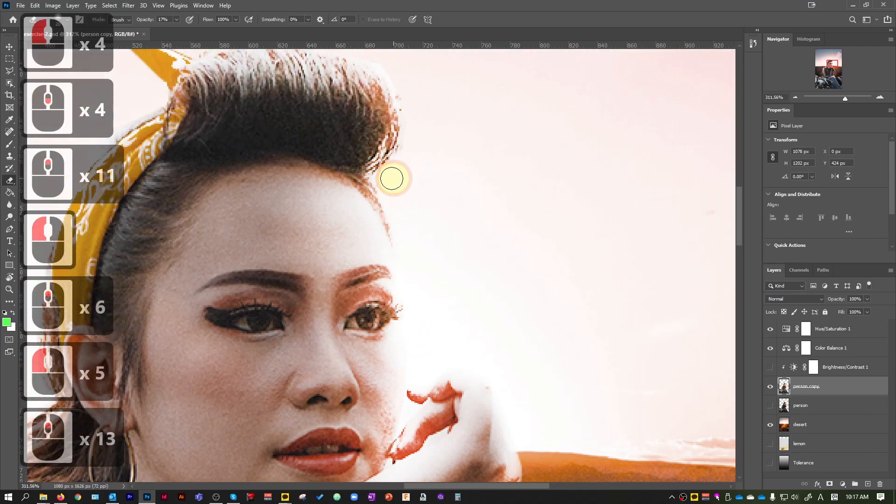
{"action": "left_click", "coordinate": [410, 116]}
{"action": "left_click", "coordinate": [414, 156]}
Step: Enlarge the Eraser to 40 px and fade the front and upper edge of the quiff into the sky
{"action": "scroll", "coordinate": [414, 157], "scroll_direction": "up", "scroll_amount": 11}
{"action": "key", "text": "bracketright"}
{"action": "key", "text": "bracketright"}
{"action": "key", "text": "bracketright"}
{"action": "key", "text": "bracketright"}
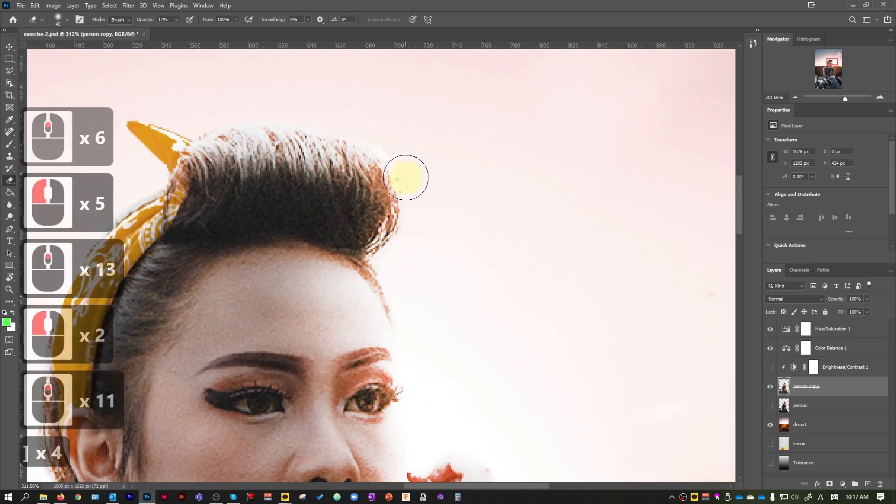
{"action": "left_click", "coordinate": [283, 115]}
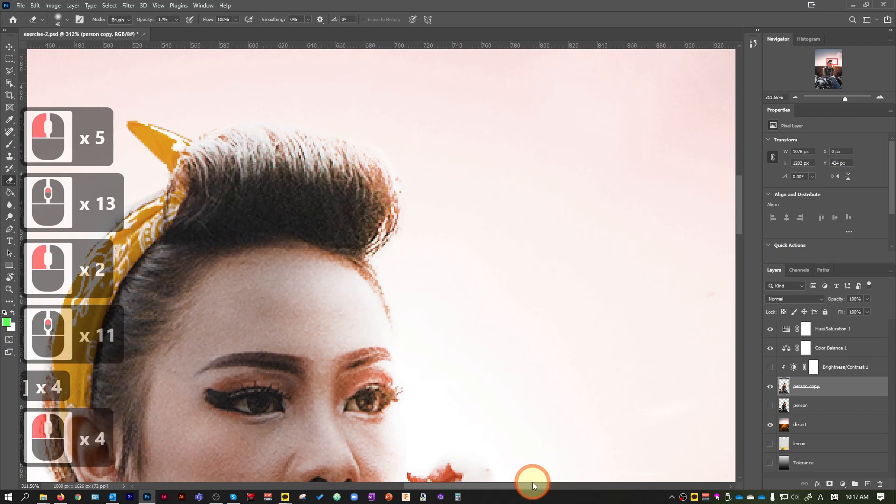
Step: Soften the back of the quiff's top edge and the pointed tip of the yellow headband
{"action": "left_click_drag", "start_coordinate": [533, 483], "coordinate": [500, 486]}
{"action": "left_click", "coordinate": [391, 76]}
{"action": "left_click", "coordinate": [326, 131]}
{"action": "left_click", "coordinate": [350, 116]}
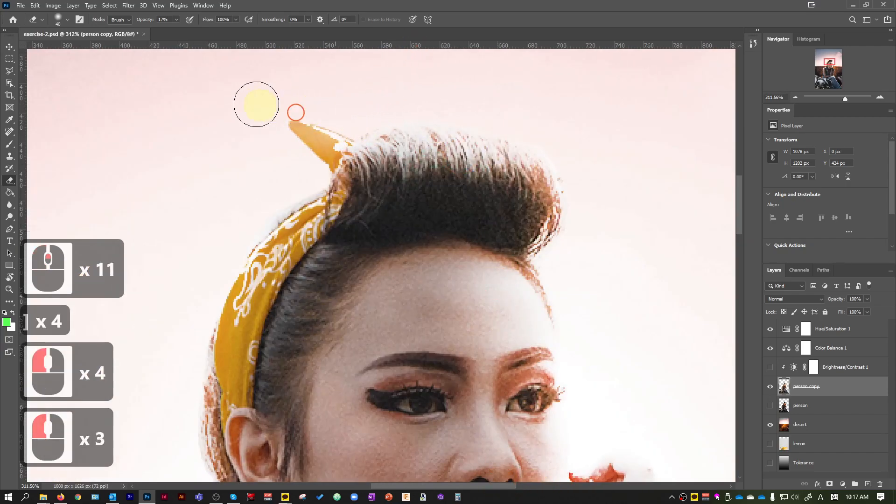
{"action": "left_click", "coordinate": [303, 127]}
{"action": "left_click", "coordinate": [283, 124]}
Step: Set the Eraser to 35 px and soften the curved outer edge of the yellow headband
{"action": "scroll", "coordinate": [279, 152], "scroll_direction": "down", "scroll_amount": 6}
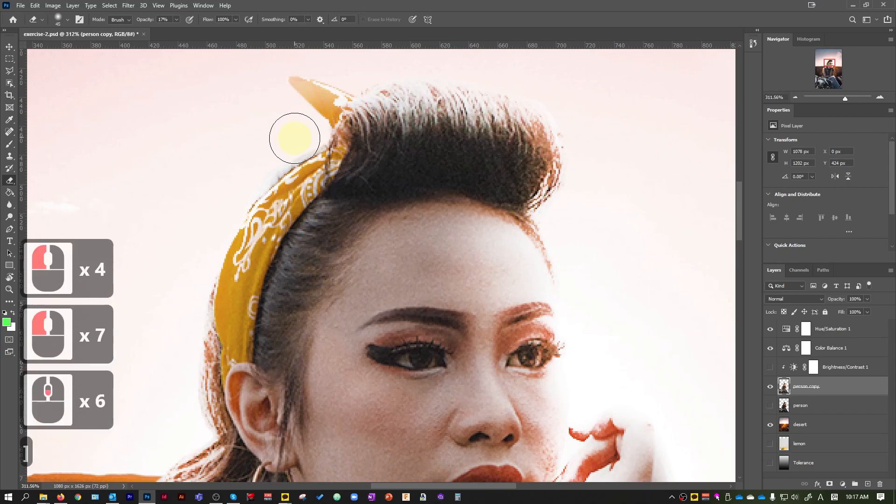
{"action": "key", "text": "bracketright"}
{"action": "key", "text": "bracketright"}
{"action": "key", "text": "bracketleft"}
{"action": "left_click", "coordinate": [246, 199]}
{"action": "left_click", "coordinate": [242, 199]}
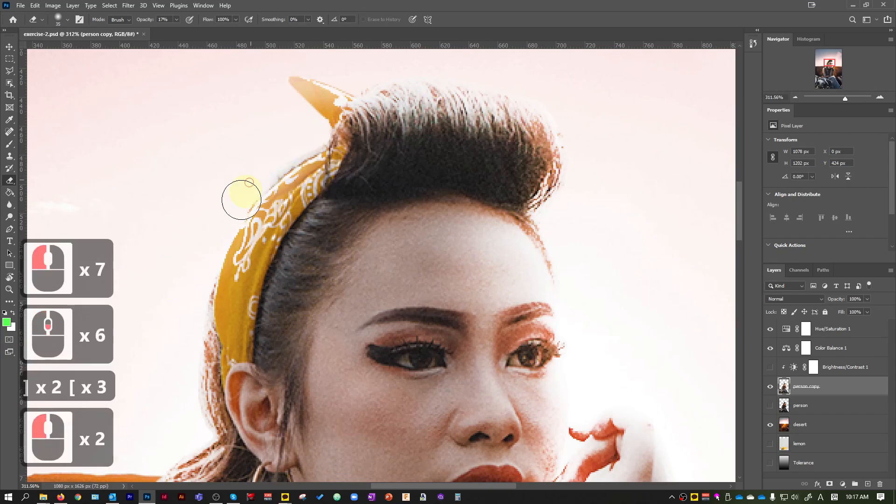
{"action": "left_click", "coordinate": [231, 206]}
Step: Fade the outer edge of the hair behind the ear down to the ends resting near the shoulder
{"action": "scroll", "coordinate": [197, 294], "scroll_direction": "down", "scroll_amount": 10}
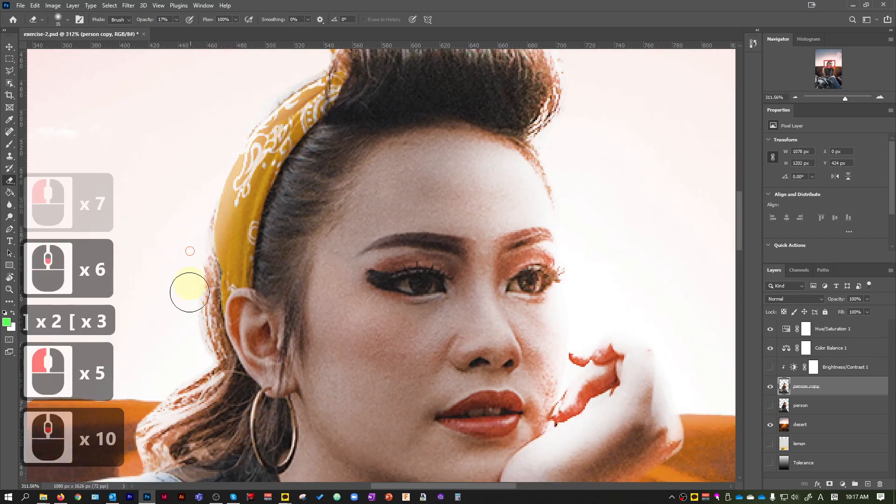
{"action": "left_click", "coordinate": [192, 355]}
{"action": "left_click", "coordinate": [196, 370]}
{"action": "left_click_drag", "start_coordinate": [437, 490], "coordinate": [384, 489]}
{"action": "scroll", "coordinate": [464, 394], "scroll_direction": "down", "scroll_amount": 14}
{"action": "left_click", "coordinate": [372, 316]}
{"action": "left_click", "coordinate": [379, 341]}
{"action": "left_click", "coordinate": [385, 337]}
{"action": "left_click", "coordinate": [388, 336]}
Step: Soften the top edge of the shoulder below the loose hair, undoing the last two strokes
{"action": "scroll", "coordinate": [391, 322], "scroll_direction": "down", "scroll_amount": 6}
{"action": "left_click", "coordinate": [392, 313]}
{"action": "left_click", "coordinate": [326, 310]}
{"action": "scroll", "coordinate": [237, 374], "scroll_direction": "down", "scroll_amount": 6}
{"action": "left_click", "coordinate": [267, 304]}
{"action": "scroll", "coordinate": [248, 315], "scroll_direction": "down", "scroll_amount": 13}
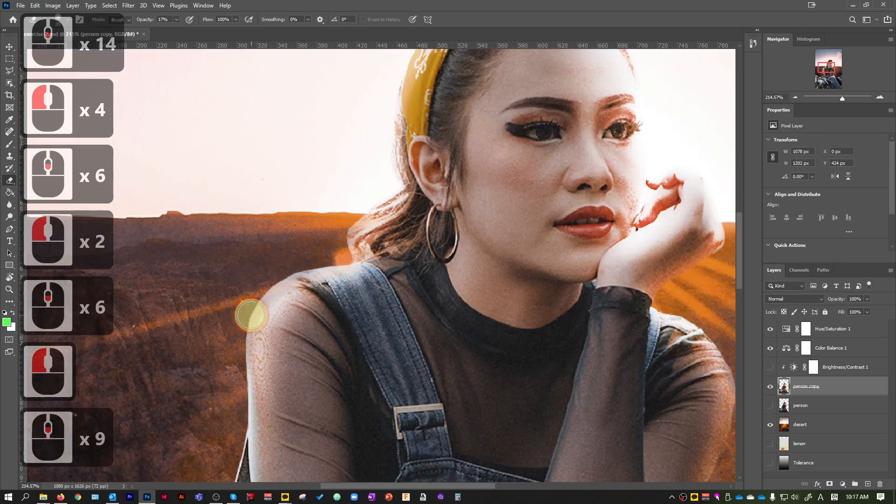
{"action": "key", "text": "ctrl+z"}
{"action": "key", "text": "ctrl+z"}
Step: Erase lightly along the outside of the shoulder facing away from the sun and down the upper arm
{"action": "scroll", "coordinate": [248, 336], "scroll_direction": "up", "scroll_amount": 6}
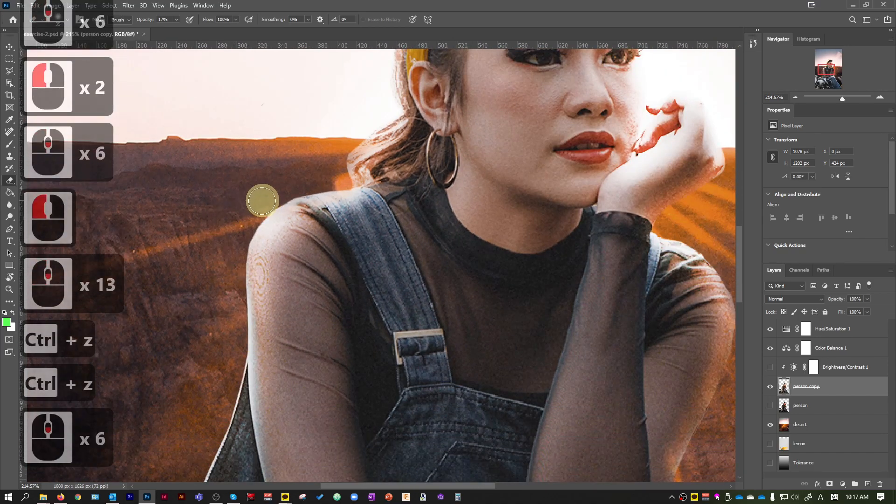
{"action": "left_click", "coordinate": [253, 203]}
{"action": "left_click", "coordinate": [229, 267]}
{"action": "left_click", "coordinate": [223, 374]}
{"action": "scroll", "coordinate": [213, 371], "scroll_direction": "down", "scroll_amount": 6}
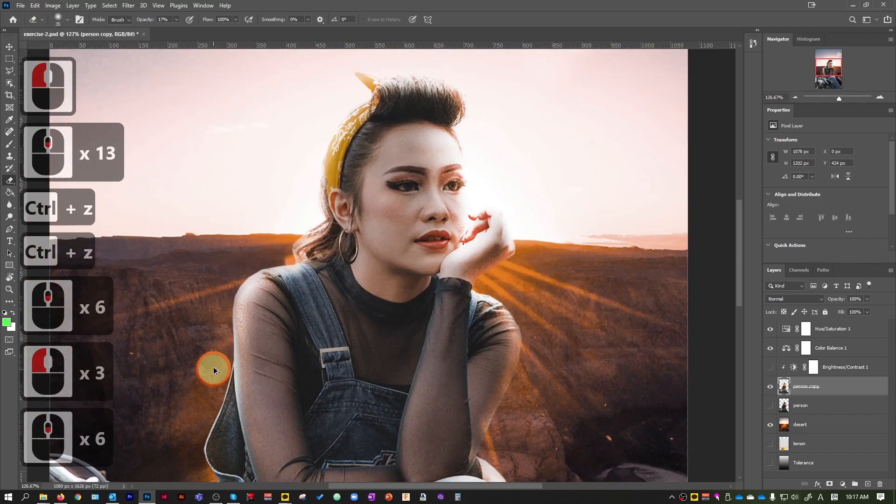
{"action": "scroll", "coordinate": [215, 366], "scroll_direction": "down", "scroll_amount": 15}
{"action": "scroll", "coordinate": [455, 251], "scroll_direction": "up", "scroll_amount": 4}
{"action": "scroll", "coordinate": [410, 220], "scroll_direction": "up", "scroll_amount": 9}
{"action": "scroll", "coordinate": [549, 194], "scroll_direction": "down", "scroll_amount": 10}
{"action": "scroll", "coordinate": [532, 203], "scroll_direction": "up", "scroll_amount": 7}
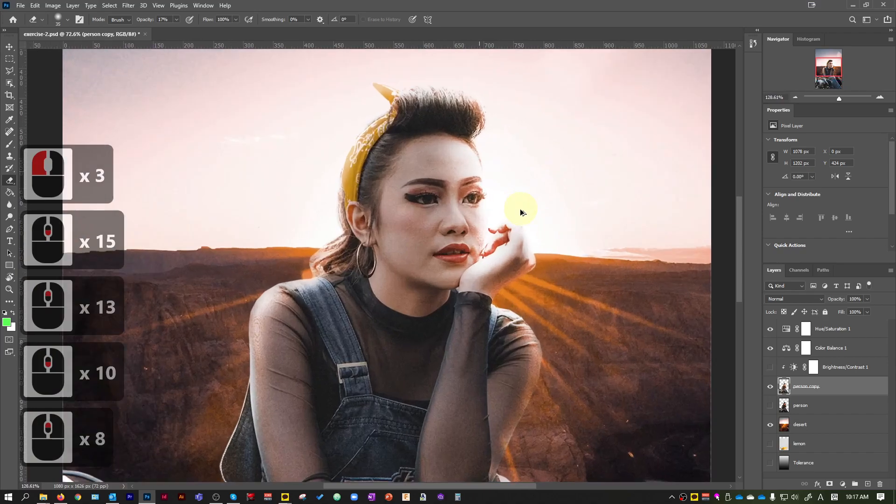
Step: Switch to the Dodge tool at 150 px and brighten the face, neck and hairline, undoing the last two strokes
{"action": "scroll", "coordinate": [521, 208], "scroll_direction": "up", "scroll_amount": 4}
{"action": "left_click", "coordinate": [10, 217]}
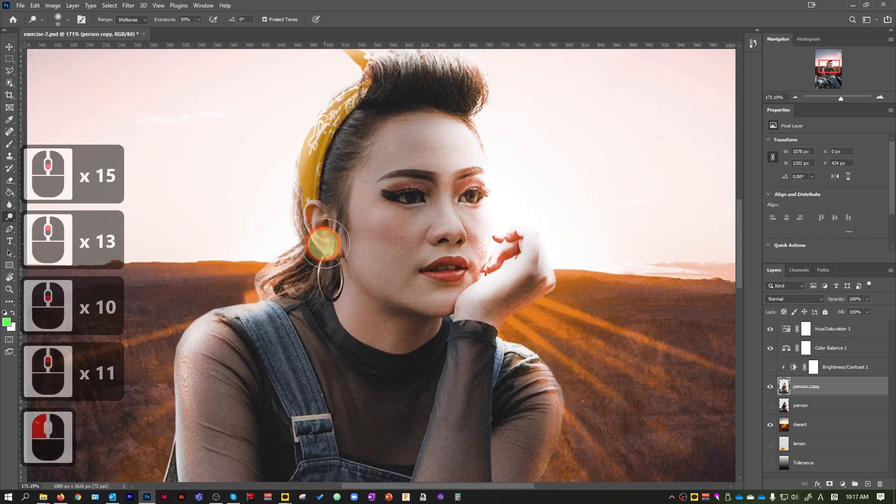
{"action": "key", "text": "bracketright"}
{"action": "key", "text": "bracketright"}
{"action": "key", "text": "bracketright"}
{"action": "key", "text": "bracketright"}
{"action": "left_click", "coordinate": [395, 329]}
{"action": "mouse_move", "coordinate": [360, 229]}
{"action": "left_mouse_down"}
{"action": "mouse_move", "coordinate": [361, 186]}
{"action": "mouse_move", "coordinate": [655, 177]}
{"action": "left_mouse_up"}
{"action": "mouse_move", "coordinate": [369, 148]}
{"action": "left_mouse_down"}
{"action": "mouse_move", "coordinate": [347, 259]}
{"action": "mouse_move", "coordinate": [335, 170]}
{"action": "left_mouse_up"}
{"action": "left_click", "coordinate": [334, 170]}
{"action": "scroll", "coordinate": [556, 210], "scroll_direction": "down", "scroll_amount": 8}
{"action": "key", "text": "ctrl+z"}
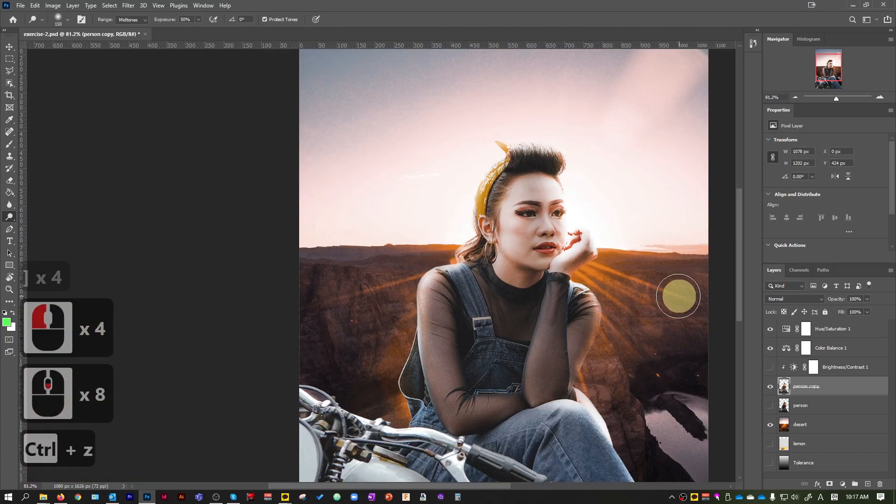
{"action": "scroll", "coordinate": [640, 294], "scroll_direction": "down", "scroll_amount": 5}
{"action": "key", "text": "ctrl+z"}
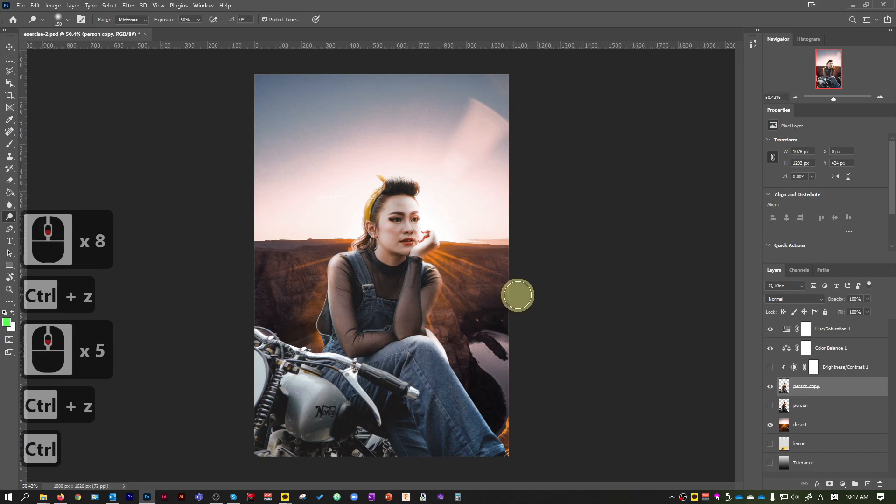
Step: Examine the lighting on the face, hair and raised hand up close
{"action": "scroll", "coordinate": [497, 278], "scroll_direction": "up", "scroll_amount": 6}
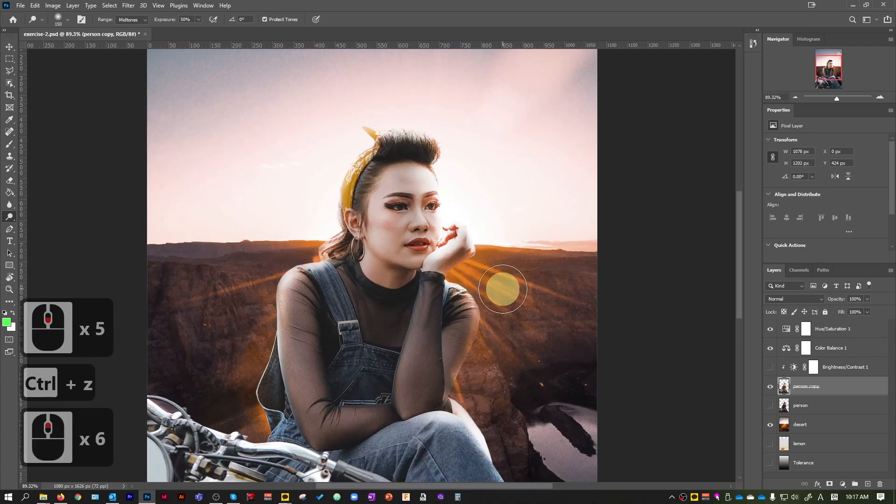
{"action": "scroll", "coordinate": [419, 267], "scroll_direction": "up", "scroll_amount": 14}
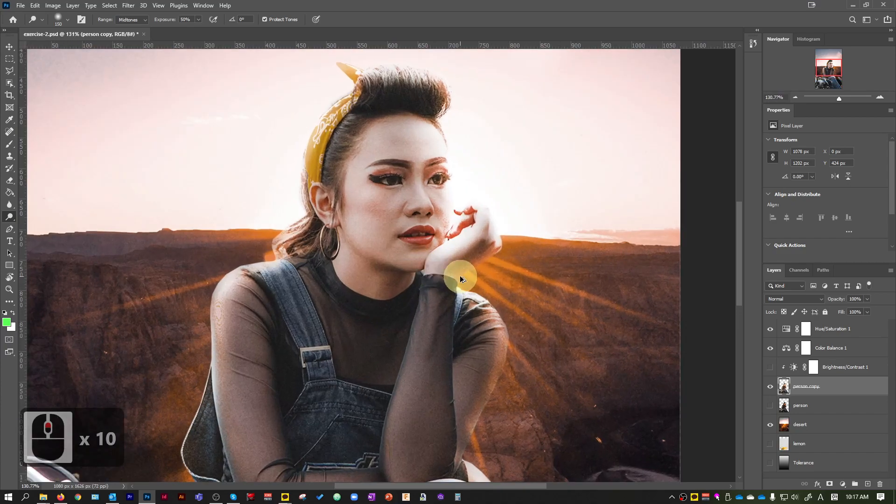
{"action": "scroll", "coordinate": [485, 272], "scroll_direction": "up", "scroll_amount": 10}
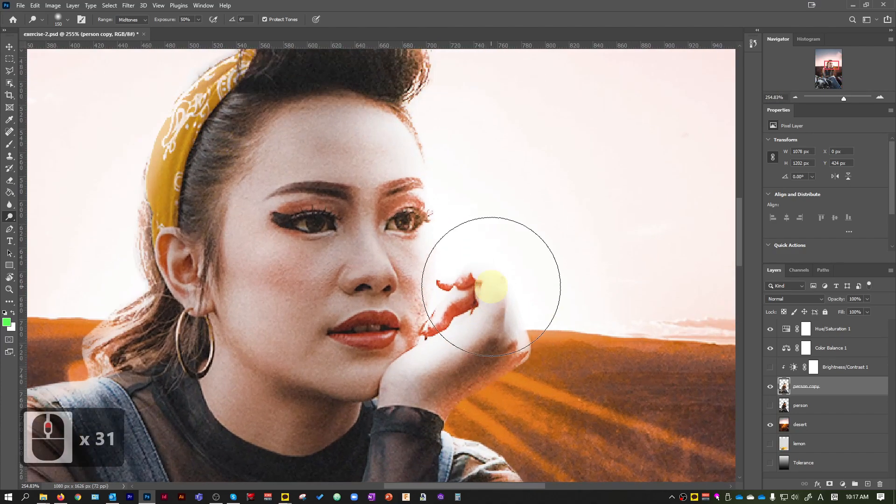
{"action": "scroll", "coordinate": [568, 256], "scroll_direction": "down", "scroll_amount": 2}
{"action": "right_click", "coordinate": [193, 37]}
{"action": "left_click", "coordinate": [473, 4]}
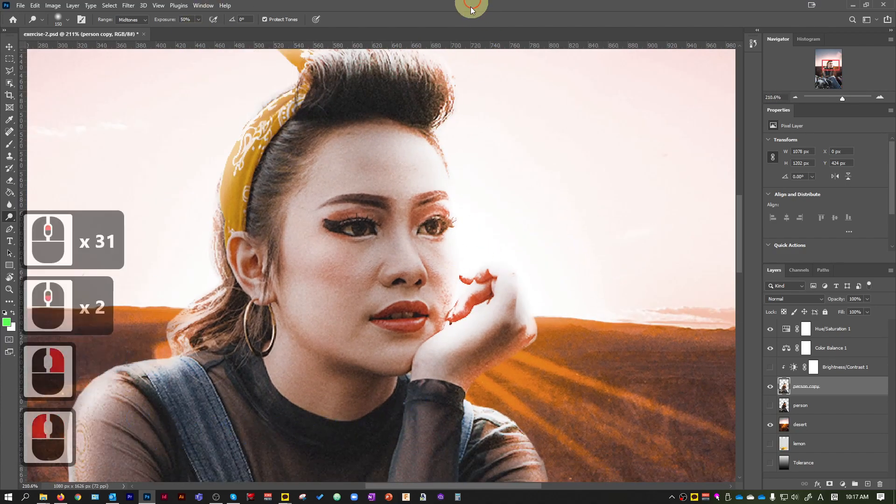
{"action": "scroll", "coordinate": [564, 375], "scroll_direction": "up", "scroll_amount": 6}
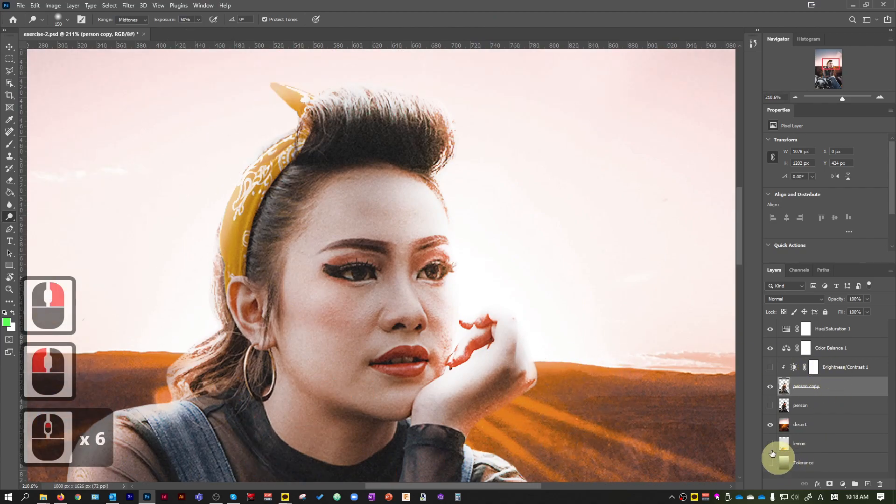
Step: Compare the original person layer with the retouched person copy by toggling their visibility, leaving only the copy shown
{"action": "left_click", "coordinate": [770, 404]}
{"action": "left_click", "coordinate": [771, 387]}
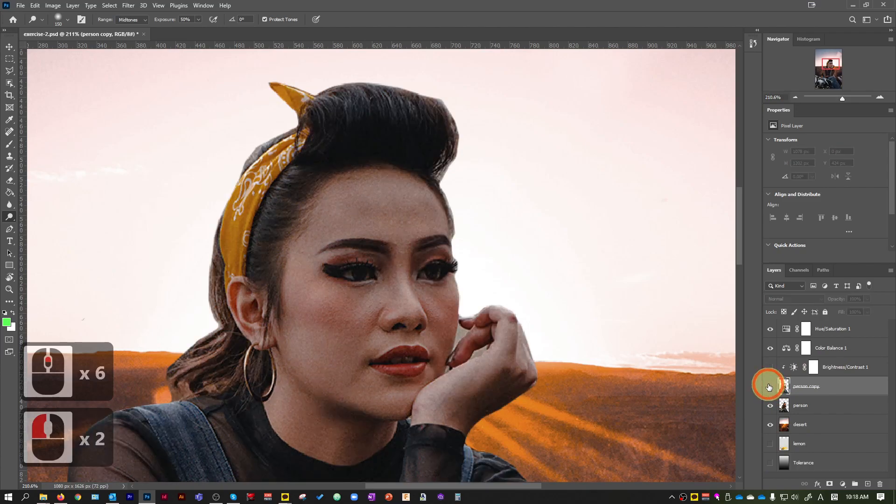
{"action": "scroll", "coordinate": [482, 364], "scroll_direction": "down", "scroll_amount": 6}
{"action": "left_click", "coordinate": [772, 387]}
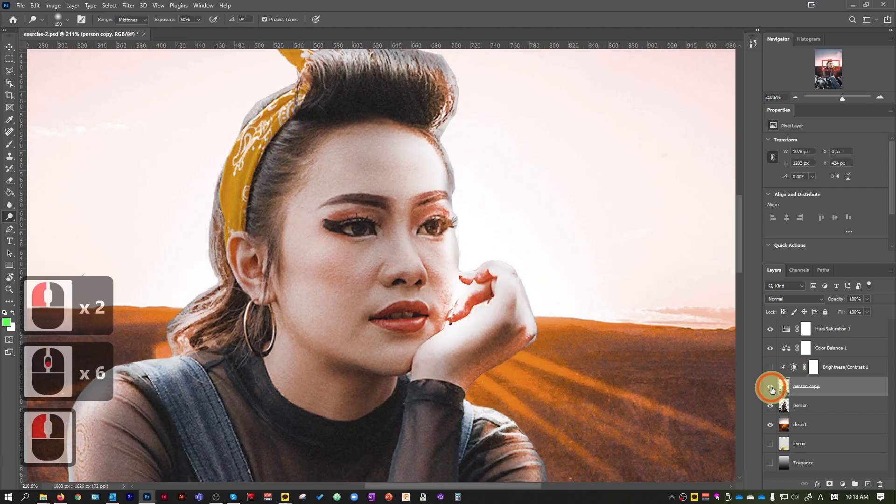
{"action": "left_click", "coordinate": [771, 388]}
{"action": "left_click", "coordinate": [770, 388]}
{"action": "left_click", "coordinate": [772, 407]}
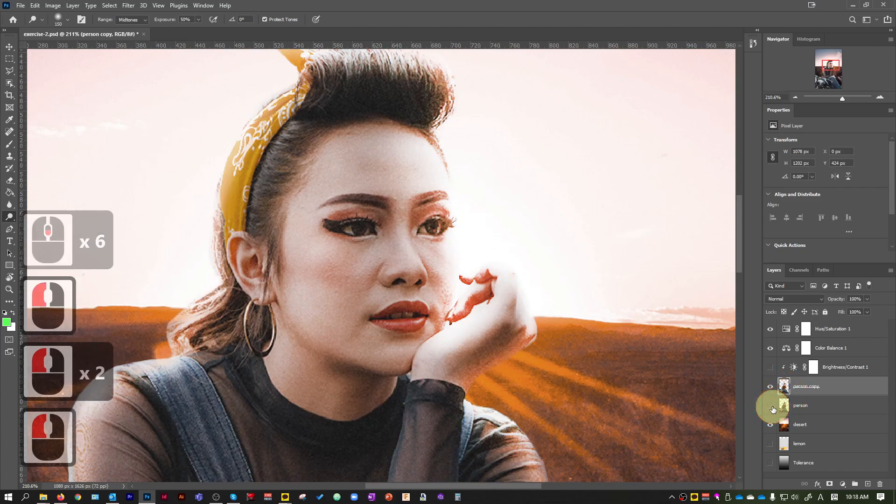
{"action": "left_click", "coordinate": [771, 407]}
{"action": "left_click", "coordinate": [771, 387]}
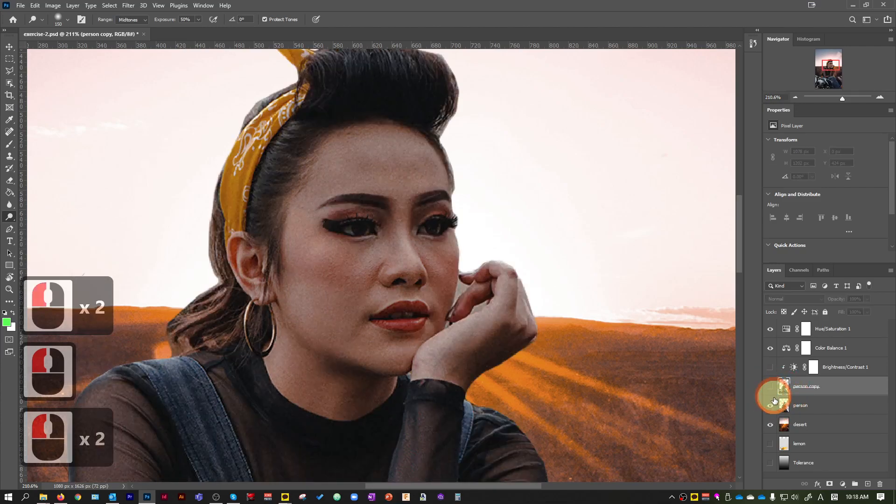
{"action": "left_click", "coordinate": [771, 406]}
{"action": "left_click", "coordinate": [771, 386]}
{"action": "scroll", "coordinate": [557, 378], "scroll_direction": "down", "scroll_amount": 20}
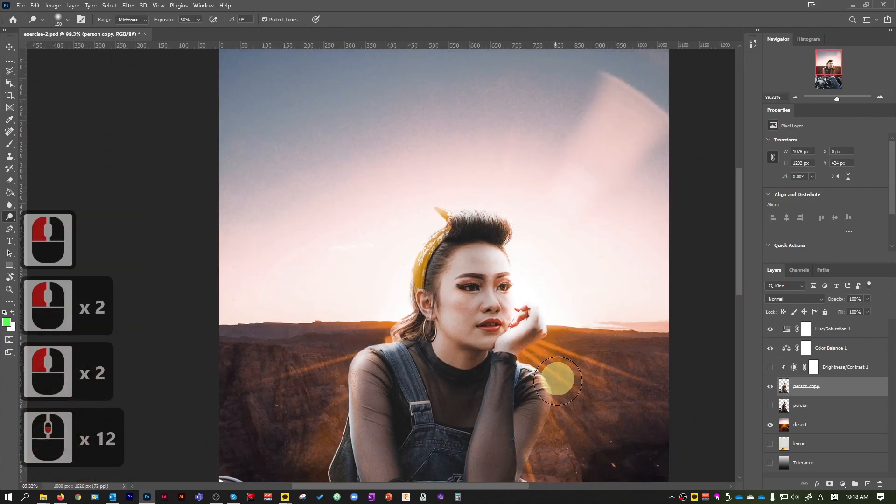
{"action": "scroll", "coordinate": [560, 387], "scroll_direction": "down", "scroll_amount": 5}
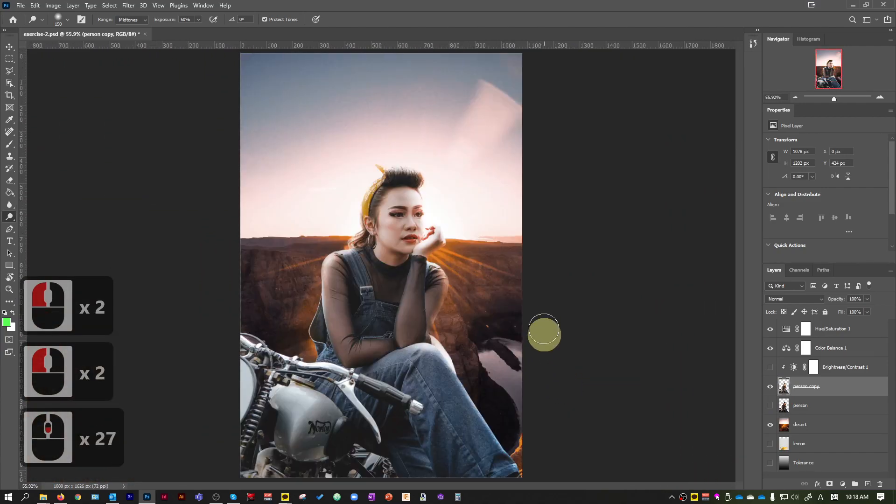
Step: Switch to the Burn tool and enlarge its brush to 125 px for shading the woman's face
{"action": "scroll", "coordinate": [445, 346], "scroll_direction": "down", "scroll_amount": 2}
{"action": "scroll", "coordinate": [392, 178], "scroll_direction": "up", "scroll_amount": 6}
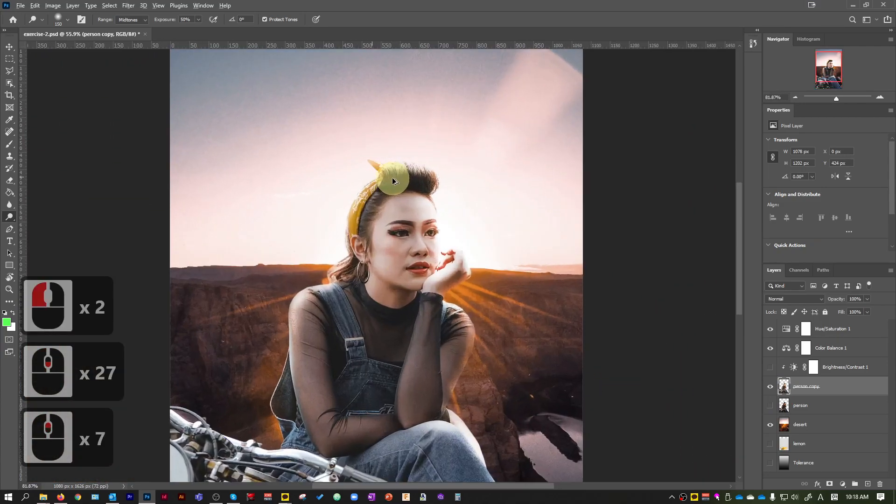
{"action": "right_click", "coordinate": [10, 217]}
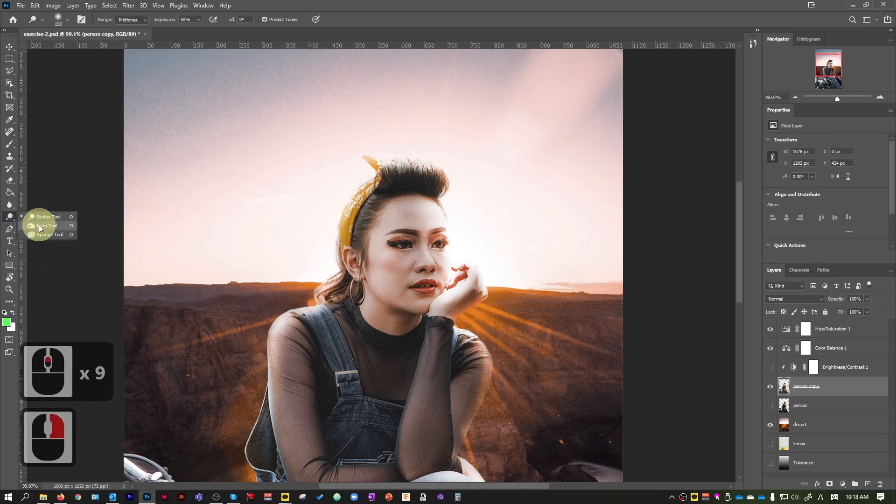
{"action": "left_click", "coordinate": [44, 226]}
{"action": "scroll", "coordinate": [404, 251], "scroll_direction": "up", "scroll_amount": 18}
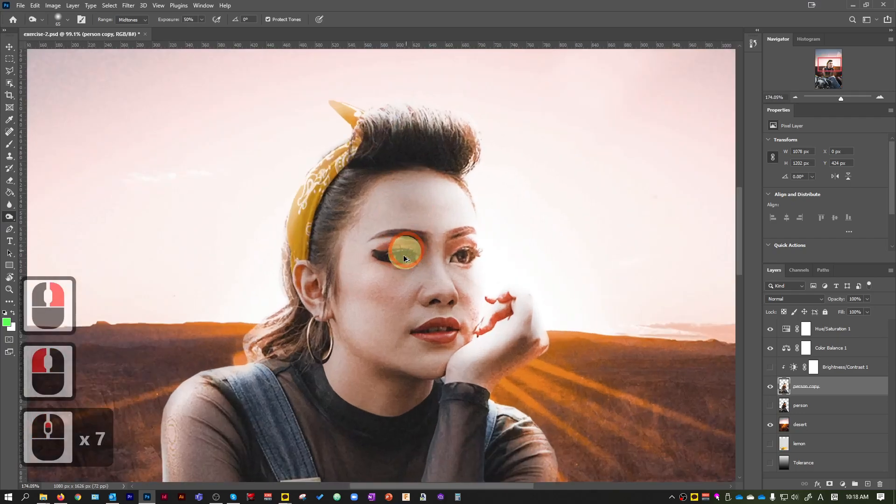
{"action": "scroll", "coordinate": [405, 293], "scroll_direction": "down", "scroll_amount": 6}
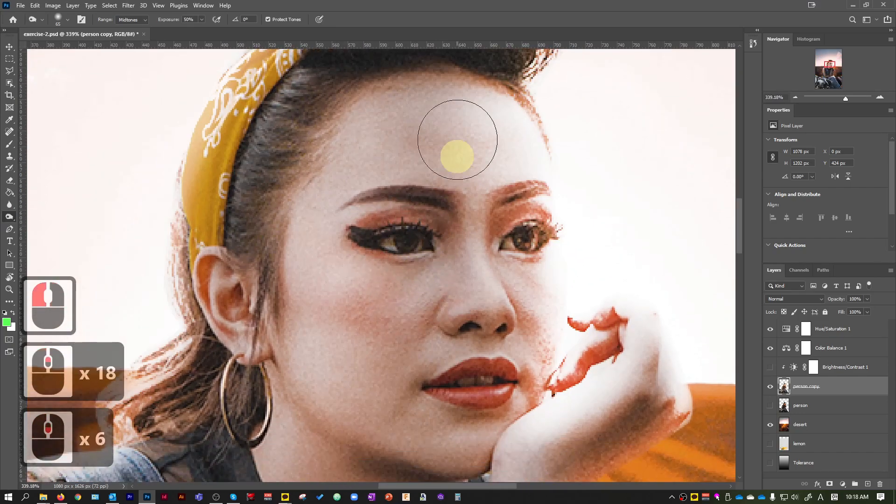
{"action": "key", "text": "bracketright"}
{"action": "key", "text": "bracketright"}
{"action": "key", "text": "bracketright"}
{"action": "key", "text": "bracketright"}
{"action": "key", "text": "bracketright"}
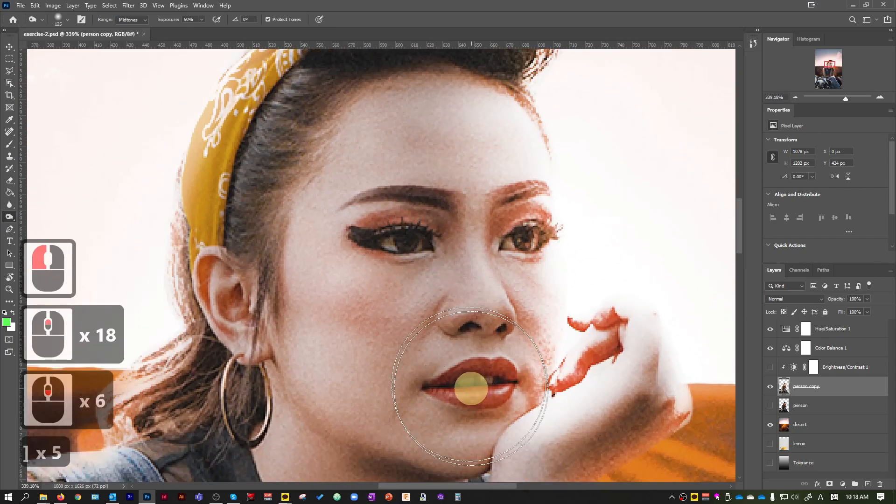
Step: Try burning the cheek beneath the eye with a 150 px brush, undo the strokes and show the person copy layer again
{"action": "left_click", "coordinate": [422, 279]}
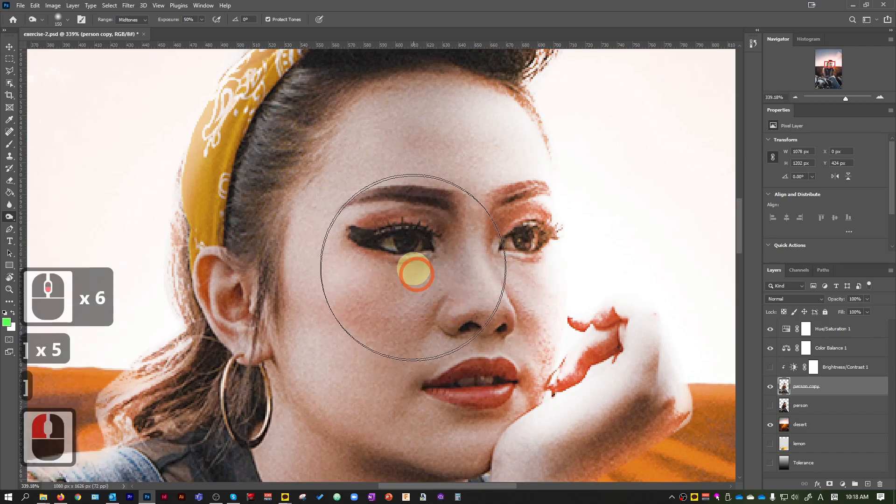
{"action": "left_click", "coordinate": [418, 275]}
{"action": "left_click", "coordinate": [415, 270]}
{"action": "left_click", "coordinate": [411, 267]}
{"action": "left_click", "coordinate": [411, 266]}
{"action": "left_click", "coordinate": [411, 266]}
{"action": "left_click", "coordinate": [410, 266]}
{"action": "key", "text": "ctrl+z"}
{"action": "key", "text": "ctrl+z"}
{"action": "key", "text": "ctrl+z"}
{"action": "key", "text": "ctrl+z"}
{"action": "key", "text": "ctrl+z"}
{"action": "key", "text": "ctrl+z"}
{"action": "key", "text": "ctrl+z"}
{"action": "key", "text": "ctrl+z"}
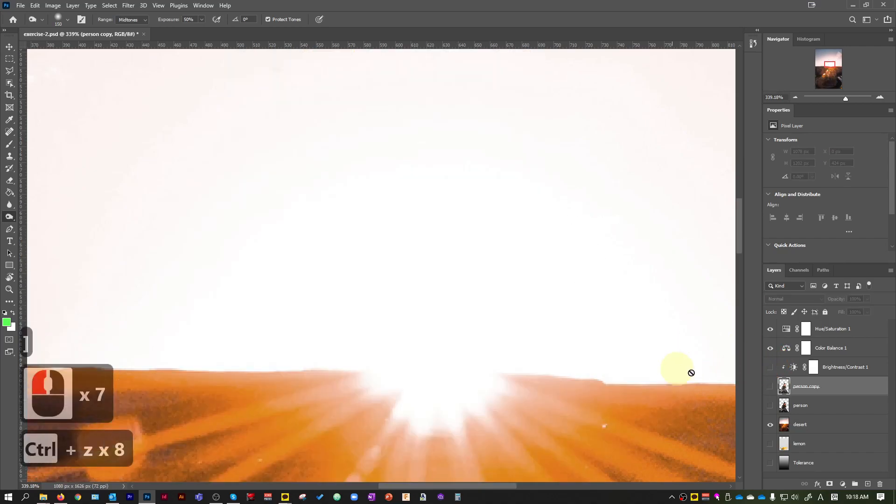
{"action": "left_click", "coordinate": [770, 386]}
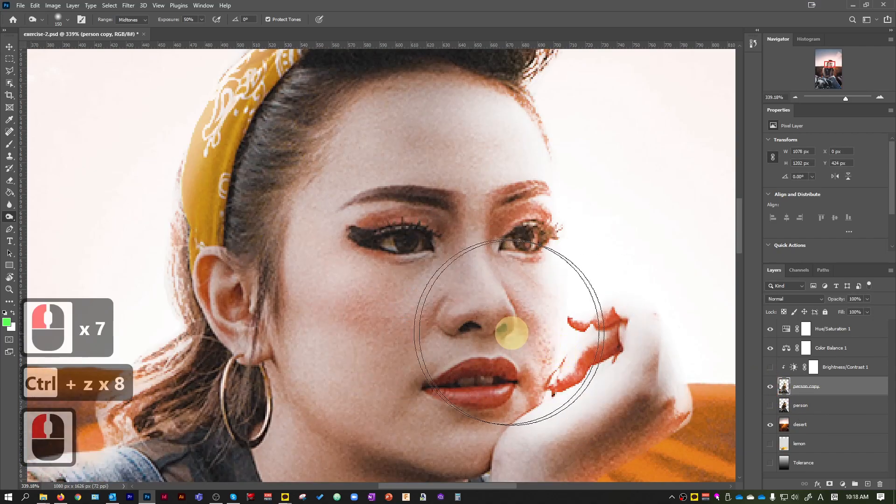
Step: Try a 200 px Burn stroke across the nose and between the eyes, and undo it
{"action": "key", "text": "bracketright"}
{"action": "key", "text": "bracketright"}
{"action": "left_click_drag", "start_coordinate": [444, 275], "coordinate": [486, 226]}
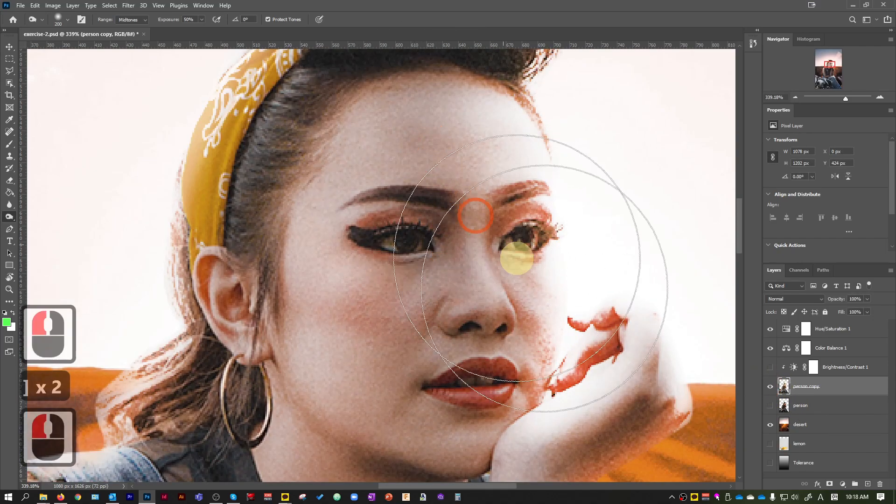
{"action": "scroll", "coordinate": [600, 402], "scroll_direction": "down", "scroll_amount": 3}
{"action": "key", "text": "ctrl+z"}
{"action": "scroll", "coordinate": [600, 395], "scroll_direction": "up", "scroll_amount": 6}
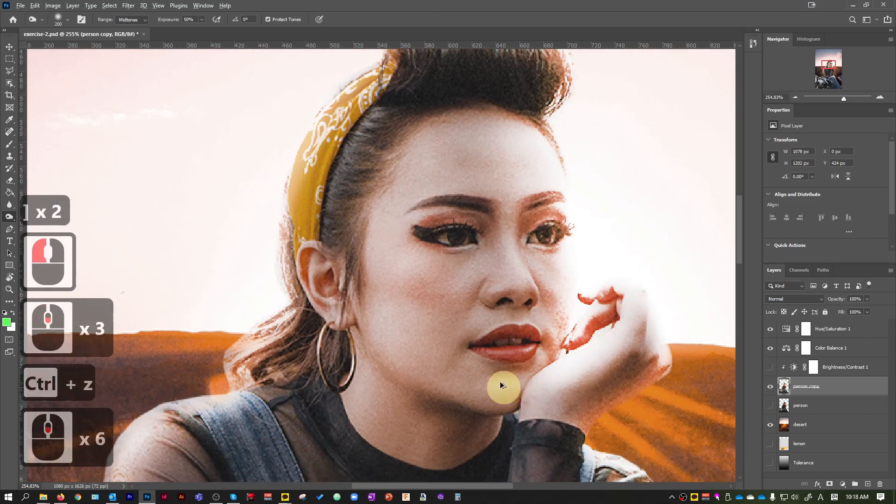
Step: Burn the resting forearm and the top of the jeans with a 250 px brush
{"action": "scroll", "coordinate": [506, 391], "scroll_direction": "down", "scroll_amount": 15}
{"action": "scroll", "coordinate": [470, 350], "scroll_direction": "down", "scroll_amount": 20}
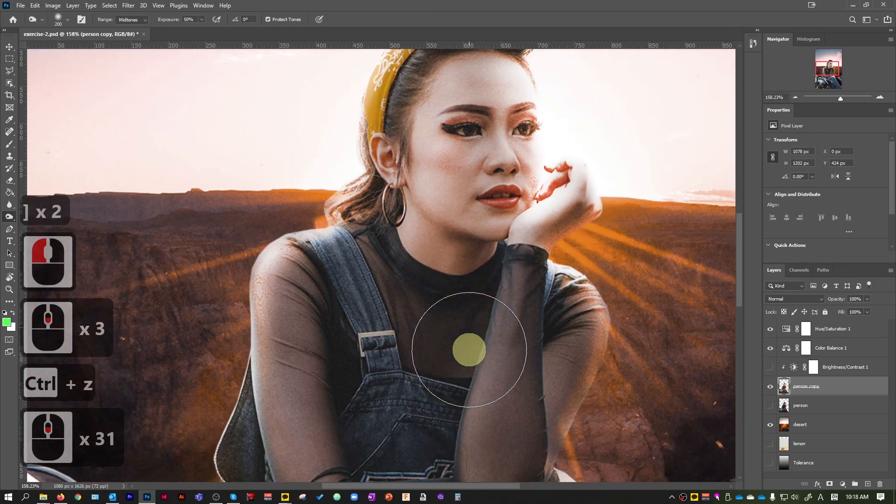
{"action": "key", "text": "bracketright"}
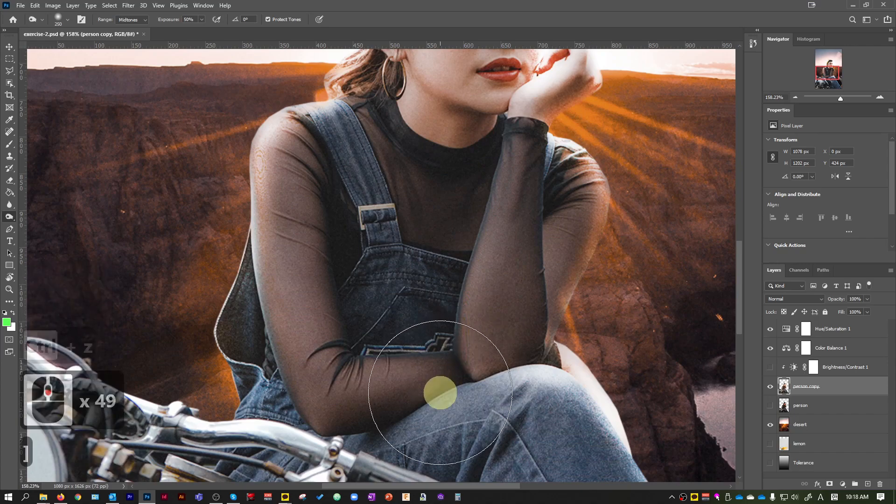
{"action": "left_click", "coordinate": [408, 417]}
{"action": "mouse_move", "coordinate": [409, 417]}
{"action": "left_mouse_down"}
{"action": "mouse_move", "coordinate": [398, 401]}
{"action": "mouse_move", "coordinate": [433, 269]}
{"action": "mouse_move", "coordinate": [420, 212]}
{"action": "mouse_move", "coordinate": [395, 195]}
{"action": "mouse_move", "coordinate": [419, 260]}
{"action": "mouse_move", "coordinate": [471, 179]}
{"action": "mouse_move", "coordinate": [402, 282]}
{"action": "mouse_move", "coordinate": [380, 450]}
{"action": "mouse_move", "coordinate": [388, 483]}
{"action": "mouse_move", "coordinate": [427, 426]}
{"action": "mouse_move", "coordinate": [453, 420]}
{"action": "mouse_move", "coordinate": [454, 295]}
{"action": "mouse_move", "coordinate": [492, 386]}
{"action": "left_mouse_up"}
Step: Burn the lower jeans and the shadowed area around the motorcycle with a 500 px brush
{"action": "scroll", "coordinate": [492, 386], "scroll_direction": "down", "scroll_amount": 7}
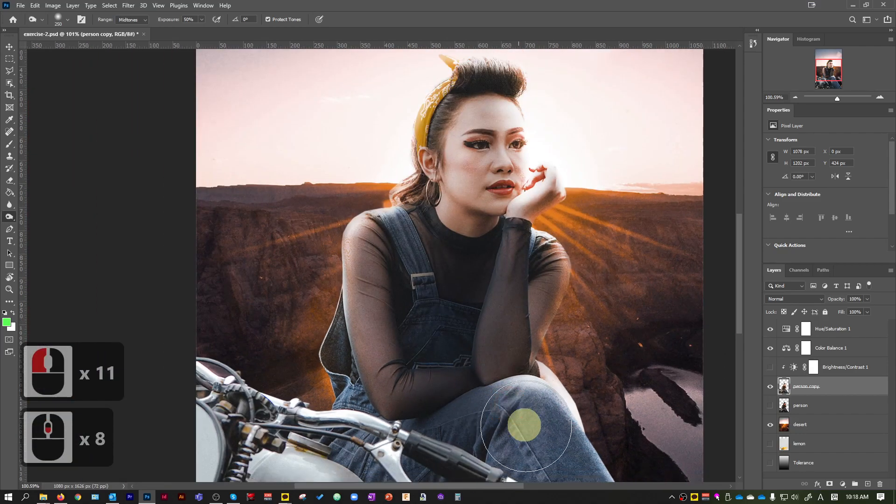
{"action": "scroll", "coordinate": [520, 421], "scroll_direction": "down", "scroll_amount": 20}
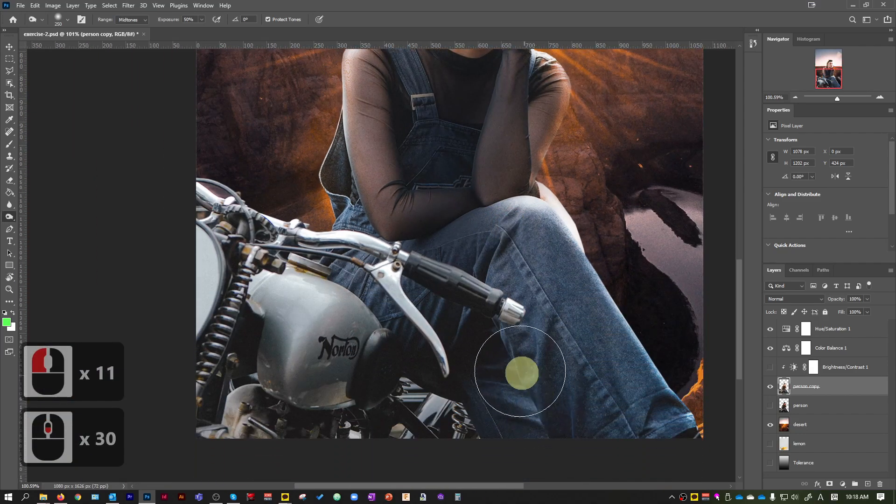
{"action": "key", "text": "bracketright"}
{"action": "key", "text": "bracketright"}
{"action": "key", "text": "bracketright"}
{"action": "mouse_move", "coordinate": [458, 298]}
{"action": "left_mouse_down"}
{"action": "mouse_move", "coordinate": [444, 309]}
{"action": "mouse_move", "coordinate": [492, 416]}
{"action": "mouse_move", "coordinate": [518, 416]}
{"action": "mouse_move", "coordinate": [520, 394]}
{"action": "mouse_move", "coordinate": [474, 294]}
{"action": "mouse_move", "coordinate": [433, 286]}
{"action": "mouse_move", "coordinate": [467, 327]}
{"action": "left_mouse_up"}
{"action": "scroll", "coordinate": [511, 372], "scroll_direction": "up", "scroll_amount": 4}
{"action": "scroll", "coordinate": [511, 372], "scroll_direction": "up", "scroll_amount": 14}
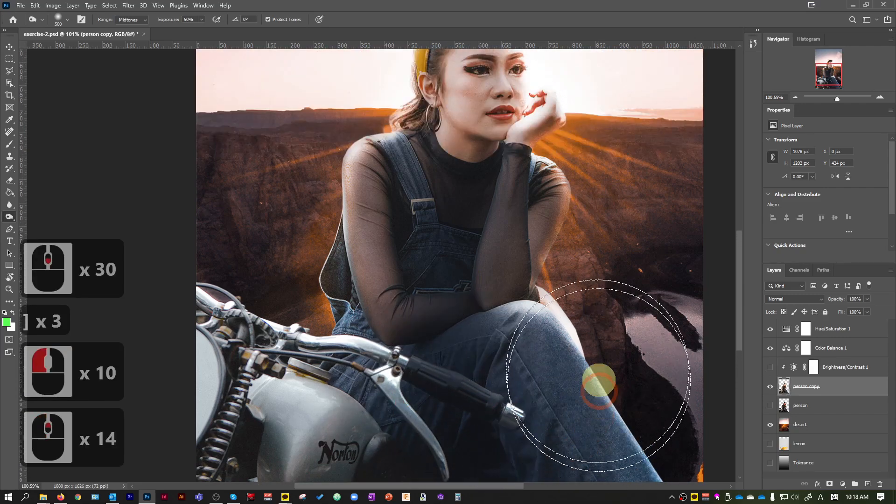
Step: Lower the Burn exposure to 17% and reduce the brush to 125 px for the neck and face
{"action": "scroll", "coordinate": [565, 70], "scroll_direction": "up", "scroll_amount": 15}
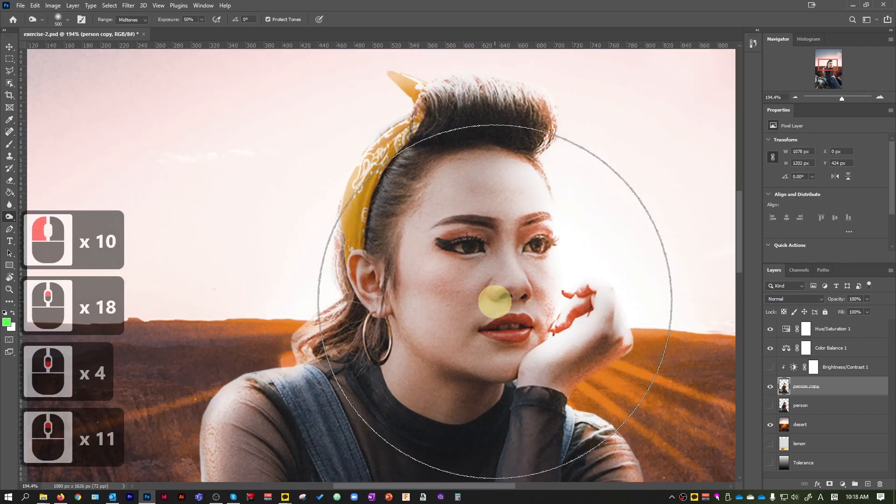
{"action": "key", "text": "bracketleft"}
{"action": "key", "text": "bracketleft"}
{"action": "key", "text": "bracketleft"}
{"action": "key", "text": "bracketleft"}
{"action": "key", "text": "bracketleft"}
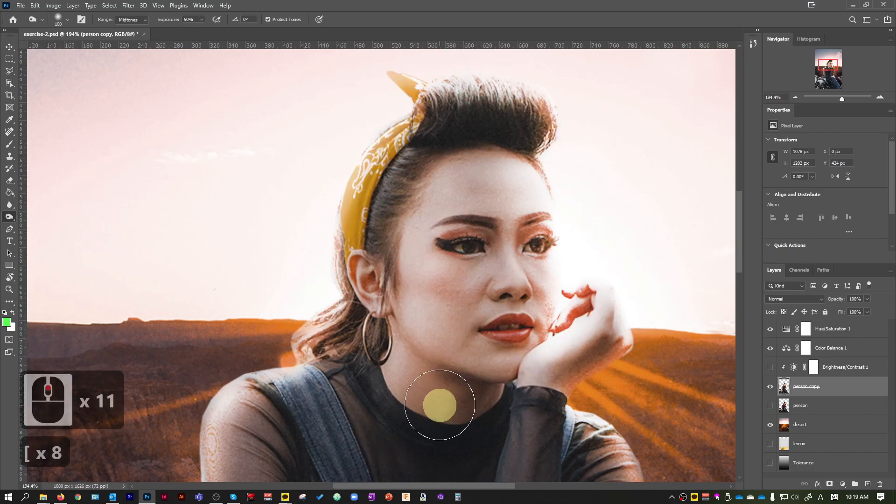
{"action": "left_click", "coordinate": [201, 20]}
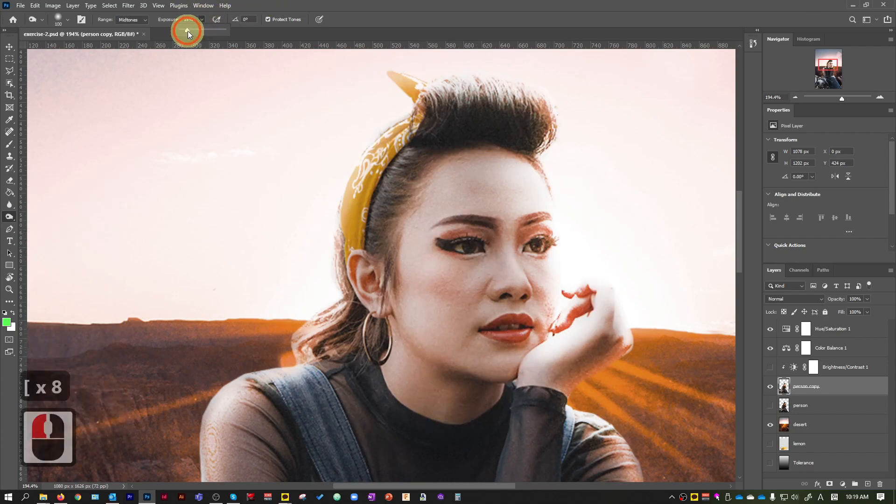
{"action": "left_click_drag", "start_coordinate": [187, 31], "coordinate": [187, 31]}
{"action": "left_click", "coordinate": [481, 366]}
{"action": "key", "text": "bracketright"}
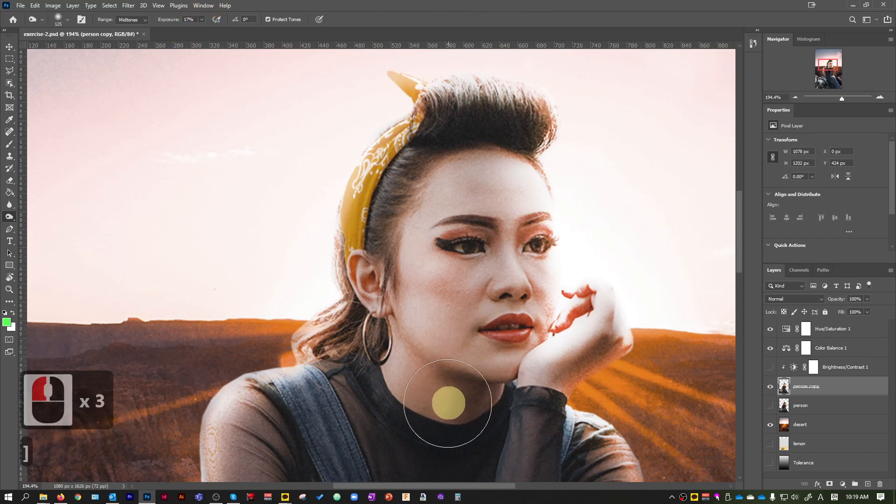
Step: Burn the shadows on the neck and face lightly, undoing the last stroke
{"action": "mouse_move", "coordinate": [444, 408]}
{"action": "left_mouse_down"}
{"action": "mouse_move", "coordinate": [474, 356]}
{"action": "mouse_move", "coordinate": [490, 300]}
{"action": "mouse_move", "coordinate": [497, 230]}
{"action": "mouse_move", "coordinate": [481, 166]}
{"action": "mouse_move", "coordinate": [466, 380]}
{"action": "mouse_move", "coordinate": [506, 250]}
{"action": "left_mouse_up"}
{"action": "scroll", "coordinate": [543, 146], "scroll_direction": "up", "scroll_amount": 1}
{"action": "scroll", "coordinate": [543, 147], "scroll_direction": "up", "scroll_amount": 3}
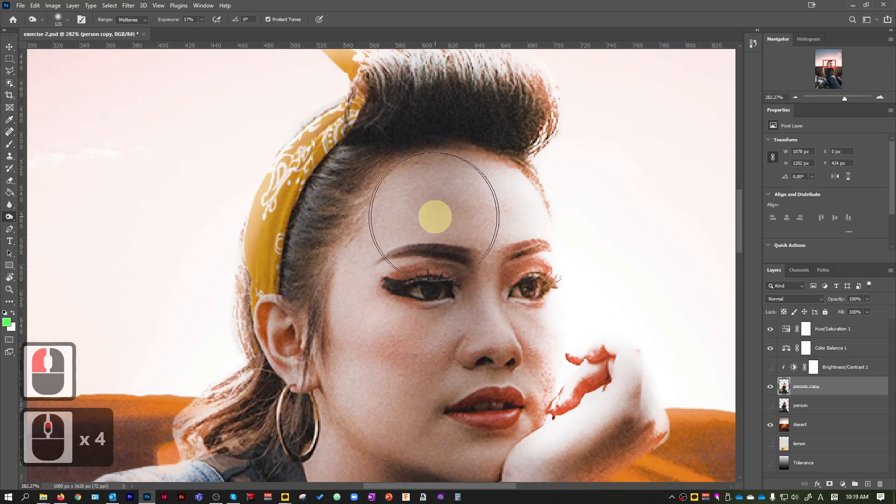
{"action": "scroll", "coordinate": [506, 370], "scroll_direction": "down", "scroll_amount": 10}
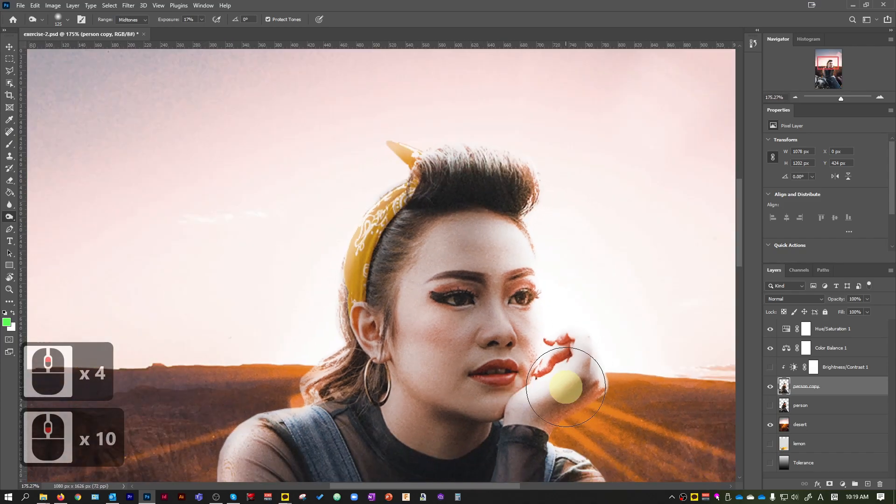
{"action": "scroll", "coordinate": [520, 296], "scroll_direction": "up", "scroll_amount": 9}
{"action": "key", "text": "ctrl+z"}
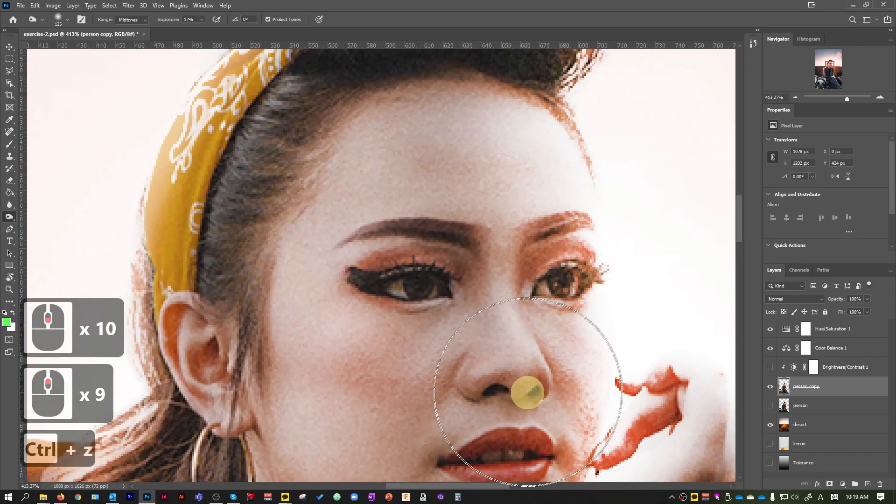
Step: Examine the burned shading on the woman's face and body against the sunset, both as a whole and up close
{"action": "scroll", "coordinate": [528, 393], "scroll_direction": "down", "scroll_amount": 20}
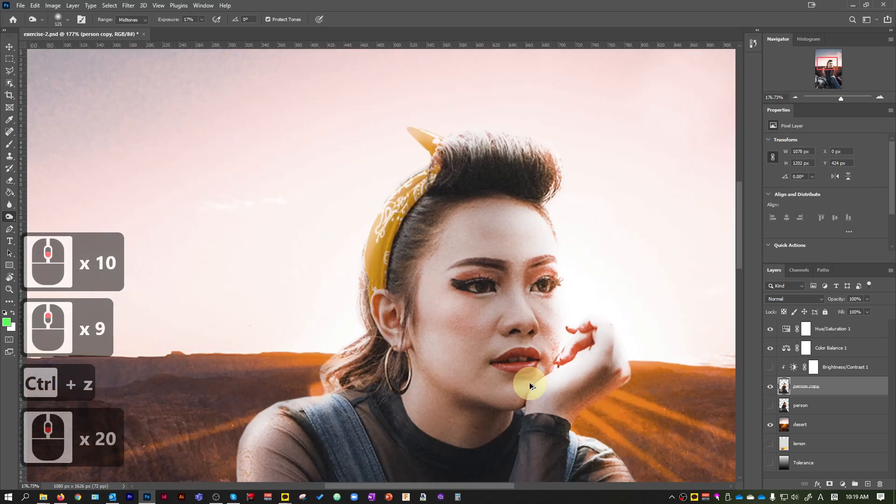
{"action": "scroll", "coordinate": [470, 322], "scroll_direction": "down", "scroll_amount": 16}
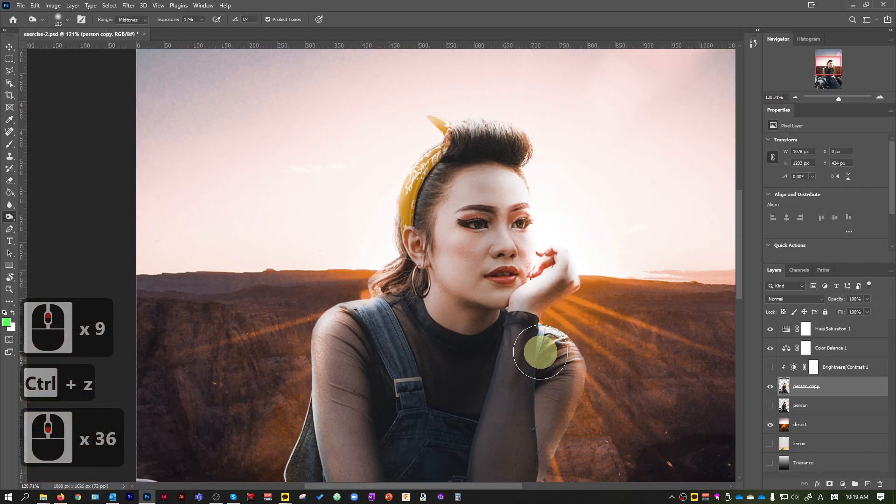
{"action": "scroll", "coordinate": [540, 351], "scroll_direction": "down", "scroll_amount": 4}
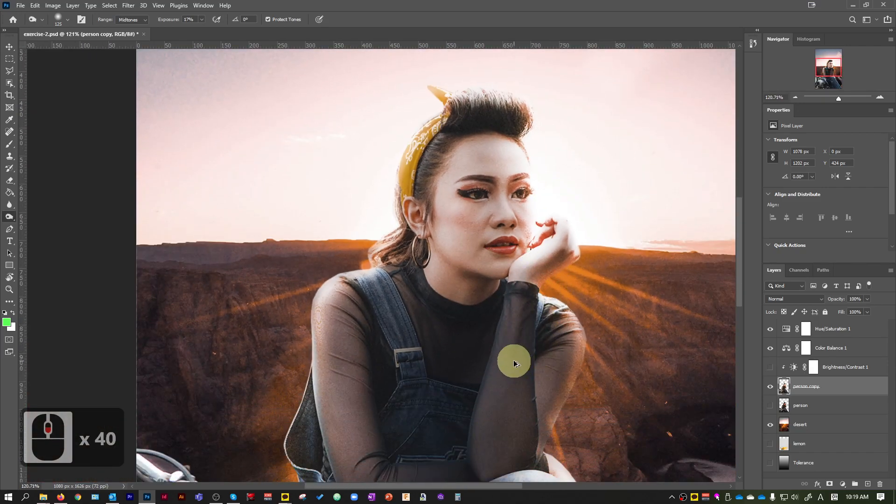
{"action": "scroll", "coordinate": [535, 362], "scroll_direction": "down", "scroll_amount": 5}
{"action": "scroll", "coordinate": [525, 364], "scroll_direction": "up", "scroll_amount": 3}
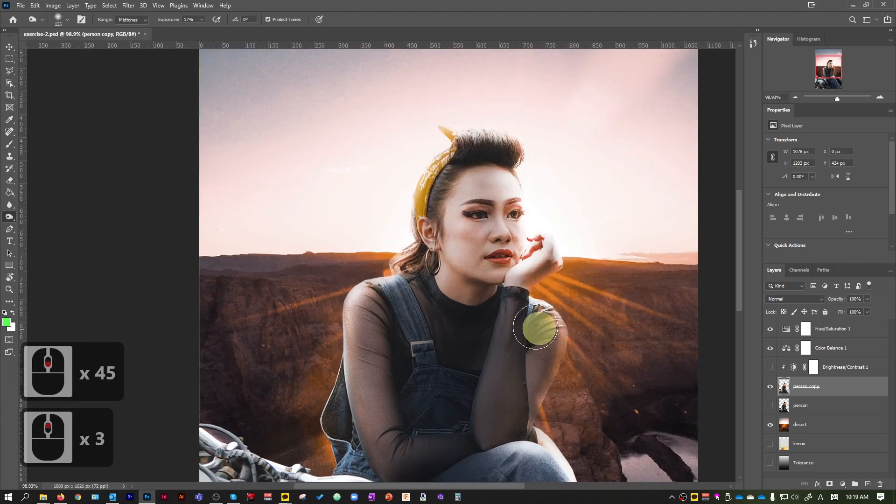
{"action": "scroll", "coordinate": [513, 320], "scroll_direction": "down", "scroll_amount": 6}
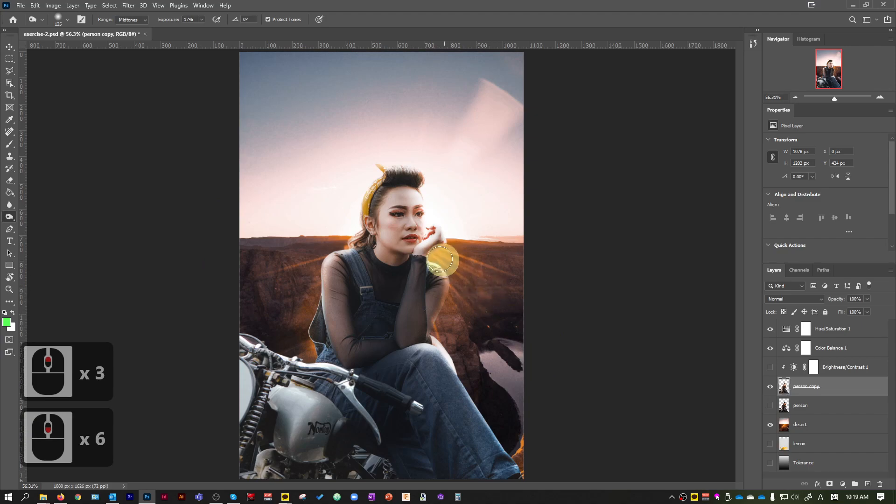
{"action": "scroll", "coordinate": [301, 106], "scroll_direction": "up", "scroll_amount": 11}
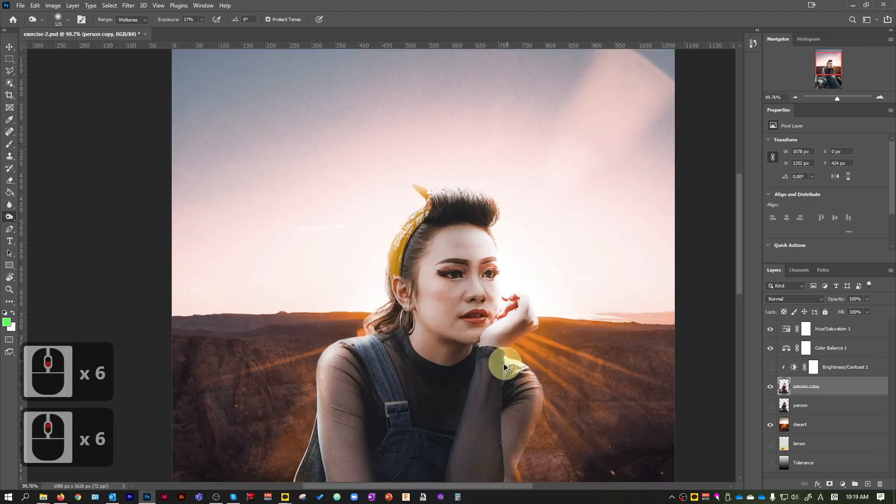
{"action": "scroll", "coordinate": [397, 247], "scroll_direction": "up", "scroll_amount": 4}
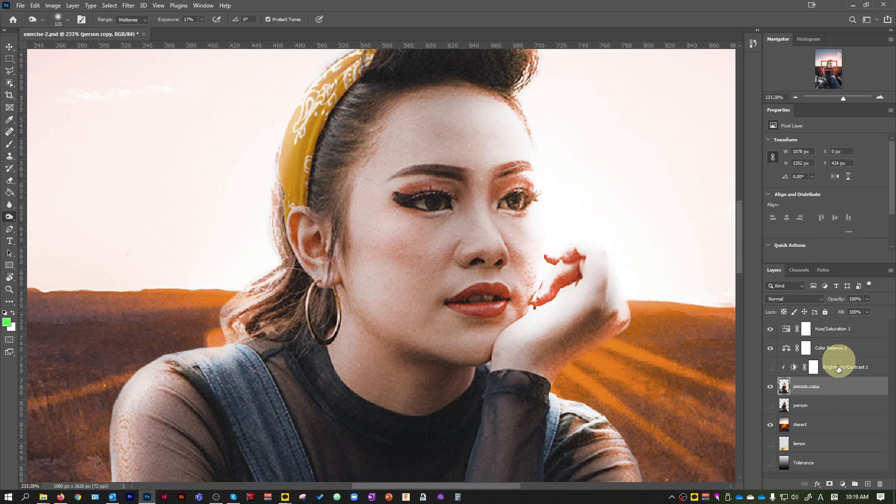
Step: Add a Hue/Saturation adjustment layer clipped to the person copy layer
{"action": "left_click", "coordinate": [846, 335]}
{"action": "left_click", "coordinate": [840, 386]}
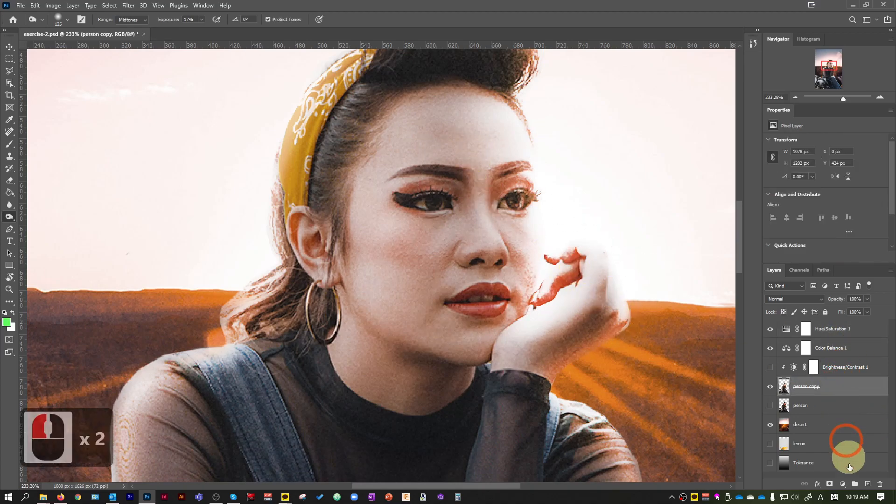
{"action": "left_click", "coordinate": [843, 485]}
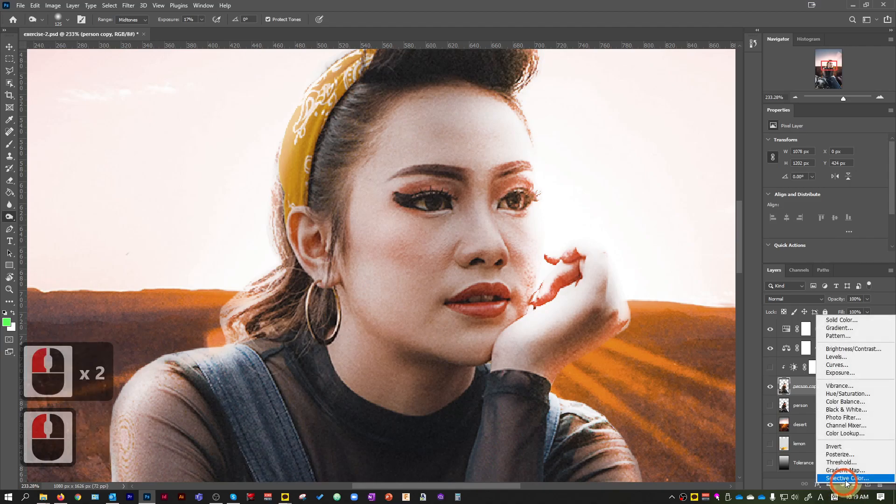
{"action": "left_click", "coordinate": [862, 395]}
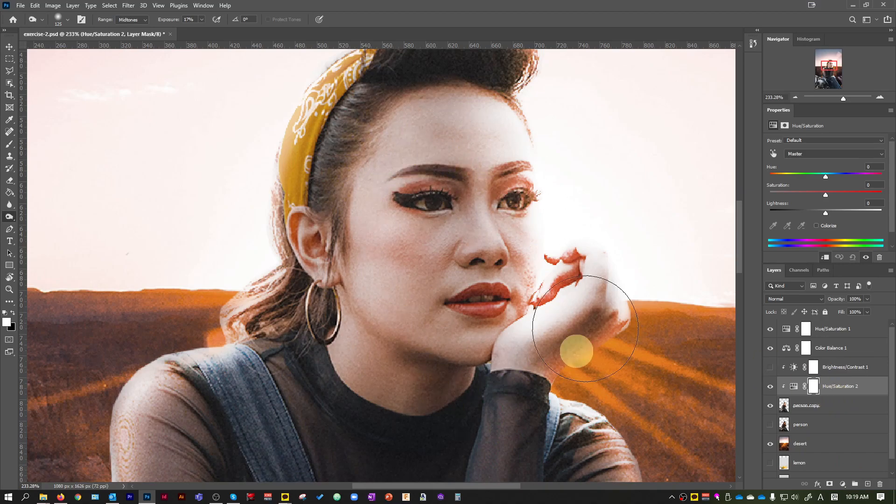
Step: Set the clipped adjustment's hue to +96 and check the color shift over the whole figure
{"action": "left_click_drag", "start_coordinate": [827, 176], "coordinate": [863, 179]}
{"action": "scroll", "coordinate": [429, 310], "scroll_direction": "down", "scroll_amount": 9}
{"action": "scroll", "coordinate": [429, 310], "scroll_direction": "down", "scroll_amount": 1}
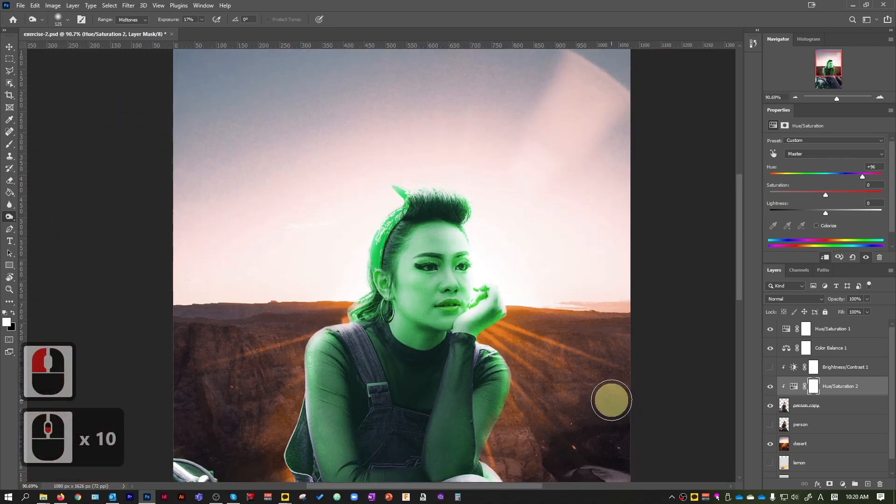
{"action": "scroll", "coordinate": [362, 376], "scroll_direction": "down", "scroll_amount": 12}
{"action": "scroll", "coordinate": [408, 351], "scroll_direction": "down", "scroll_amount": 9}
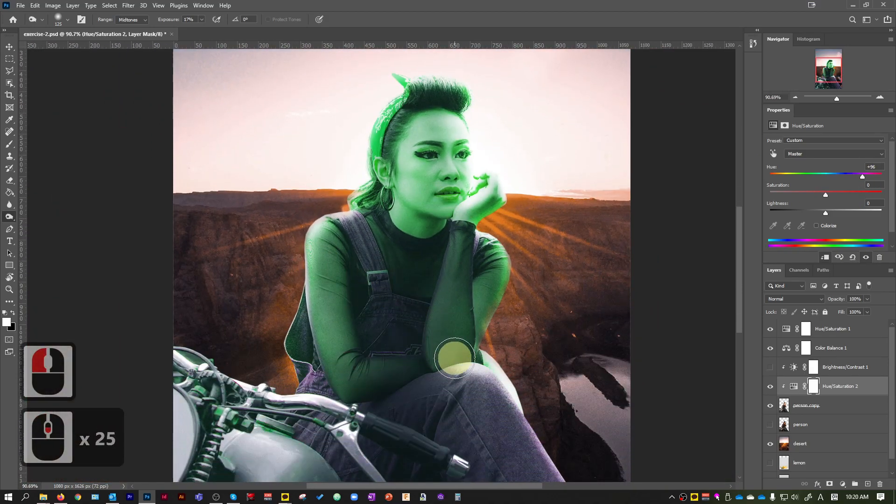
{"action": "scroll", "coordinate": [401, 257], "scroll_direction": "up", "scroll_amount": 2}
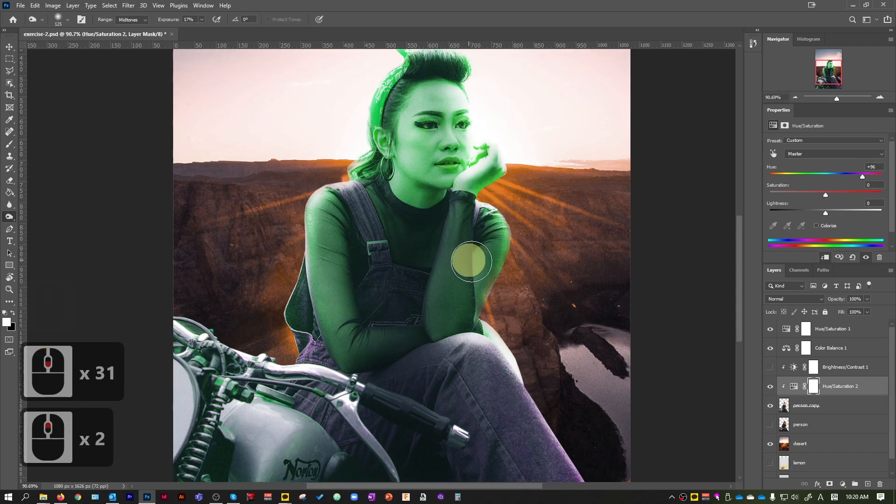
Step: Examine the color shift on the woman's face, hair and clothing up close
{"action": "scroll", "coordinate": [626, 299], "scroll_direction": "up", "scroll_amount": 1}
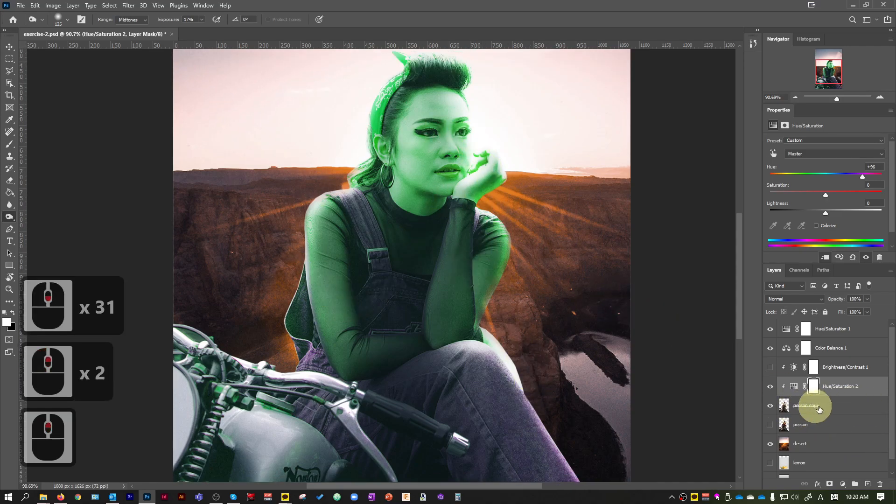
{"action": "scroll", "coordinate": [300, 260], "scroll_direction": "up", "scroll_amount": 6}
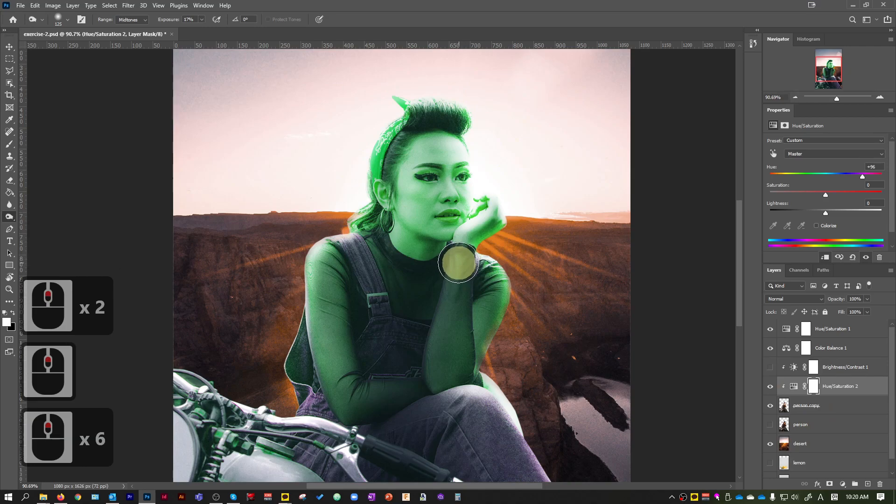
{"action": "scroll", "coordinate": [420, 229], "scroll_direction": "up", "scroll_amount": 7}
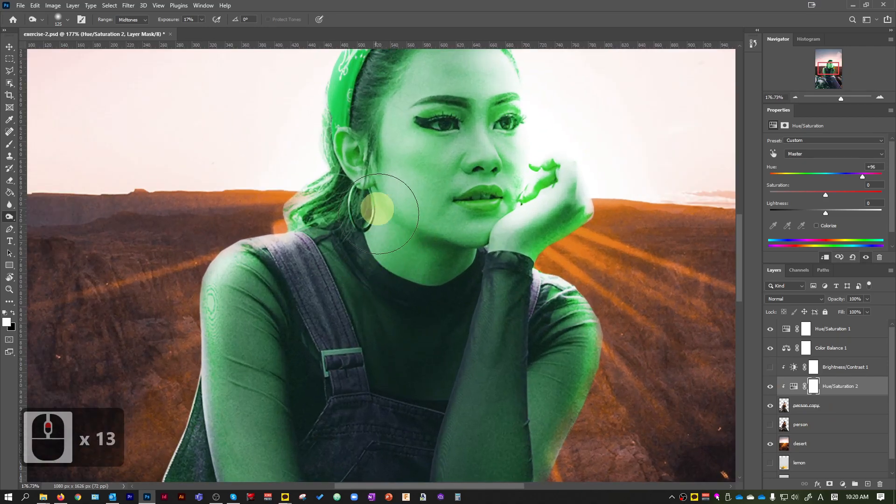
{"action": "scroll", "coordinate": [380, 252], "scroll_direction": "up", "scroll_amount": 5}
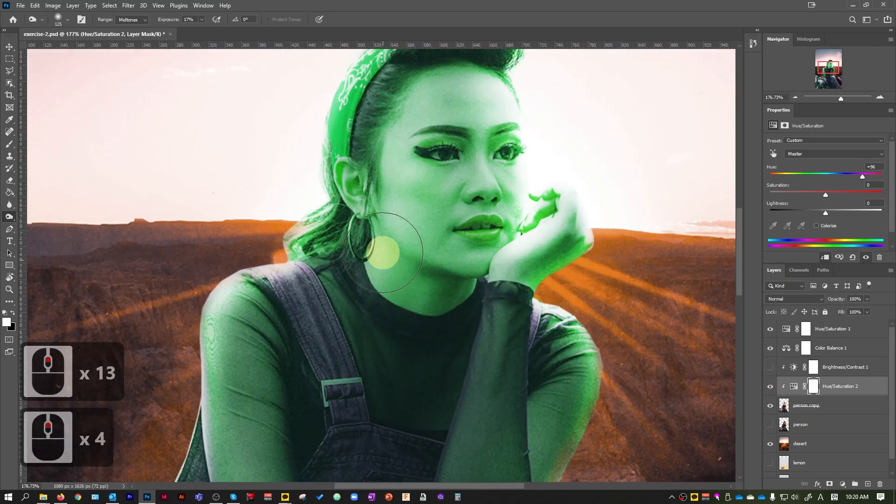
{"action": "scroll", "coordinate": [461, 251], "scroll_direction": "down", "scroll_amount": 8}
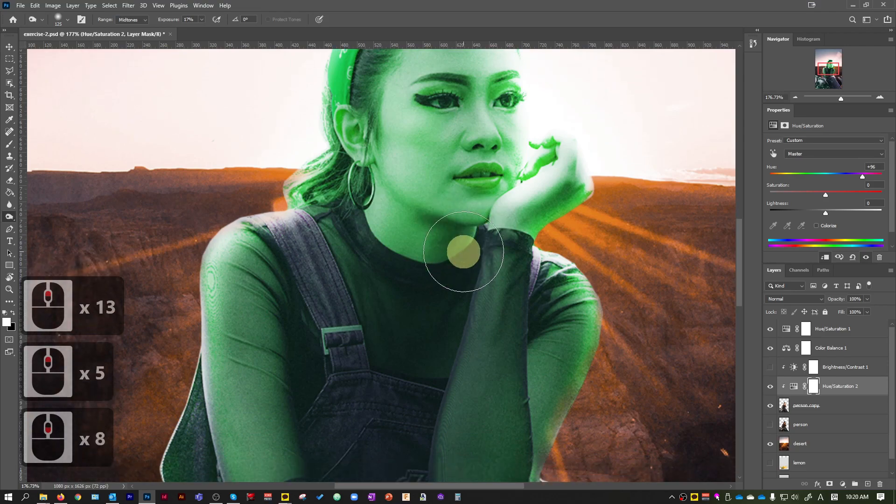
{"action": "scroll", "coordinate": [560, 260], "scroll_direction": "down", "scroll_amount": 4}
{"action": "scroll", "coordinate": [616, 327], "scroll_direction": "up", "scroll_amount": 7}
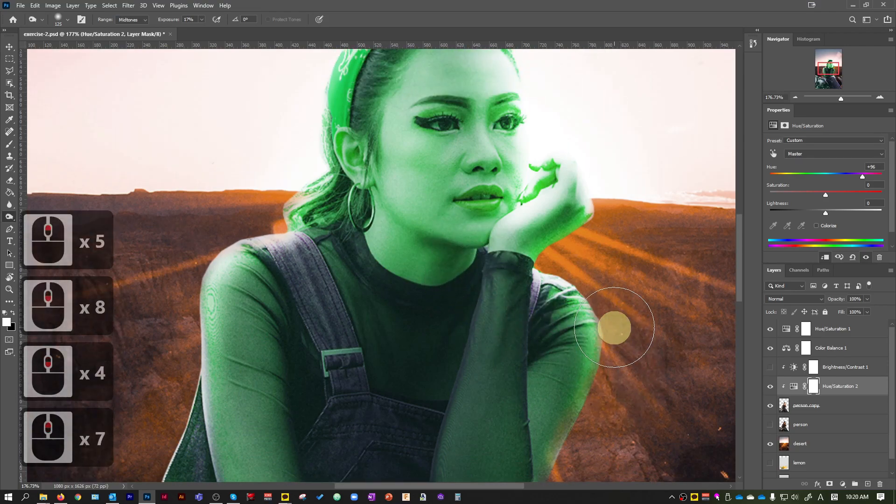
{"action": "scroll", "coordinate": [614, 331], "scroll_direction": "up", "scroll_amount": 6}
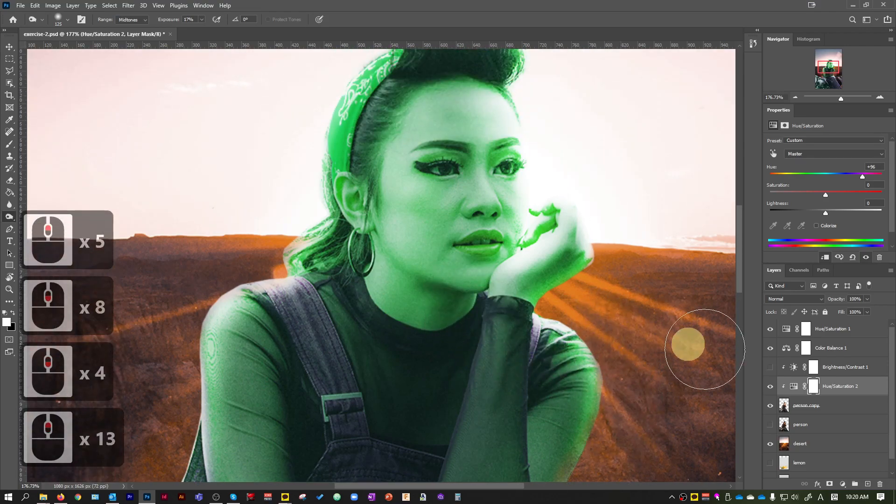
Step: Target the mask of the Hue/Saturation 2 layer and set a hard round brush to 69 px
{"action": "left_click", "coordinate": [813, 392]}
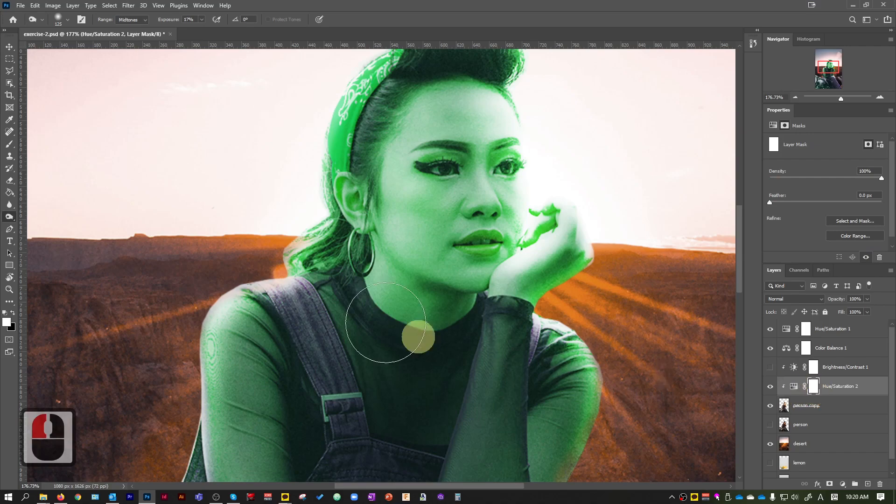
{"action": "left_click", "coordinate": [11, 150]}
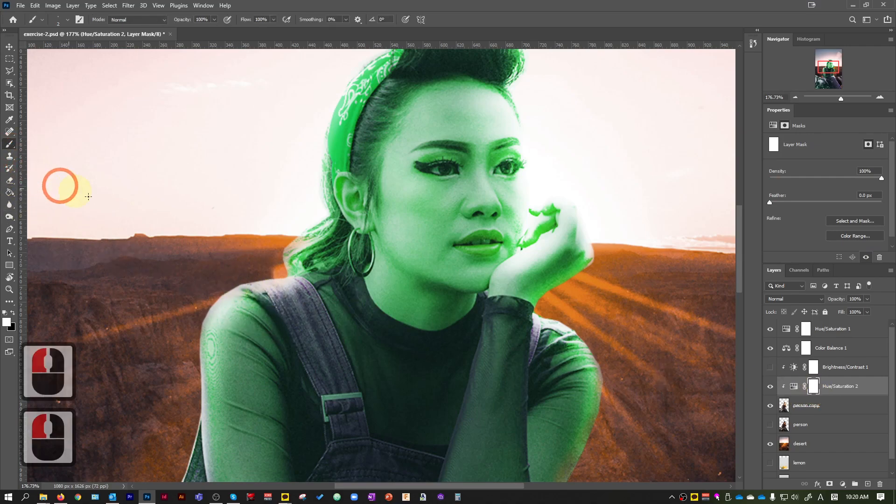
{"action": "right_click", "coordinate": [226, 227]}
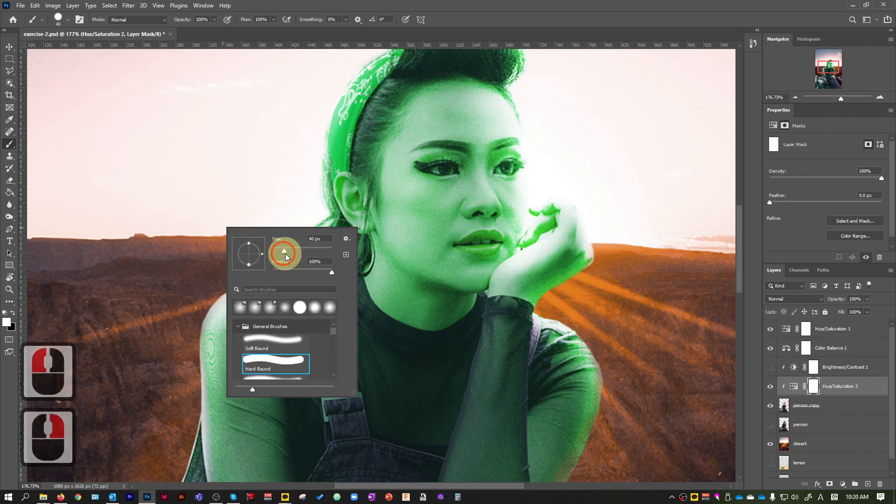
{"action": "left_click", "coordinate": [592, 6]}
{"action": "left_click", "coordinate": [561, 139]}
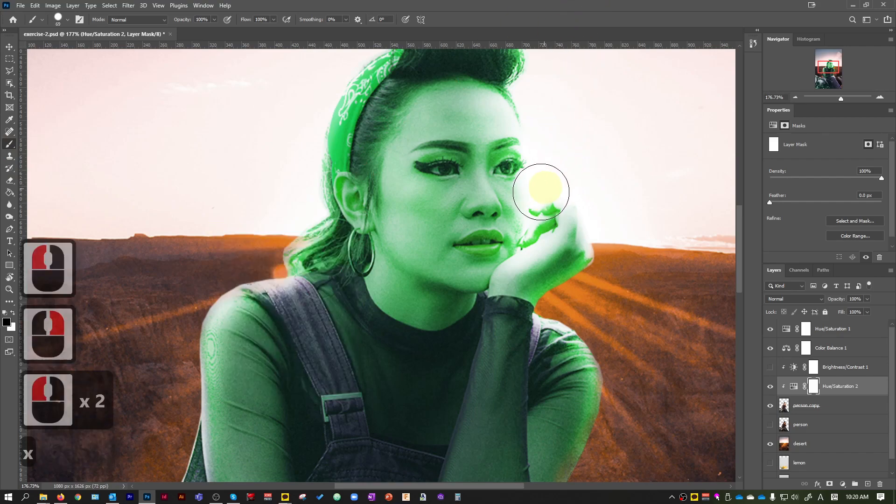
Step: Paint a black dab on the Hue/Saturation 2 mask over the woman's cheek
{"action": "key", "text": "x"}
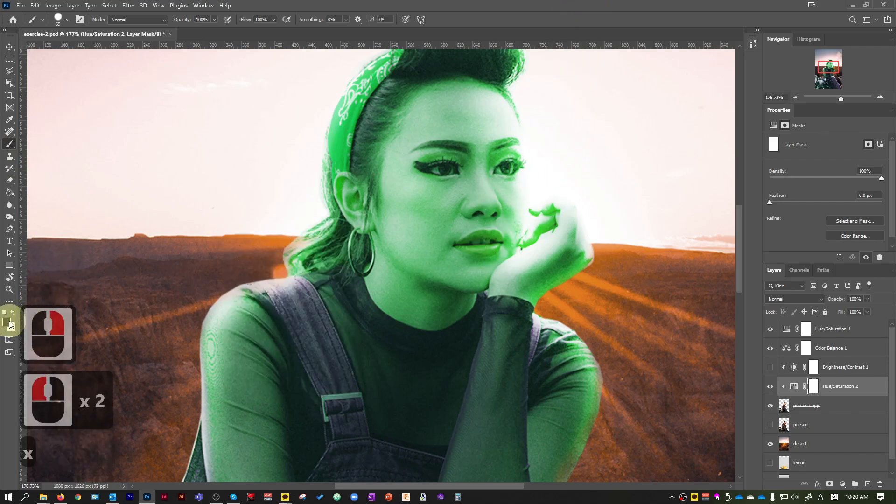
{"action": "scroll", "coordinate": [427, 280], "scroll_direction": "up", "scroll_amount": 3}
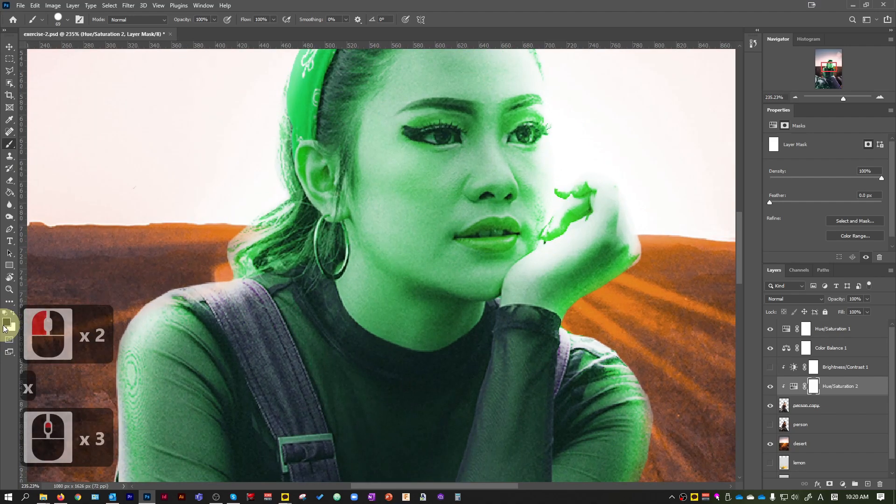
{"action": "left_click", "coordinate": [395, 244]}
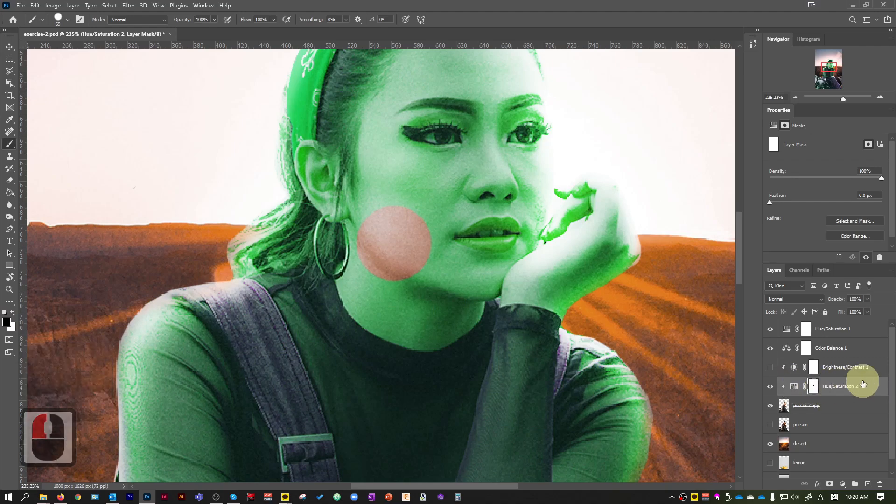
Step: Paint over the cheek dab on the mask with white to bring the color shift back
{"action": "key", "text": "x"}
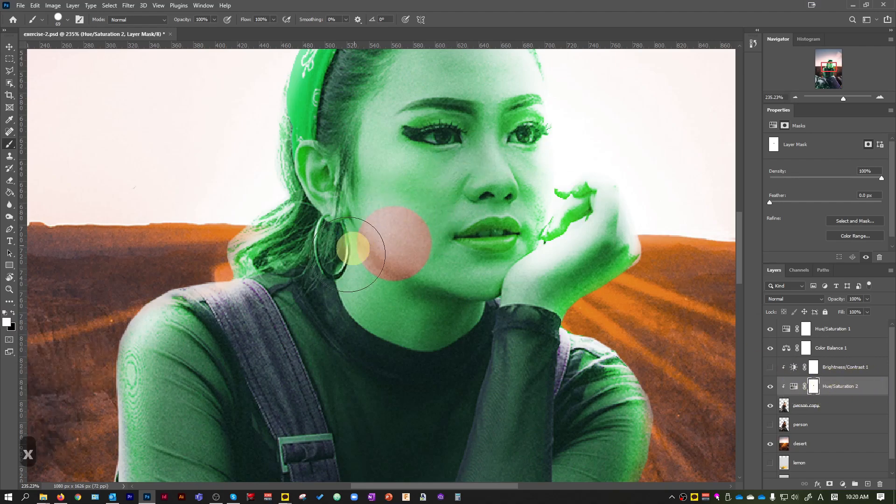
{"action": "double_click", "coordinate": [11, 327]}
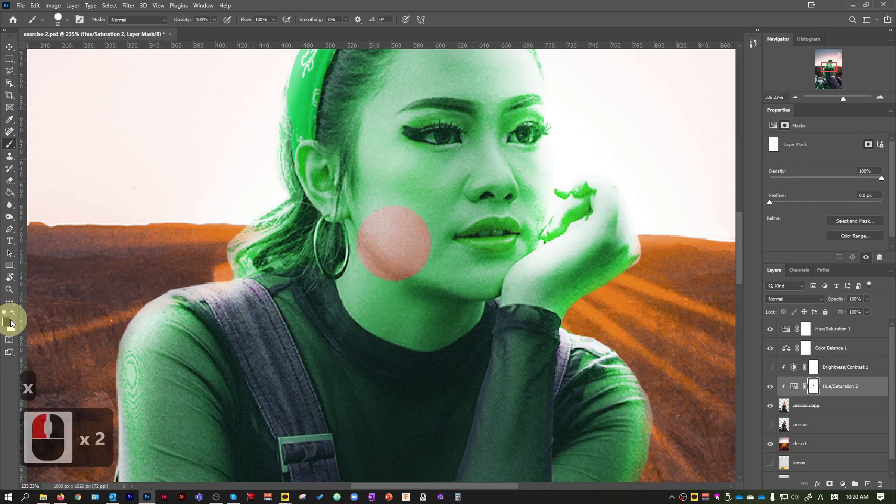
{"action": "left_click", "coordinate": [13, 317]}
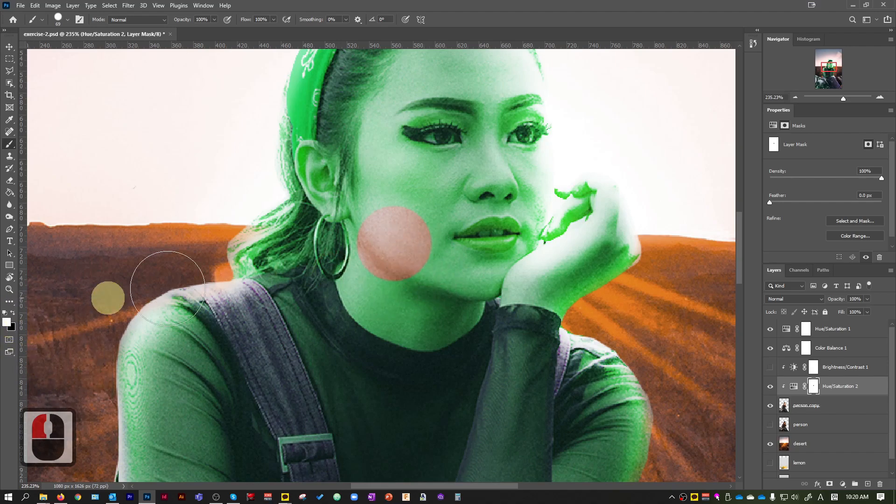
{"action": "mouse_move", "coordinate": [428, 285]}
{"action": "left_mouse_down"}
{"action": "mouse_move", "coordinate": [381, 234]}
{"action": "mouse_move", "coordinate": [429, 252]}
{"action": "mouse_move", "coordinate": [375, 281]}
{"action": "left_mouse_up"}
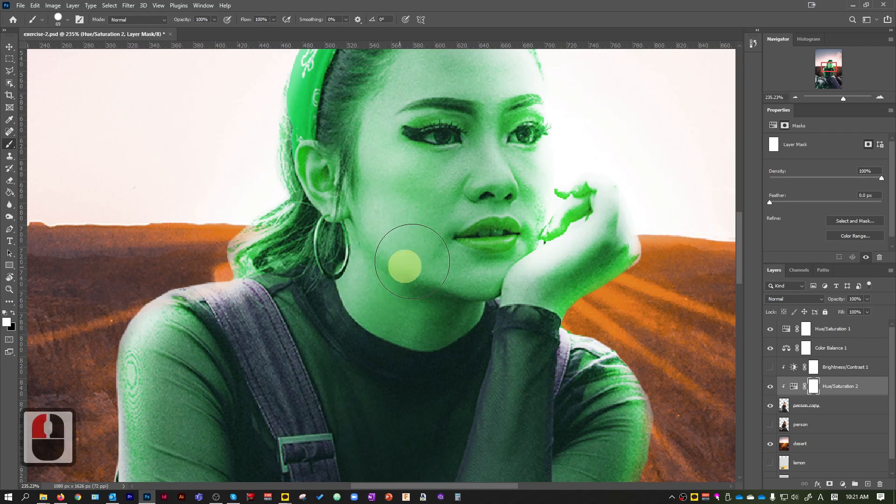
Step: Fill the whole Hue/Saturation 2 mask with black using the Paint Bucket
{"action": "left_click", "coordinate": [799, 387]}
{"action": "scroll", "coordinate": [362, 326], "scroll_direction": "down", "scroll_amount": 5}
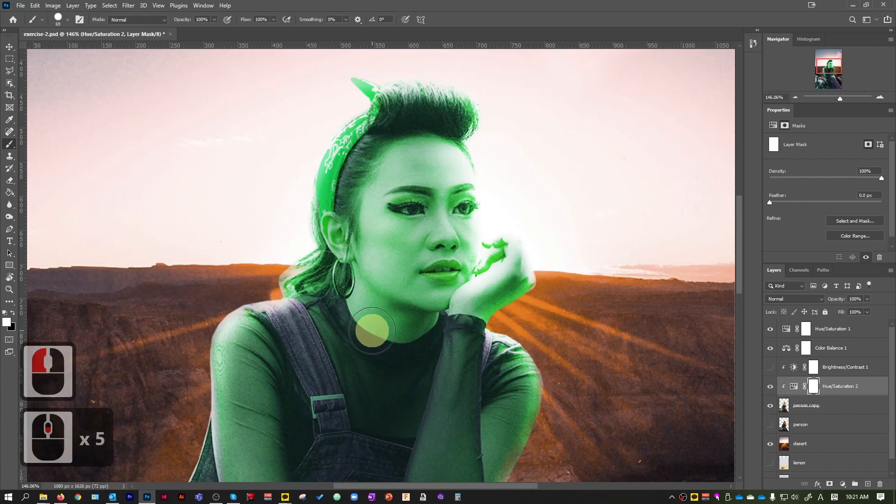
{"action": "scroll", "coordinate": [387, 321], "scroll_direction": "up", "scroll_amount": 5}
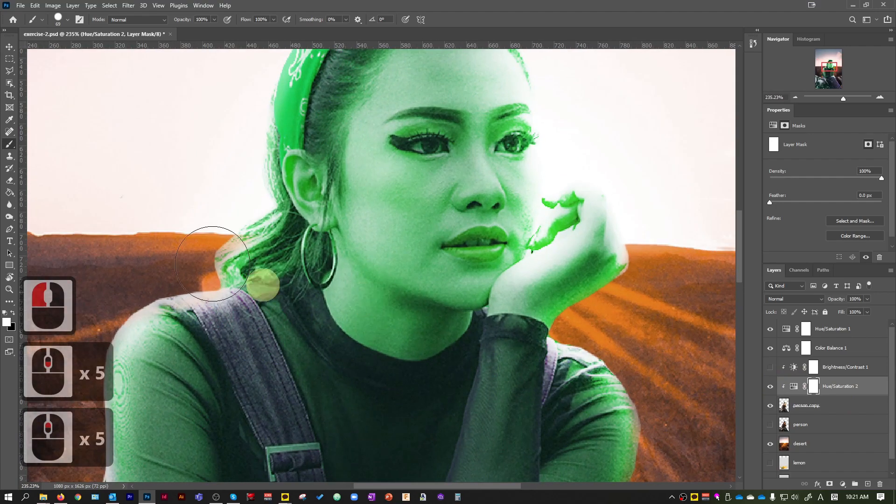
{"action": "left_click", "coordinate": [13, 195]}
{"action": "key", "text": "x"}
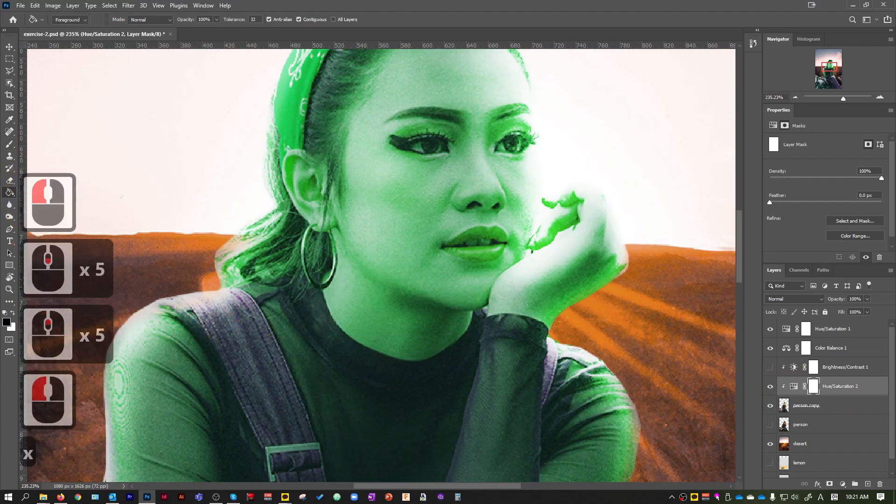
{"action": "left_click", "coordinate": [411, 308]}
Step: Switch to the Brush tool with white as the foreground color for painting on the black mask
{"action": "scroll", "coordinate": [437, 326], "scroll_direction": "down", "scroll_amount": 2}
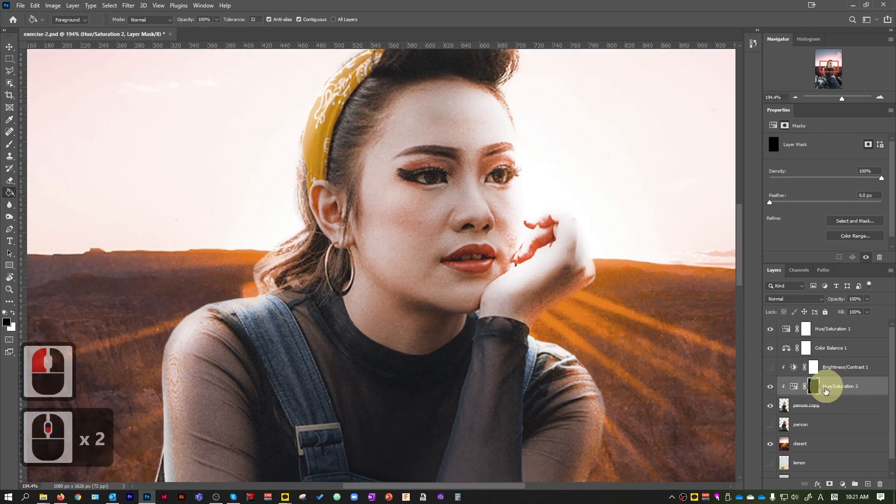
{"action": "scroll", "coordinate": [370, 274], "scroll_direction": "down", "scroll_amount": 5}
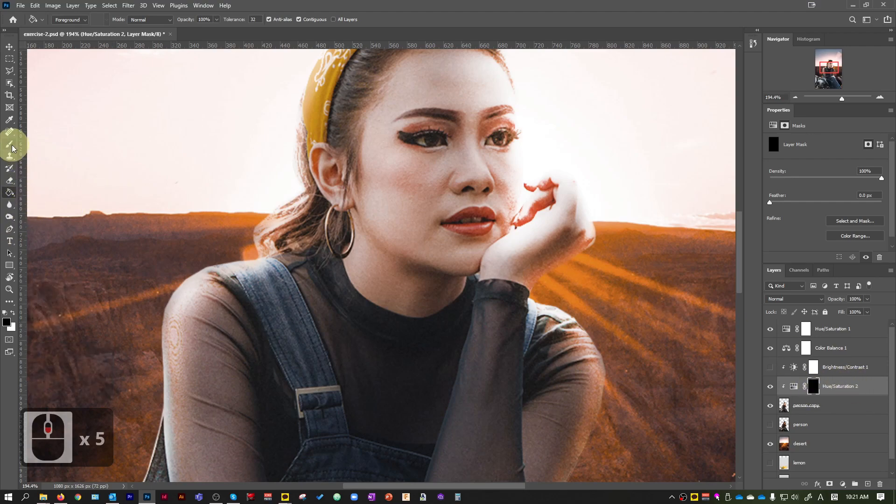
{"action": "left_click", "coordinate": [12, 146]}
{"action": "left_click", "coordinate": [14, 317]}
{"action": "scroll", "coordinate": [423, 260], "scroll_direction": "up", "scroll_amount": 9}
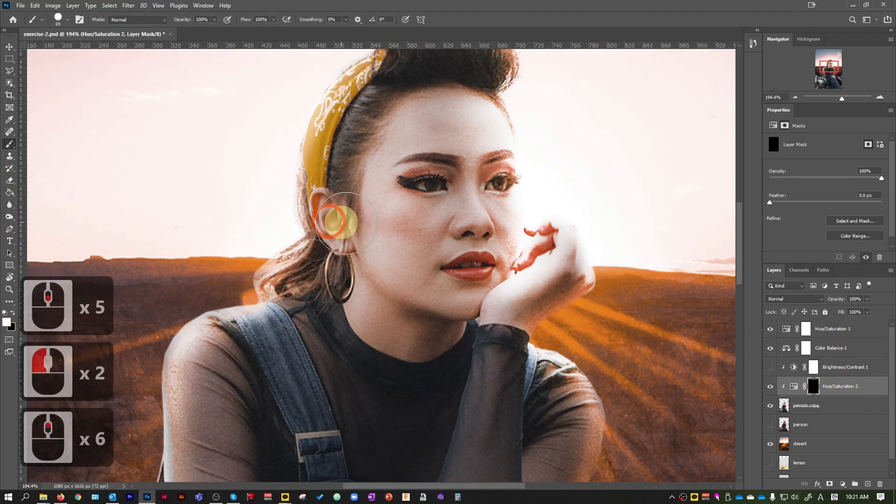
Step: Paint single white dabs on the mask over the cheek, nose, temple and forehead
{"action": "left_click", "coordinate": [432, 263]}
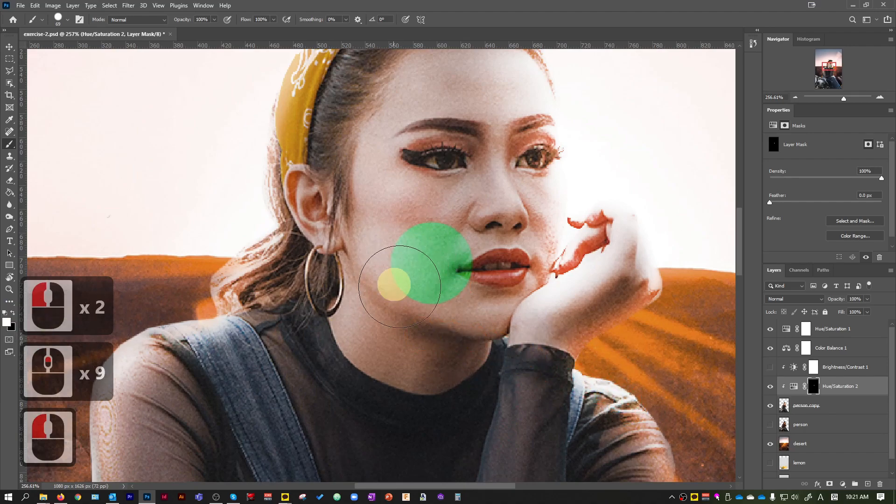
{"action": "scroll", "coordinate": [476, 289], "scroll_direction": "up", "scroll_amount": 5}
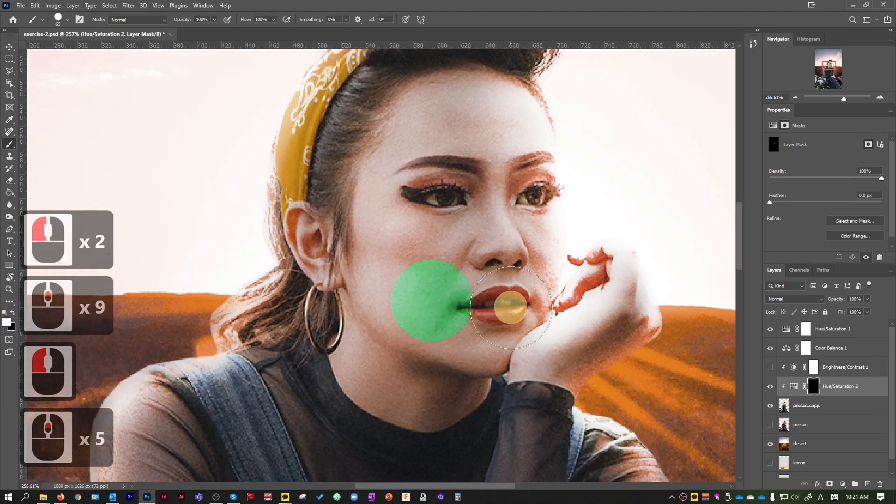
{"action": "scroll", "coordinate": [423, 284], "scroll_direction": "down", "scroll_amount": 4}
{"action": "scroll", "coordinate": [423, 284], "scroll_direction": "up", "scroll_amount": 4}
{"action": "left_click", "coordinate": [487, 207]}
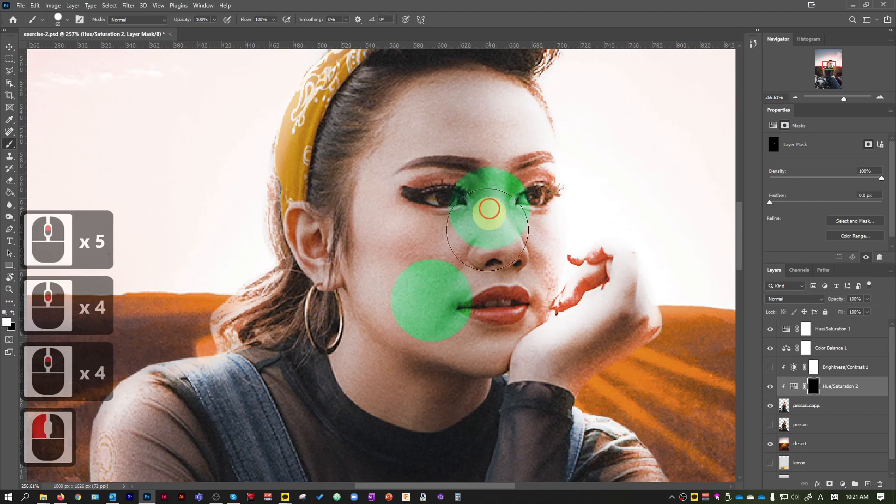
{"action": "scroll", "coordinate": [444, 220], "scroll_direction": "up", "scroll_amount": 5}
{"action": "left_click", "coordinate": [387, 210]}
{"action": "left_click", "coordinate": [474, 178]}
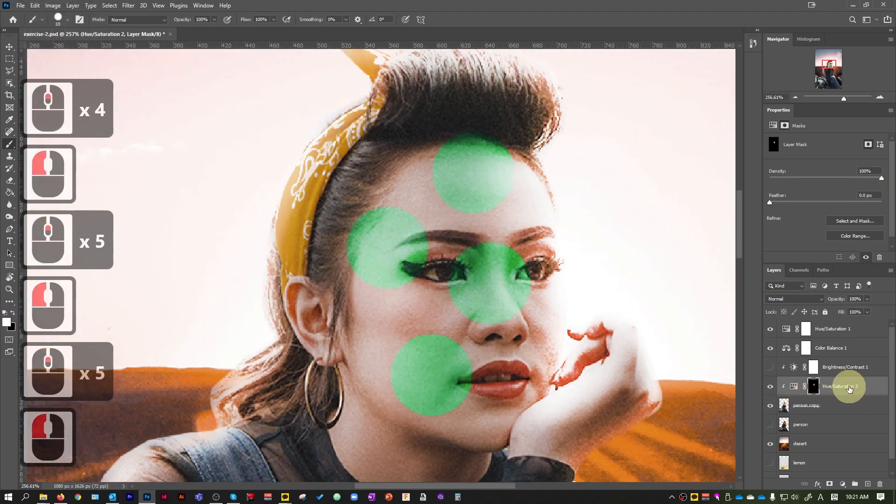
Step: Undo all the white dabs on the mask
{"action": "scroll", "coordinate": [410, 240], "scroll_direction": "down", "scroll_amount": 3}
{"action": "key", "text": "ctrl+z"}
{"action": "key", "text": "ctrl+z"}
{"action": "key", "text": "ctrl+z"}
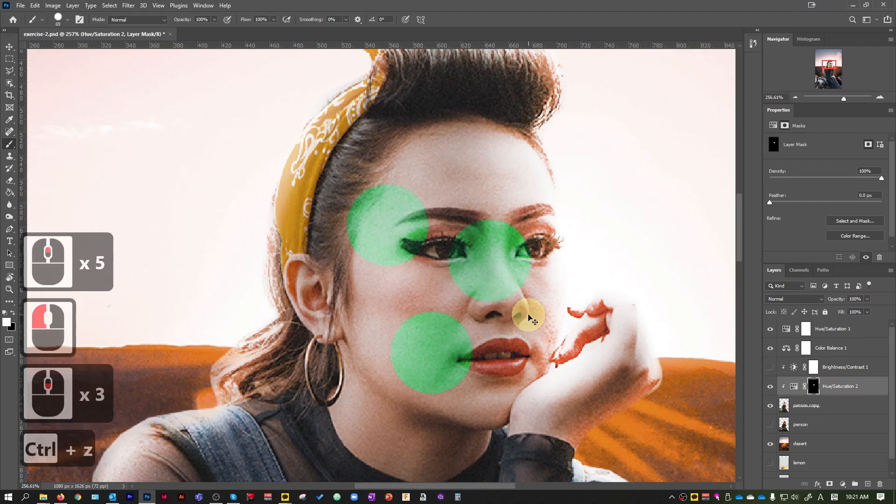
{"action": "key", "text": "ctrl+z"}
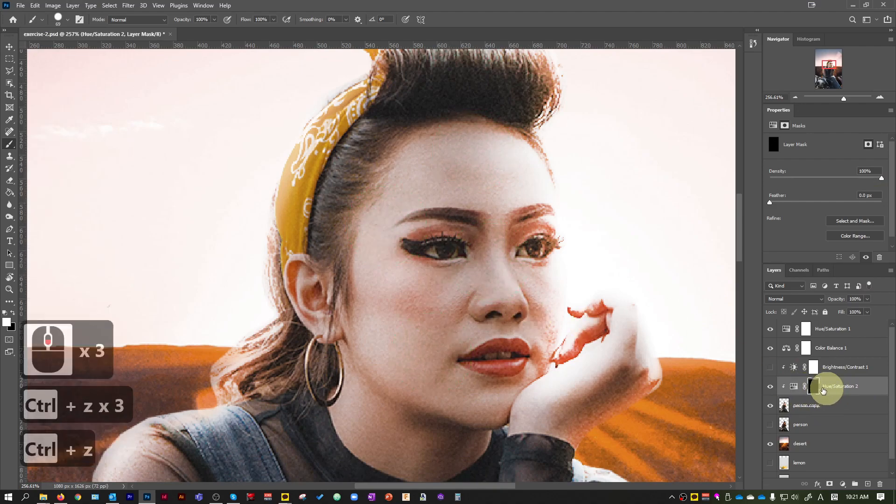
Step: Paint white on the Hue/Saturation 2 mask over the forehead, eyes, cheek, nose, mouth and chin
{"action": "left_click", "coordinate": [447, 283]}
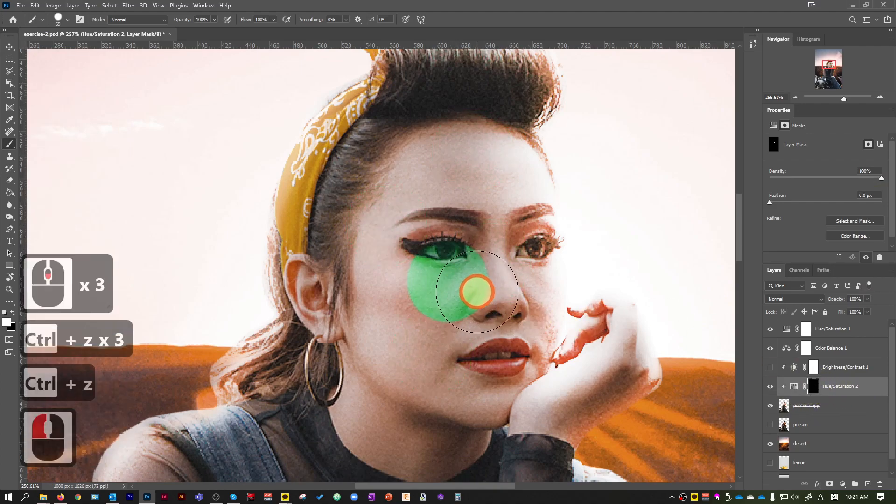
{"action": "left_click", "coordinate": [459, 178]}
{"action": "left_click", "coordinate": [423, 229]}
{"action": "left_click", "coordinate": [410, 260]}
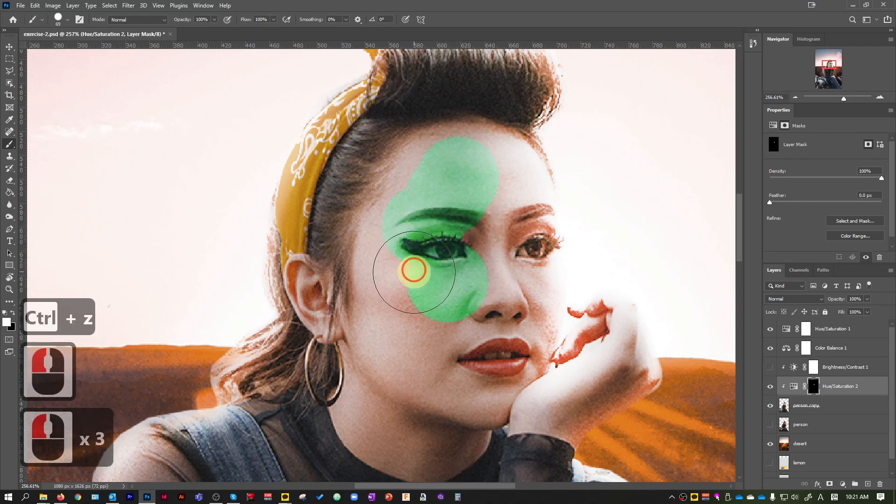
{"action": "left_click", "coordinate": [417, 319]}
{"action": "left_click", "coordinate": [437, 348]}
{"action": "left_click", "coordinate": [464, 364]}
{"action": "left_click", "coordinate": [483, 359]}
{"action": "left_click", "coordinate": [497, 356]}
{"action": "left_click", "coordinate": [504, 322]}
{"action": "left_click", "coordinate": [496, 293]}
{"action": "left_click", "coordinate": [502, 252]}
{"action": "left_click", "coordinate": [495, 208]}
{"action": "left_click", "coordinate": [514, 163]}
{"action": "left_click", "coordinate": [495, 187]}
{"action": "left_click", "coordinate": [500, 296]}
Step: Paint white on the mask over the jaw and neck down to the collar
{"action": "scroll", "coordinate": [467, 326], "scroll_direction": "down", "scroll_amount": 4}
{"action": "left_click", "coordinate": [380, 380]}
{"action": "left_click", "coordinate": [402, 394]}
{"action": "left_click", "coordinate": [429, 400]}
{"action": "left_click", "coordinate": [449, 383]}
{"action": "left_click", "coordinate": [481, 374]}
{"action": "left_click", "coordinate": [460, 345]}
Step: Set the brush to 70 px and paint white on the mask over the back of the hand and the wrist
{"action": "key", "text": "bracketleft"}
{"action": "key", "text": "bracketleft"}
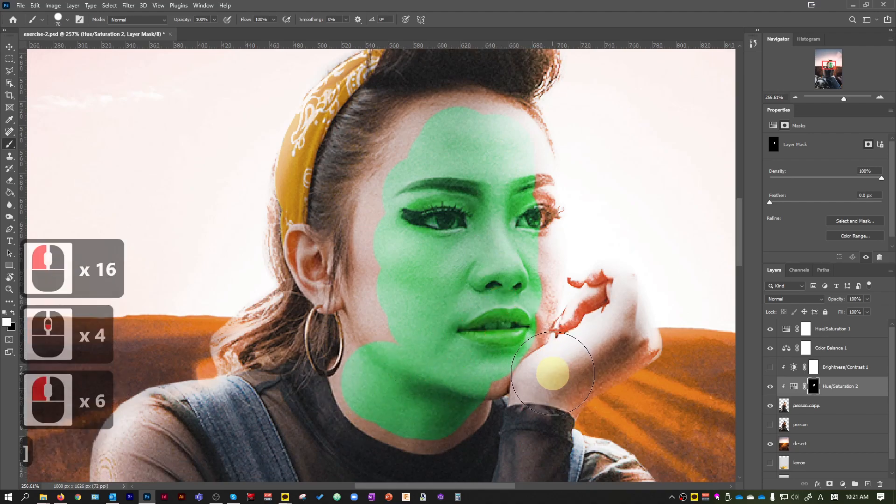
{"action": "mouse_move", "coordinate": [538, 378]}
{"action": "left_mouse_down"}
{"action": "mouse_move", "coordinate": [570, 366]}
{"action": "mouse_move", "coordinate": [562, 387]}
{"action": "mouse_move", "coordinate": [575, 386]}
{"action": "mouse_move", "coordinate": [629, 339]}
{"action": "mouse_move", "coordinate": [577, 356]}
{"action": "mouse_move", "coordinate": [622, 325]}
{"action": "mouse_move", "coordinate": [629, 334]}
{"action": "mouse_move", "coordinate": [623, 353]}
{"action": "mouse_move", "coordinate": [593, 371]}
{"action": "left_mouse_up"}
Step: Reduce the brush to 10 px and paint white on the Hue/Saturation 2 mask over the curled fingers
{"action": "key", "text": "bracketleft"}
{"action": "key", "text": "bracketleft"}
{"action": "key", "text": "bracketleft"}
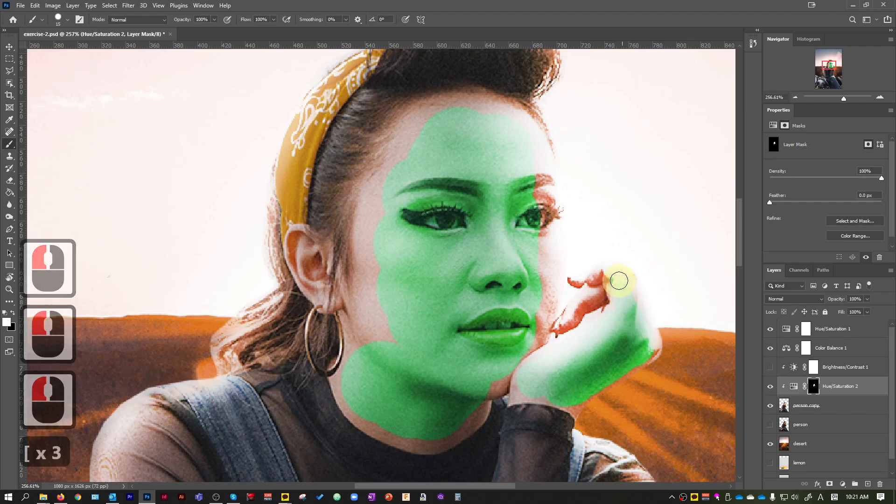
{"action": "key", "text": "bracketleft"}
{"action": "mouse_move", "coordinate": [592, 300]}
{"action": "left_mouse_down"}
{"action": "mouse_move", "coordinate": [562, 325]}
{"action": "mouse_move", "coordinate": [613, 280]}
{"action": "mouse_move", "coordinate": [577, 281]}
{"action": "mouse_move", "coordinate": [589, 275]}
{"action": "mouse_move", "coordinate": [612, 278]}
{"action": "mouse_move", "coordinate": [613, 308]}
{"action": "mouse_move", "coordinate": [633, 290]}
{"action": "left_mouse_up"}
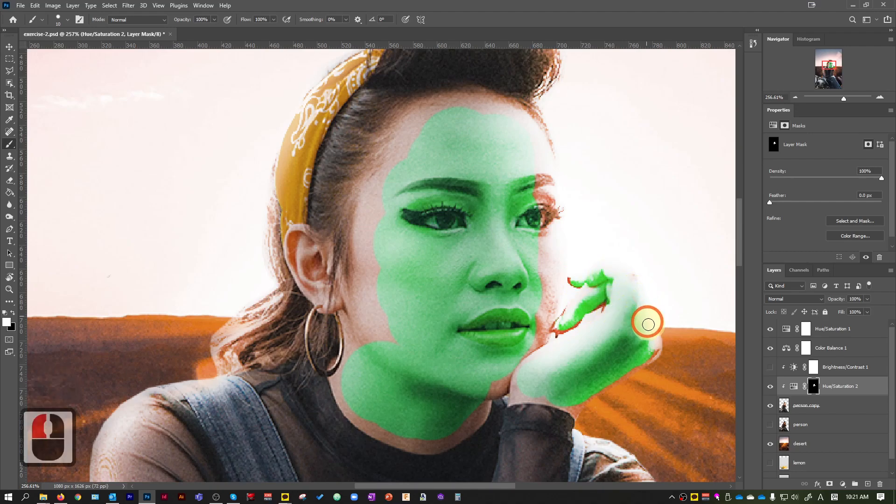
Step: Set the brush to 25 px and paint white on the mask along the collar, neck, ear and hairline
{"action": "key", "text": "bracketright"}
{"action": "key", "text": "bracketright"}
{"action": "key", "text": "bracketright"}
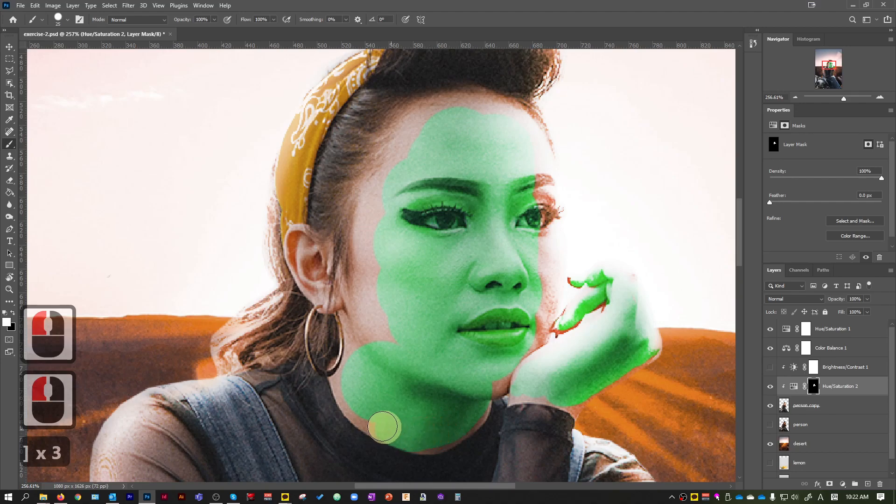
{"action": "left_click_drag", "start_coordinate": [386, 429], "coordinate": [353, 398]}
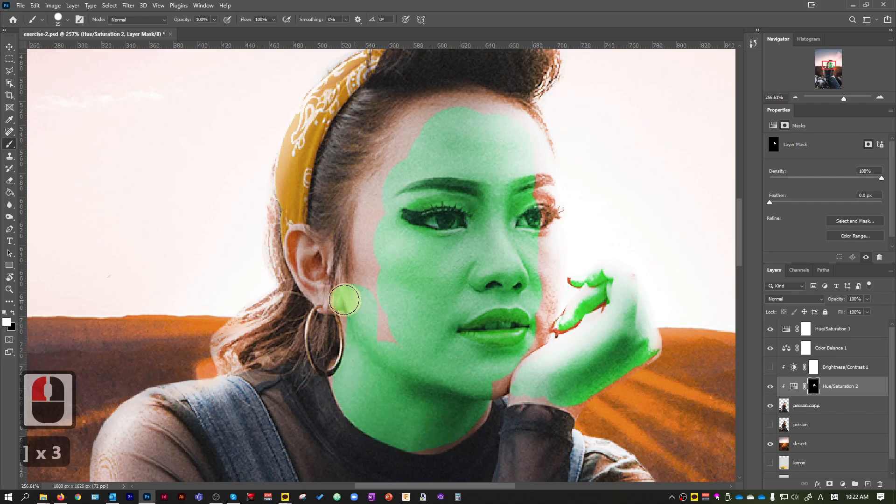
{"action": "mouse_move", "coordinate": [326, 300]}
{"action": "left_mouse_down"}
{"action": "mouse_move", "coordinate": [294, 245]}
{"action": "mouse_move", "coordinate": [309, 243]}
{"action": "mouse_move", "coordinate": [342, 278]}
{"action": "mouse_move", "coordinate": [363, 274]}
{"action": "mouse_move", "coordinate": [387, 327]}
{"action": "mouse_move", "coordinate": [372, 205]}
{"action": "mouse_move", "coordinate": [390, 158]}
{"action": "mouse_move", "coordinate": [420, 124]}
{"action": "mouse_move", "coordinate": [460, 106]}
{"action": "mouse_move", "coordinate": [493, 109]}
{"action": "mouse_move", "coordinate": [521, 134]}
{"action": "left_mouse_up"}
Step: Set the brush to 35 px and paint white on the mask over the far eye, outer cheek and remaining hand edge
{"action": "key", "text": "bracketright"}
{"action": "key", "text": "bracketright"}
{"action": "left_click_drag", "start_coordinate": [540, 187], "coordinate": [541, 244]}
{"action": "left_click", "coordinate": [541, 232]}
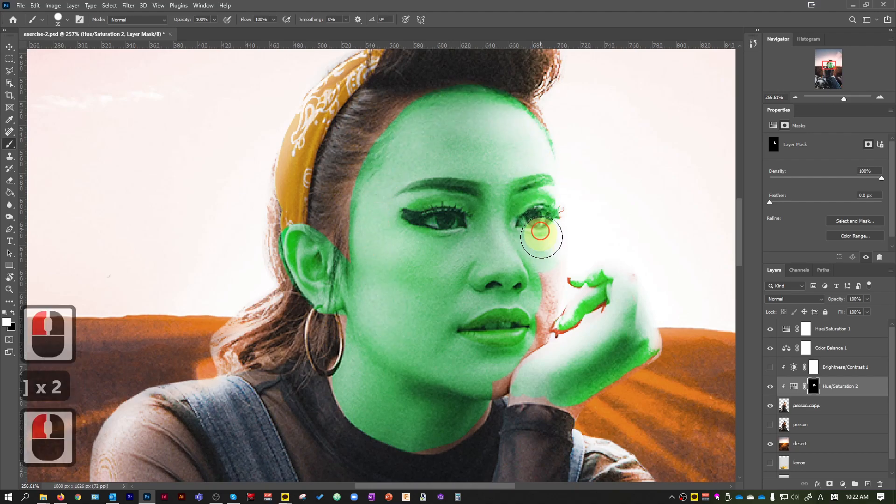
{"action": "mouse_move", "coordinate": [542, 282]}
{"action": "left_mouse_down"}
{"action": "mouse_move", "coordinate": [520, 341]}
{"action": "mouse_move", "coordinate": [487, 360]}
{"action": "mouse_move", "coordinate": [514, 379]}
{"action": "mouse_move", "coordinate": [610, 370]}
{"action": "left_mouse_up"}
Step: Delete the Hue/Saturation 2 layer's mask and the layer itself
{"action": "scroll", "coordinate": [472, 346], "scroll_direction": "down", "scroll_amount": 10}
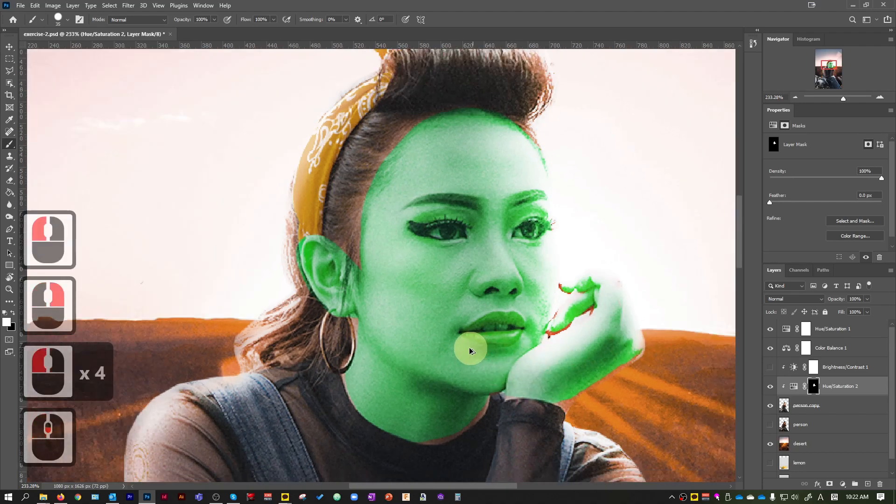
{"action": "scroll", "coordinate": [552, 358], "scroll_direction": "down", "scroll_amount": 9}
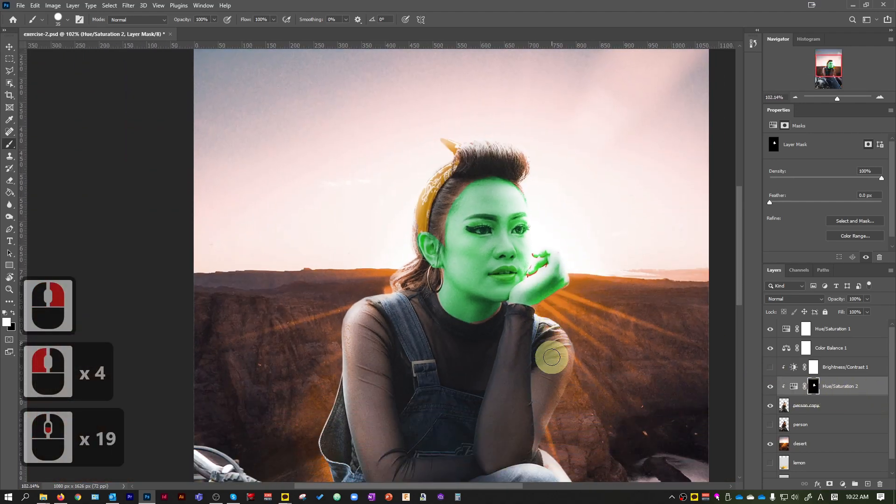
{"action": "scroll", "coordinate": [586, 301], "scroll_direction": "up", "scroll_amount": 5}
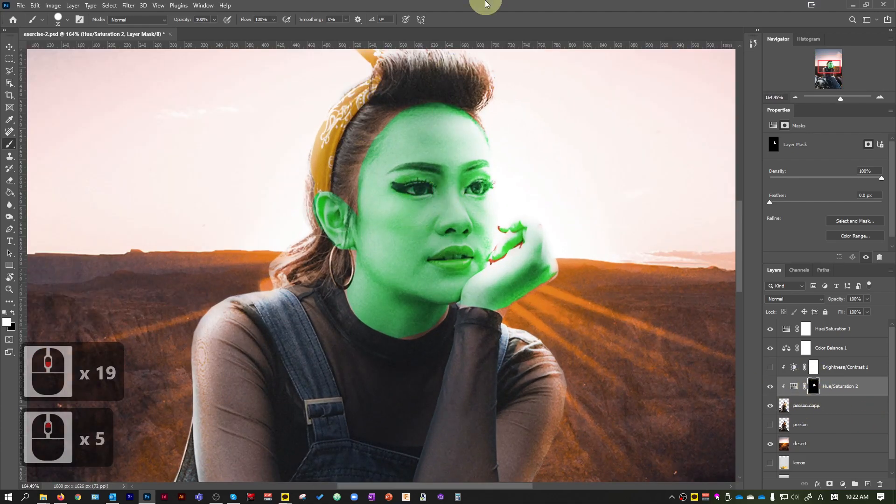
{"action": "left_click", "coordinate": [586, 15]}
{"action": "scroll", "coordinate": [370, 226], "scroll_direction": "up", "scroll_amount": 4}
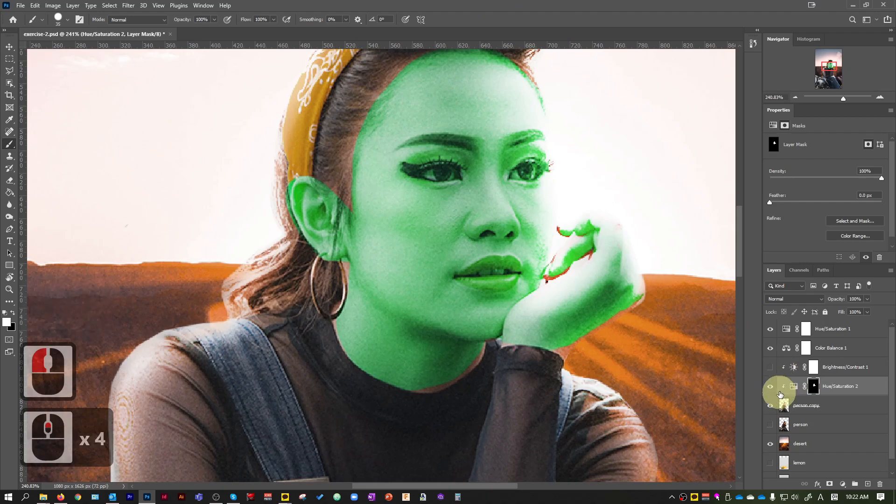
{"action": "scroll", "coordinate": [448, 308], "scroll_direction": "down", "scroll_amount": 6}
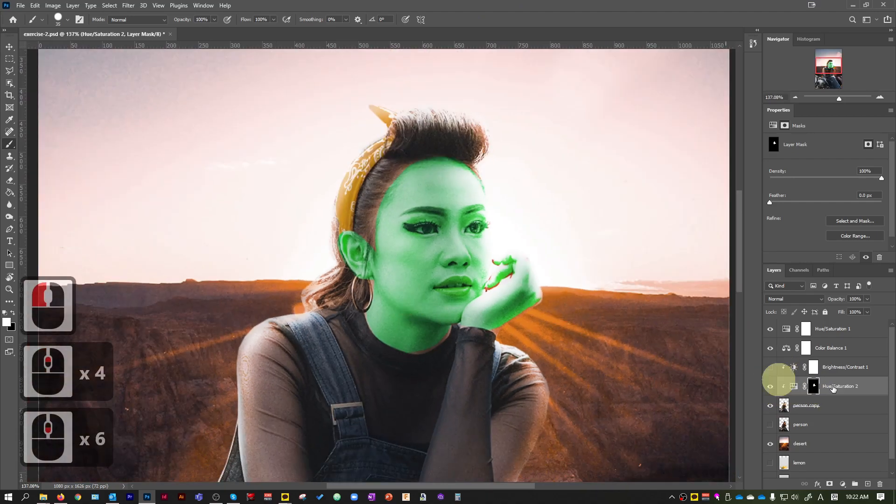
{"action": "left_click", "coordinate": [882, 487]}
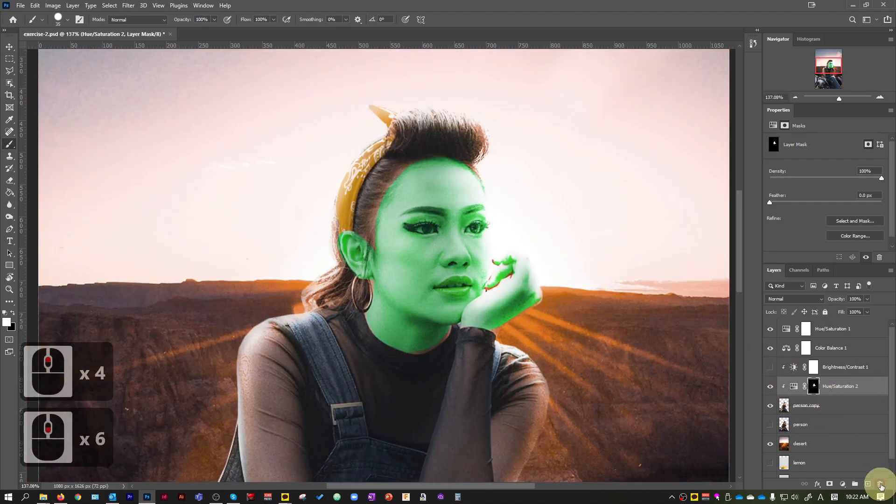
{"action": "left_click", "coordinate": [404, 186]}
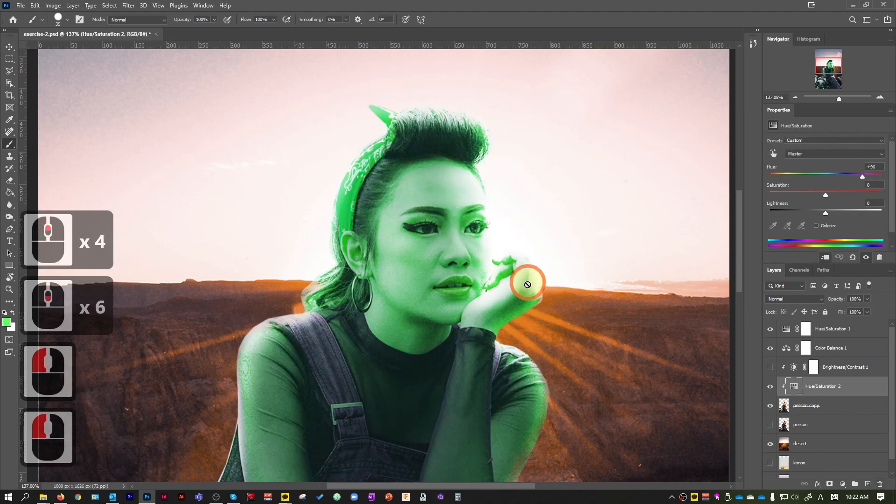
{"action": "left_click", "coordinate": [893, 498]}
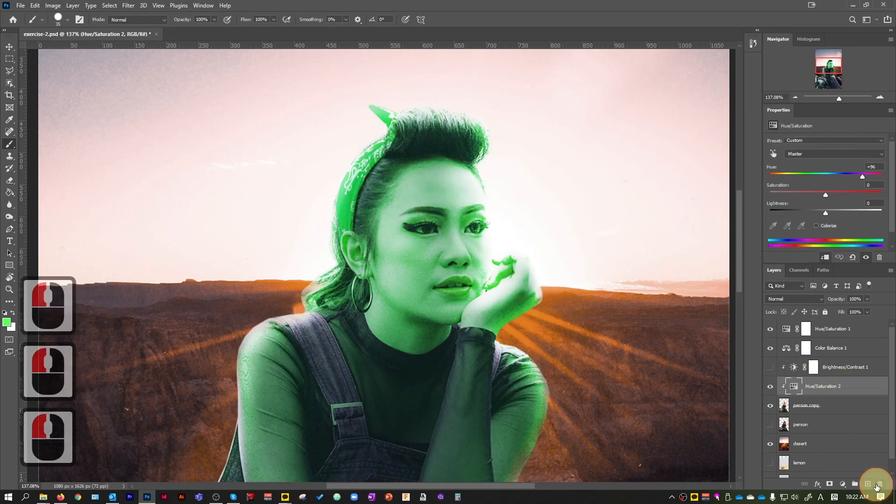
{"action": "left_click", "coordinate": [406, 186]}
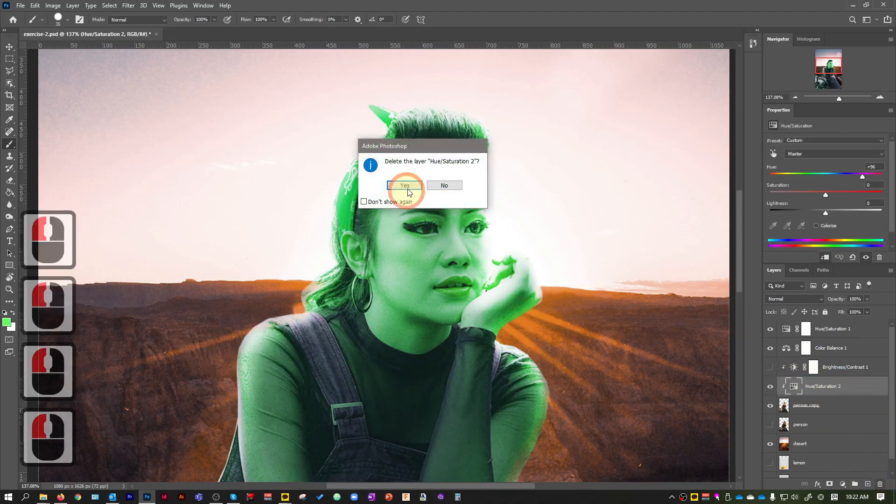
Step: Select the Color Balance 1 layer and compare the image with that layer hidden and shown
{"action": "left_click", "coordinate": [856, 354]}
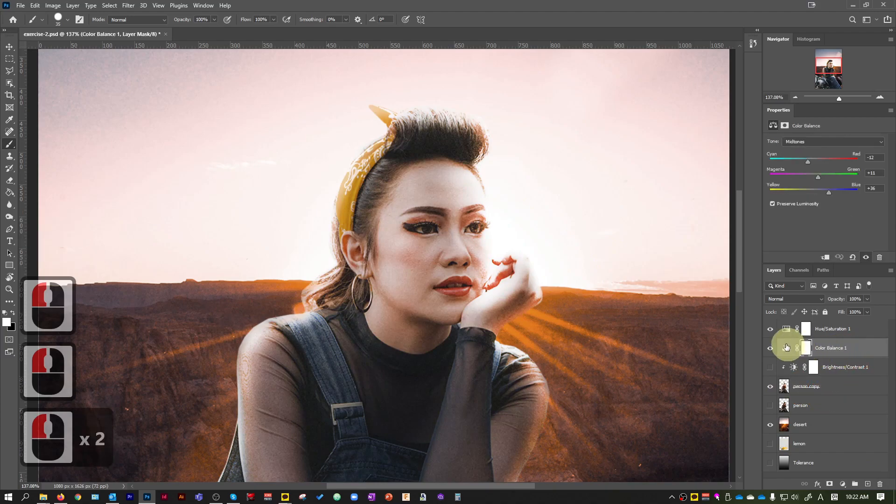
{"action": "scroll", "coordinate": [589, 352], "scroll_direction": "down", "scroll_amount": 4}
{"action": "left_click", "coordinate": [774, 354]}
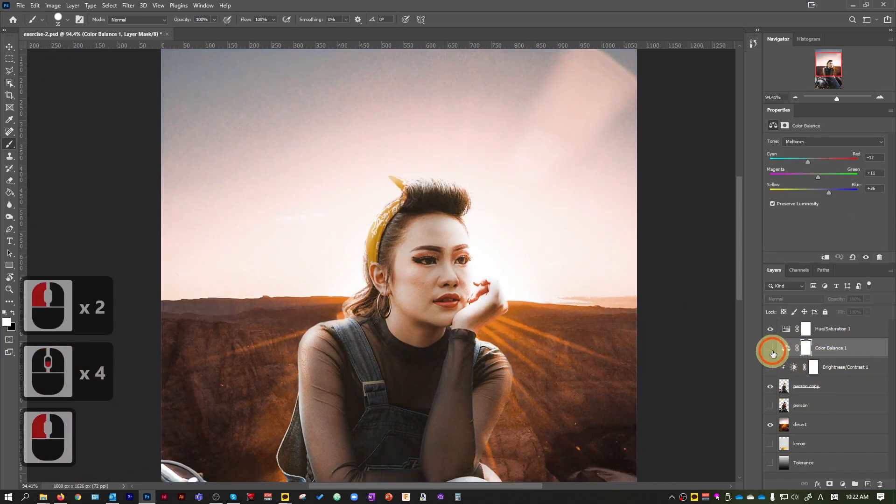
{"action": "left_click", "coordinate": [773, 354]}
{"action": "scroll", "coordinate": [555, 361], "scroll_direction": "down", "scroll_amount": 6}
{"action": "scroll", "coordinate": [555, 368], "scroll_direction": "up", "scroll_amount": 2}
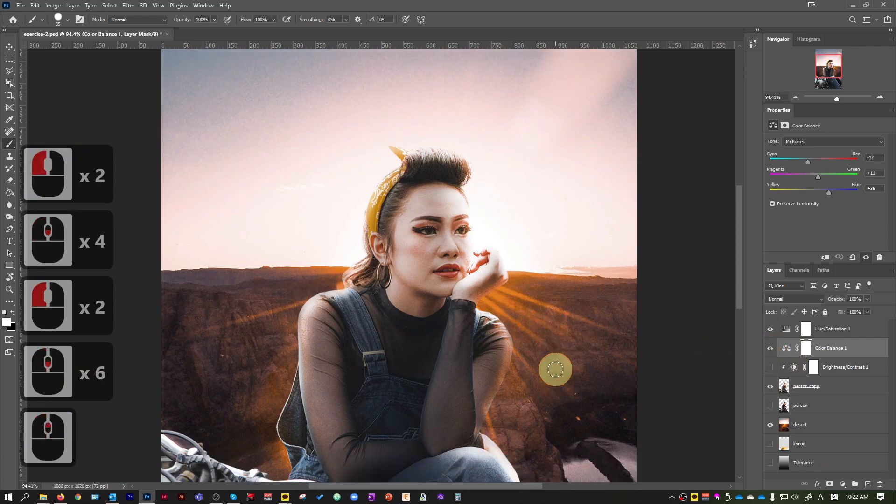
{"action": "left_click", "coordinate": [771, 353]}
{"action": "left_click", "coordinate": [771, 351]}
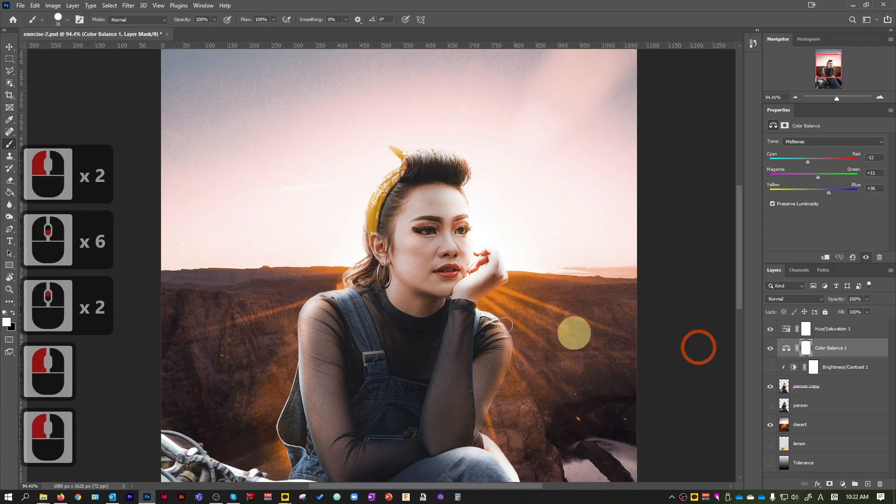
{"action": "scroll", "coordinate": [380, 320], "scroll_direction": "up", "scroll_amount": 4}
{"action": "scroll", "coordinate": [300, 374], "scroll_direction": "down", "scroll_amount": 9}
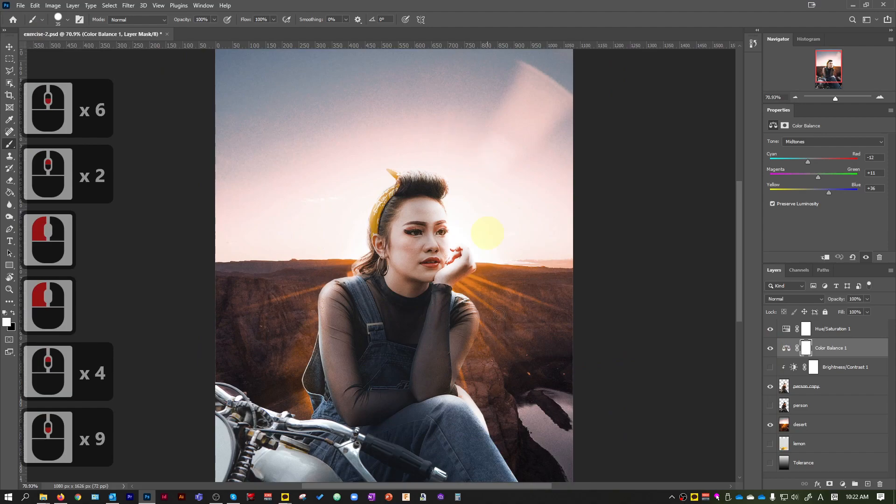
Step: Select the Color Balance 1 mask, make black the foreground color, and set the brush to 0% hardness and 125 px
{"action": "left_click", "coordinate": [808, 349]}
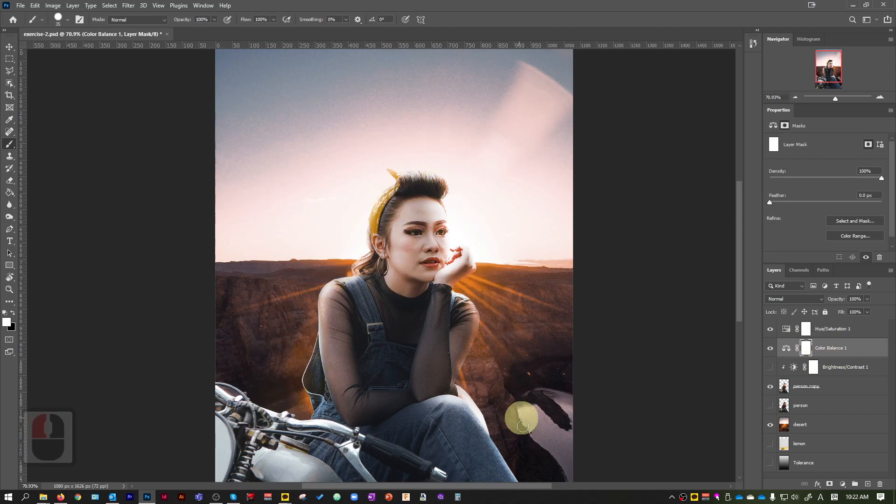
{"action": "key", "text": "x"}
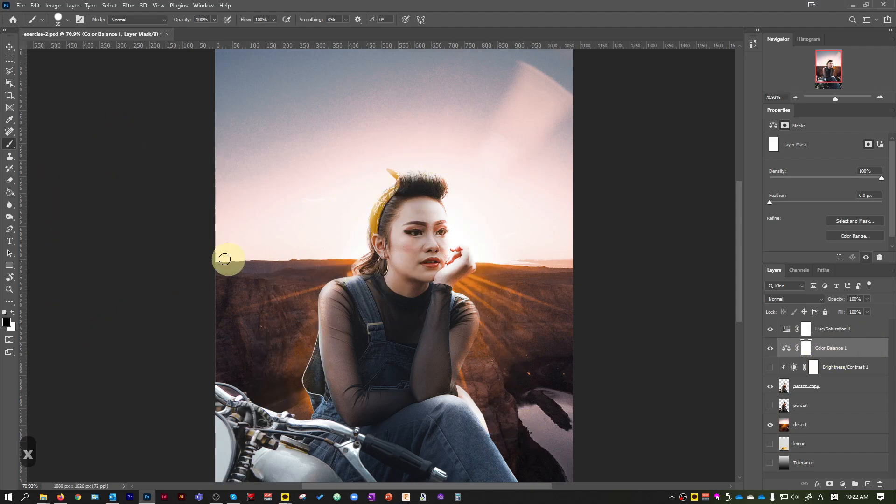
{"action": "right_click", "coordinate": [252, 260]}
{"action": "double_click", "coordinate": [305, 343]}
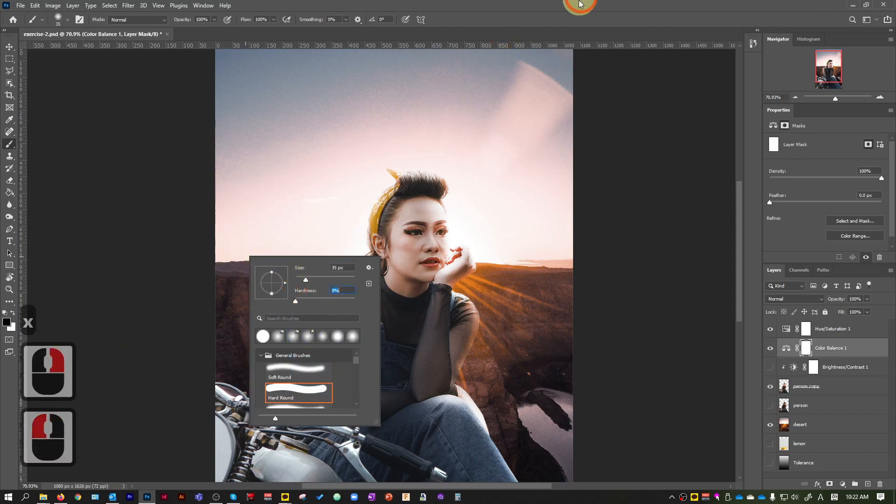
{"action": "key", "text": "bracketright"}
{"action": "key", "text": "bracketright"}
{"action": "key", "text": "bracketright"}
{"action": "key", "text": "bracketright"}
{"action": "key", "text": "bracketright"}
{"action": "key", "text": "bracketright"}
{"action": "key", "text": "bracketright"}
{"action": "key", "text": "bracketright"}
{"action": "key", "text": "bracketright"}
Step: Harden the brush, enlarge it to 600 px and paint a black dab on the Color Balance 1 mask over the woman's head
{"action": "right_click", "coordinate": [439, 301]}
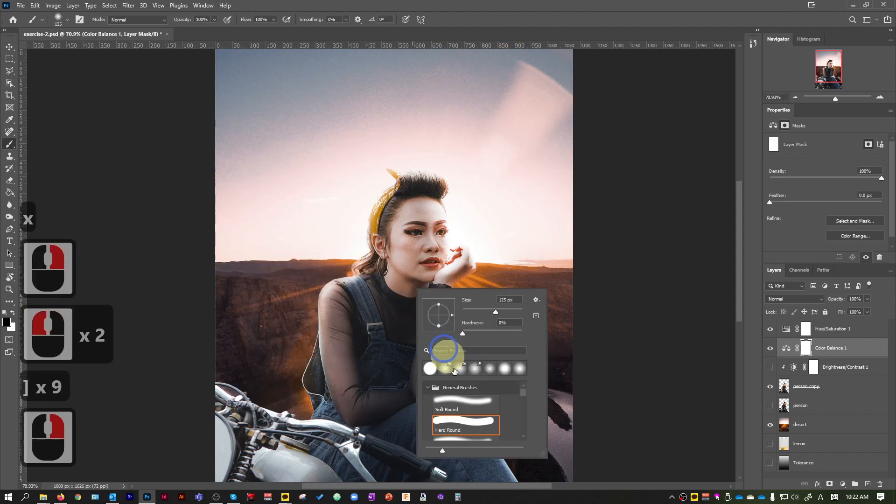
{"action": "double_click", "coordinate": [620, 320]}
{"action": "key", "text": "bracketright"}
{"action": "key", "text": "bracketright"}
{"action": "key", "text": "bracketright"}
{"action": "key", "text": "bracketright"}
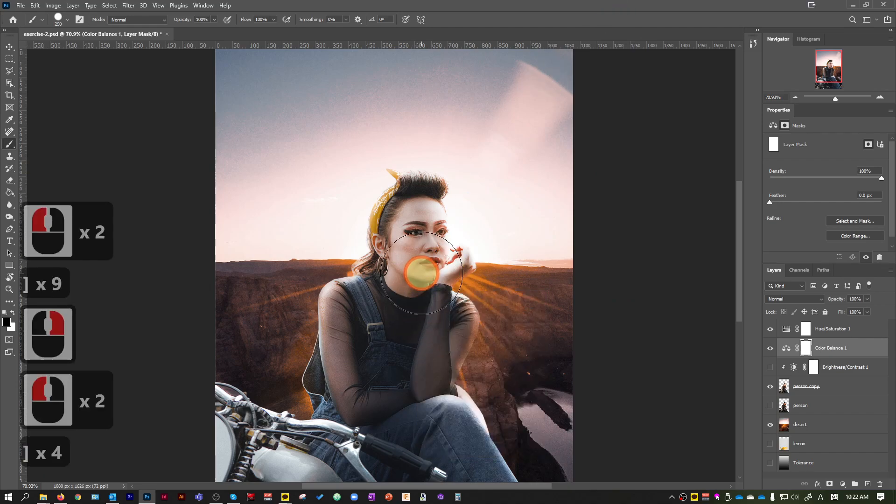
{"action": "key", "text": "bracketright"}
{"action": "key", "text": "bracketright"}
{"action": "key", "text": "bracketright"}
{"action": "key", "text": "bracketright"}
{"action": "left_click", "coordinate": [403, 237]}
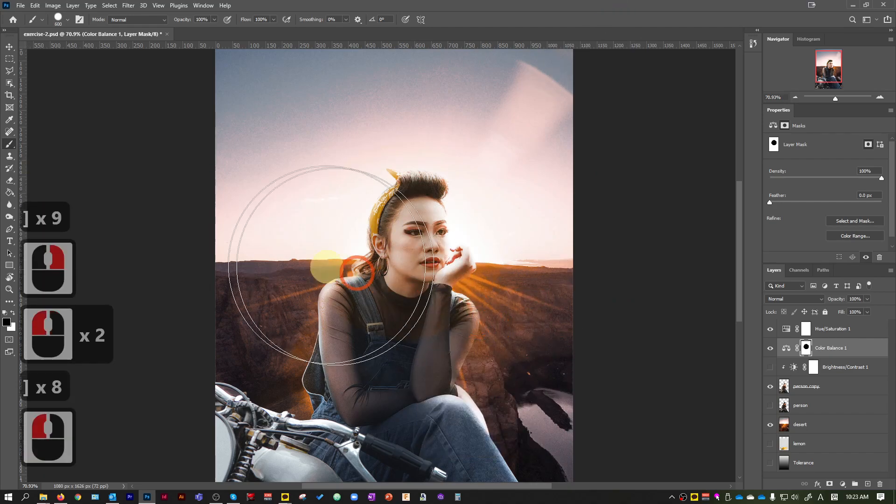
Step: Inspect the dab's edge in the sky around the woman and undo the dab
{"action": "scroll", "coordinate": [334, 264], "scroll_direction": "up", "scroll_amount": 19}
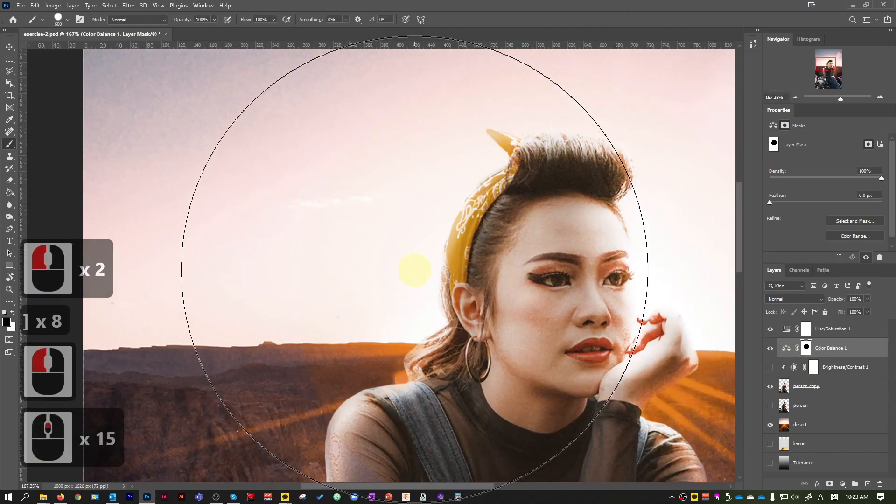
{"action": "scroll", "coordinate": [411, 132], "scroll_direction": "up", "scroll_amount": 4}
{"action": "scroll", "coordinate": [416, 347], "scroll_direction": "down", "scroll_amount": 9}
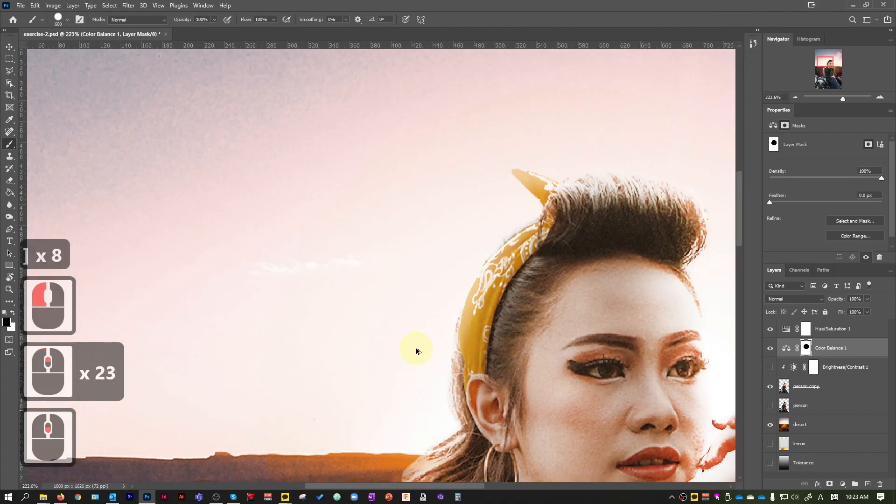
{"action": "scroll", "coordinate": [412, 322], "scroll_direction": "down", "scroll_amount": 4}
{"action": "key", "text": "ctrl+z"}
Step: Soften the brush edge fully and reduce the brush size to 300 px
{"action": "right_click", "coordinate": [520, 321]}
{"action": "left_click", "coordinate": [569, 364]}
{"action": "left_click", "coordinate": [600, 86]}
{"action": "scroll", "coordinate": [552, 369], "scroll_direction": "down", "scroll_amount": 12}
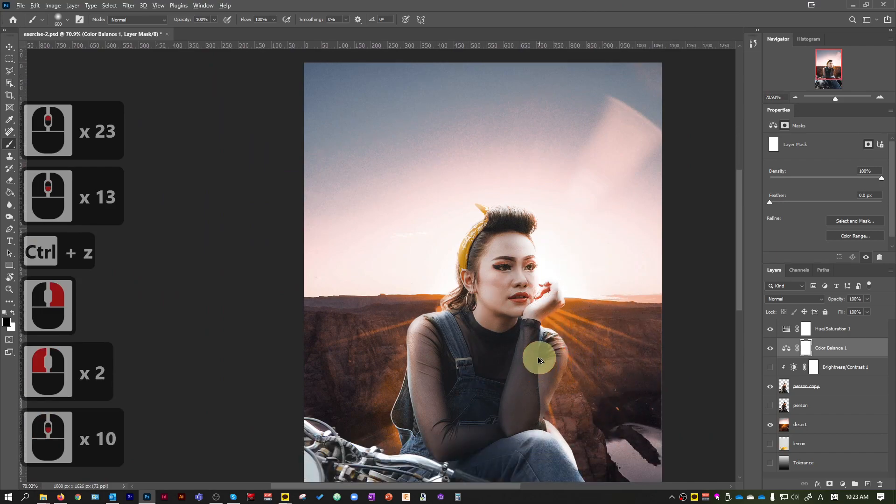
{"action": "key", "text": "bracketleft"}
{"action": "key", "text": "bracketleft"}
{"action": "key", "text": "bracketleft"}
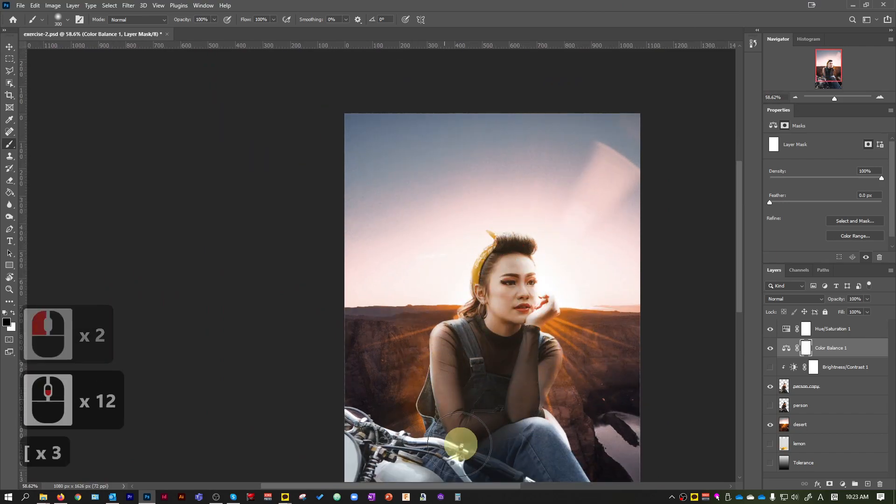
Step: Paint black on the Color Balance 1 mask over the woman's face, torso, arms and legs
{"action": "left_click_drag", "start_coordinate": [527, 364], "coordinate": [537, 427]}
{"action": "scroll", "coordinate": [554, 350], "scroll_direction": "down", "scroll_amount": 7}
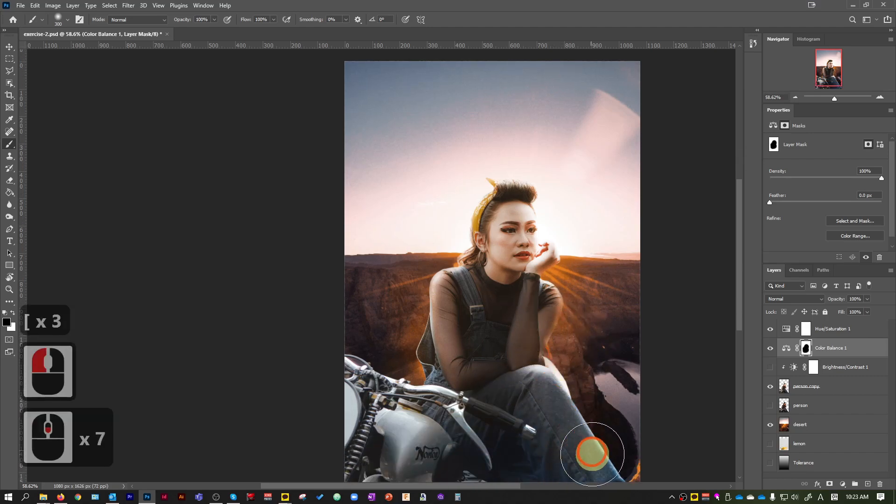
{"action": "left_click", "coordinate": [530, 435]}
{"action": "scroll", "coordinate": [523, 280], "scroll_direction": "down", "scroll_amount": 6}
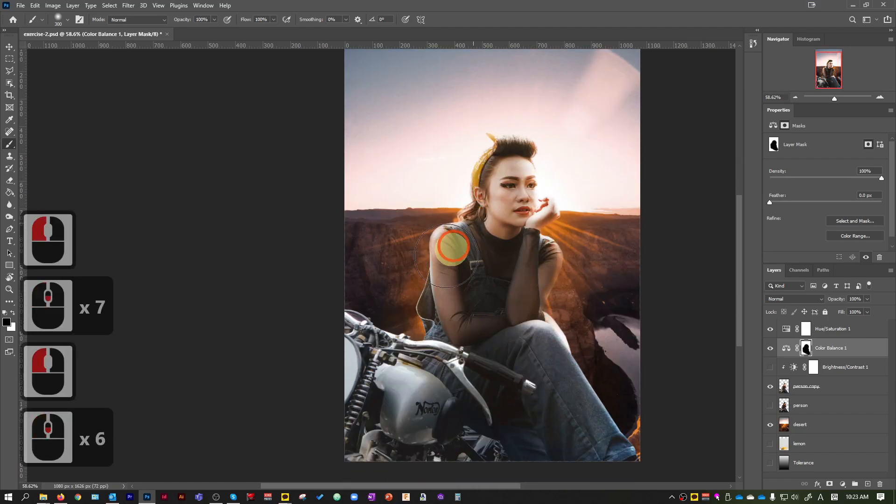
{"action": "scroll", "coordinate": [472, 373], "scroll_direction": "down", "scroll_amount": 1}
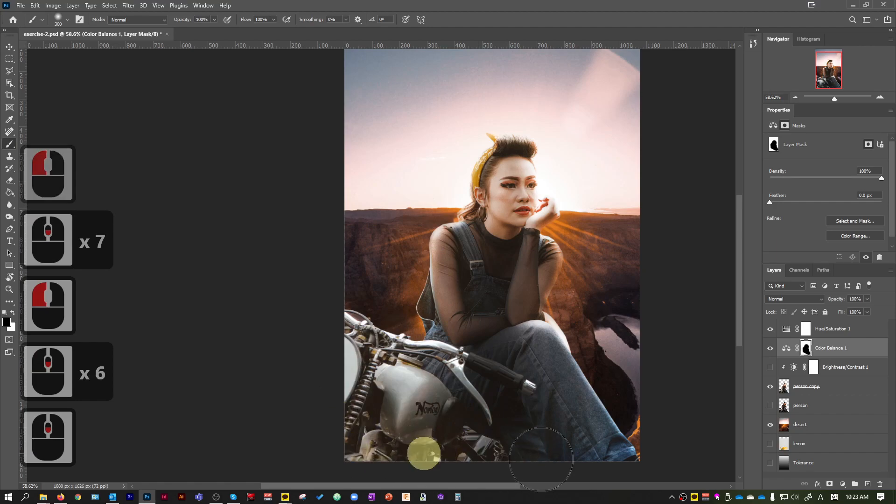
{"action": "left_click", "coordinate": [531, 183]}
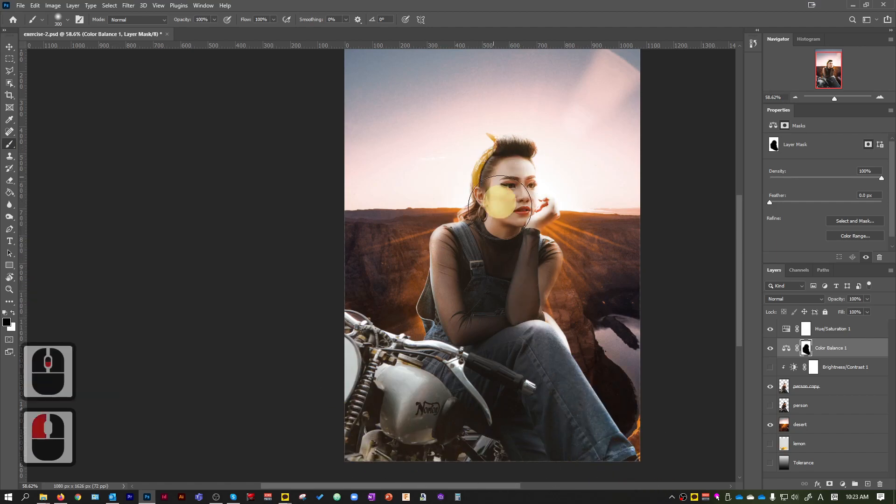
Step: Undo all the soft black strokes on the Color Balance 1 mask
{"action": "scroll", "coordinate": [534, 74], "scroll_direction": "up", "scroll_amount": 5}
{"action": "key", "text": "ctrl+z"}
{"action": "key", "text": "ctrl+z"}
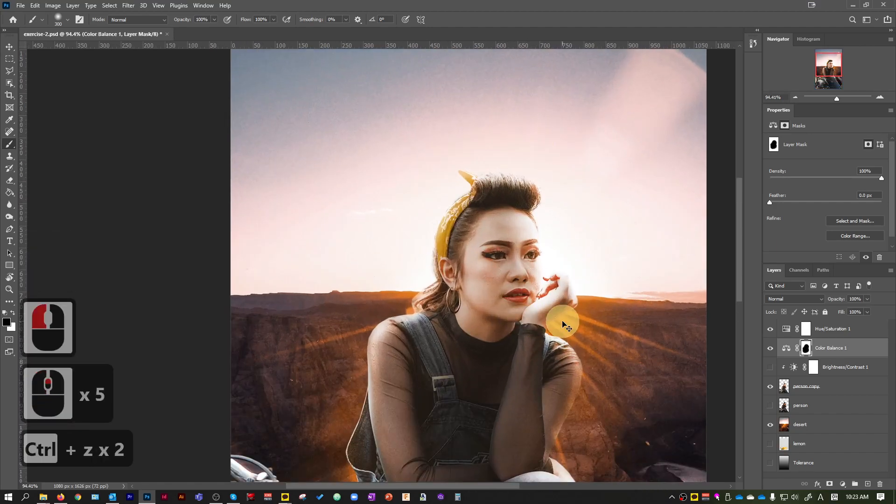
{"action": "scroll", "coordinate": [562, 323], "scroll_direction": "down", "scroll_amount": 10}
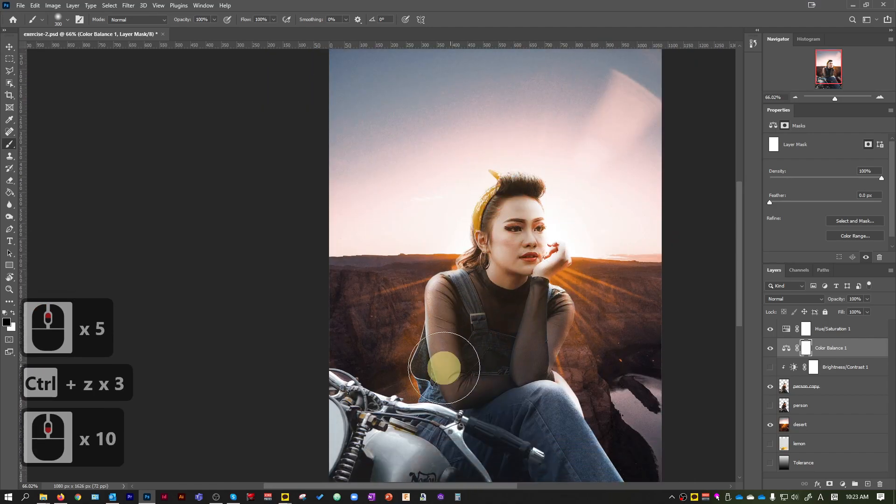
Step: Paint the woman's whole figure black on the Color Balance 1 mask in one continuous stroke with the soft 300 px brush
{"action": "left_click", "coordinate": [551, 365]}
{"action": "scroll", "coordinate": [550, 366], "scroll_direction": "up", "scroll_amount": 3}
{"action": "scroll", "coordinate": [551, 366], "scroll_direction": "up", "scroll_amount": 1}
{"action": "scroll", "coordinate": [623, 336], "scroll_direction": "up", "scroll_amount": 5}
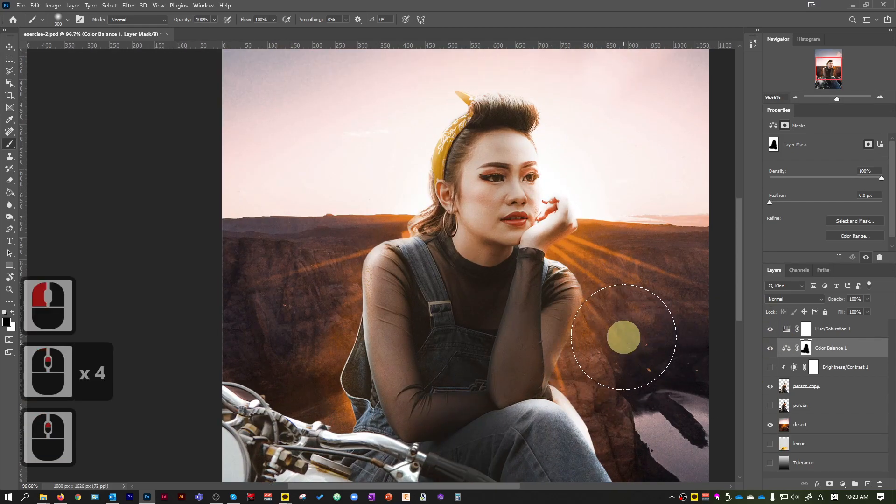
{"action": "scroll", "coordinate": [523, 232], "scroll_direction": "up", "scroll_amount": 16}
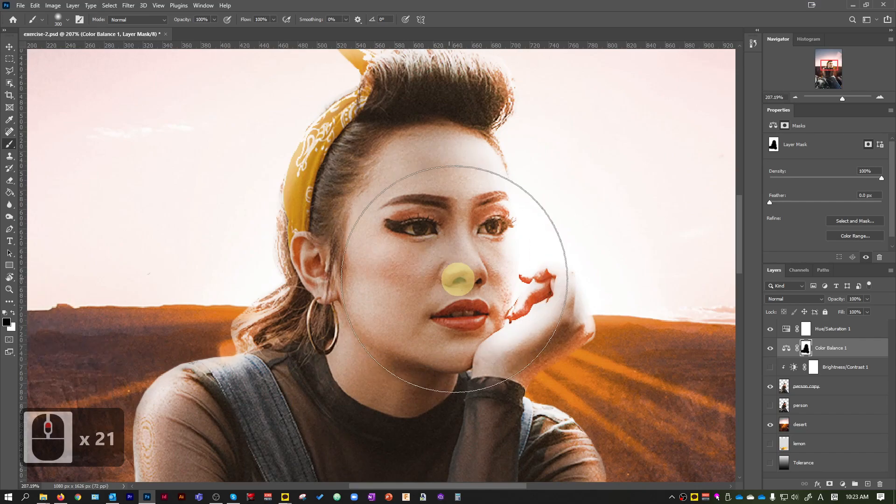
Step: Undo and redo the mask stroke to compare the skin tones on the woman's face and hand with and without it
{"action": "key", "text": "ctrl+z"}
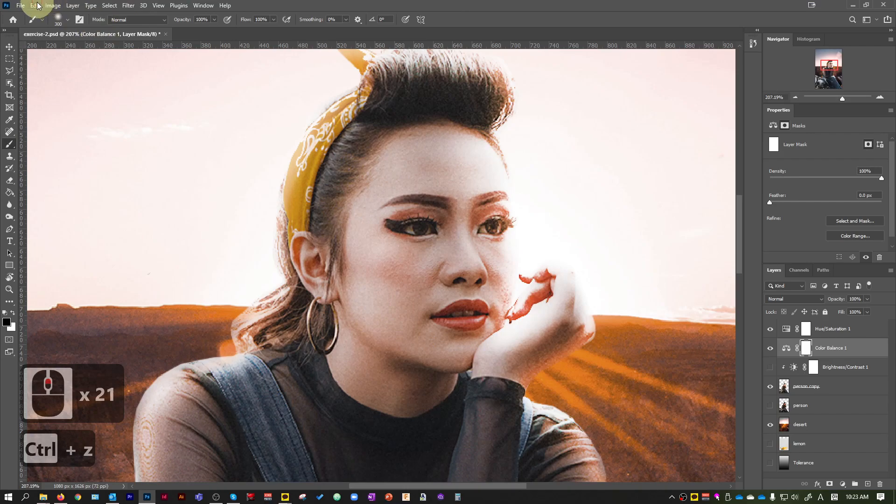
{"action": "left_click", "coordinate": [35, 5]}
{"action": "left_click", "coordinate": [49, 25]}
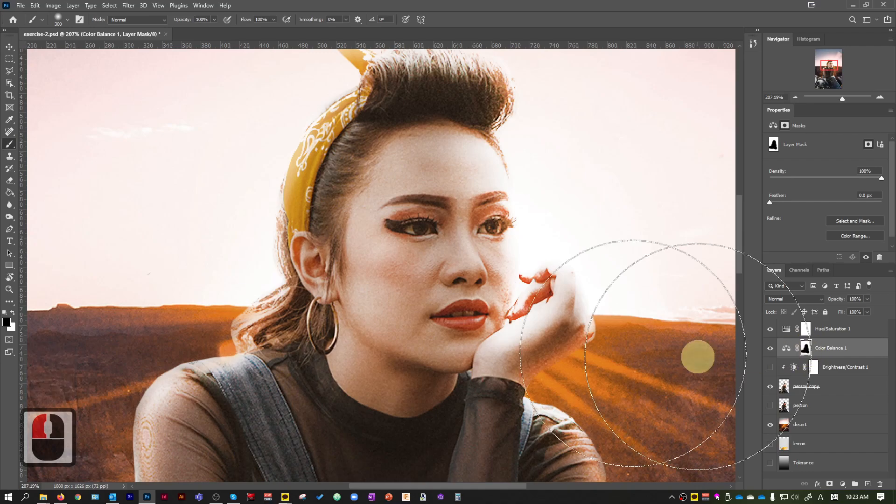
{"action": "scroll", "coordinate": [400, 320], "scroll_direction": "down", "scroll_amount": 9}
{"action": "scroll", "coordinate": [434, 311], "scroll_direction": "down", "scroll_amount": 5}
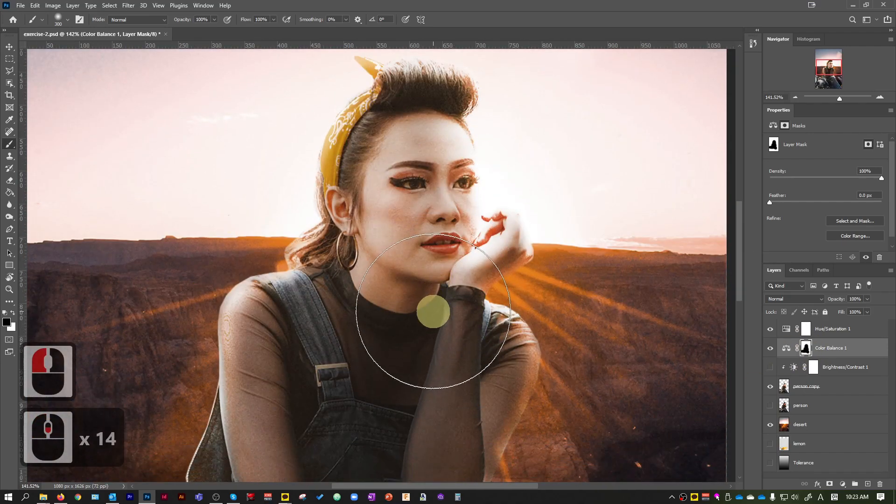
{"action": "scroll", "coordinate": [430, 313], "scroll_direction": "down", "scroll_amount": 10}
{"action": "scroll", "coordinate": [430, 217], "scroll_direction": "up", "scroll_amount": 6}
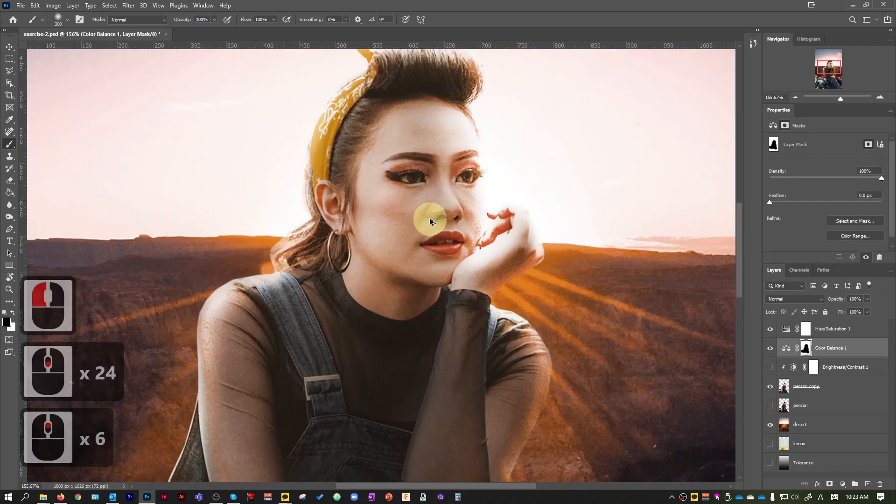
{"action": "scroll", "coordinate": [377, 216], "scroll_direction": "up", "scroll_amount": 9}
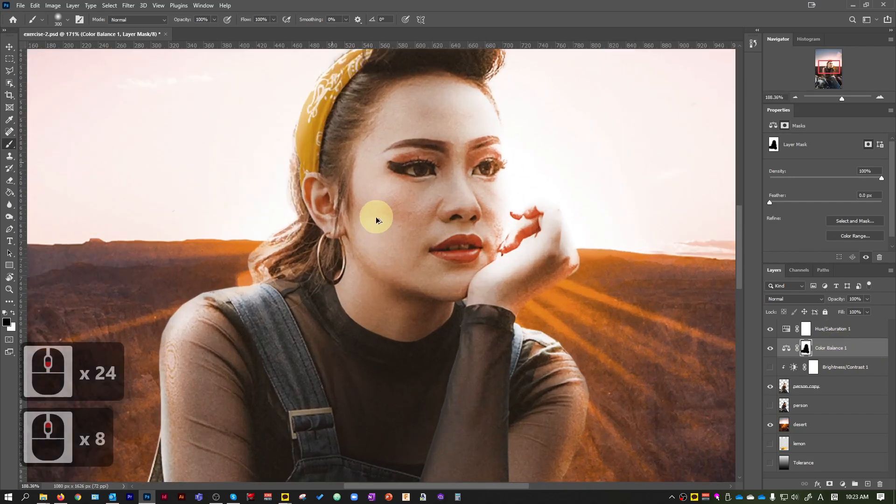
Step: Undo the mask stroke once more, compare the woman's overall color against the desert, and redo the stroke
{"action": "key", "text": "ctrl+z"}
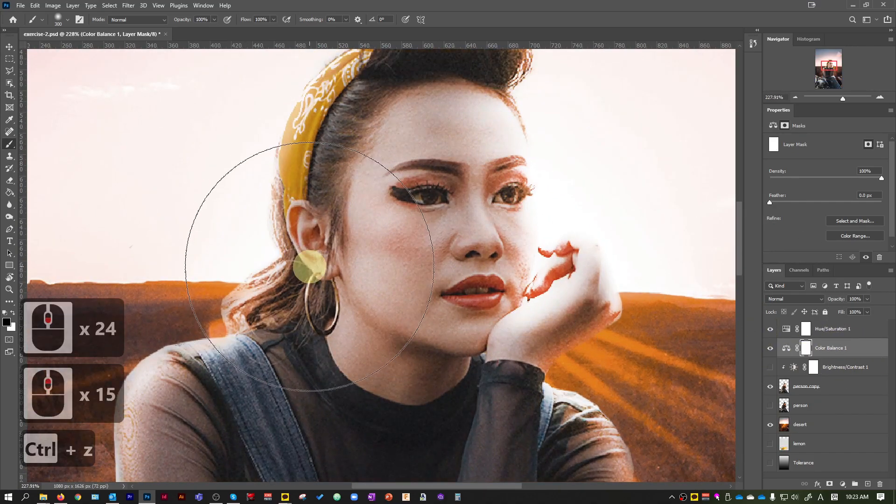
{"action": "scroll", "coordinate": [463, 230], "scroll_direction": "down", "scroll_amount": 10}
{"action": "scroll", "coordinate": [475, 266], "scroll_direction": "down", "scroll_amount": 2}
{"action": "scroll", "coordinate": [475, 266], "scroll_direction": "left", "scroll_amount": 3}
{"action": "left_click", "coordinate": [51, 6]}
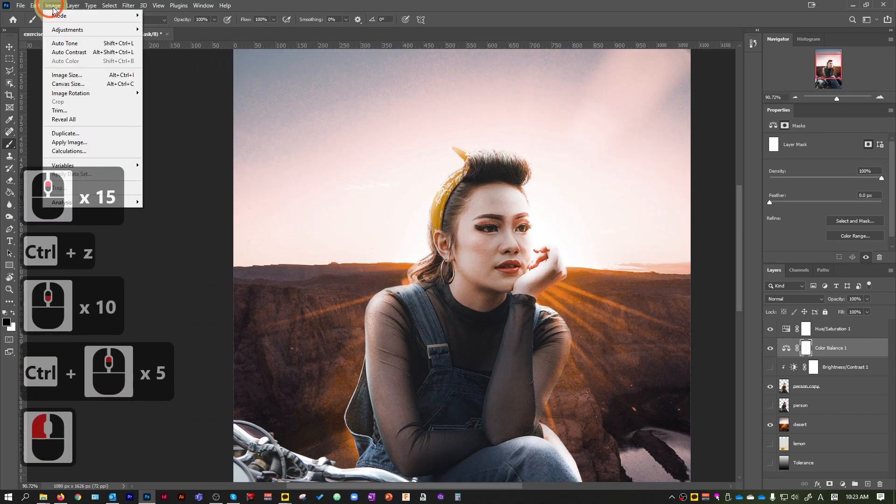
{"action": "mouse_move", "coordinate": [37, 5]}
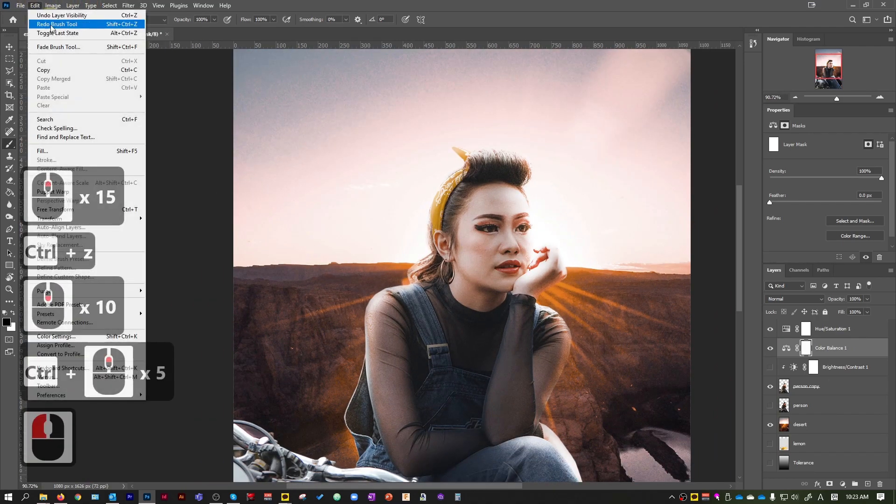
{"action": "left_click", "coordinate": [53, 24]}
{"action": "scroll", "coordinate": [637, 324], "scroll_direction": "up", "scroll_amount": 5}
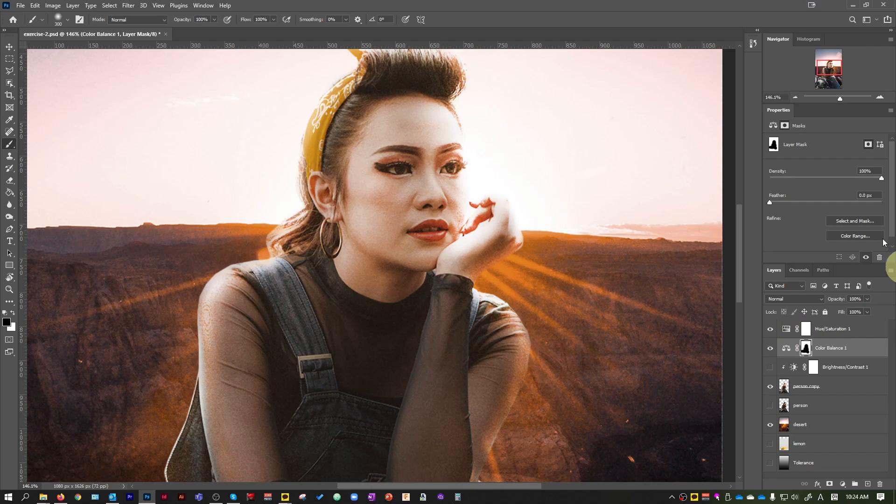
Step: Switch from the Brush to the Rectangular Marquee tool
{"action": "left_click", "coordinate": [559, 9]}
{"action": "scroll", "coordinate": [506, 231], "scroll_direction": "up", "scroll_amount": 6}
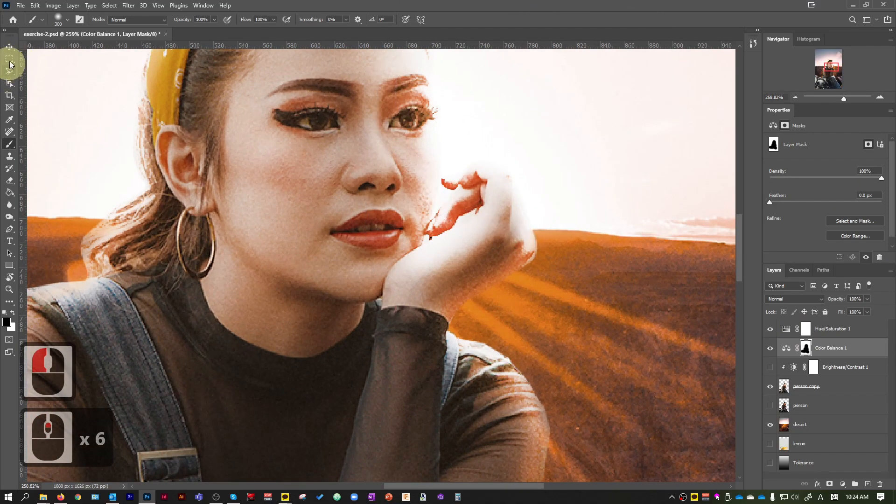
{"action": "left_click", "coordinate": [10, 60]}
{"action": "scroll", "coordinate": [375, 299], "scroll_direction": "down", "scroll_amount": 8}
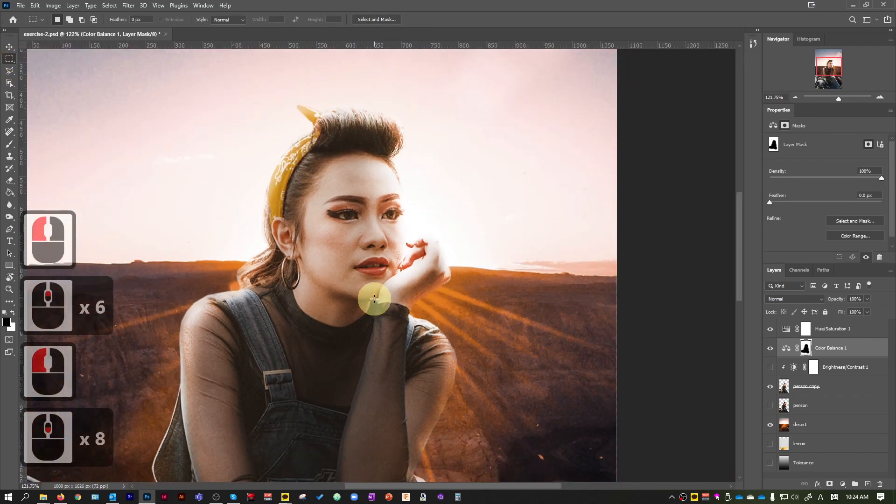
Step: Examine how the woman and motorcycle blend with the sky and desert across the whole composite
{"action": "scroll", "coordinate": [377, 299], "scroll_direction": "up", "scroll_amount": 6}
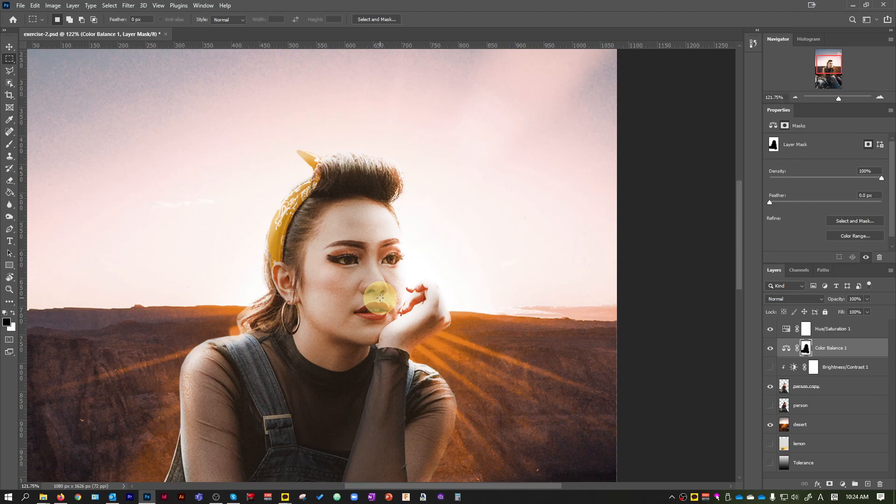
{"action": "scroll", "coordinate": [424, 311], "scroll_direction": "down", "scroll_amount": 20}
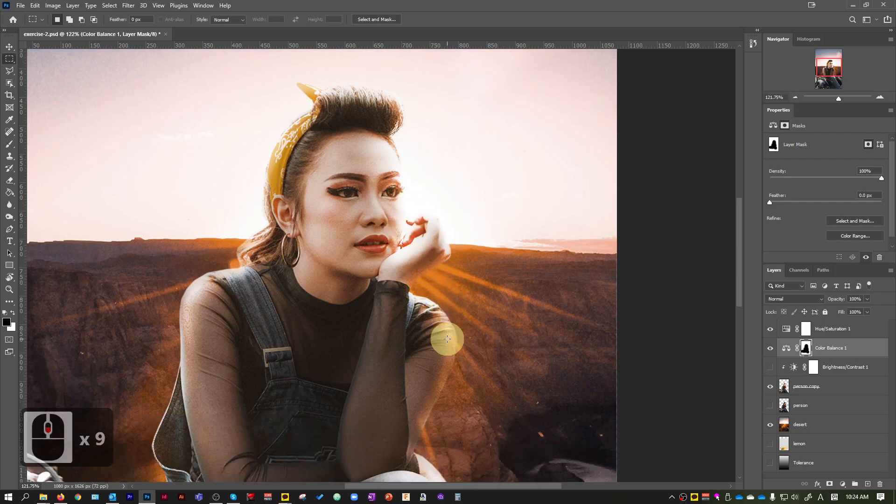
{"action": "scroll", "coordinate": [451, 344], "scroll_direction": "down", "scroll_amount": 5}
{"action": "scroll", "coordinate": [451, 344], "scroll_direction": "down", "scroll_amount": 6}
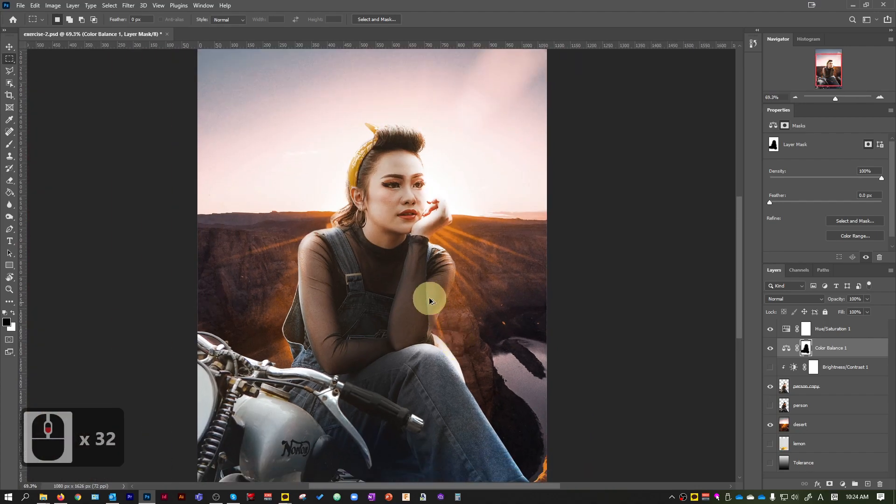
{"action": "scroll", "coordinate": [426, 262], "scroll_direction": "up", "scroll_amount": 6}
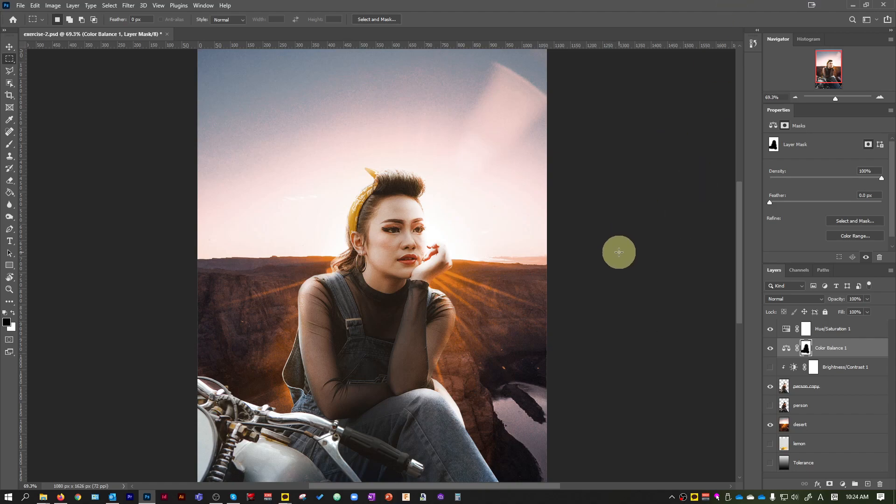
{"action": "scroll", "coordinate": [619, 248], "scroll_direction": "up", "scroll_amount": 4}
{"action": "scroll", "coordinate": [623, 244], "scroll_direction": "down", "scroll_amount": 5}
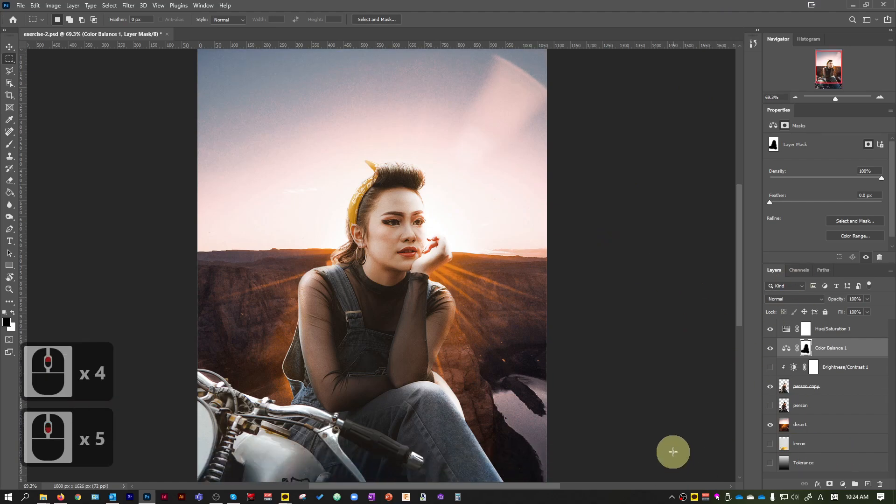
{"action": "scroll", "coordinate": [444, 250], "scroll_direction": "down", "scroll_amount": 8}
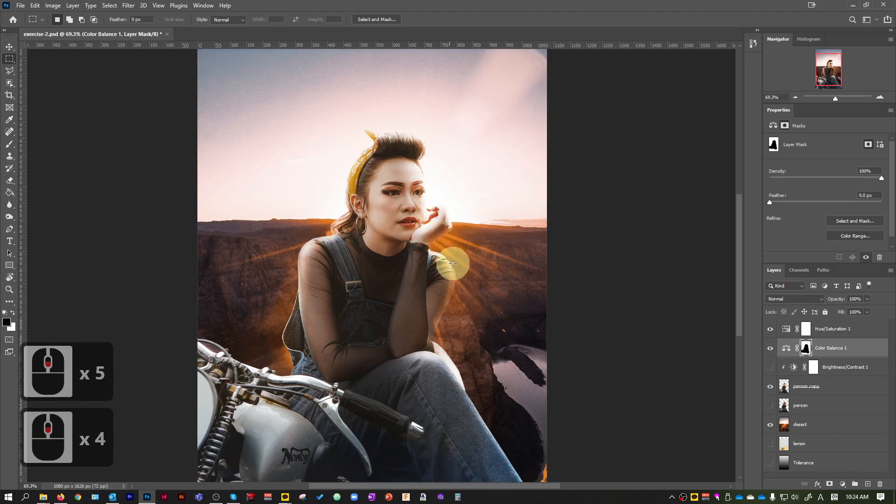
{"action": "scroll", "coordinate": [576, 337], "scroll_direction": "up", "scroll_amount": 13}
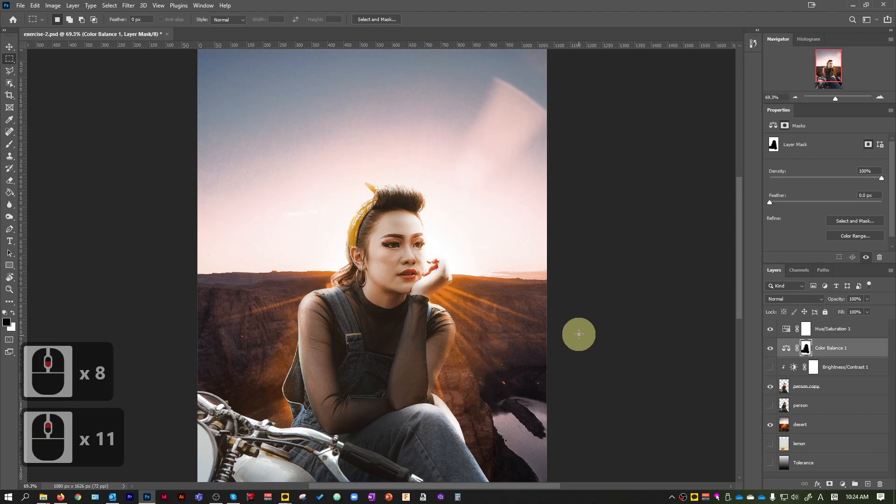
{"action": "scroll", "coordinate": [578, 336], "scroll_direction": "down", "scroll_amount": 20}
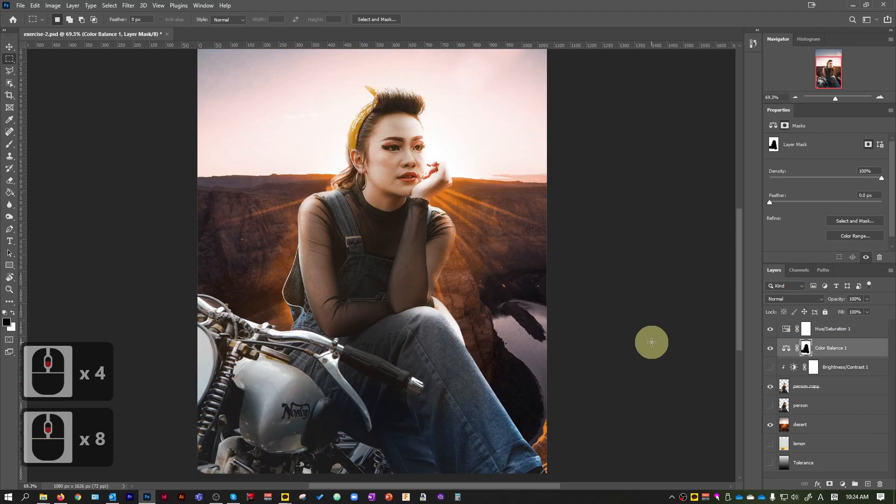